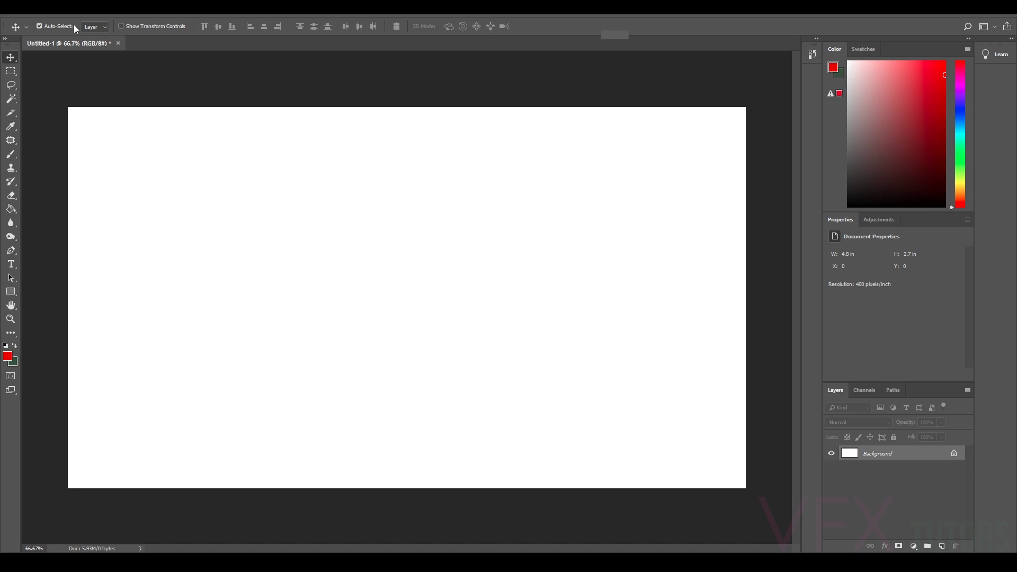
Open the raw photo IMG_8546 from the Sword folder.
click(31, 14)
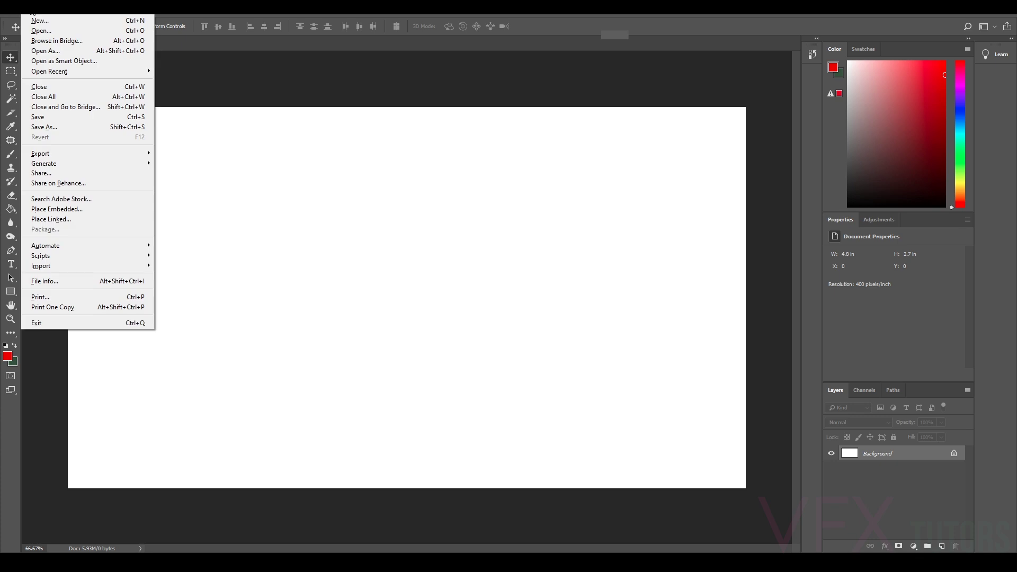
click(40, 31)
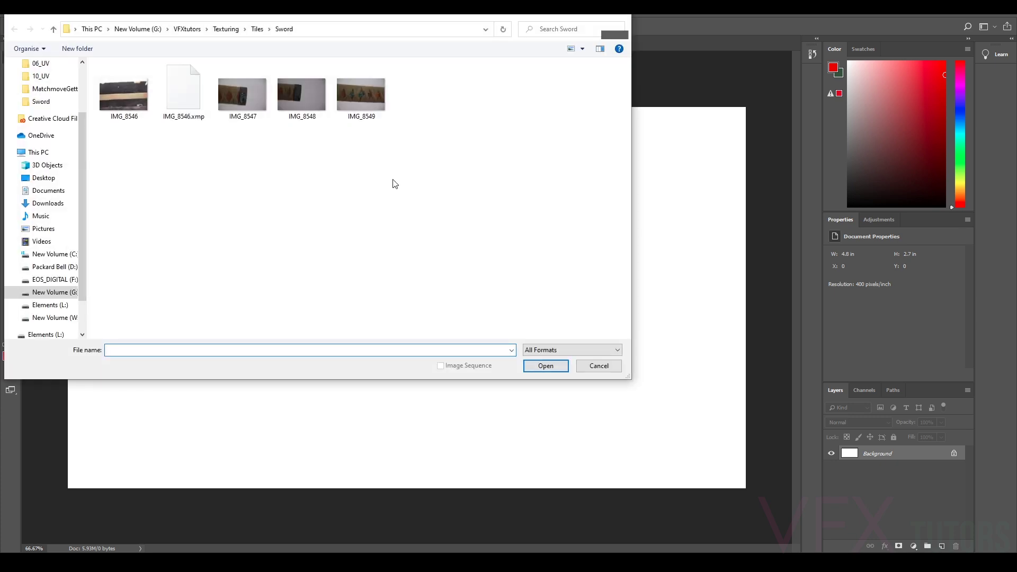
click(117, 101)
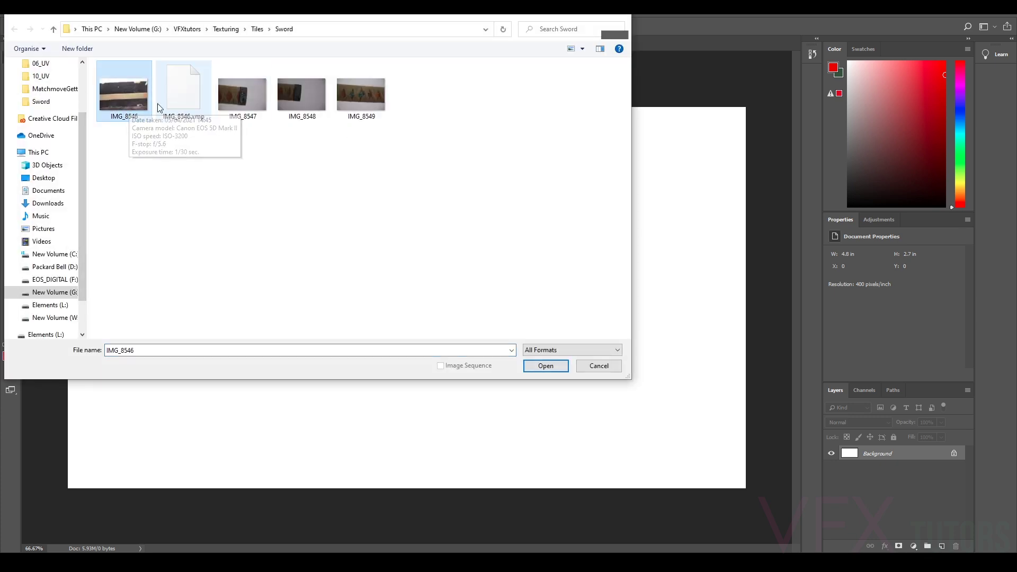
click(546, 366)
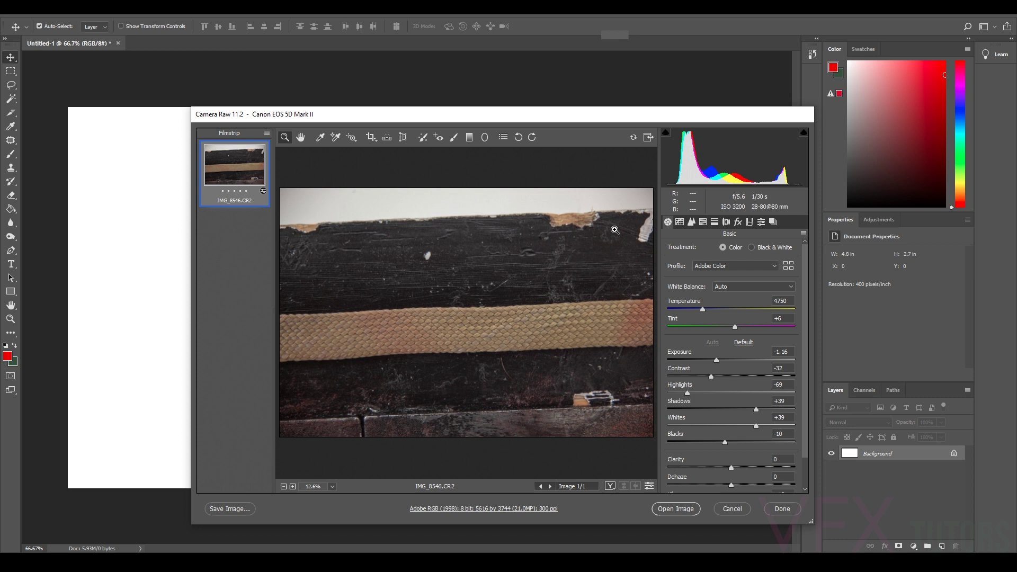
Set the raw photo's white balance to As Shot and reset the tonal adjustments to their defaults.
click(768, 285)
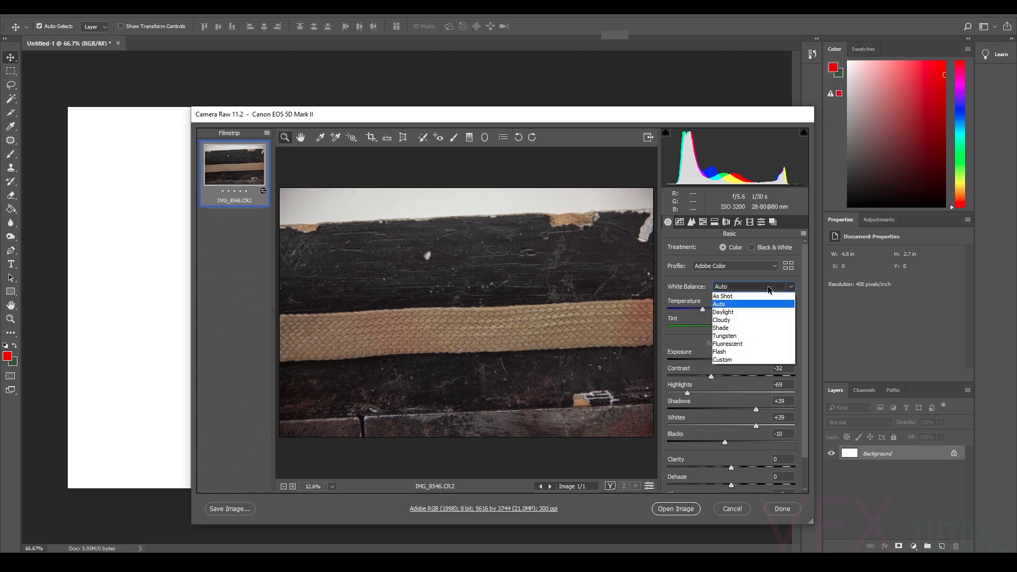
click(738, 293)
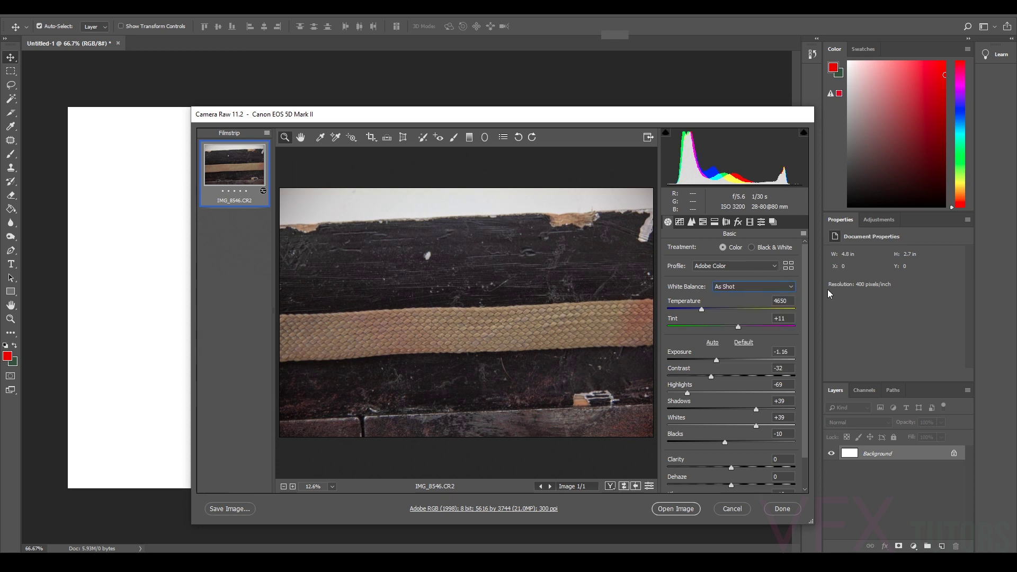
click(742, 343)
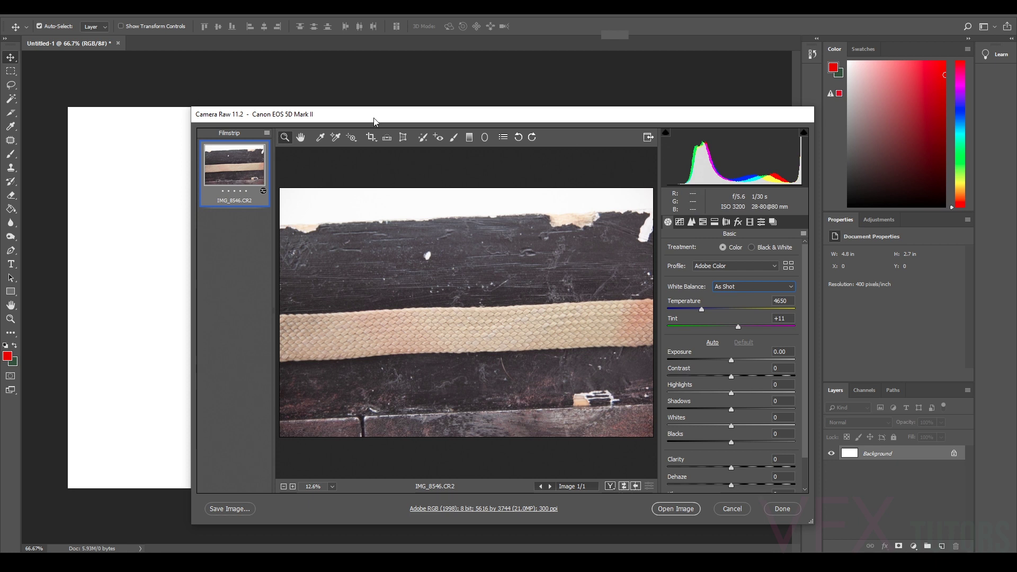
drag(415, 120, 392, 100)
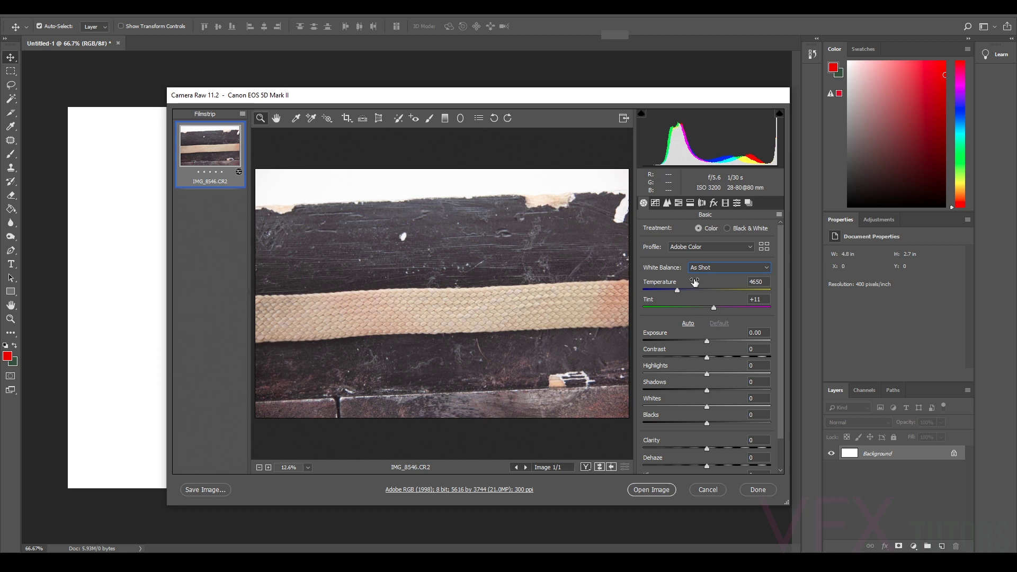
click(515, 315)
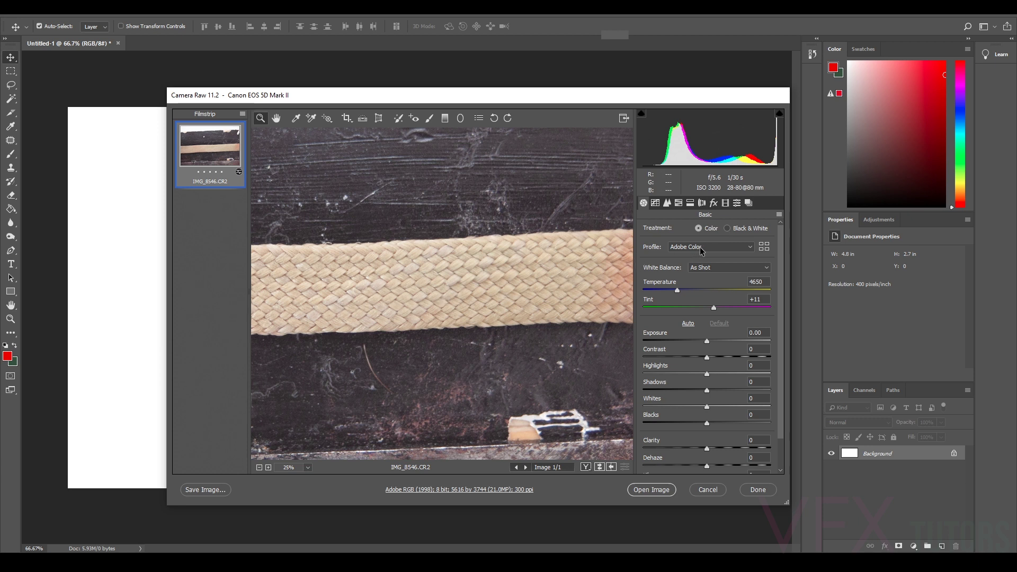
Set the white balance to Auto, apply the automatic tonal adjustments, and open the raw photo as an image.
click(717, 246)
click(717, 246)
click(715, 268)
click(720, 287)
click(688, 323)
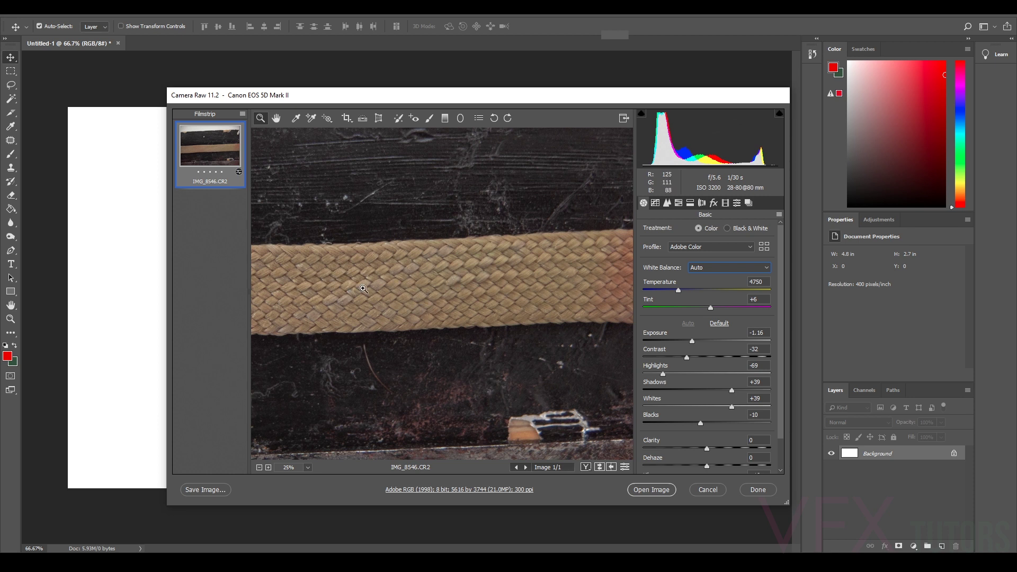
click(719, 324)
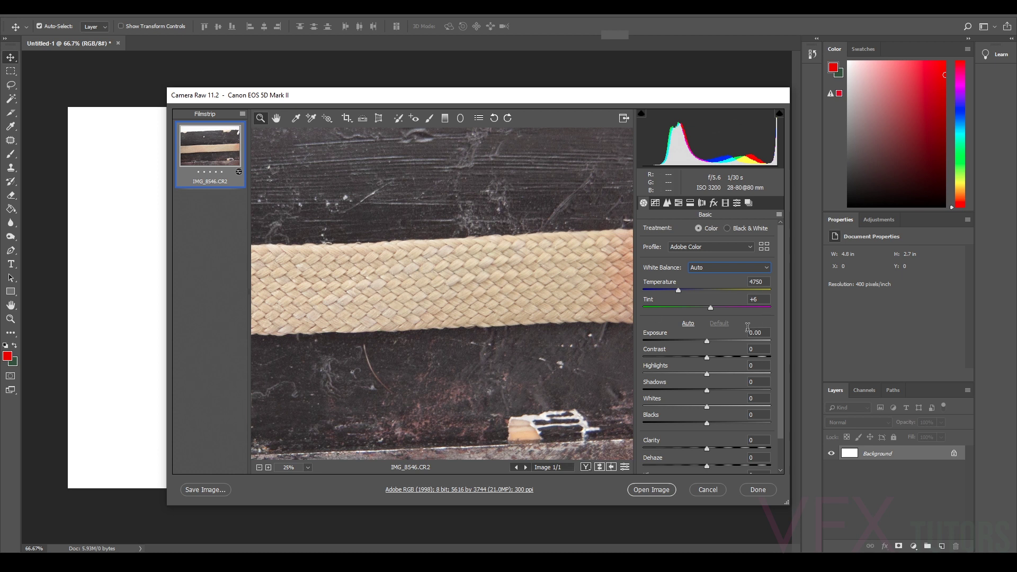
click(688, 323)
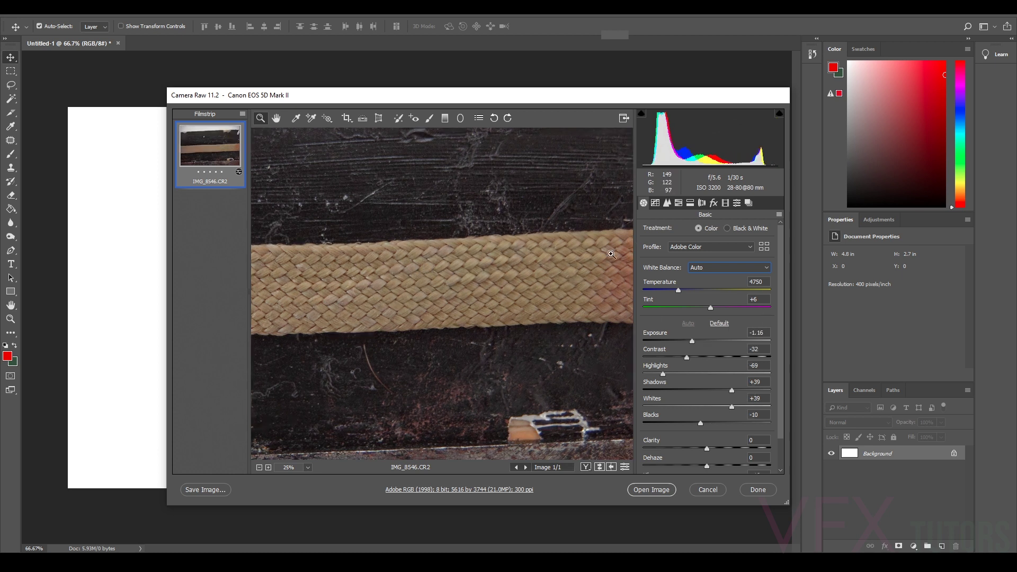
click(653, 490)
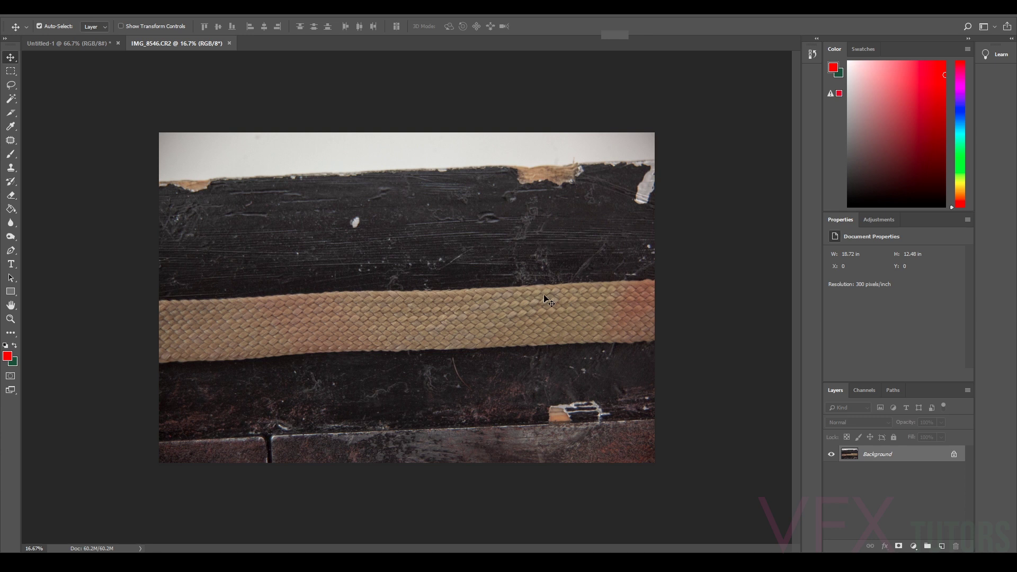
Duplicate the Background layer and hide the original.
scroll(540, 306, up, 6)
scroll(527, 332, up, 1)
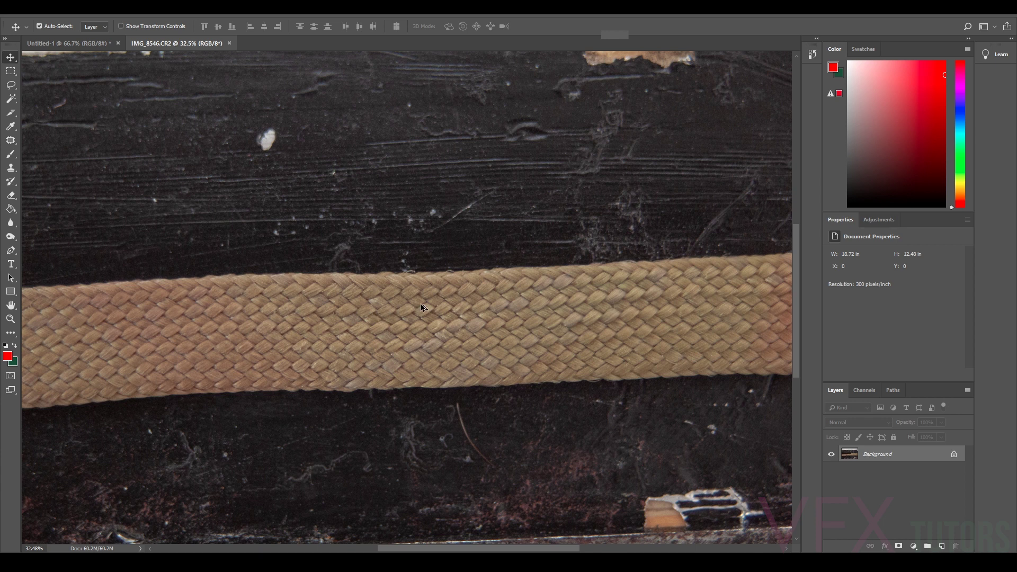
scroll(423, 297, down, 4)
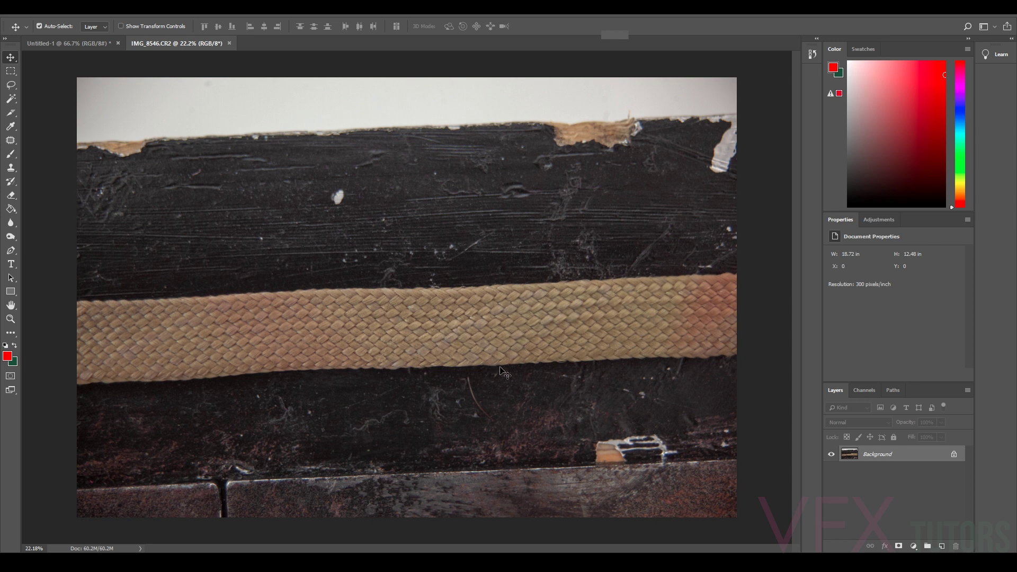
scroll(449, 336, up, 2)
scroll(438, 336, down, 1)
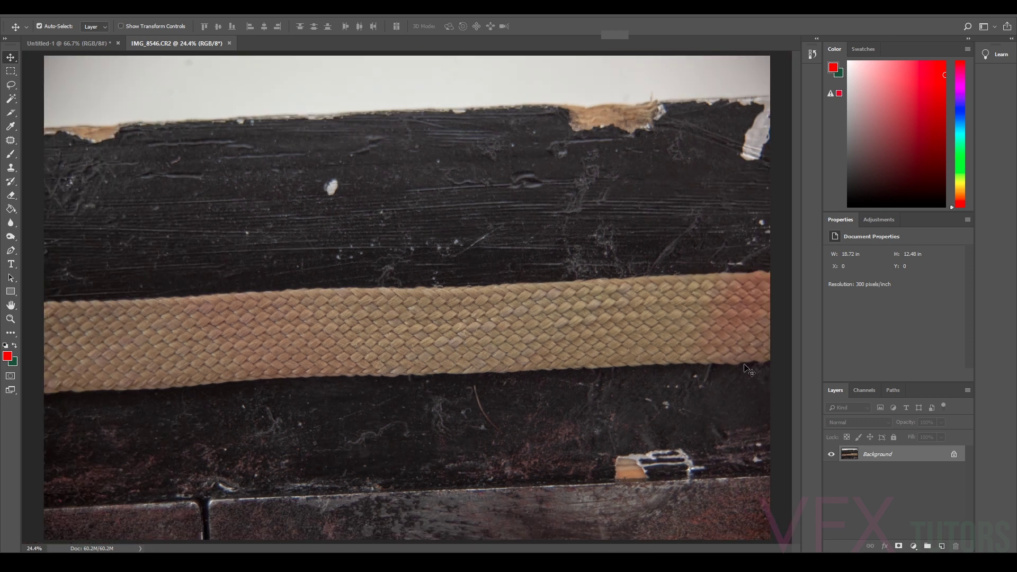
right_click(882, 459)
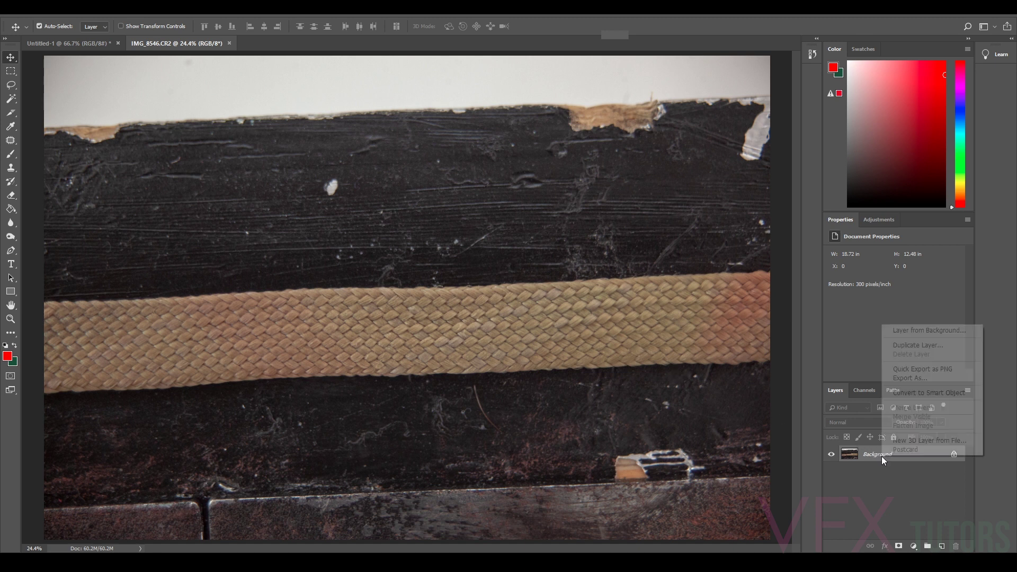
click(922, 343)
click(593, 158)
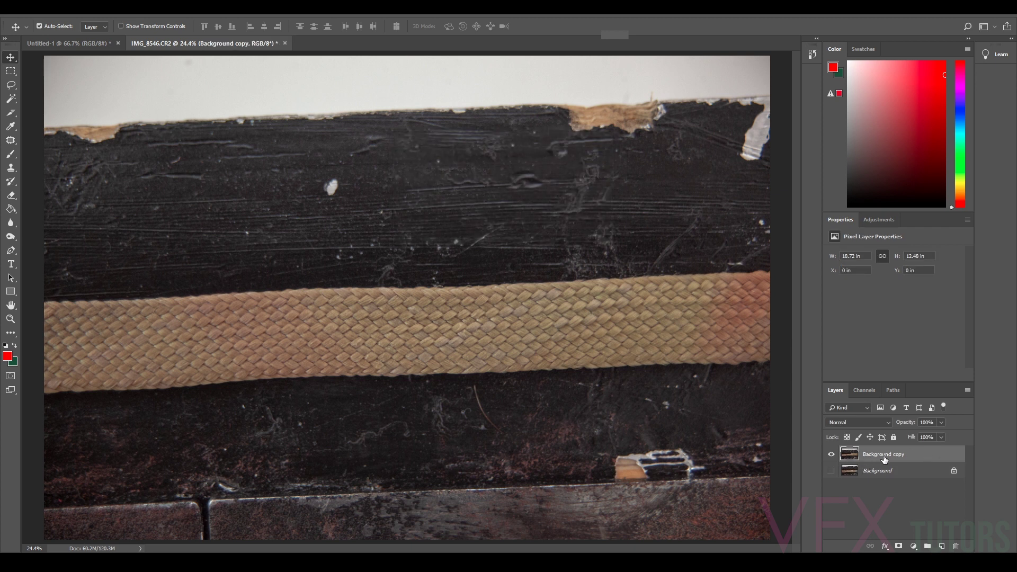
Outline narrow vertical strips across the middle of the braid with rectangular marquee selections.
click(10, 71)
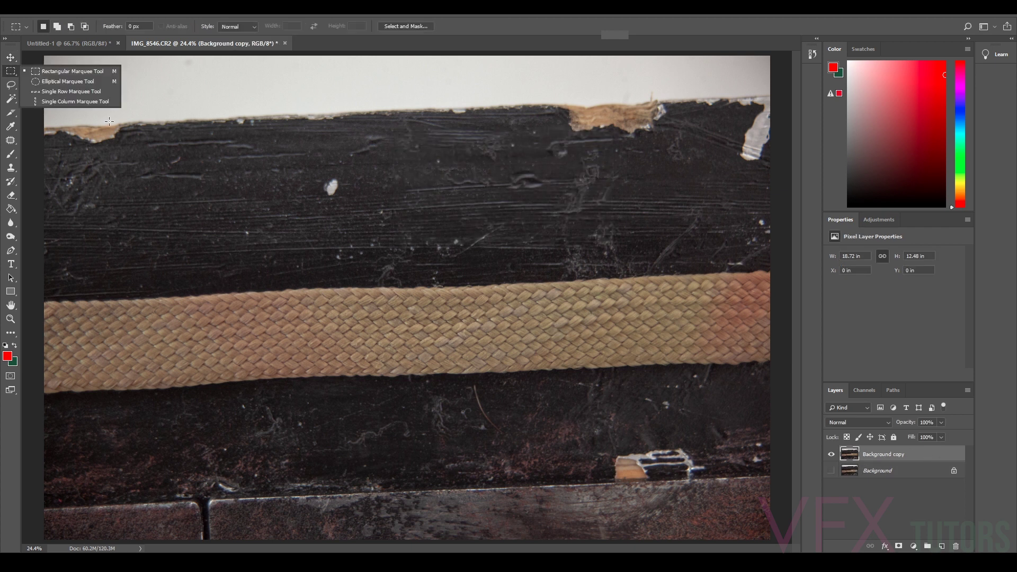
drag(408, 291, 444, 374)
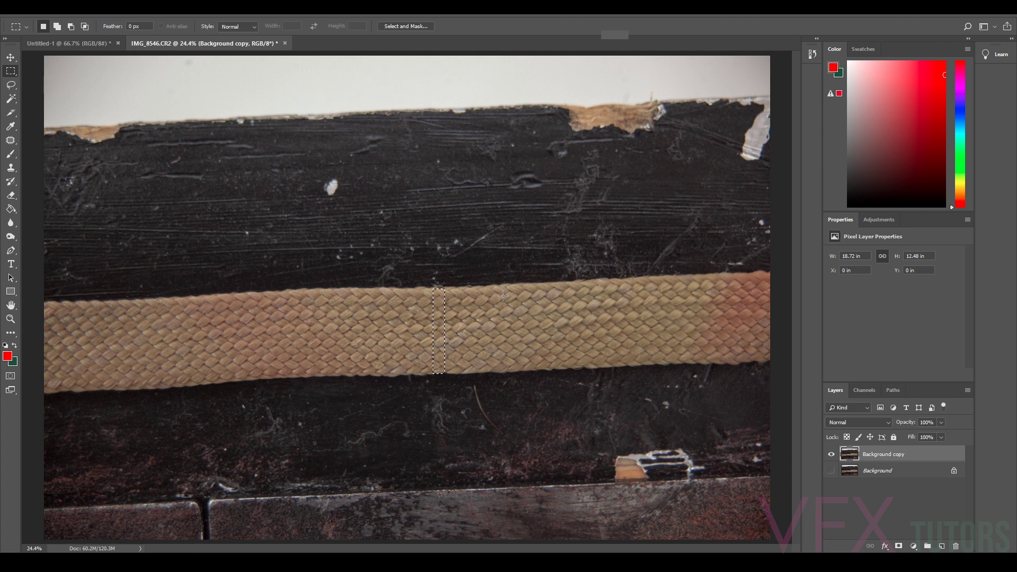
drag(450, 288, 462, 374)
key(ctrl+d)
drag(876, 186, 1016, 188)
scroll(452, 261, down, 3)
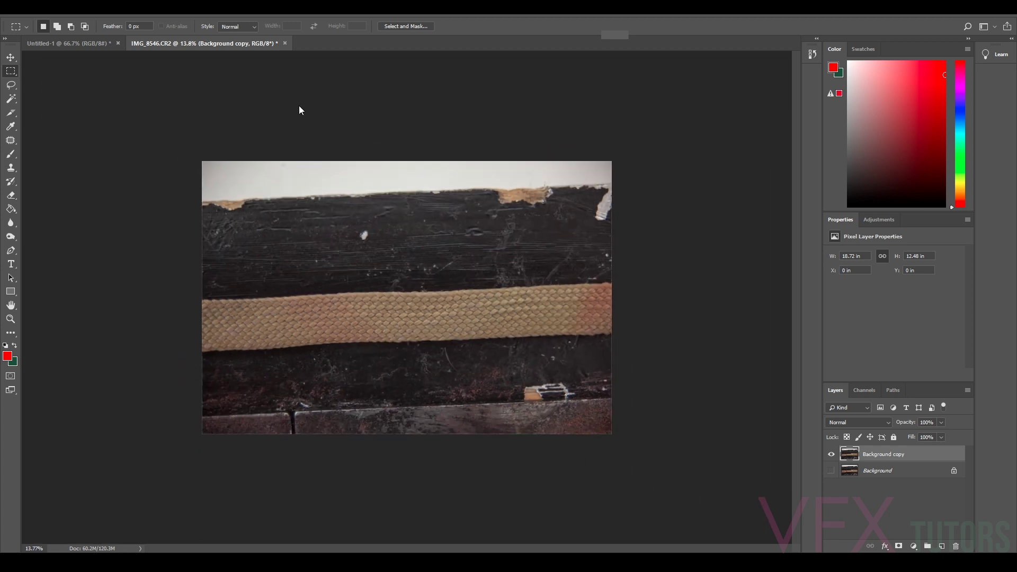
Set the canvas size to 13.2 by 13.2 inches, accept the clipping, and clear the selection.
click(67, 14)
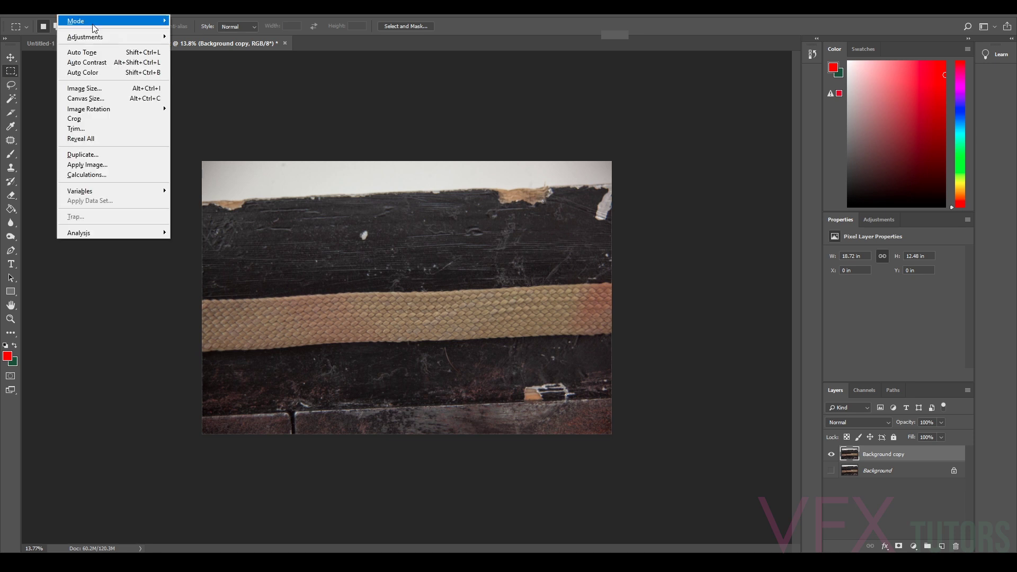
click(132, 98)
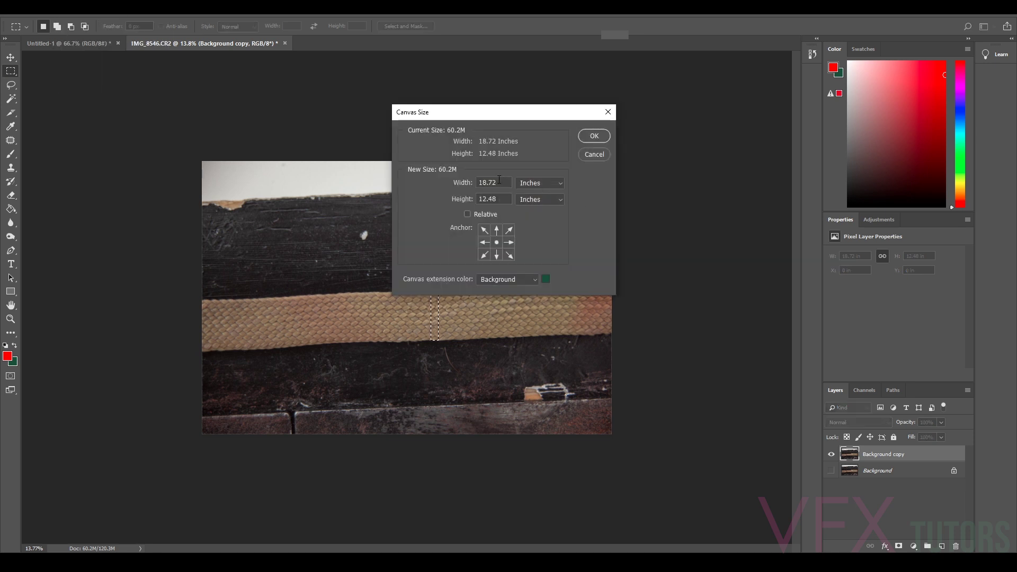
text(13.2)
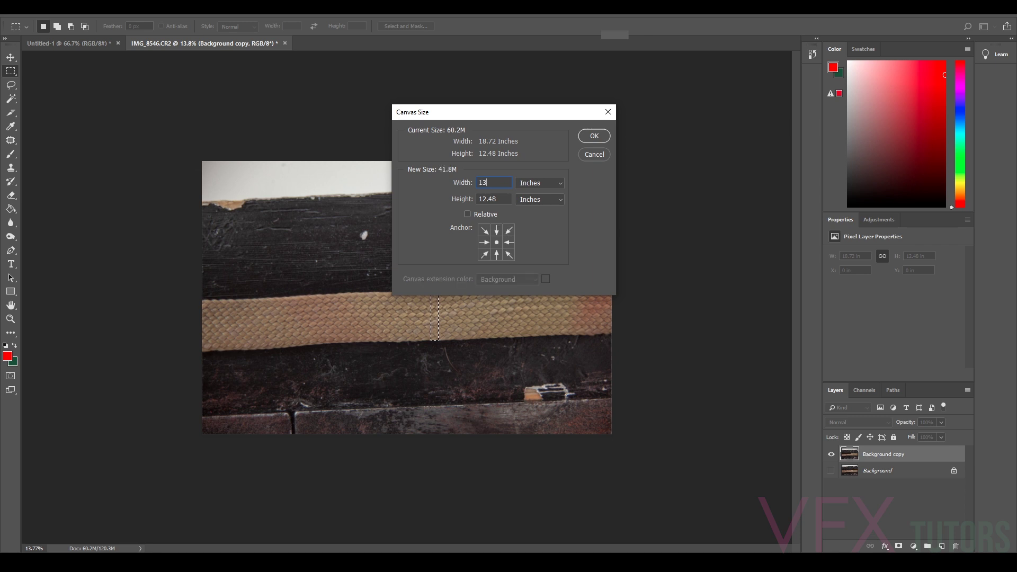
drag(494, 201, 430, 198)
text(13.2)
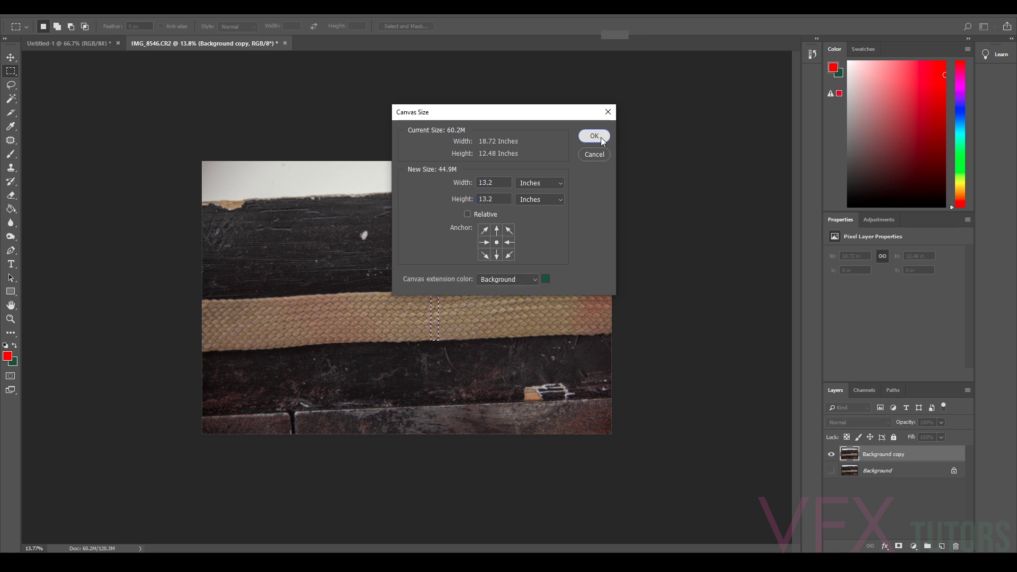
click(599, 137)
click(648, 266)
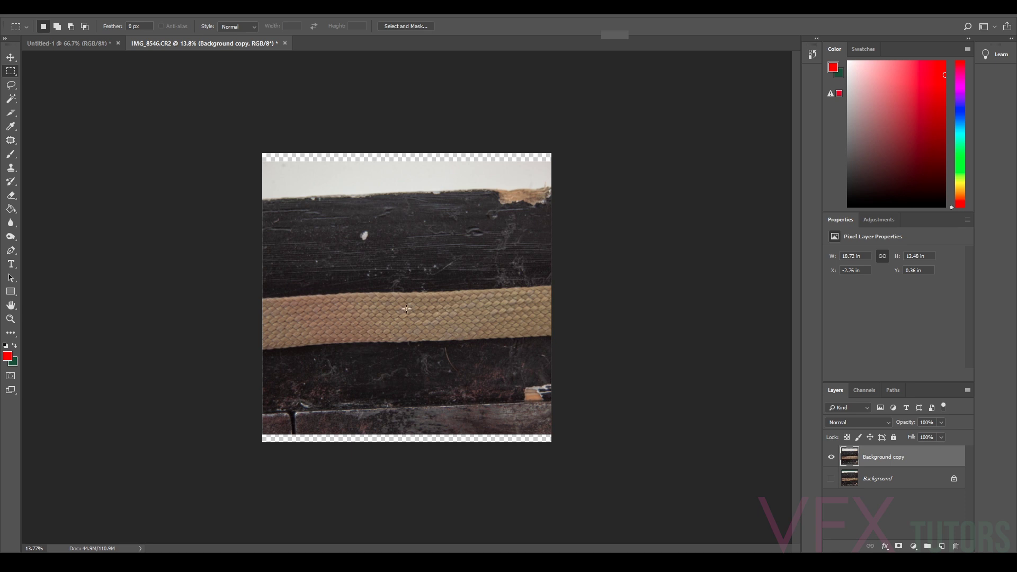
Add a guide layout dividing the square canvas into 3 columns and 3 rows.
click(202, 17)
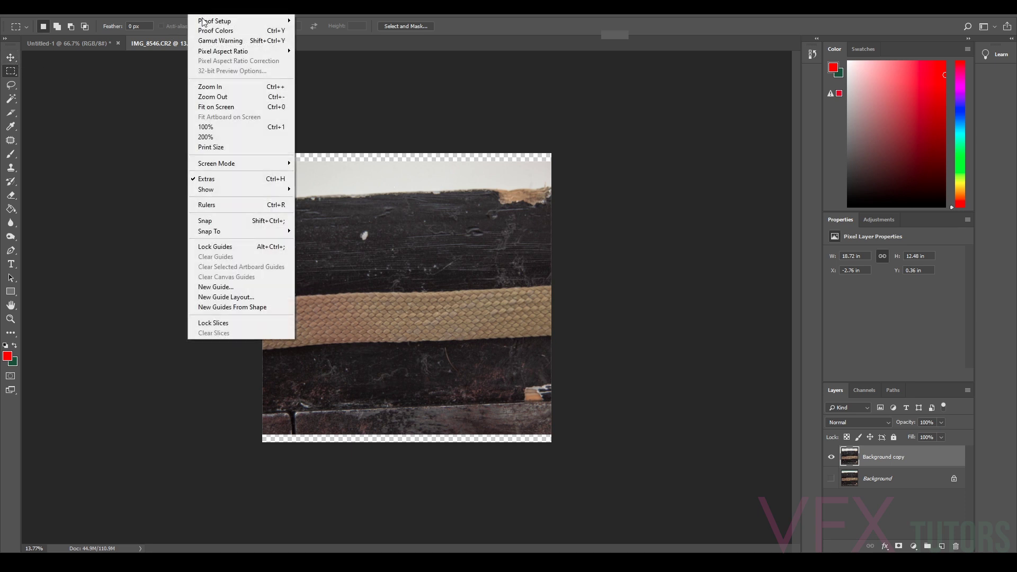
click(242, 299)
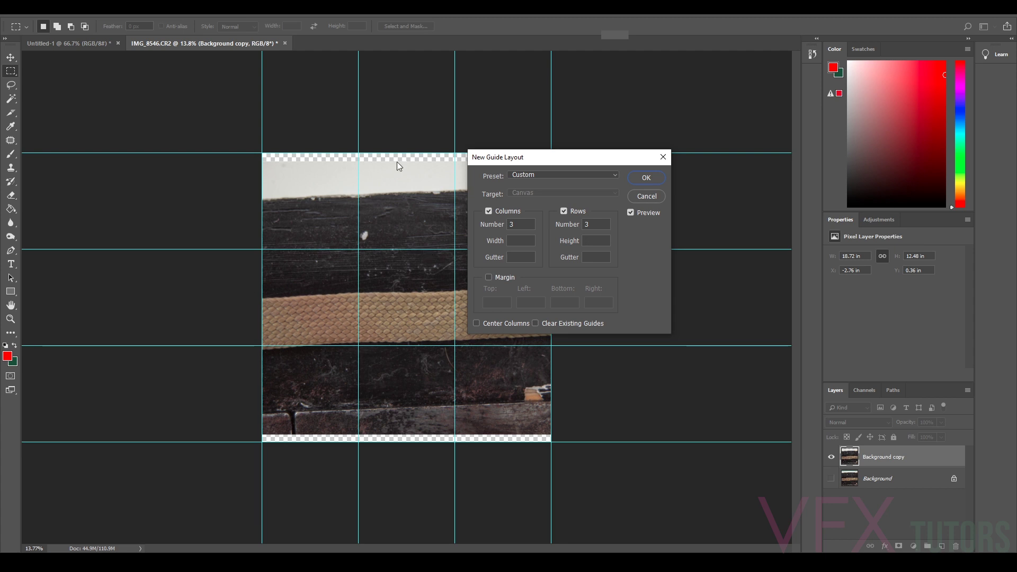
double_click(527, 222)
text(1)
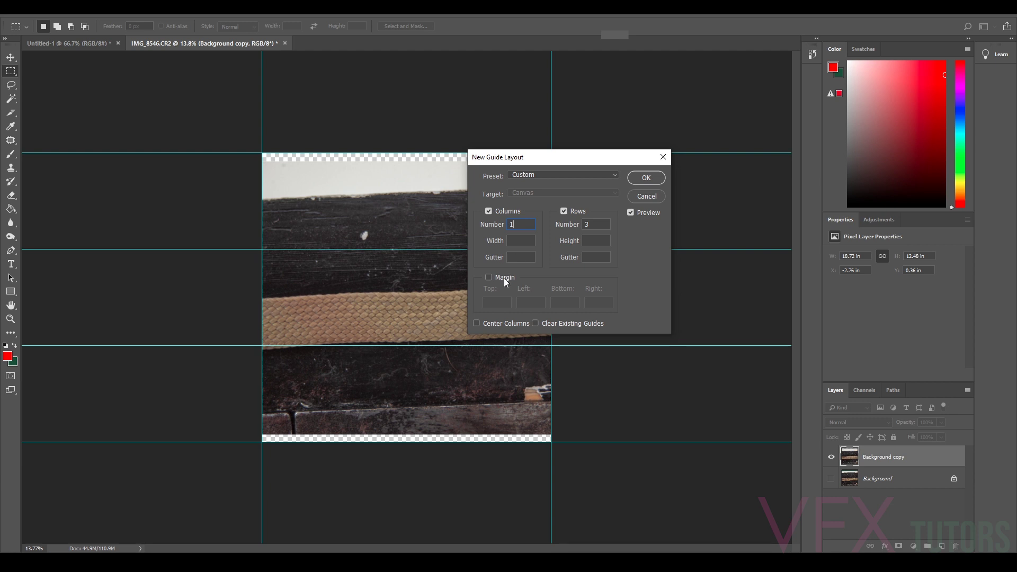
text(3)
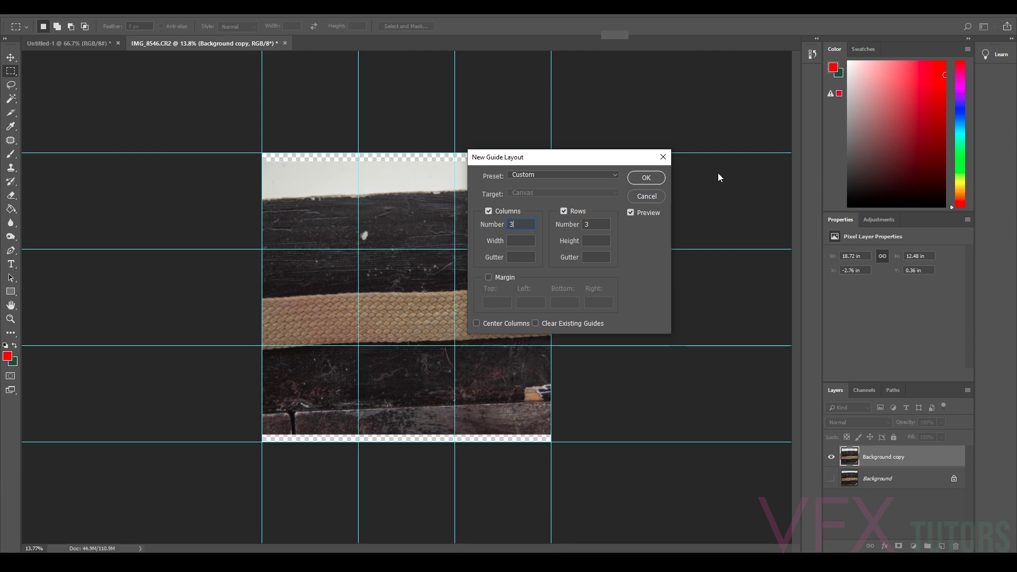
click(639, 177)
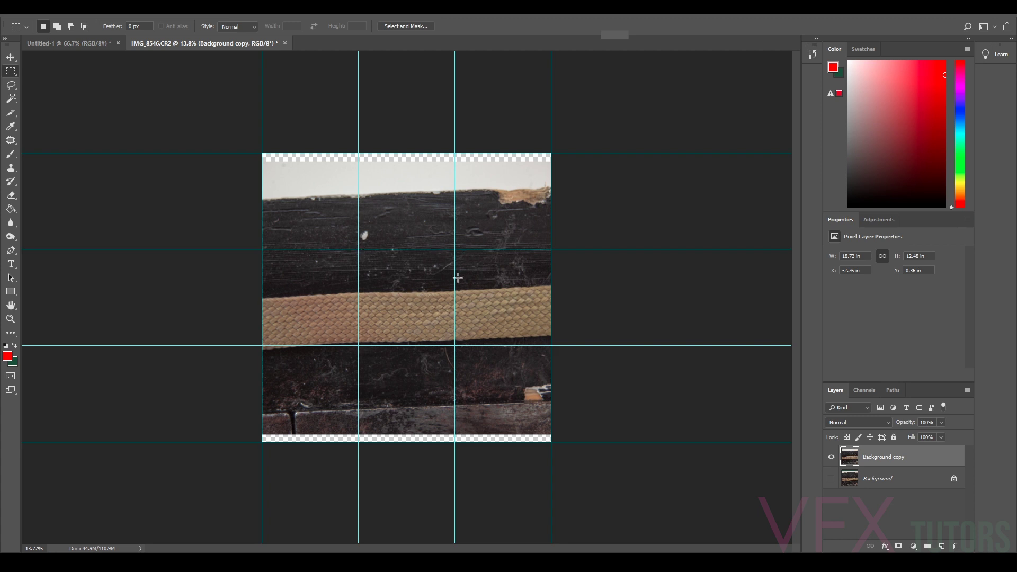
Move the duplicated photo layer down about 0.2 inches to bring the braid closer to the lower inner guide.
click(11, 57)
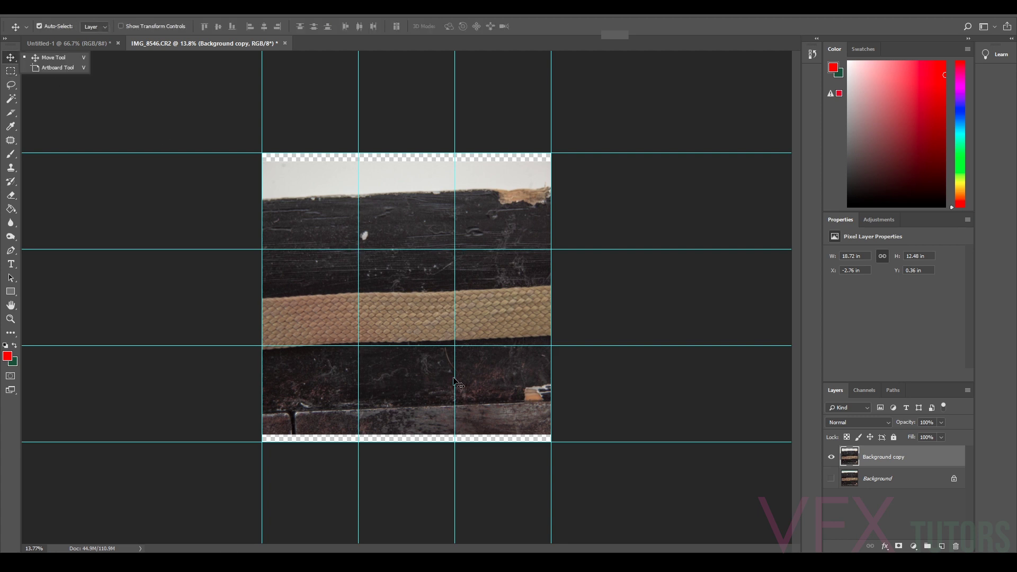
scroll(438, 343, up, 2)
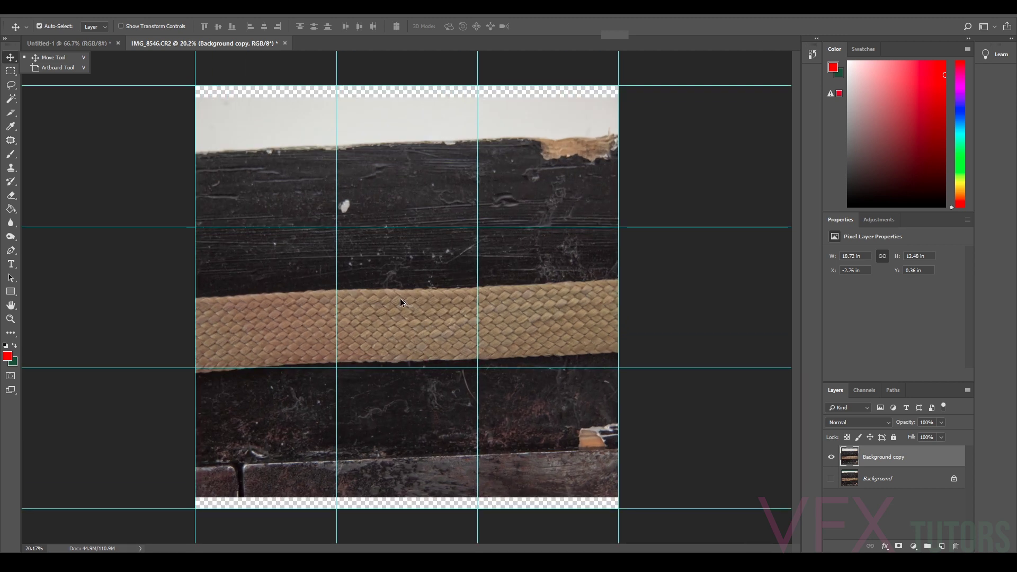
drag(409, 317, 409, 327)
scroll(411, 328, up, 2)
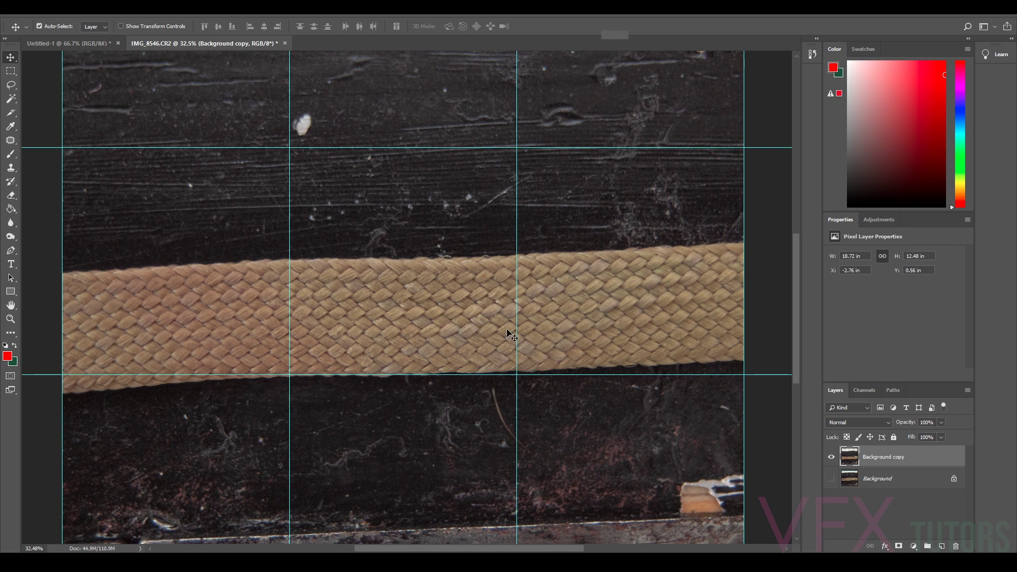
scroll(507, 326, down, 1)
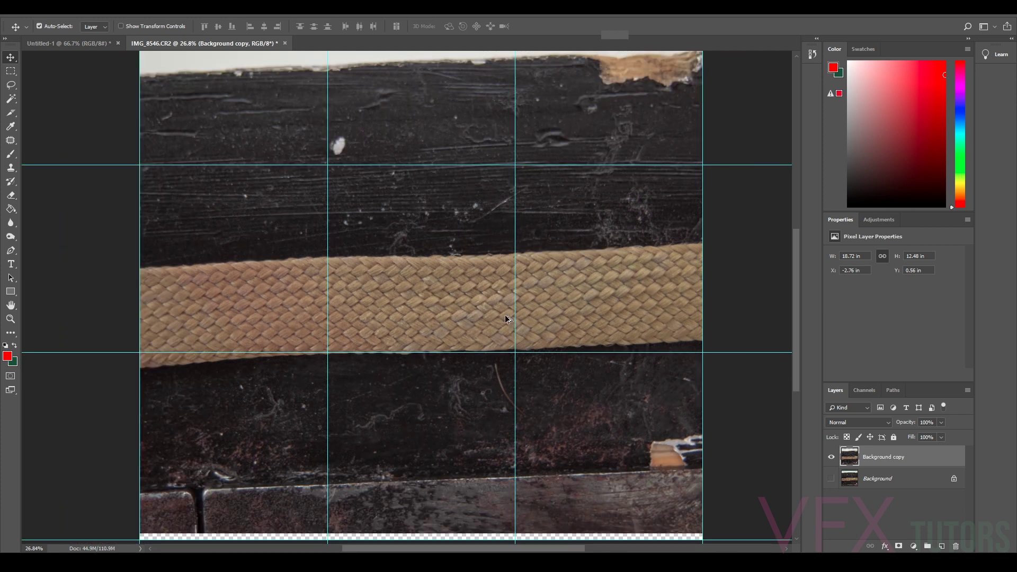
Move the duplicated photo layer about 1.8 inches left and 0.1 inch down, keeping the braid along the lower inner guide.
scroll(472, 320, up, 3)
drag(448, 268, 392, 277)
scroll(434, 291, down, 6)
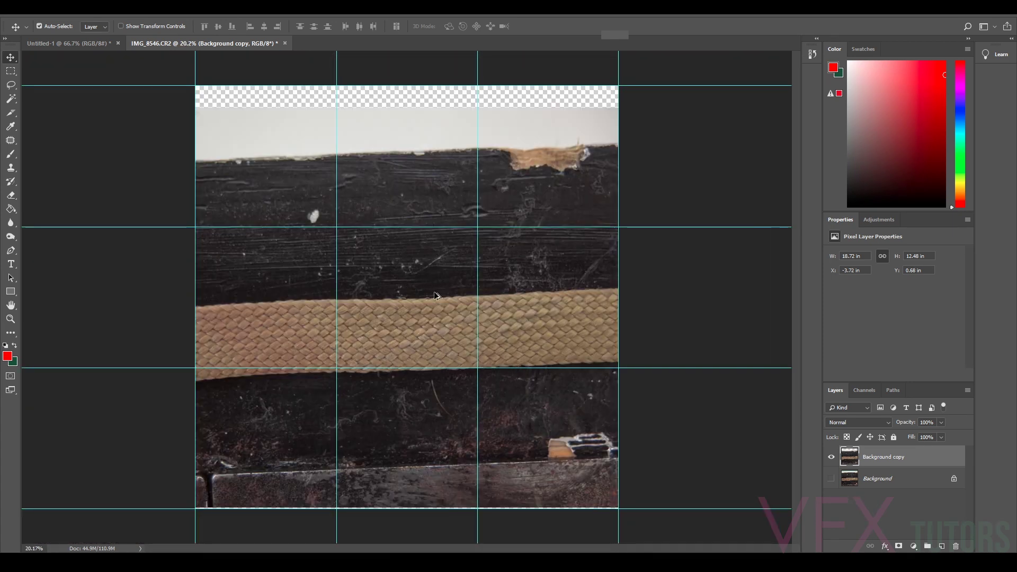
scroll(423, 356, up, 4)
mouse_move(423, 356)
mouse_down()
mouse_move(428, 345)
mouse_move(389, 343)
mouse_move(435, 346)
mouse_up()
scroll(431, 309, down, 3)
scroll(475, 345, down, 2)
scroll(450, 345, up, 3)
scroll(430, 352, up, 3)
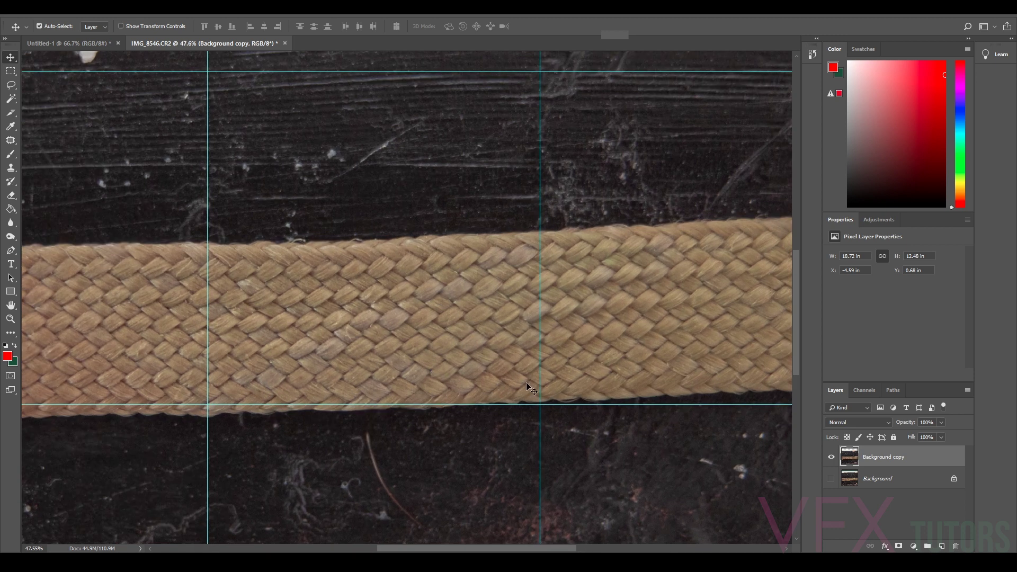
mouse_move(391, 353)
mouse_down()
mouse_move(390, 362)
mouse_move(389, 352)
mouse_up()
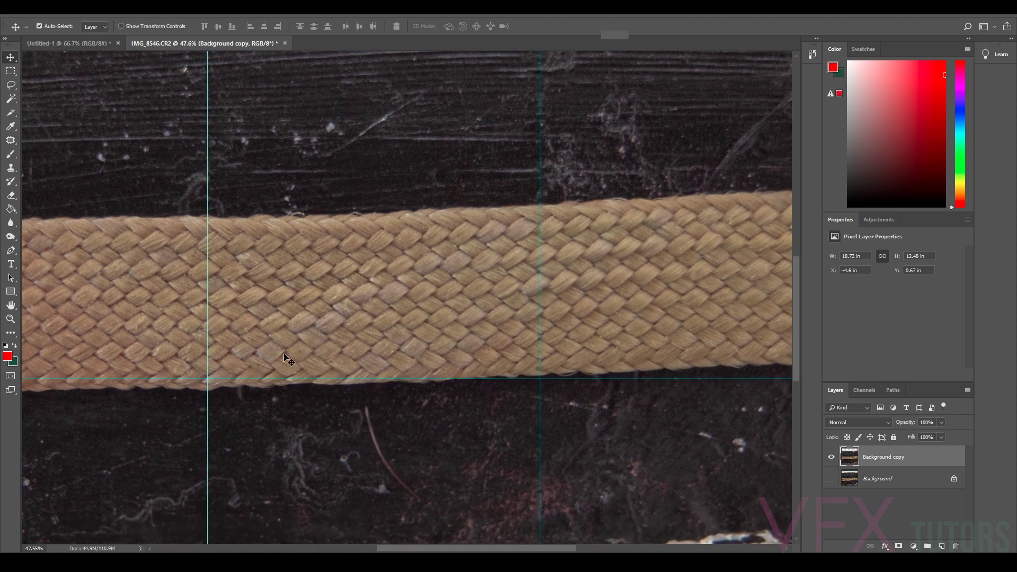
Shift the duplicated photo layer about 0.5 inches back to the right, with the braid's lower edge near the lower inner guide.
scroll(259, 341, down, 3)
mouse_move(287, 339)
mouse_down()
mouse_move(507, 340)
mouse_move(495, 329)
mouse_move(453, 335)
mouse_move(612, 315)
mouse_move(516, 332)
mouse_move(378, 323)
mouse_move(296, 337)
mouse_move(306, 336)
mouse_up()
scroll(374, 364, up, 1)
scroll(371, 360, down, 1)
scroll(347, 337, up, 3)
drag(356, 315, 357, 327)
Rotate the duplicated photo layer about 0.8 degrees clockwise to level the braid and nudge it slightly up and left.
key(ctrl+t)
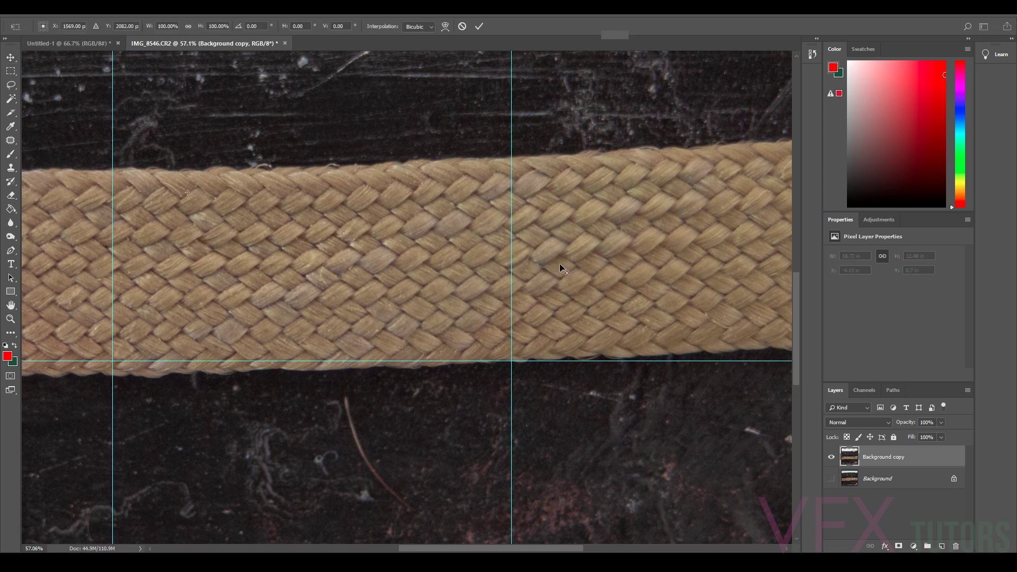
key(ctrl+0)
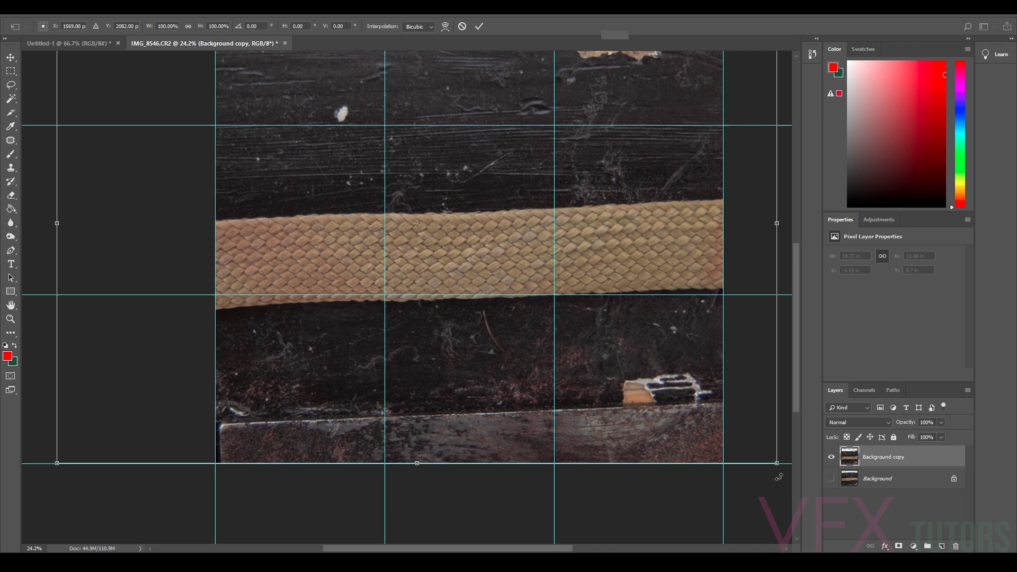
drag(784, 473, 780, 480)
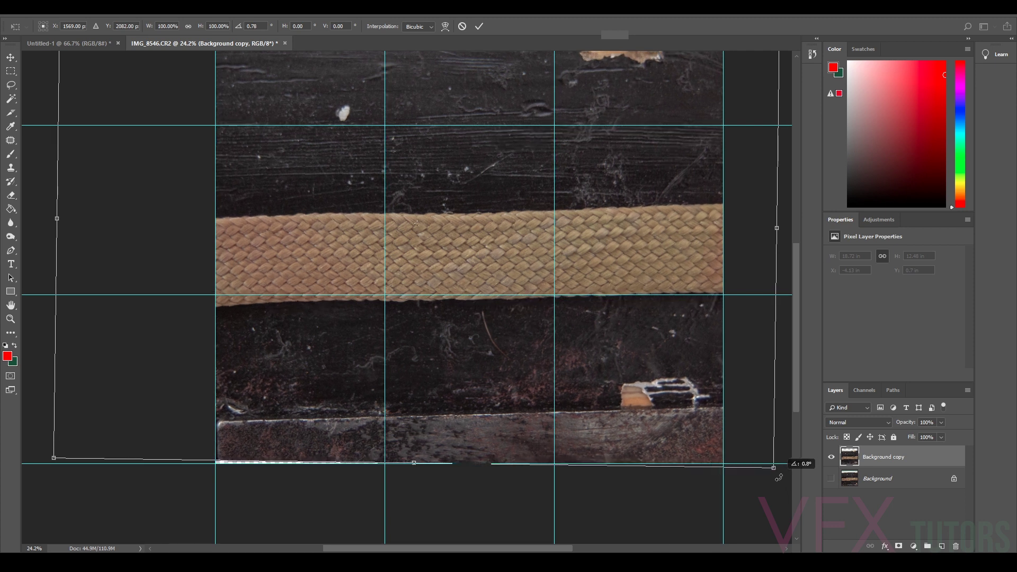
scroll(531, 310, up, 3)
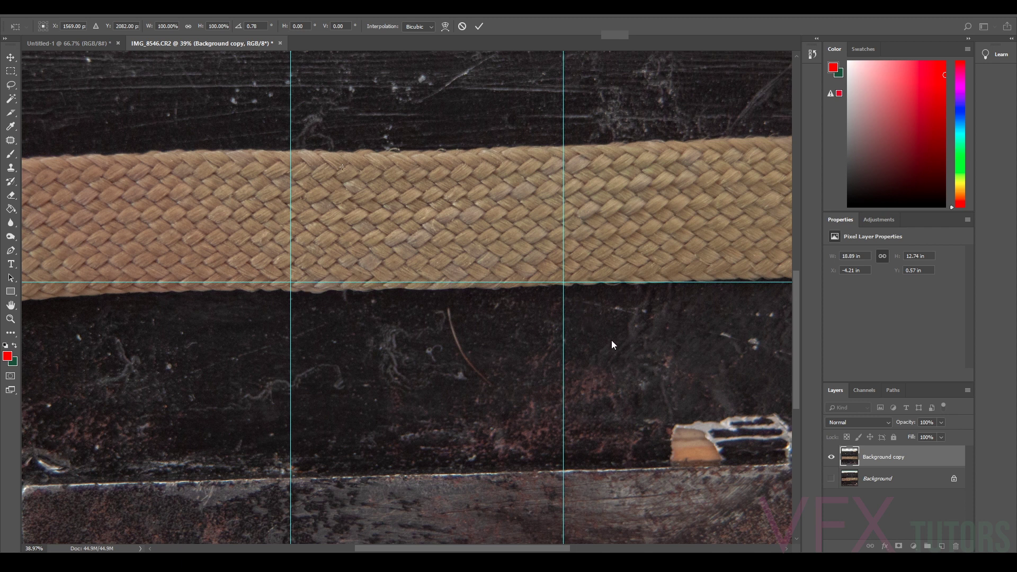
scroll(612, 345, down, 4)
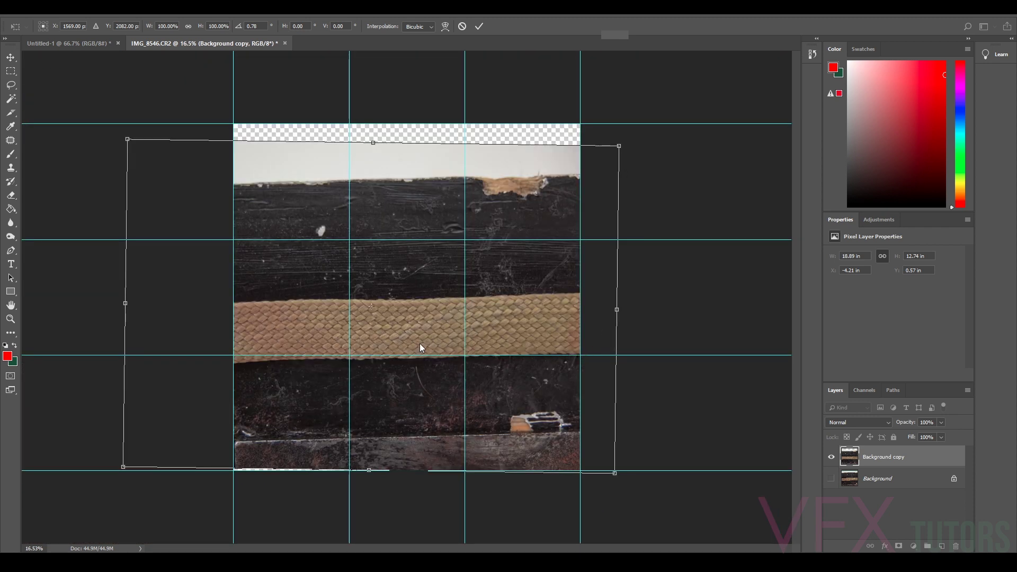
key(alt+space)
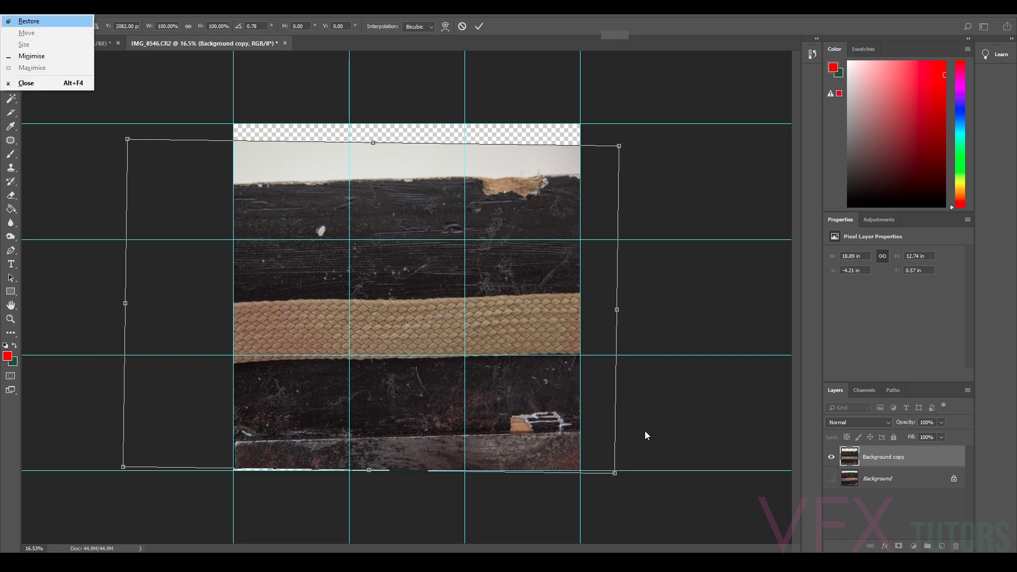
key(Escape)
key(Escape)
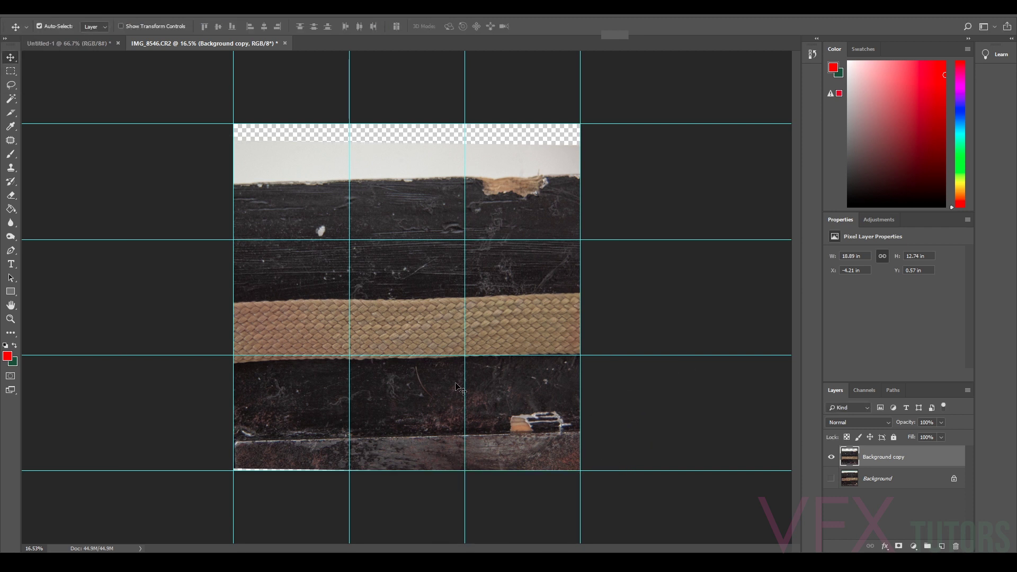
scroll(435, 375, up, 5)
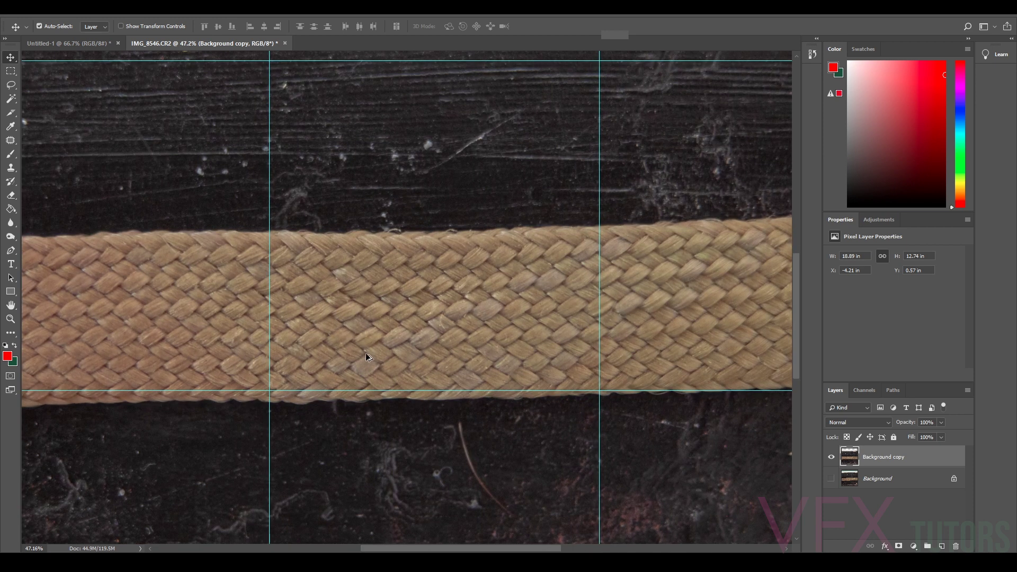
drag(383, 344, 381, 347)
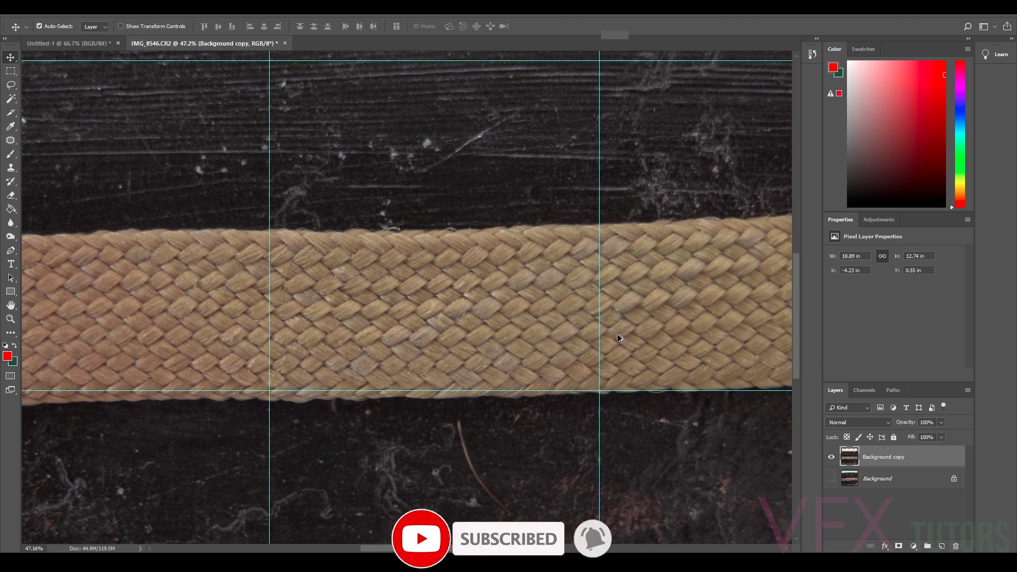
Warp the duplicated photo layer with small handle adjustments so the braid runs straighter along the lower inner guide, and apply the warp.
scroll(618, 334, down, 3)
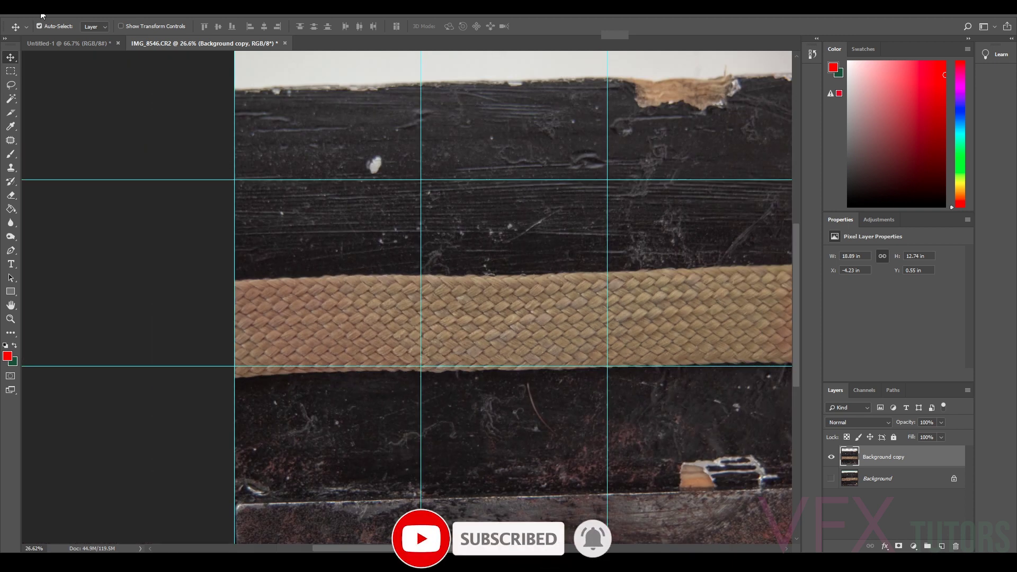
click(42, 15)
mouse_move(134, 248)
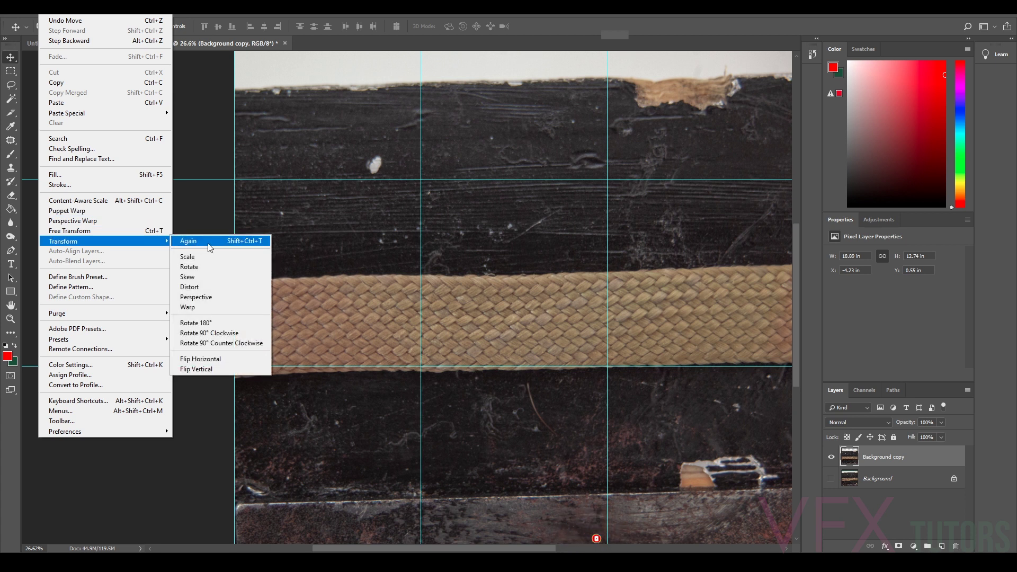
click(229, 309)
scroll(692, 374, down, 3)
scroll(588, 423, up, 4)
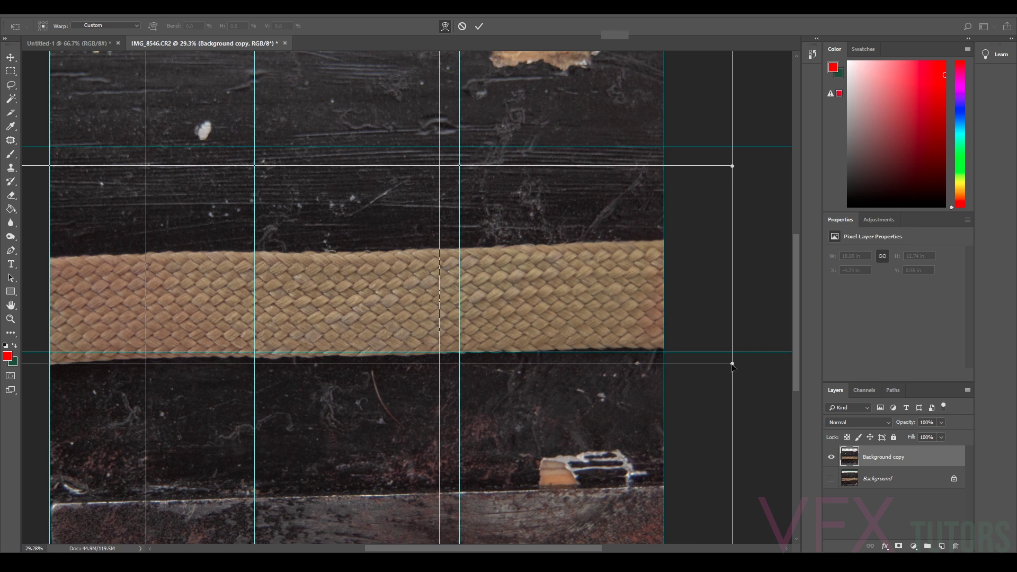
drag(734, 369, 732, 382)
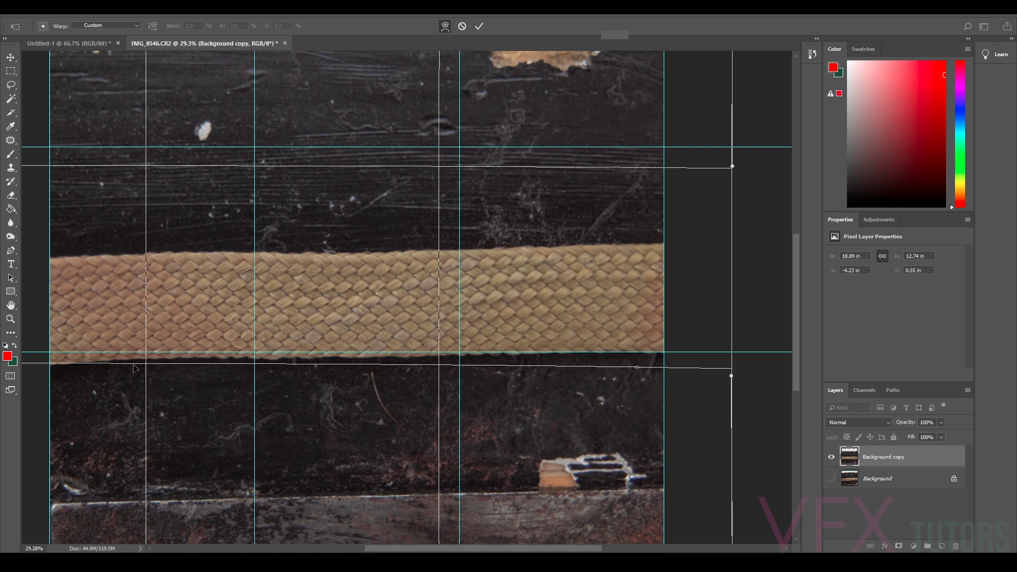
drag(145, 365, 146, 363)
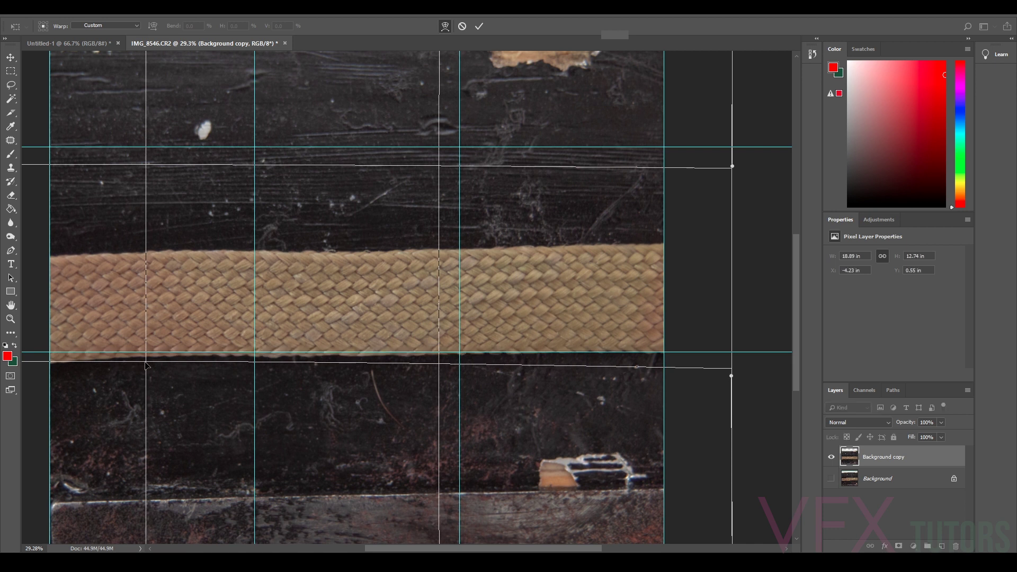
drag(146, 165, 145, 167)
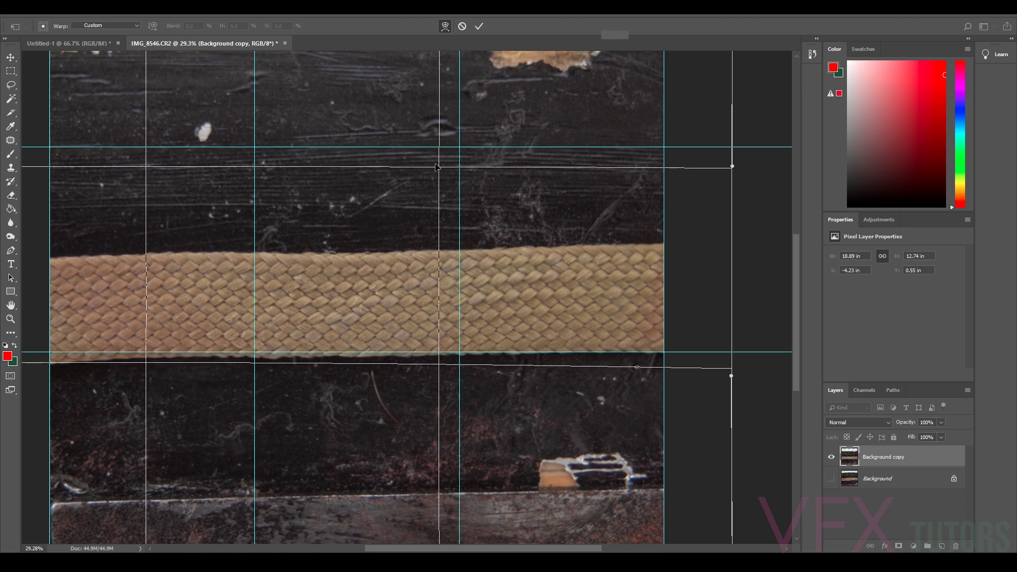
drag(440, 169, 441, 171)
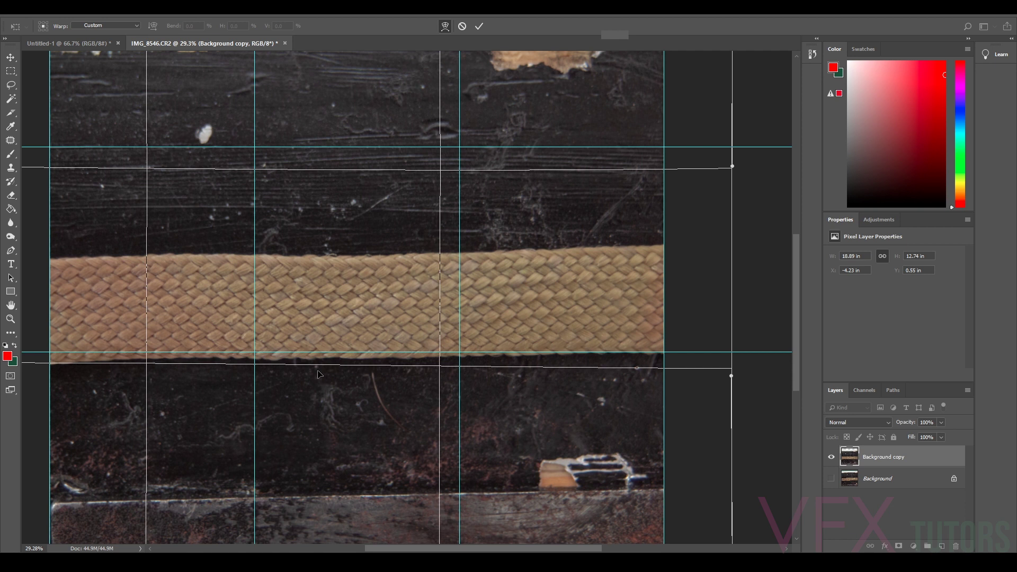
drag(149, 366, 149, 364)
key(Return)
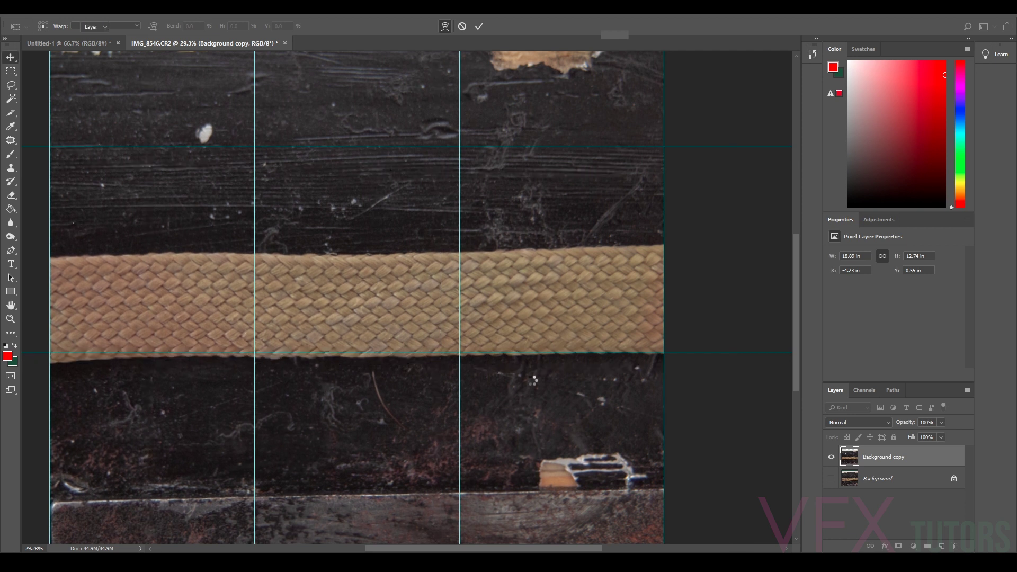
key(v)
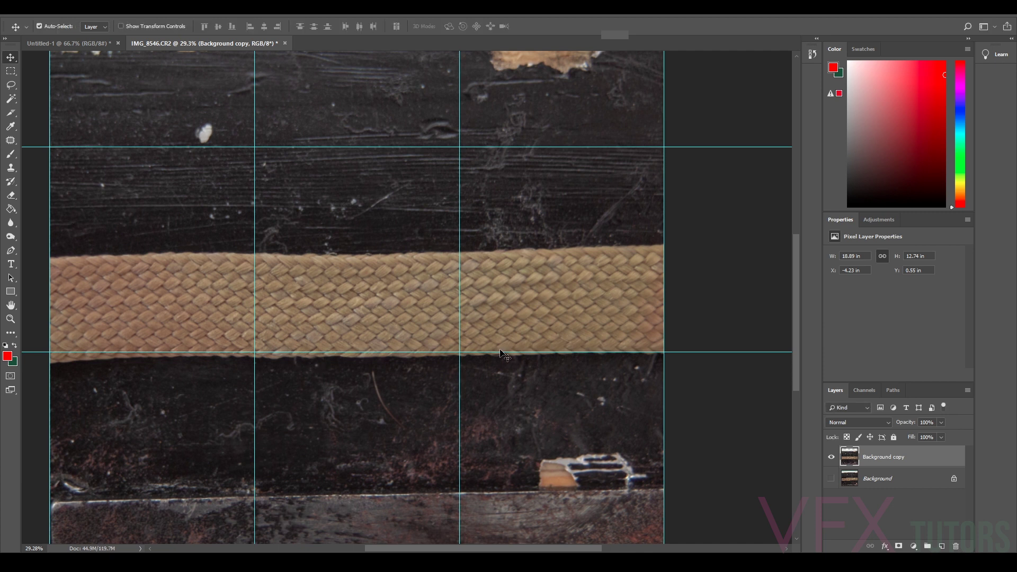
Turn on snapping and marquee-select the braid in the middle column, from the lower inner guide up to the braid's upper edge.
scroll(441, 329, down, 3)
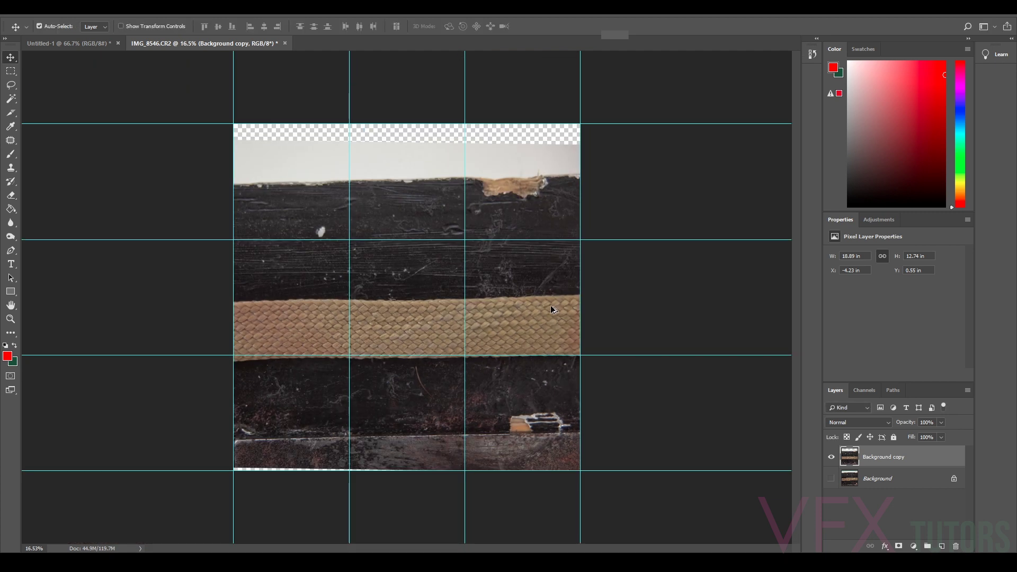
scroll(419, 326, up, 3)
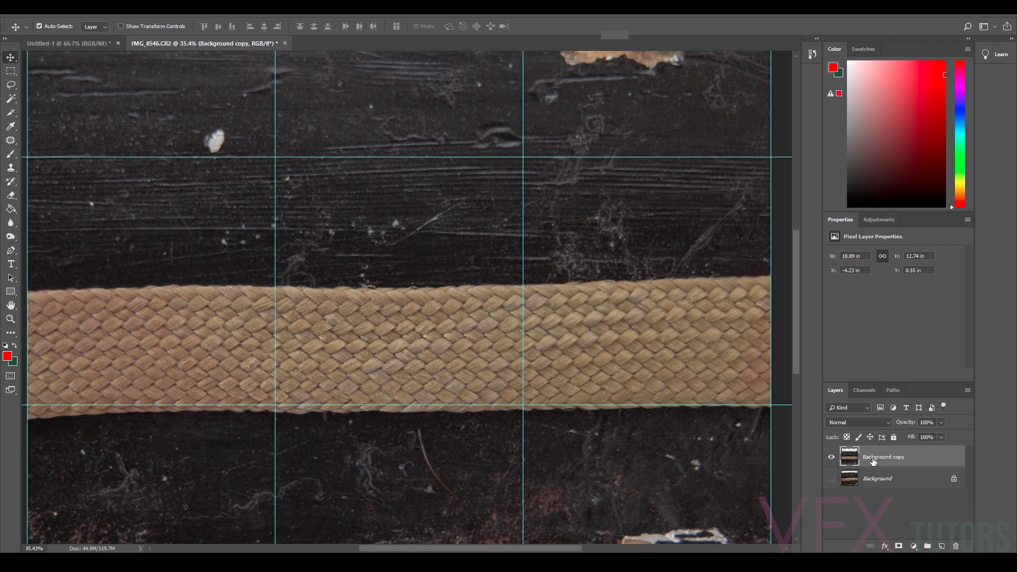
click(10, 71)
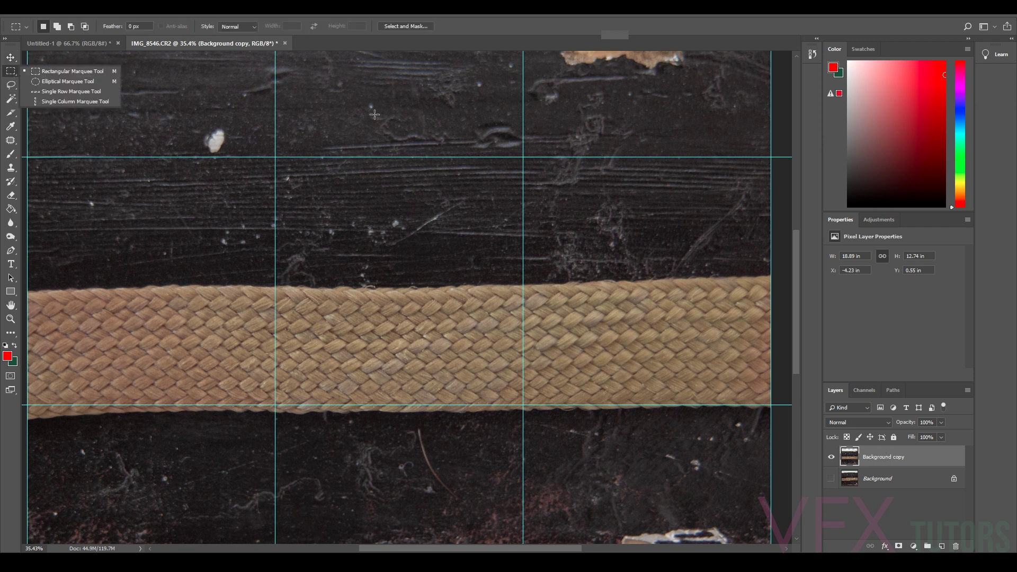
click(235, 17)
click(216, 220)
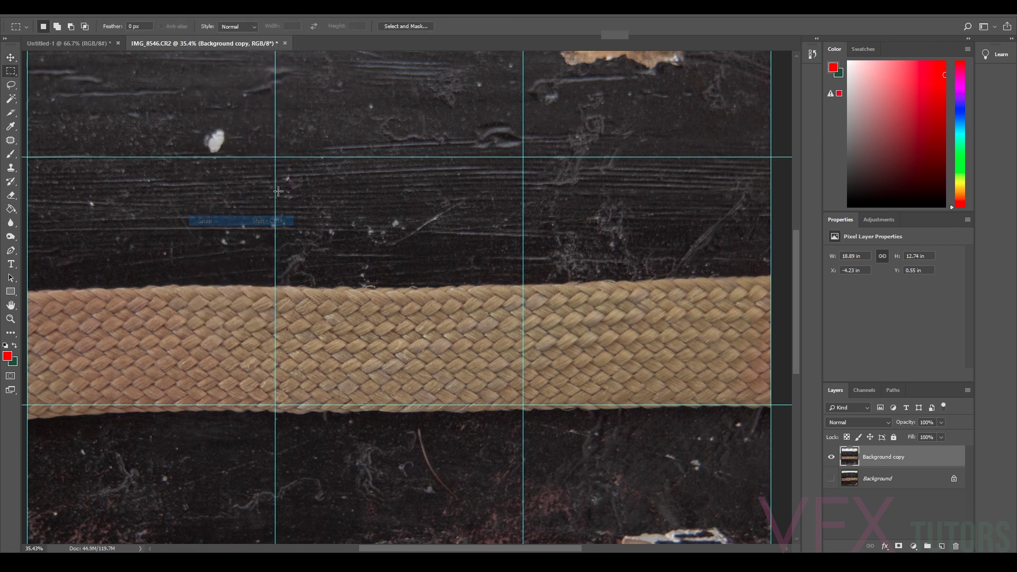
drag(276, 405, 524, 287)
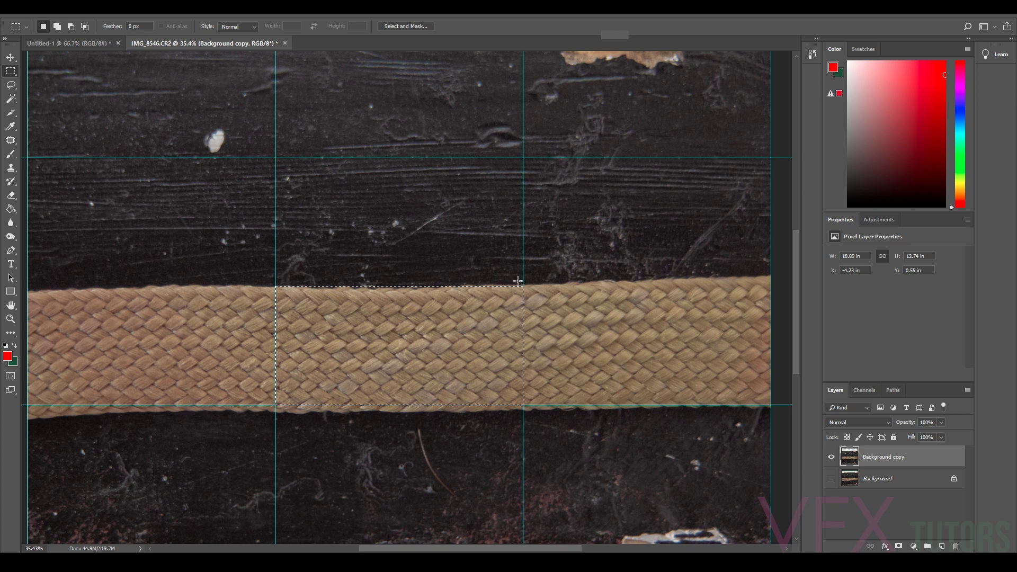
Copy the selected braid section onto its own layer and move it straight up about 2.6 inches, across the upper inner guide.
key(ctrl+j)
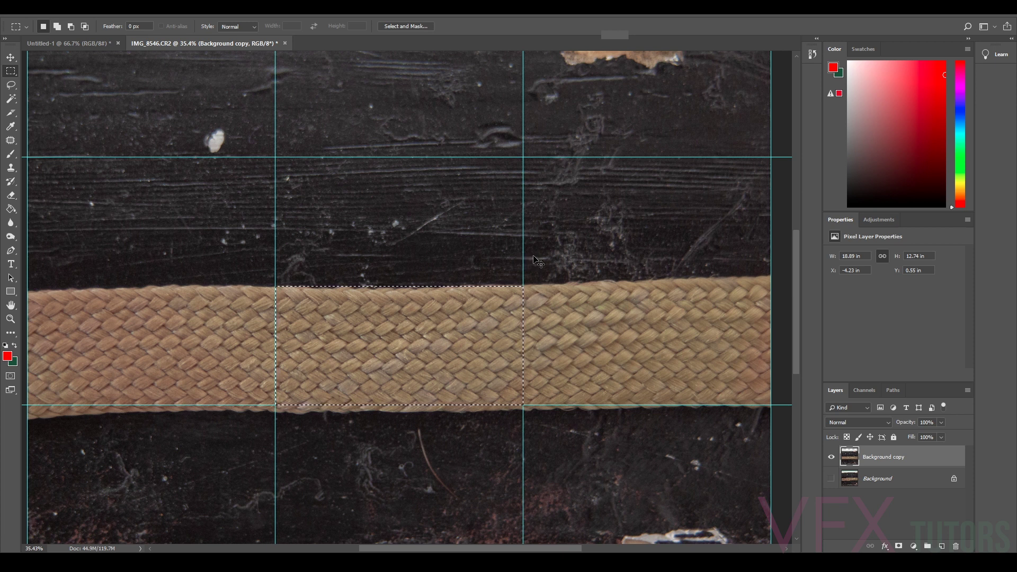
click(10, 57)
drag(389, 366, 386, 230)
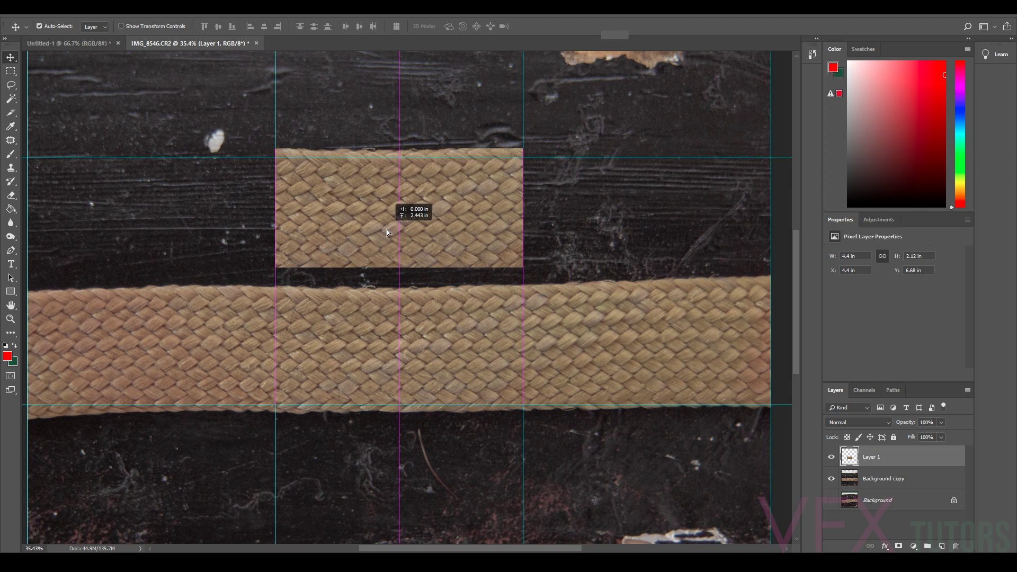
drag(387, 230, 388, 230)
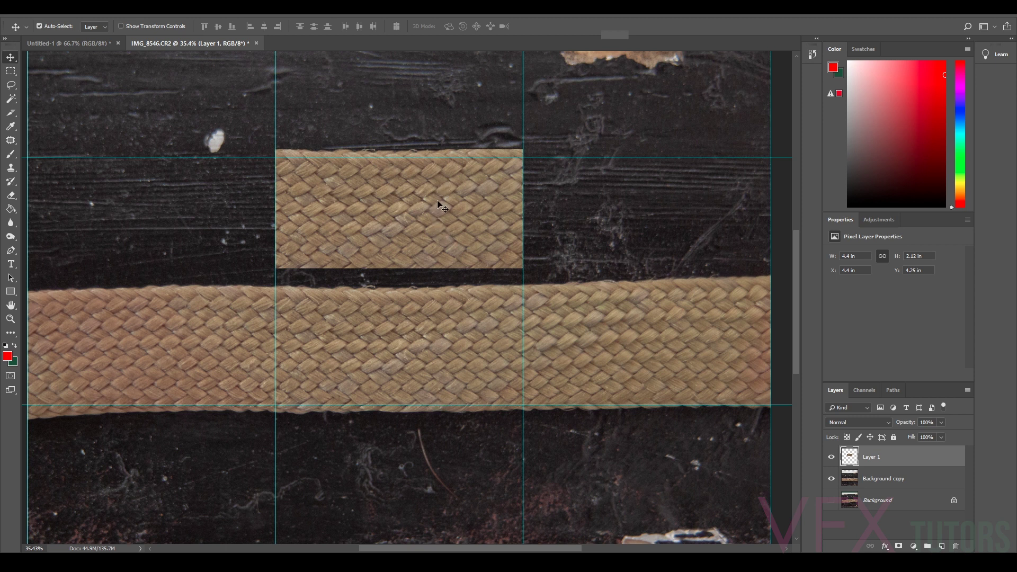
drag(438, 200, 437, 193)
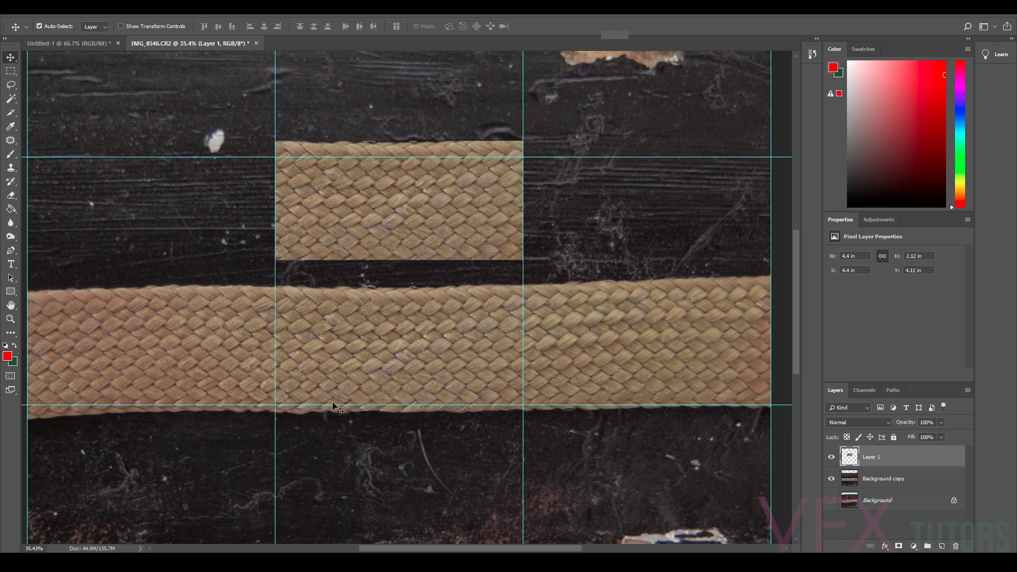
Draw trial red strokes with a 15 px brush along the braid's lower edge by the guide and undo them.
scroll(294, 408, up, 5)
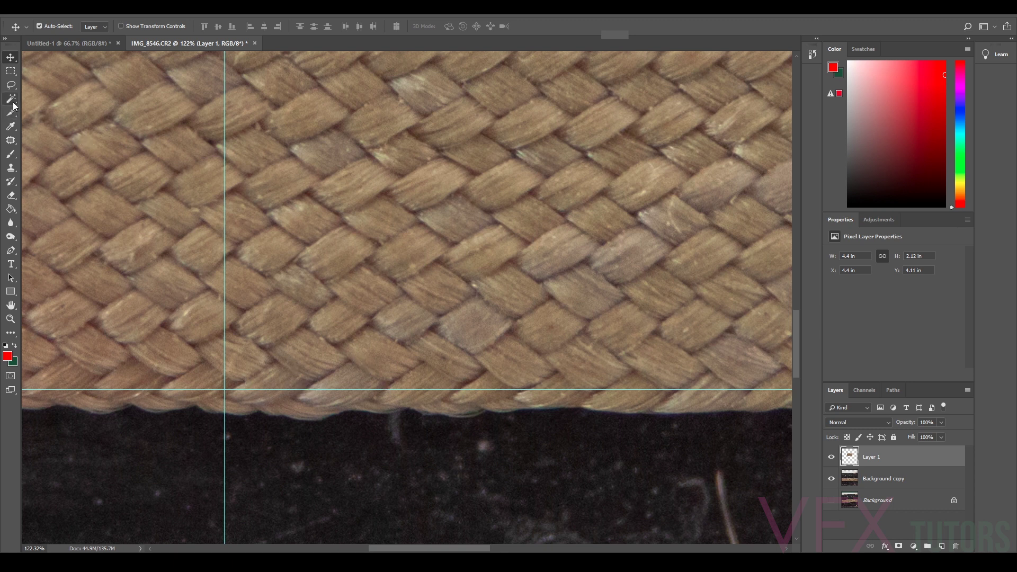
click(10, 154)
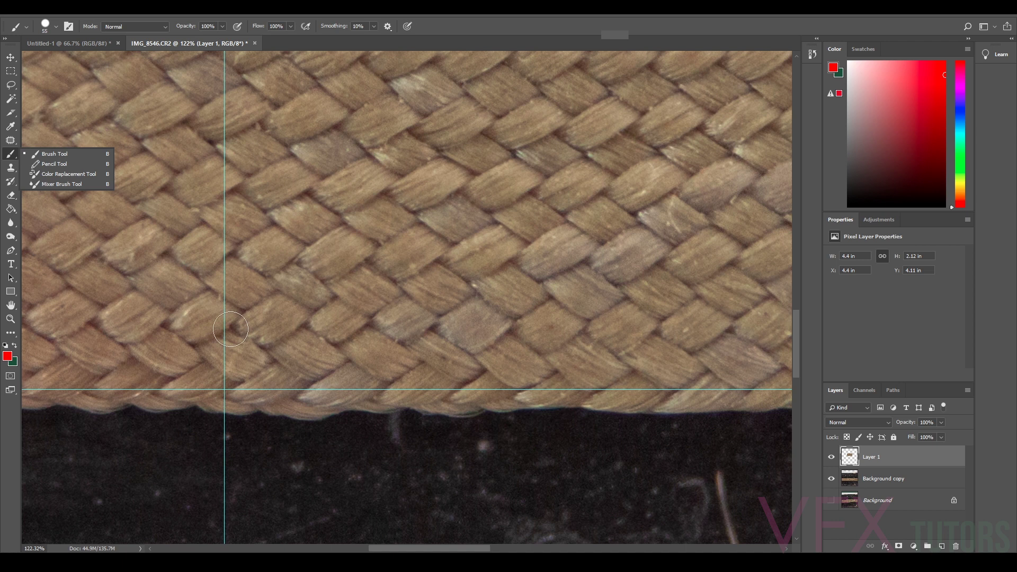
click(44, 26)
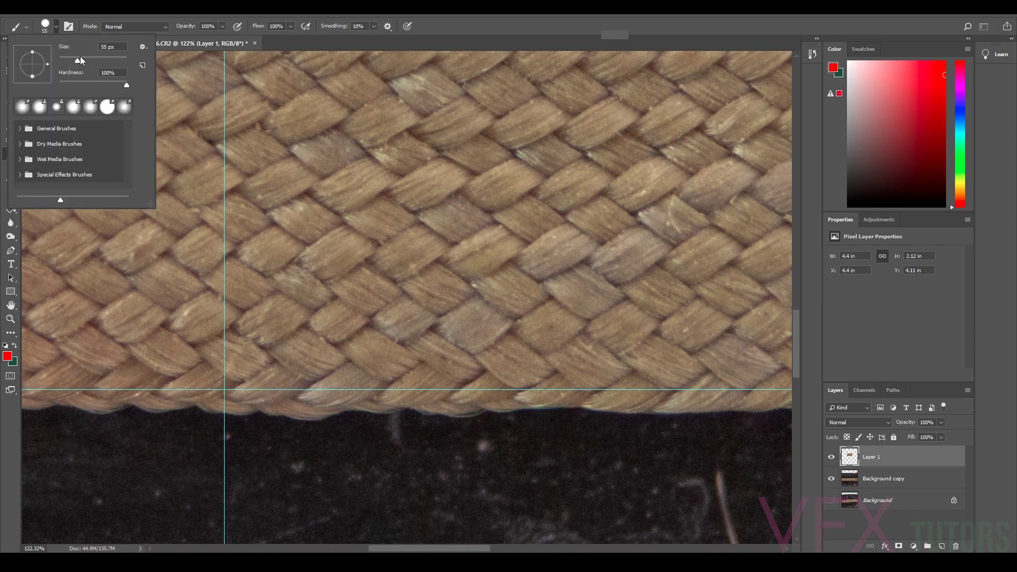
drag(64, 59, 63, 60)
click(249, 381)
mouse_move(239, 385)
mouse_down()
mouse_move(272, 363)
mouse_move(311, 391)
mouse_up()
mouse_move(386, 383)
mouse_down()
mouse_move(438, 365)
mouse_move(456, 384)
mouse_move(514, 373)
mouse_up()
key(ctrl+z)
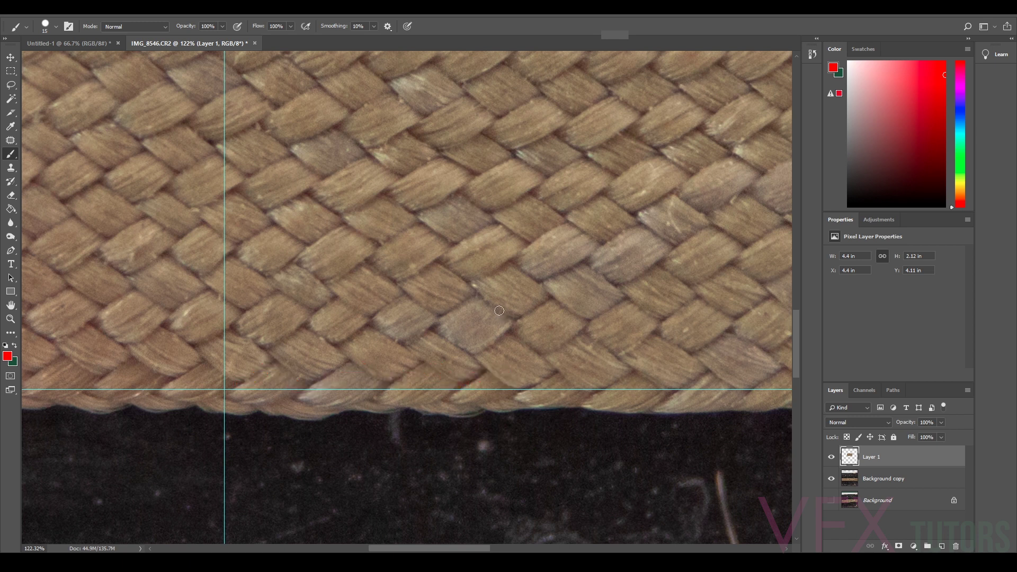
scroll(500, 311, down, 10)
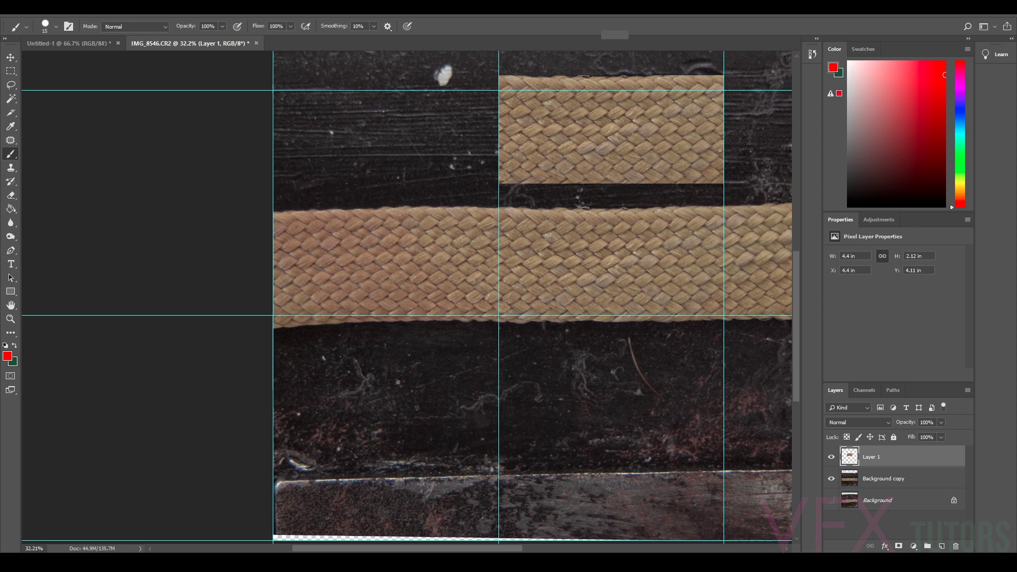
Copy the raised braid section onto another new layer and move it straight down about 1.1 inches toward the photo's braid.
scroll(720, 150, up, 7)
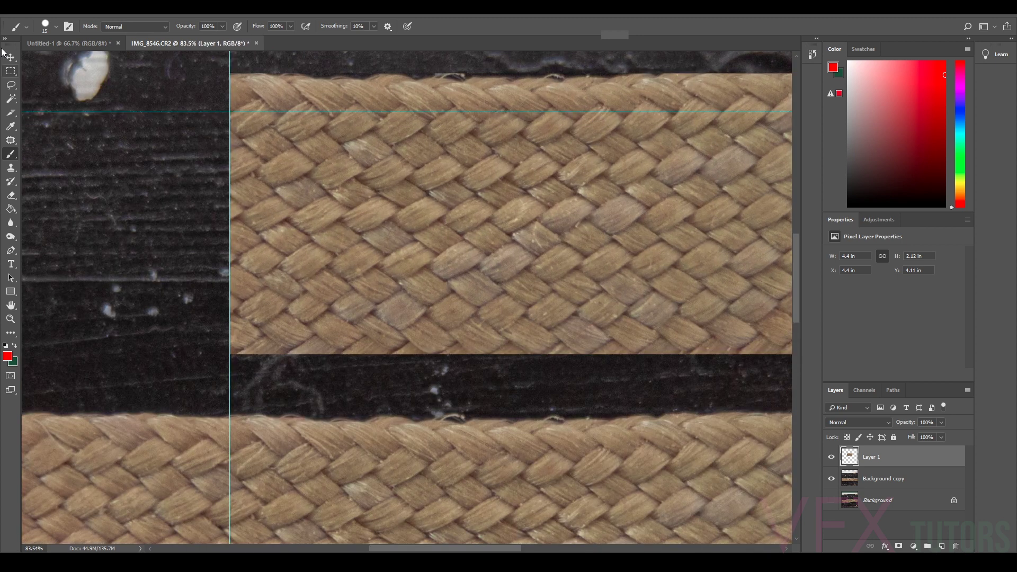
click(11, 57)
drag(442, 241, 443, 239)
scroll(599, 169, down, 4)
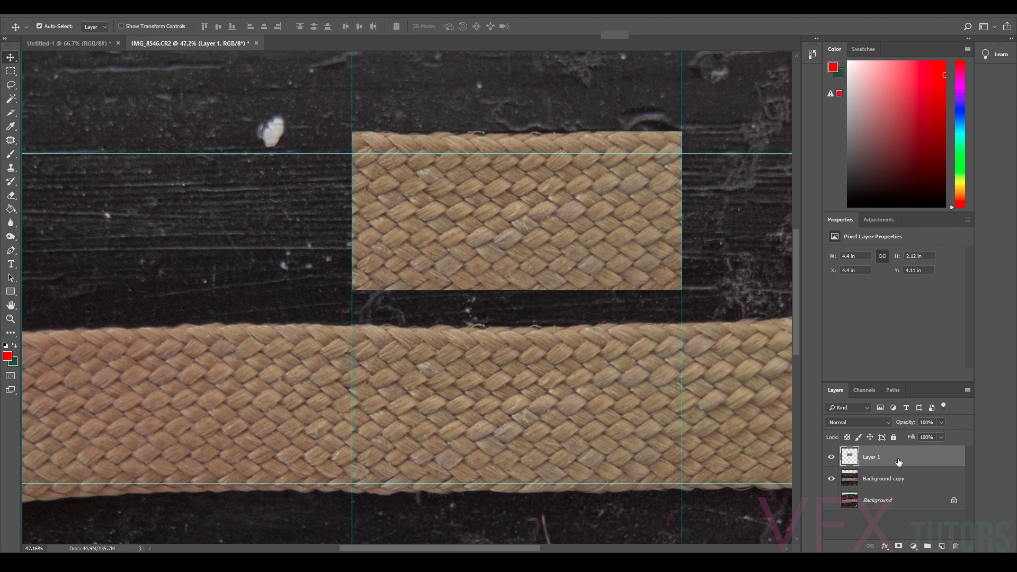
drag(667, 181, 558, 267)
drag(486, 326, 578, 322)
Match the copied layer's weave by moving it down about 0.26 inches at 66% opacity, and restore its opacity to 100%.
scroll(596, 355, up, 2)
scroll(588, 352, up, 1)
scroll(586, 350, down, 1)
click(940, 423)
click(920, 434)
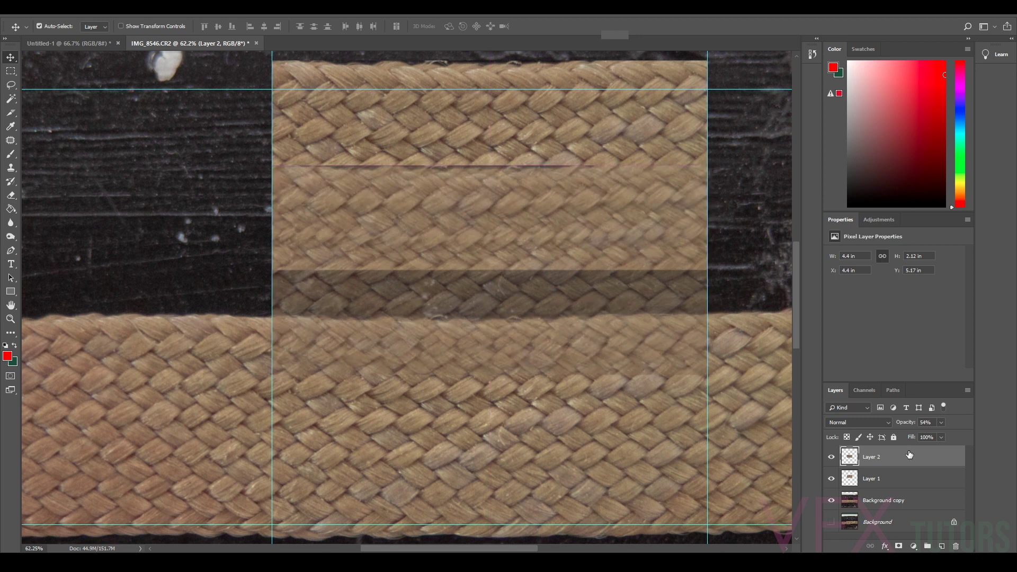
drag(945, 434, 947, 436)
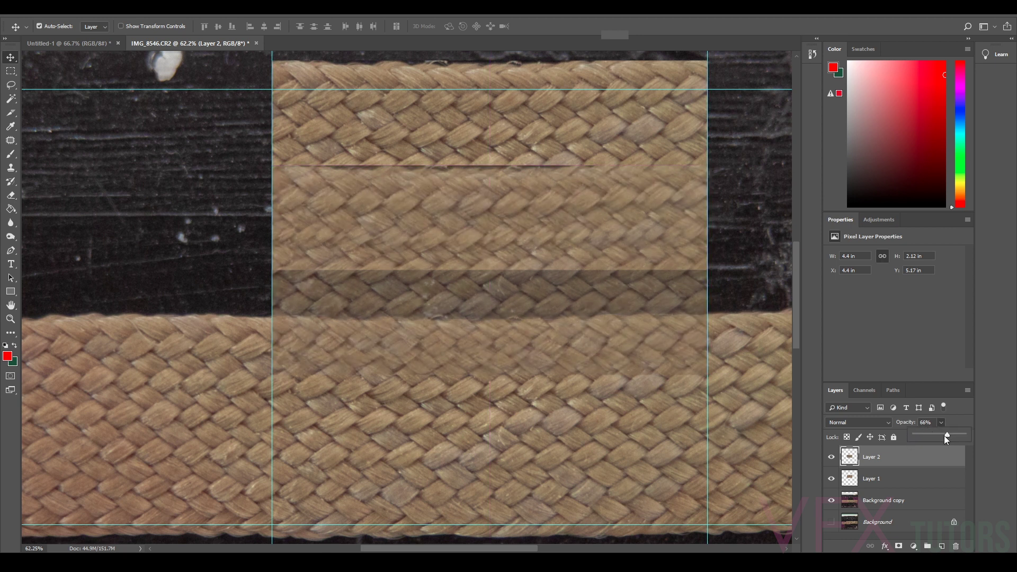
drag(625, 307, 627, 335)
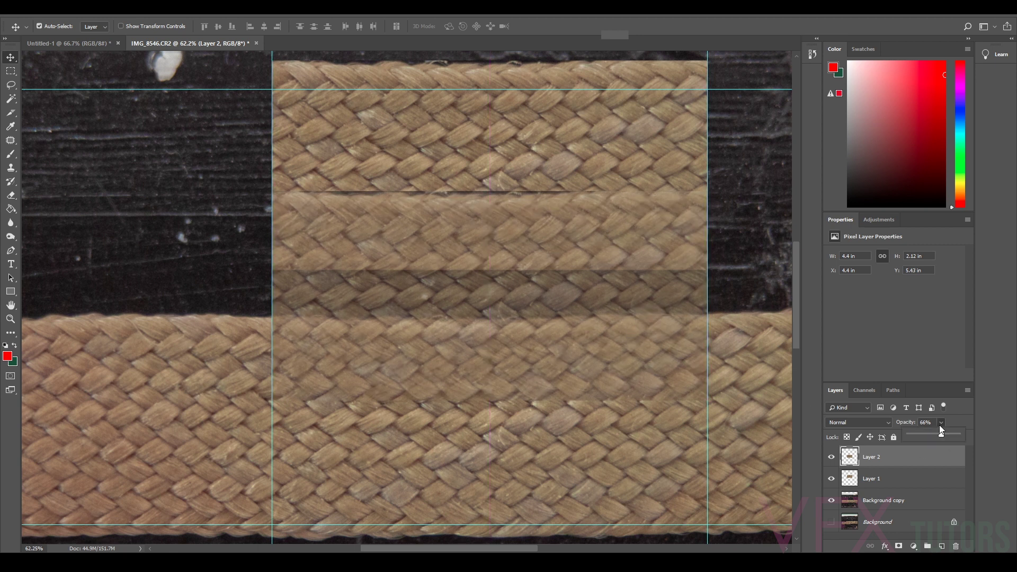
drag(944, 434, 958, 434)
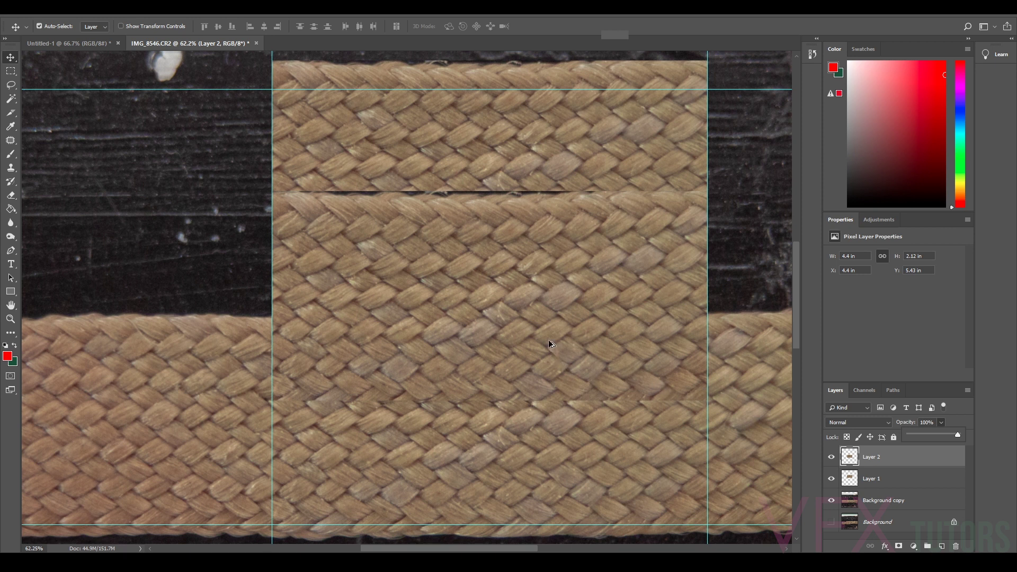
Move the copied braid layer straight up about 0.55 inches so its lower edge meets a matching row of the weave.
scroll(549, 344, down, 2)
scroll(596, 343, up, 3)
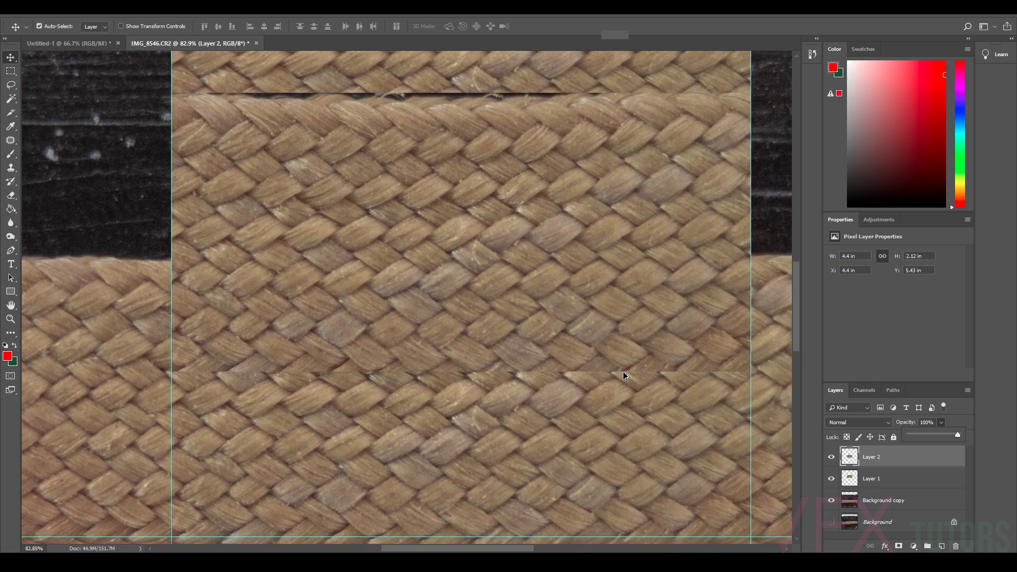
scroll(608, 263, down, 2)
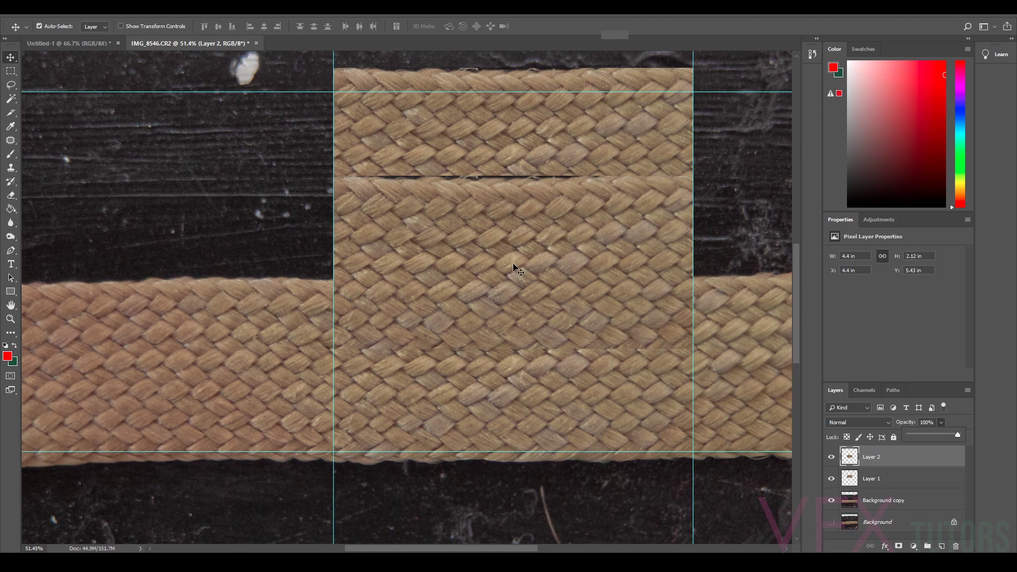
drag(558, 290, 558, 246)
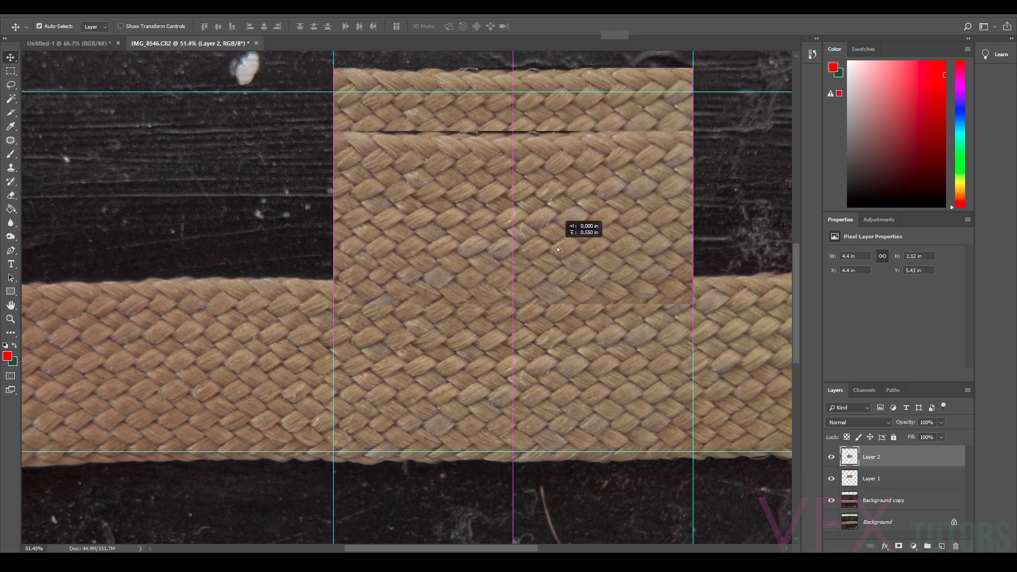
drag(558, 247, 556, 244)
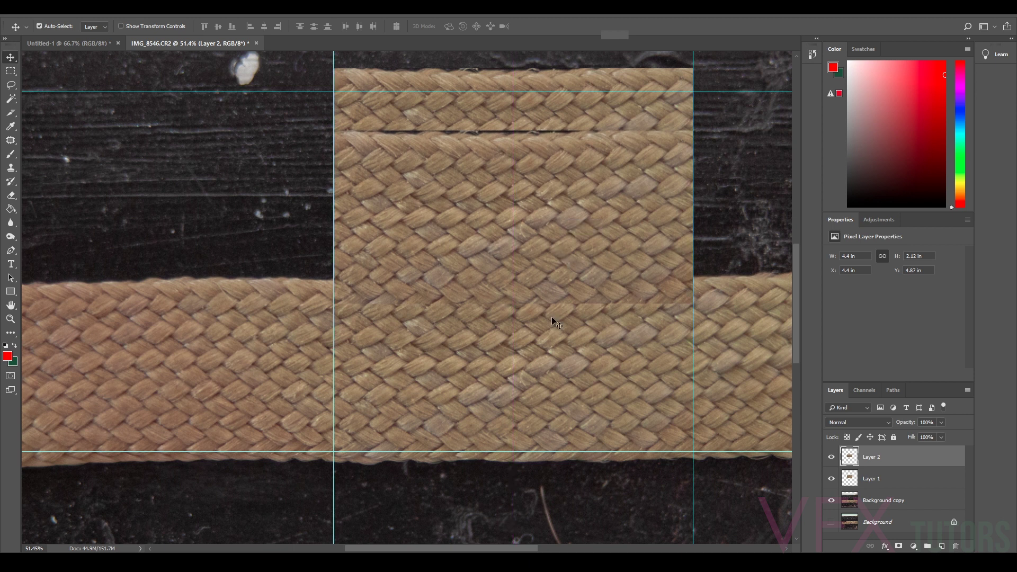
scroll(572, 308, up, 5)
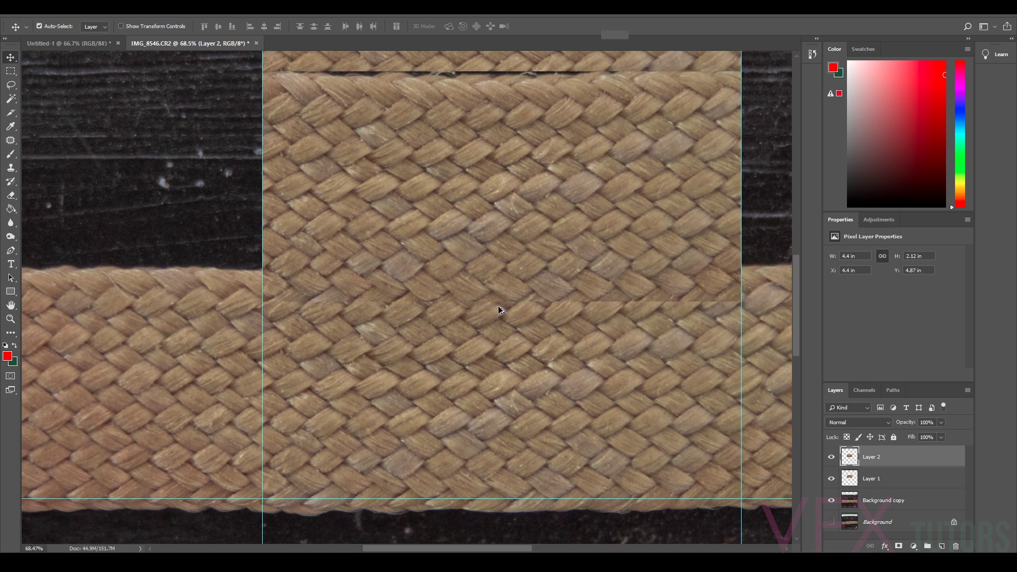
scroll(551, 294, down, 3)
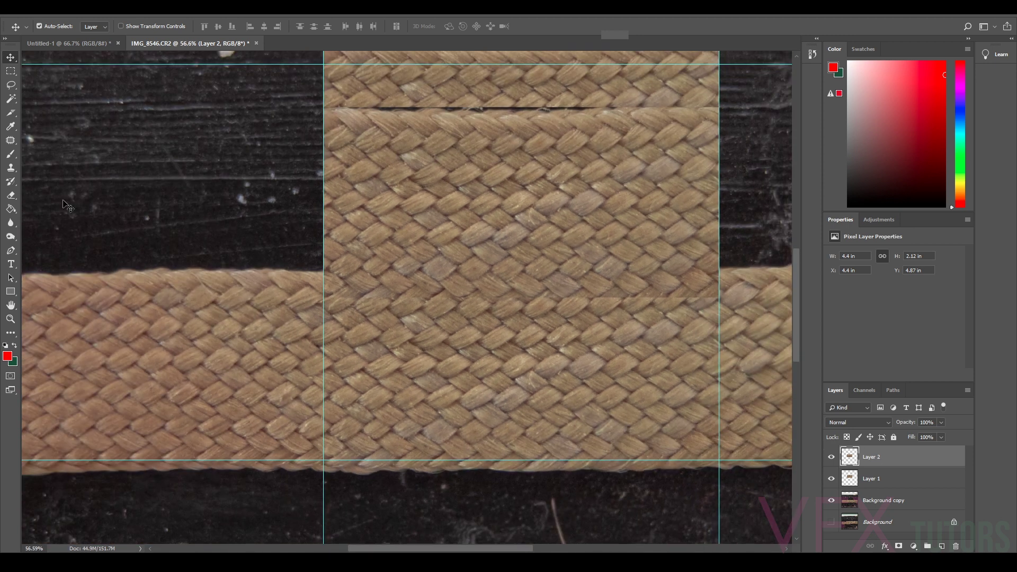
Set the Eraser to 27% opacity and soften the right part of the copied layer's lower seam.
click(19, 195)
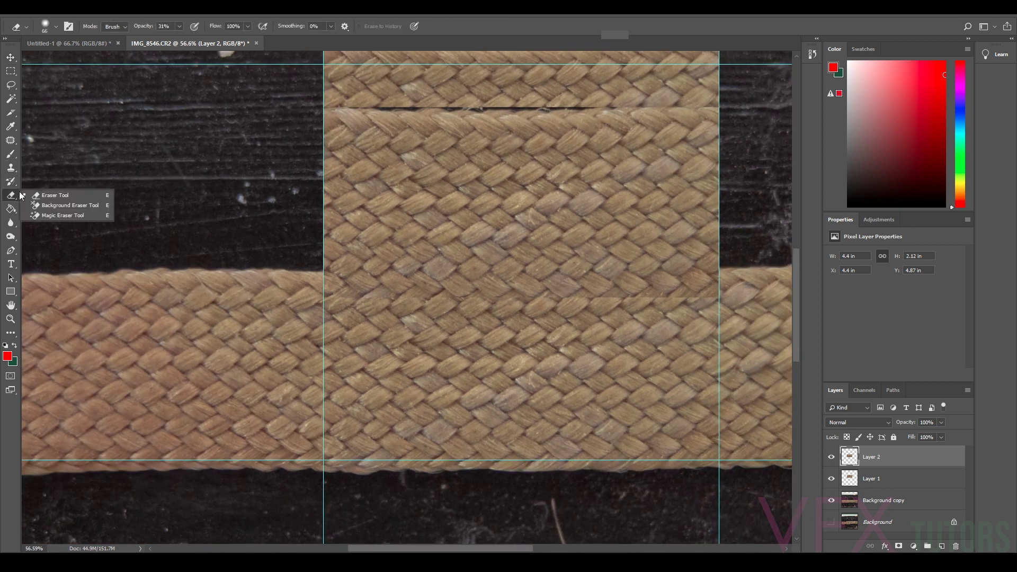
click(179, 27)
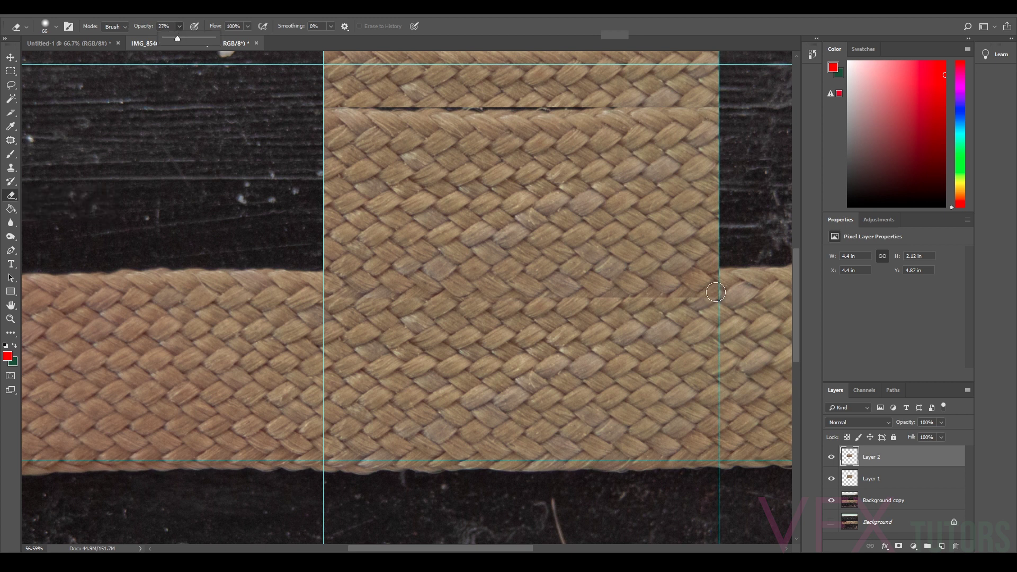
scroll(716, 292, up, 2)
mouse_move(711, 307)
mouse_down()
mouse_move(645, 306)
mouse_move(664, 296)
mouse_move(642, 306)
mouse_move(660, 294)
mouse_move(641, 310)
mouse_move(620, 303)
mouse_move(618, 298)
mouse_up()
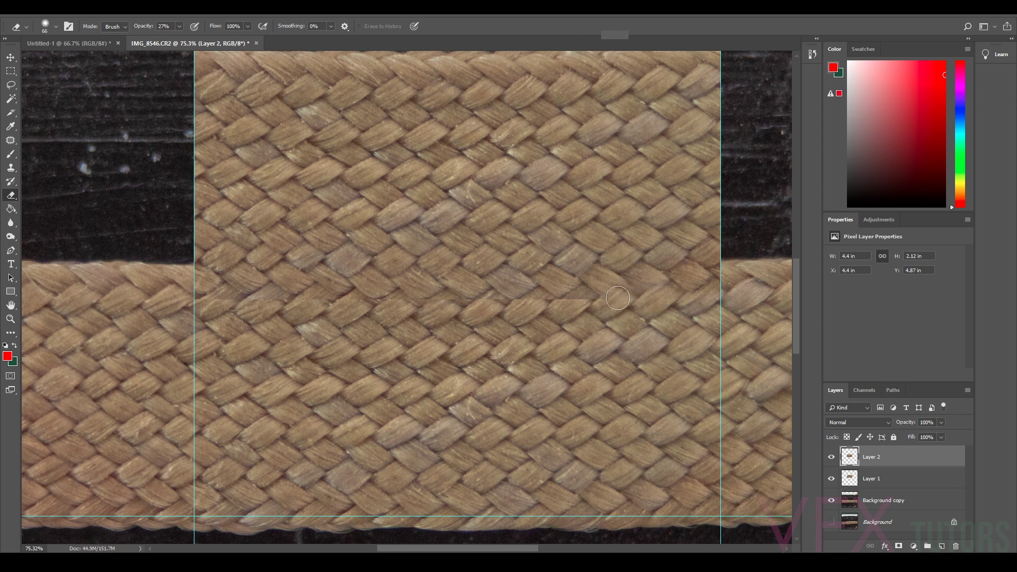
Erase along the remaining lower seam of the copied braid layer, from the middle toward the left inner guide.
scroll(629, 318, down, 5)
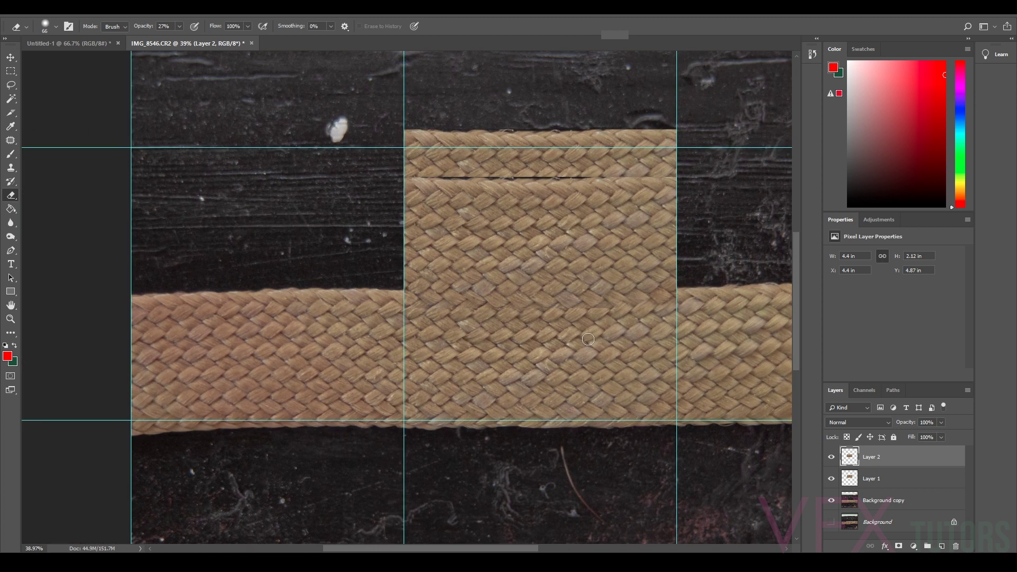
scroll(603, 316, up, 5)
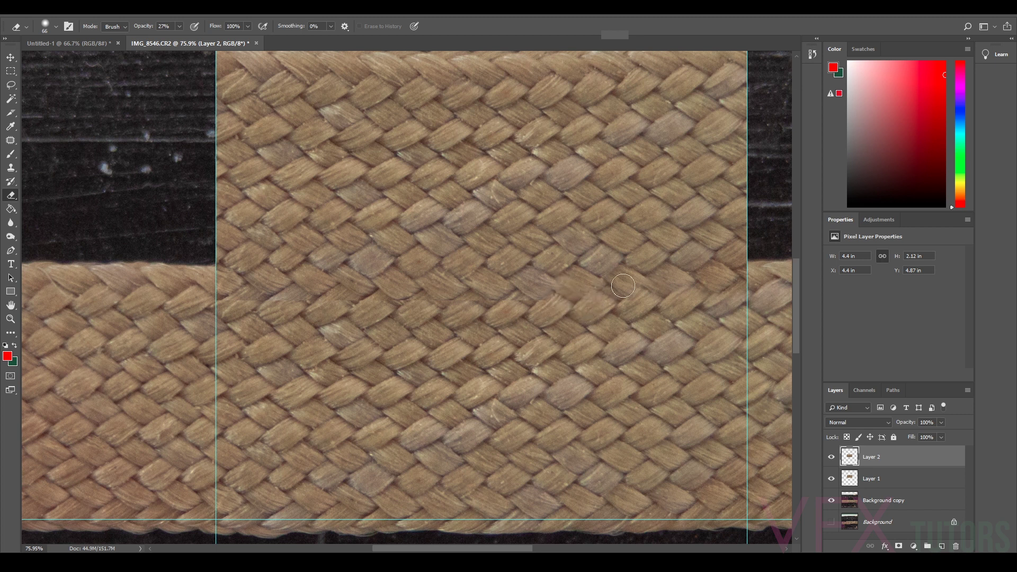
scroll(584, 291, down, 3)
scroll(594, 280, up, 5)
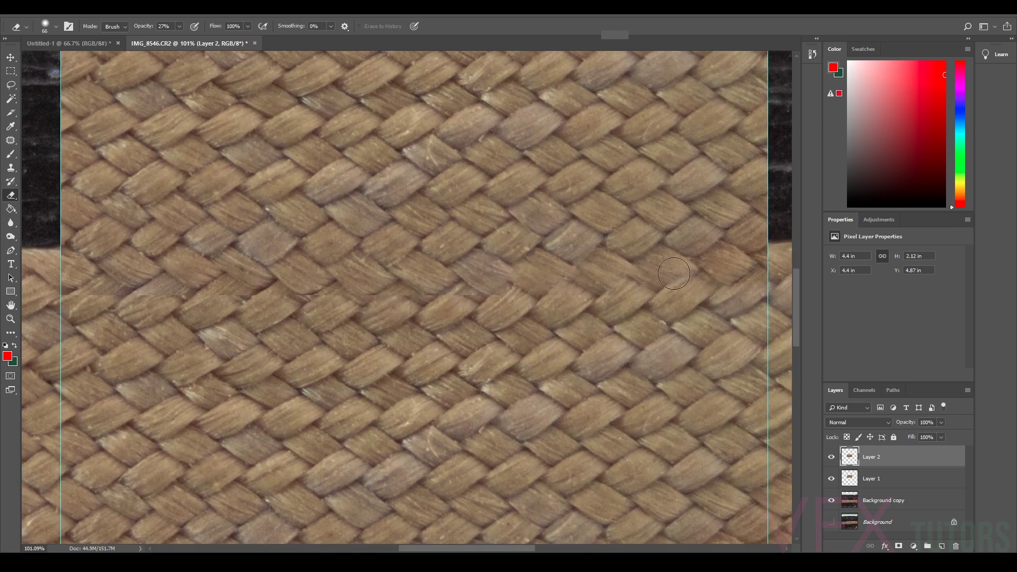
scroll(483, 326, down, 3)
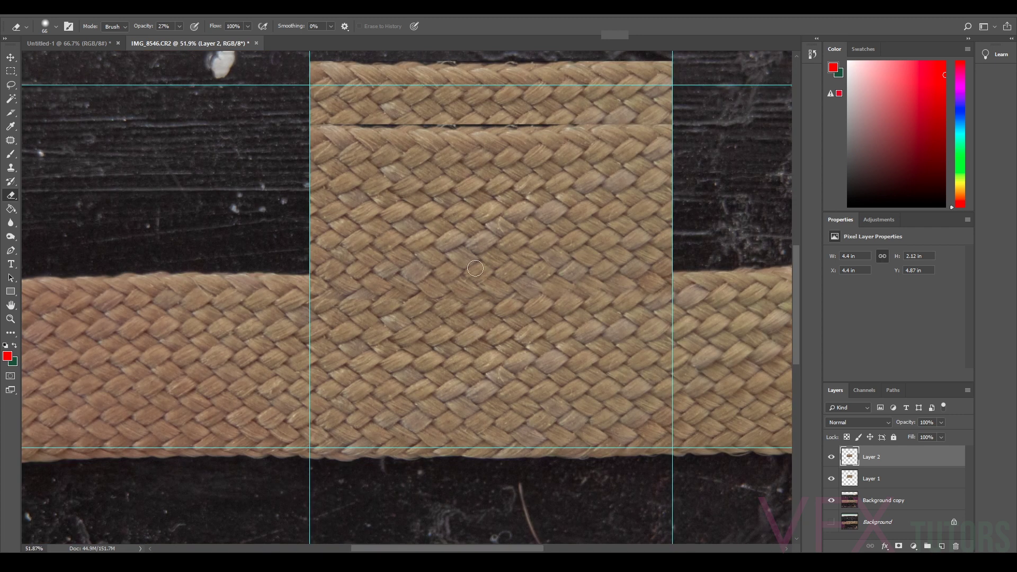
scroll(476, 269, up, 3)
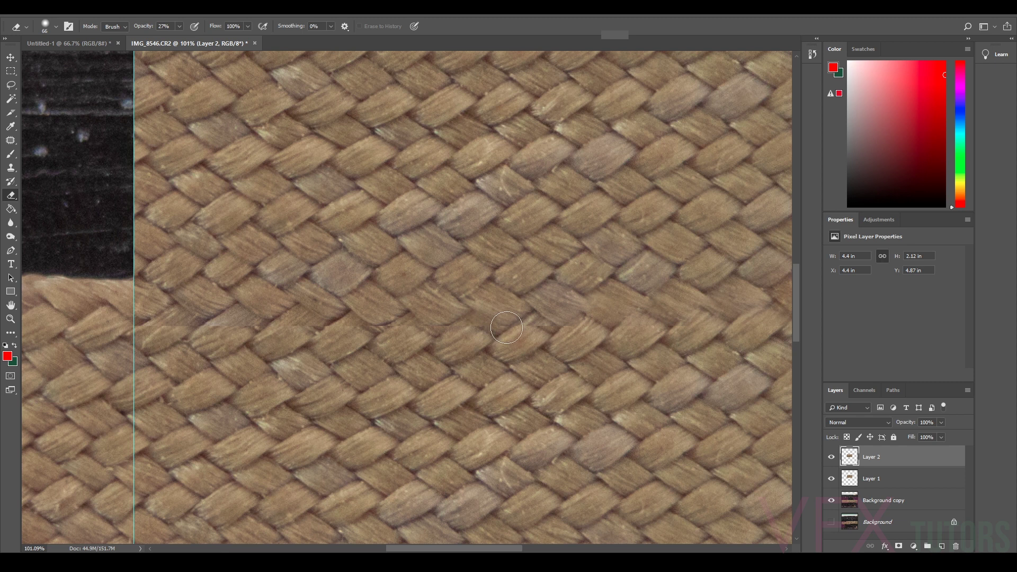
mouse_move(541, 334)
mouse_down()
mouse_move(415, 333)
mouse_move(465, 322)
mouse_move(215, 326)
mouse_move(254, 313)
mouse_move(149, 328)
mouse_up()
Turn off snapping and nudge the copied braid layer down about 0.04 inches to refine the weave alignment.
scroll(652, 287, down, 3)
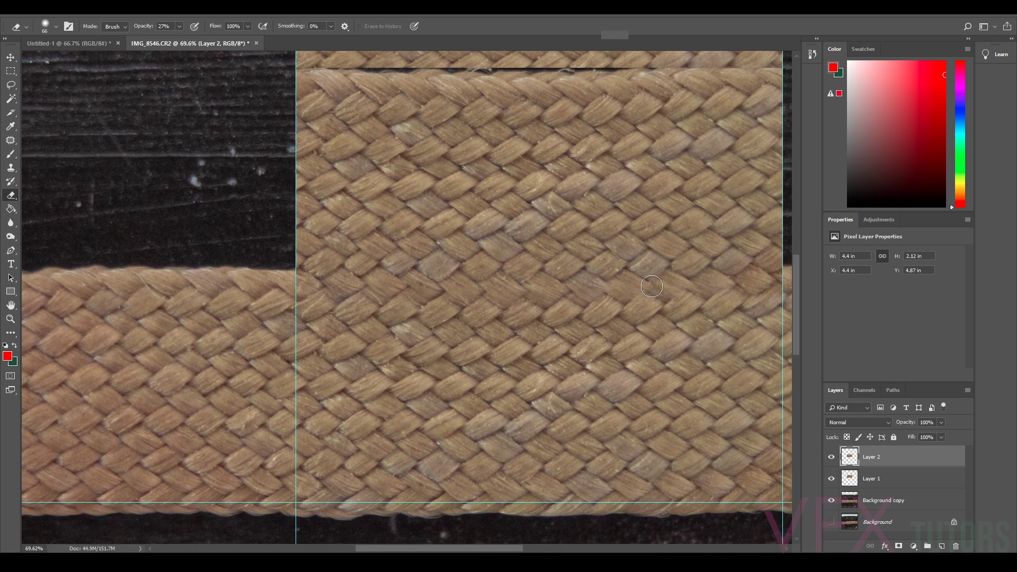
scroll(652, 286, down, 2)
key(v)
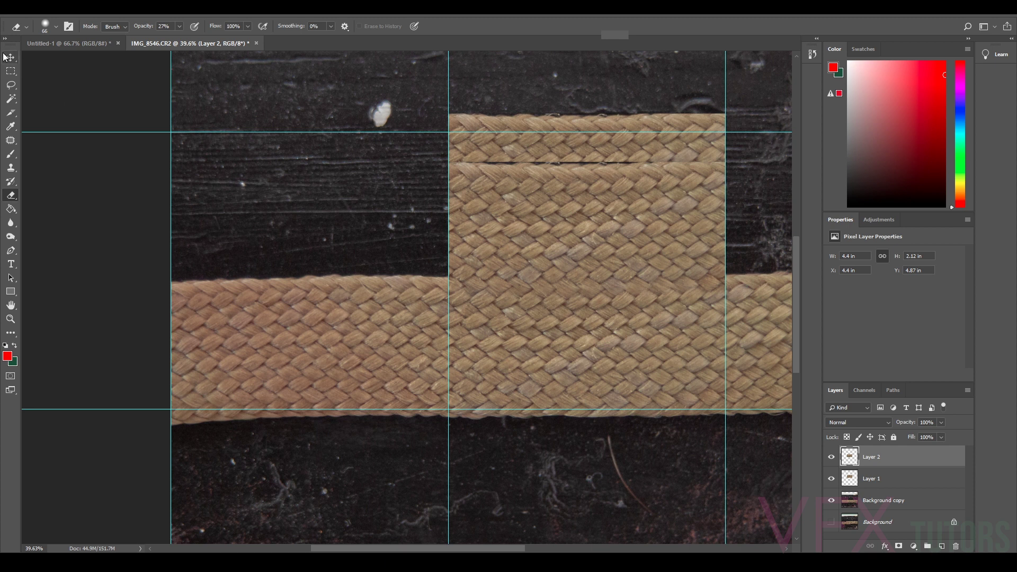
scroll(682, 240, up, 2)
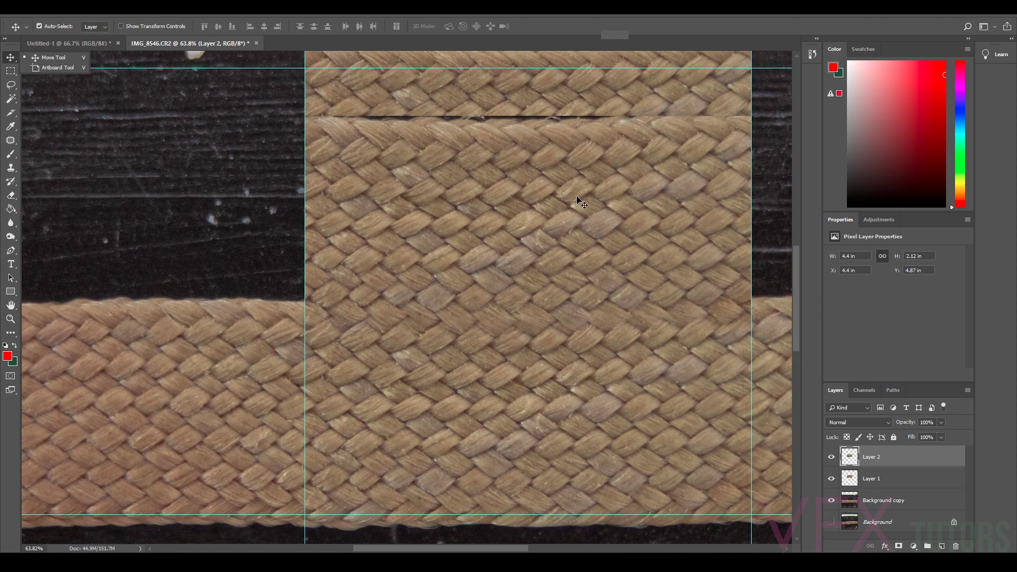
click(208, 15)
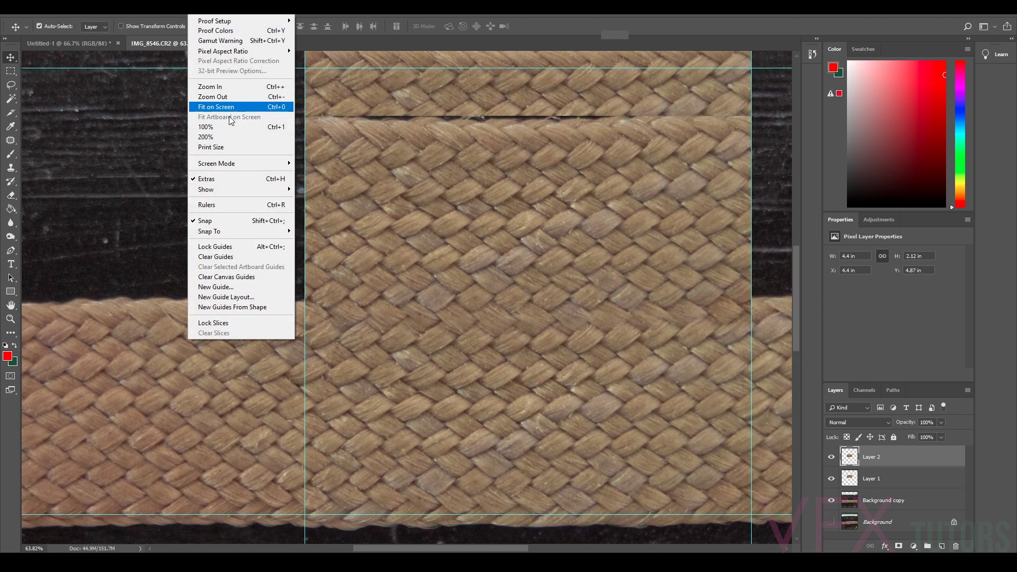
click(227, 220)
drag(570, 204, 570, 205)
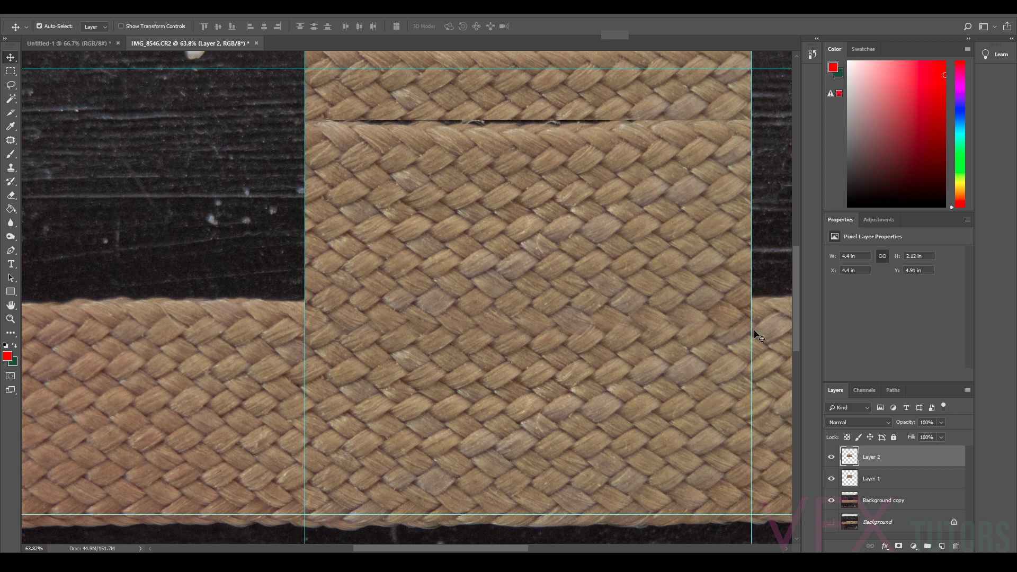
Blend the shifted layer's lower seam with more 27% Eraser strokes at its right and left-middle parts.
click(11, 195)
mouse_move(676, 333)
mouse_down()
mouse_move(670, 326)
mouse_move(679, 337)
mouse_move(705, 326)
mouse_up()
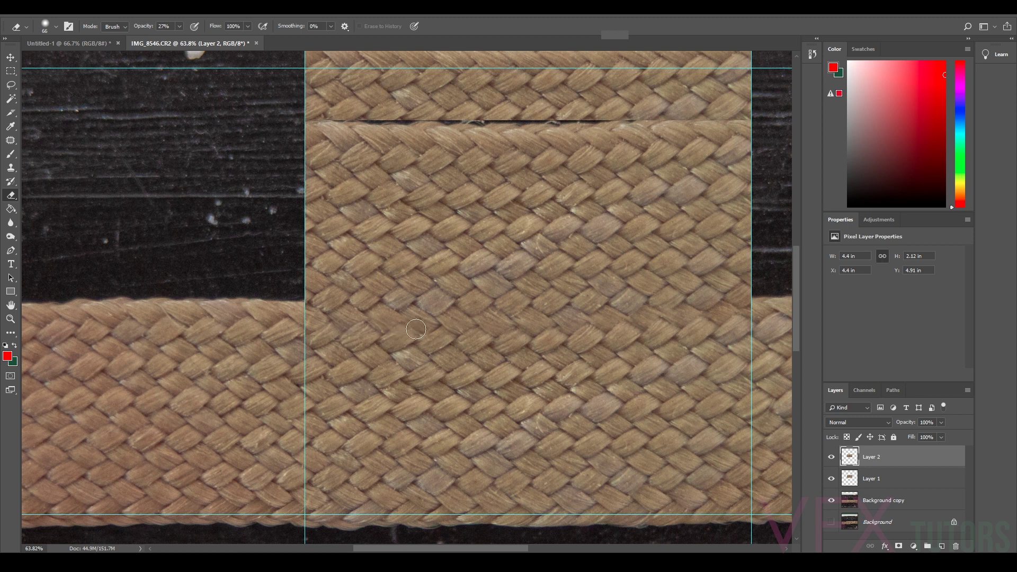
scroll(551, 329, down, 3)
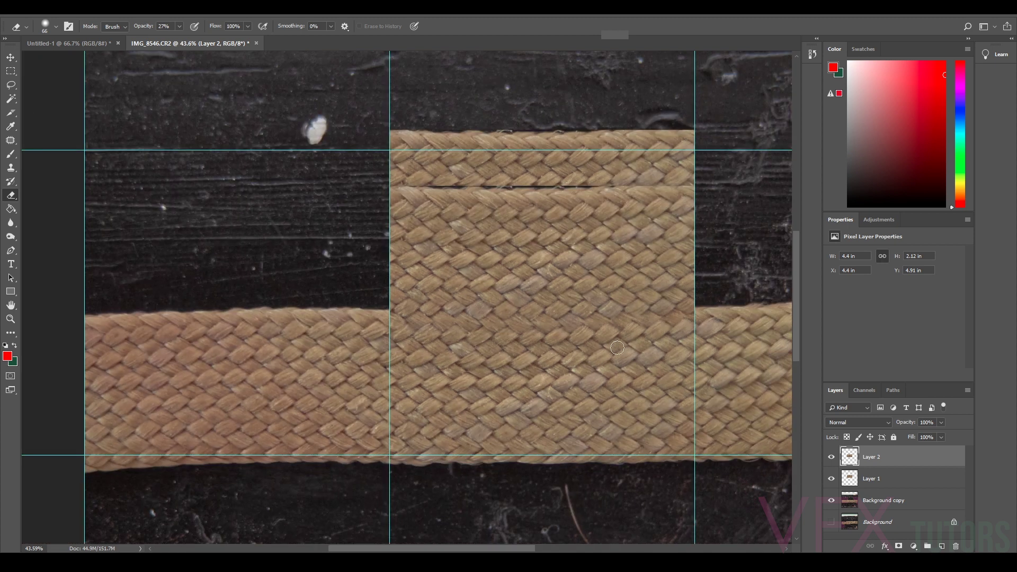
scroll(604, 332, up, 3)
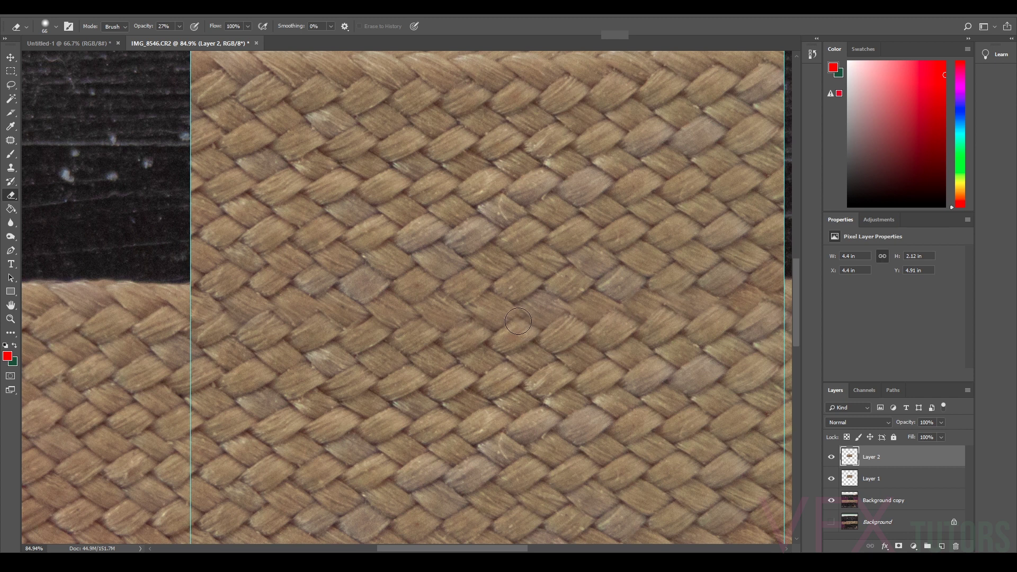
mouse_move(485, 332)
mouse_down()
mouse_move(436, 345)
mouse_move(426, 322)
mouse_move(406, 333)
mouse_move(365, 331)
mouse_up()
scroll(582, 318, down, 3)
scroll(630, 324, up, 3)
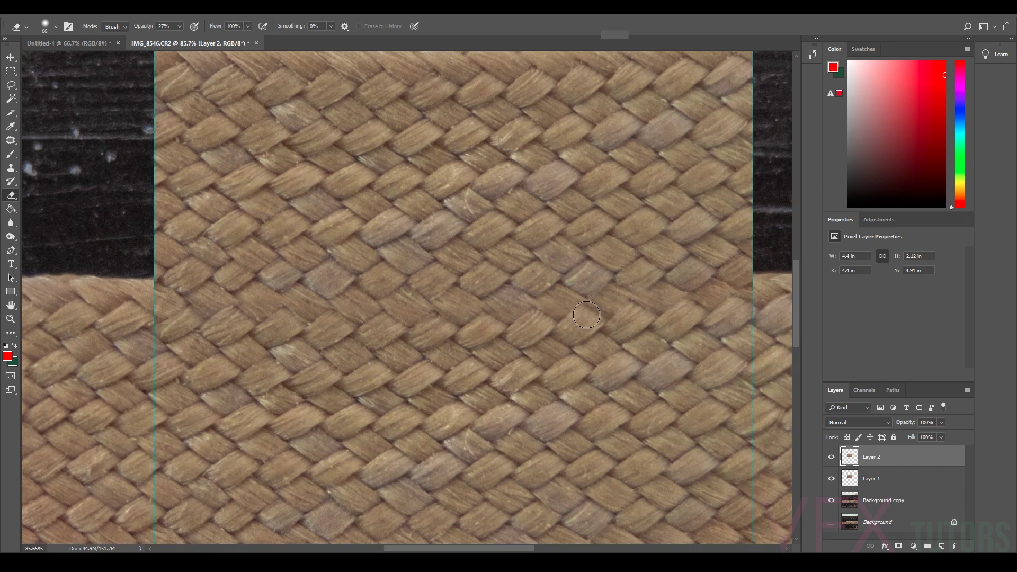
Erase the right part of the dark upper seam between the stacked braid sections with the 27% Eraser.
scroll(694, 298, down, 5)
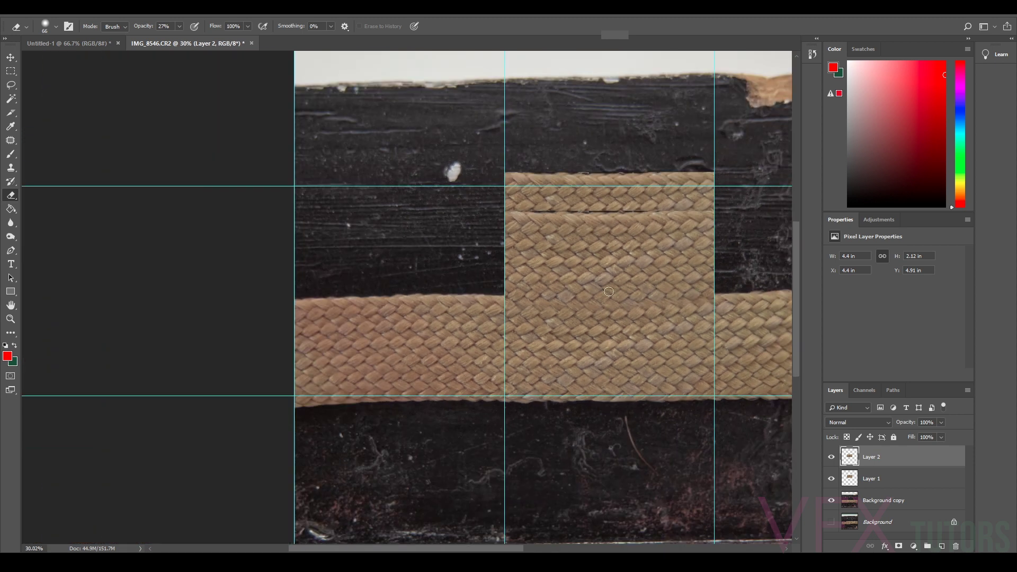
scroll(541, 310, up, 3)
scroll(635, 287, down, 2)
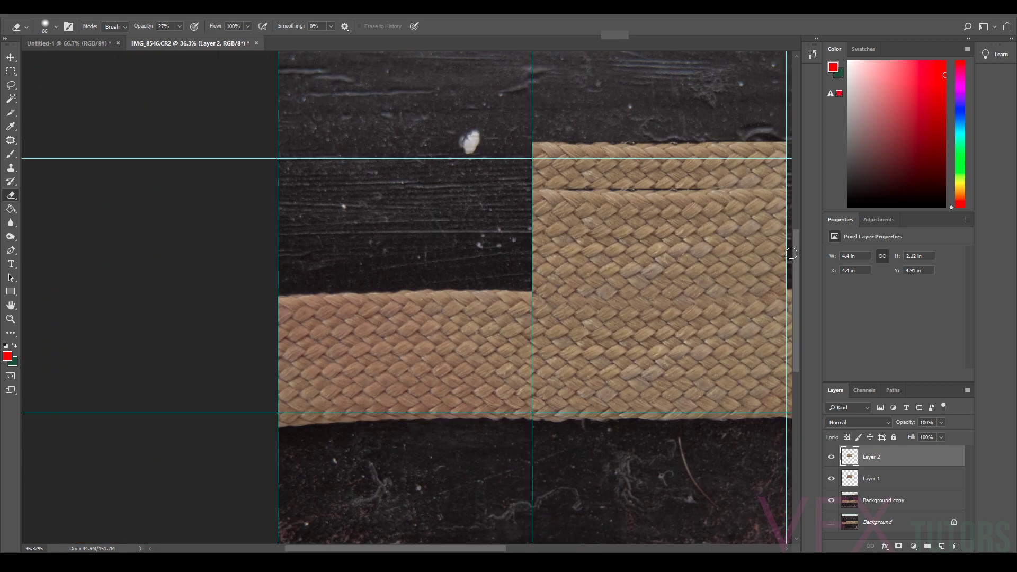
scroll(747, 201, up, 2)
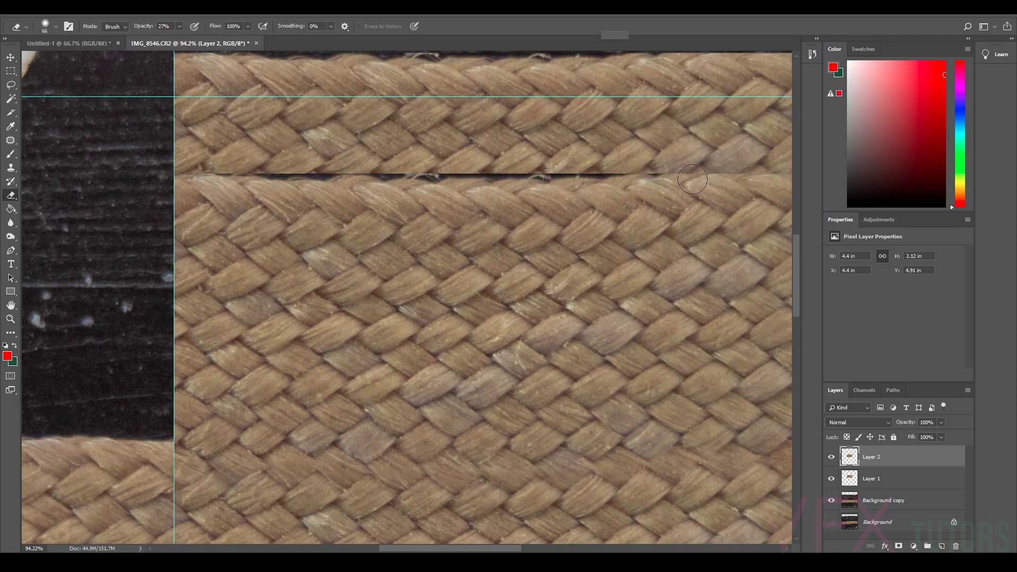
mouse_move(702, 174)
mouse_down()
mouse_move(735, 165)
mouse_move(710, 181)
mouse_move(676, 167)
mouse_move(623, 179)
mouse_move(657, 175)
mouse_up()
scroll(709, 184, down, 3)
scroll(733, 167, up, 5)
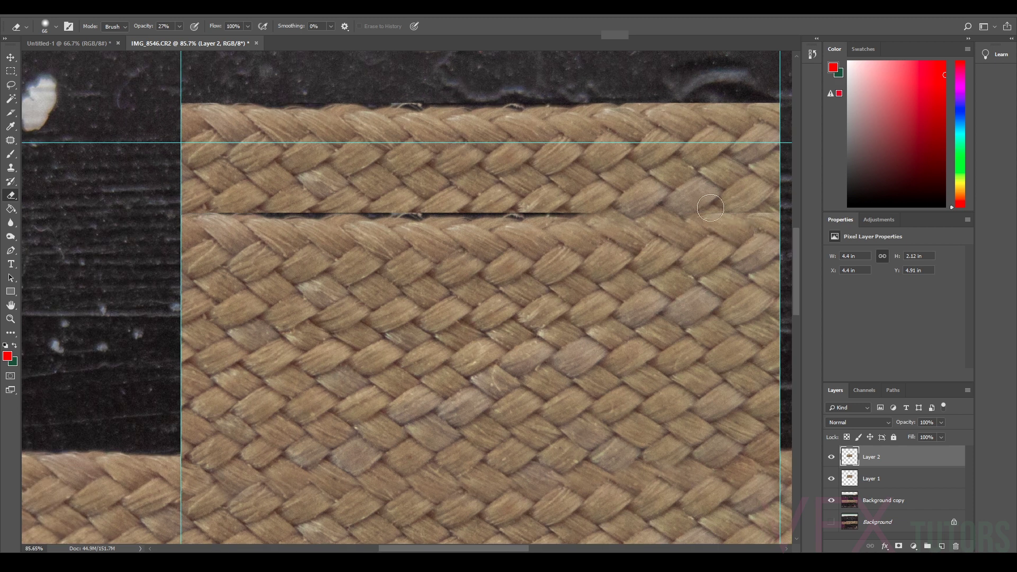
mouse_move(698, 215)
mouse_down()
mouse_move(772, 215)
mouse_move(714, 211)
mouse_up()
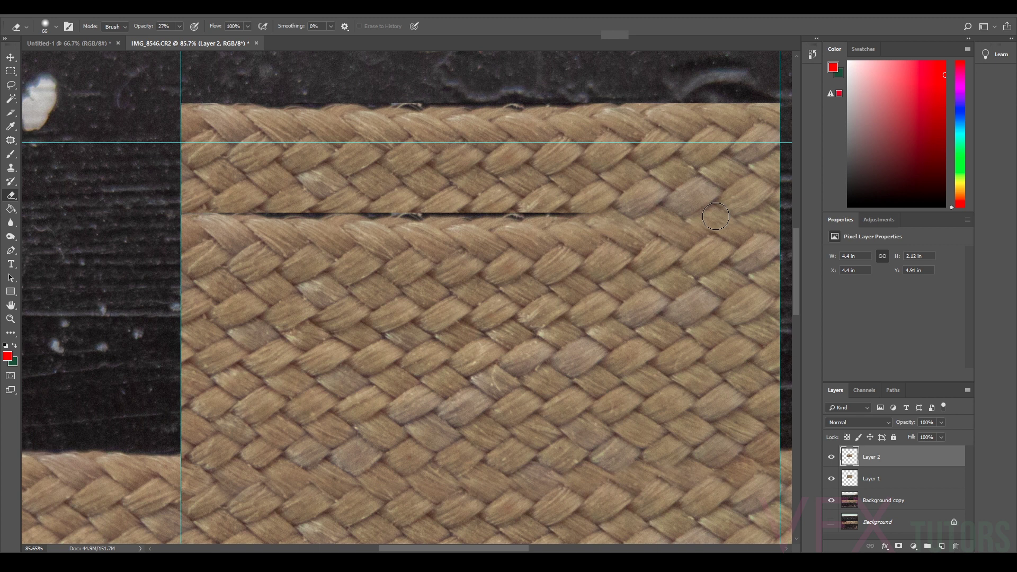
Blend the rest of the dark upper seam with 27% Eraser strokes, from its middle to the left inner guide.
mouse_move(583, 213)
mouse_down()
mouse_move(524, 214)
mouse_move(535, 208)
mouse_move(510, 225)
mouse_move(530, 210)
mouse_move(544, 217)
mouse_move(534, 228)
mouse_move(484, 215)
mouse_move(537, 229)
mouse_move(439, 211)
mouse_move(474, 211)
mouse_up()
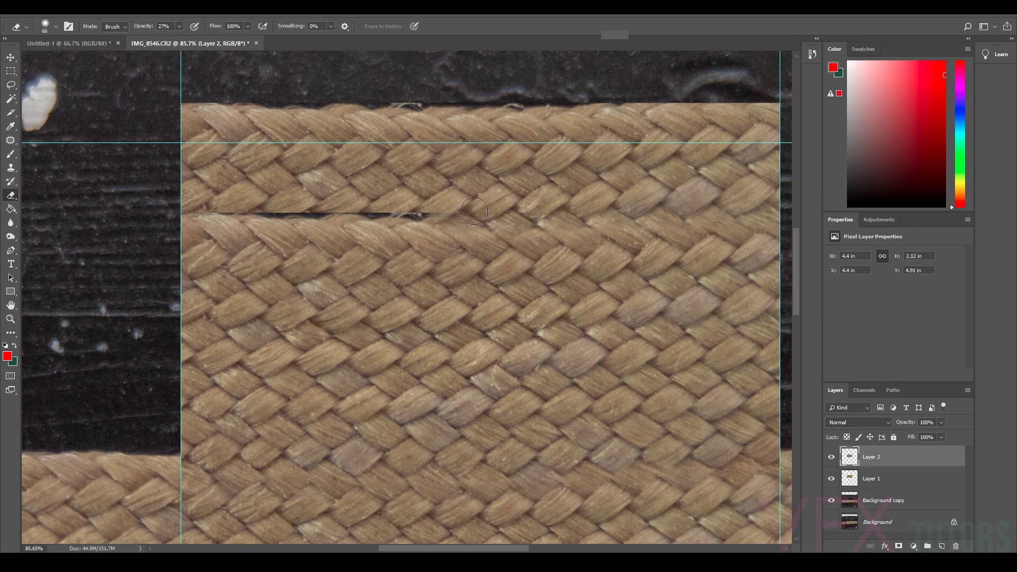
drag(549, 235, 528, 233)
scroll(550, 176, down, 4)
scroll(437, 201, up, 4)
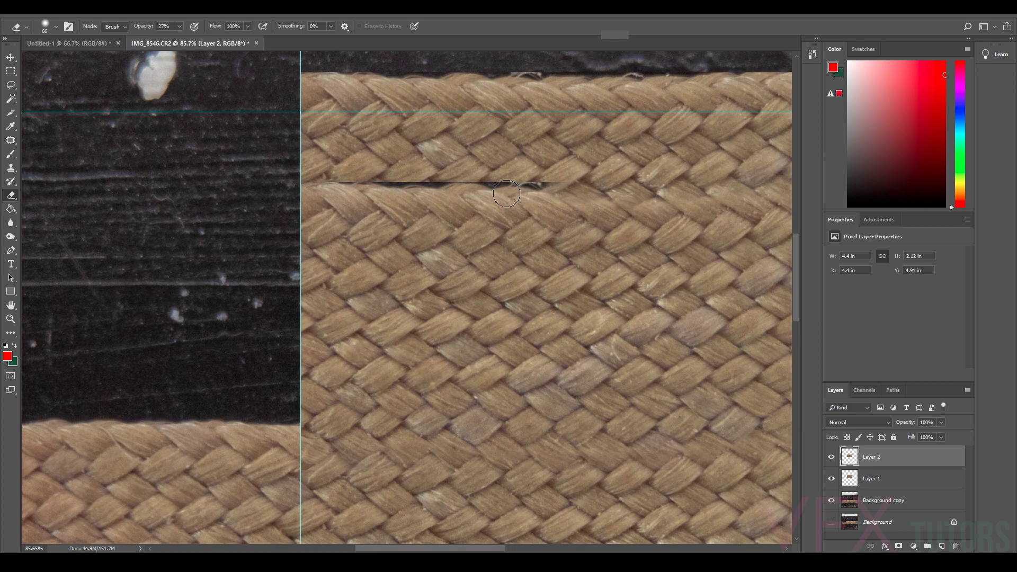
mouse_move(522, 184)
mouse_down()
mouse_move(481, 187)
mouse_move(477, 177)
mouse_move(502, 185)
mouse_move(441, 190)
mouse_move(460, 184)
mouse_move(411, 186)
mouse_move(446, 176)
mouse_move(403, 174)
mouse_move(436, 174)
mouse_move(305, 185)
mouse_move(407, 184)
mouse_move(384, 183)
mouse_move(391, 195)
mouse_move(397, 182)
mouse_move(488, 181)
mouse_up()
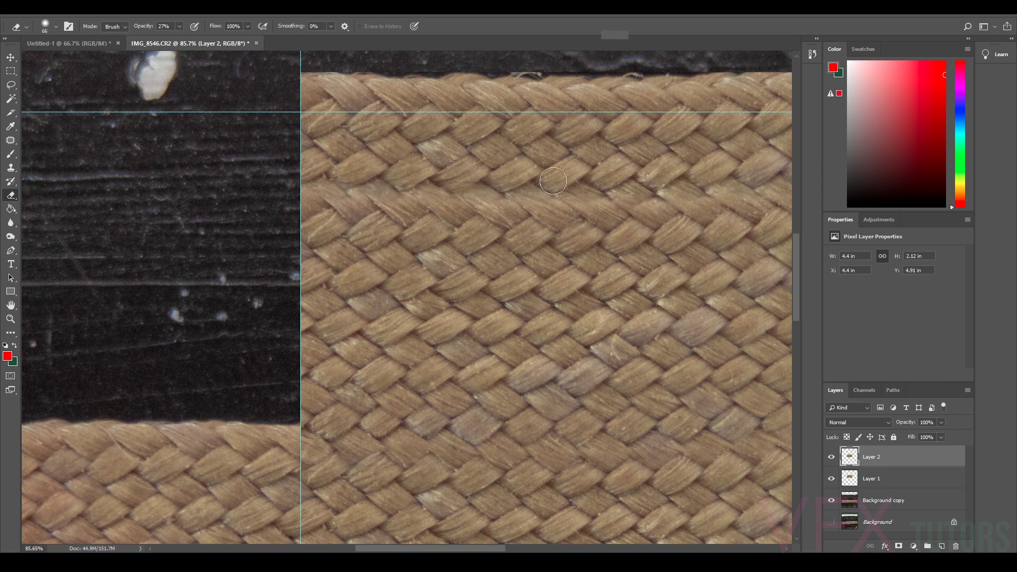
Examine the blended upper seam and the overall weave of the stacked braid inside the middle square.
scroll(642, 130, down, 1)
scroll(641, 131, down, 5)
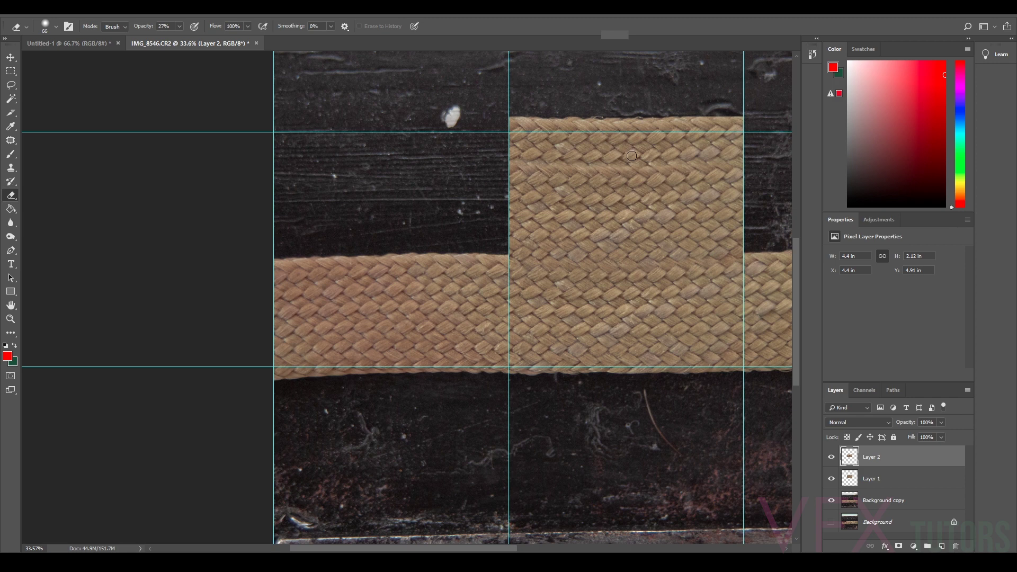
scroll(631, 155, up, 5)
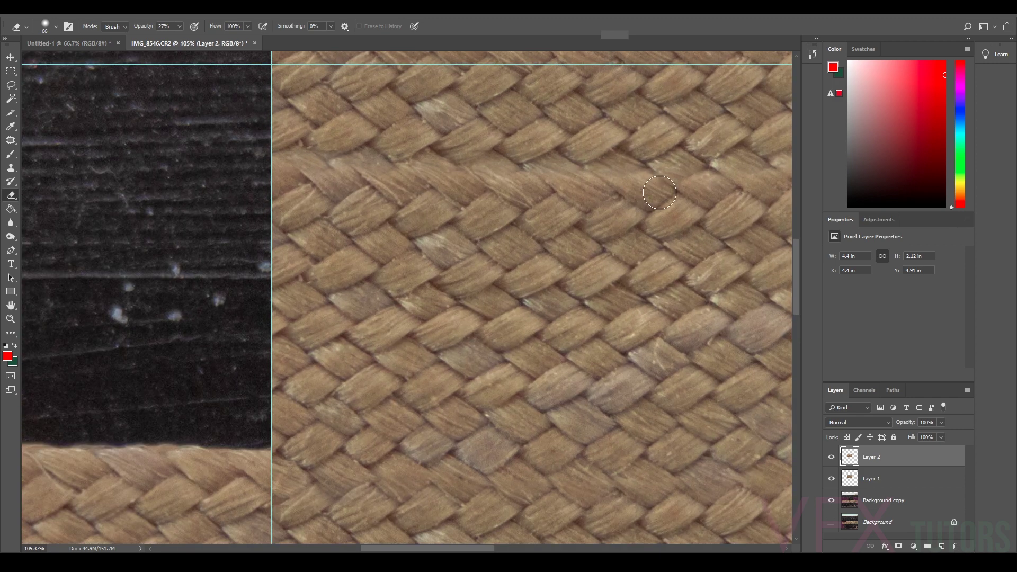
scroll(617, 227, down, 3)
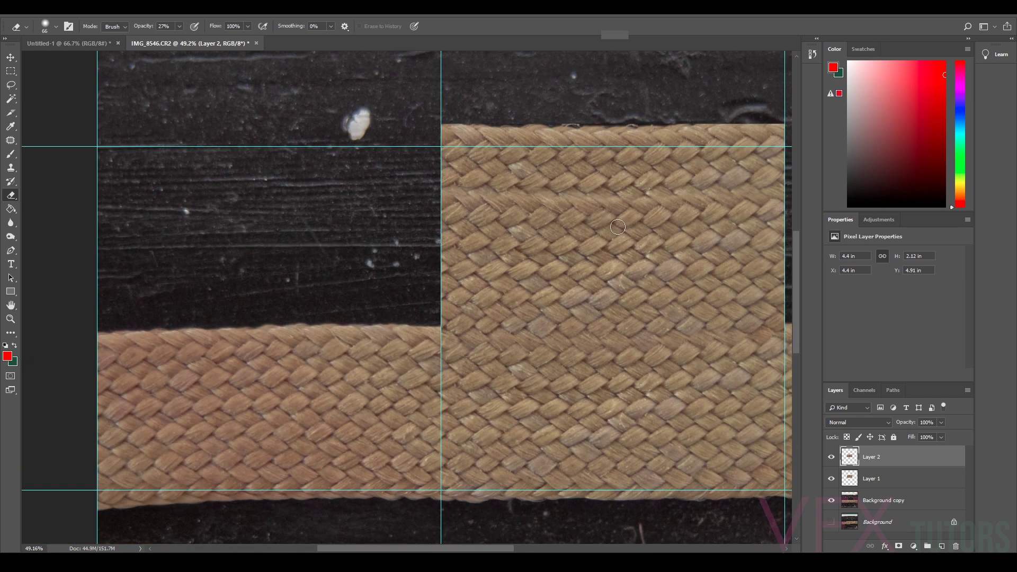
scroll(618, 227, down, 2)
scroll(650, 213, up, 3)
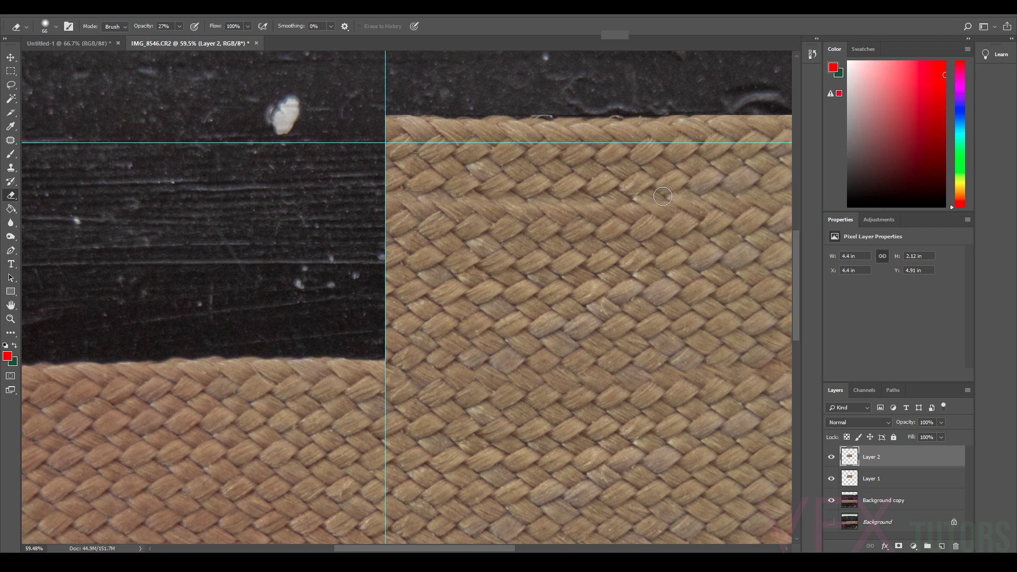
scroll(651, 189, down, 2)
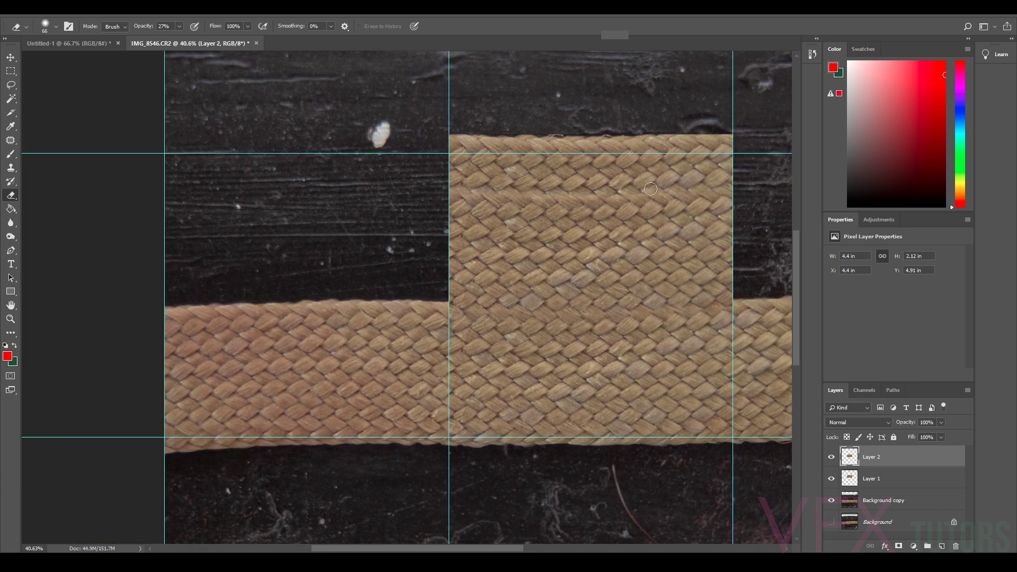
scroll(706, 192, up, 1)
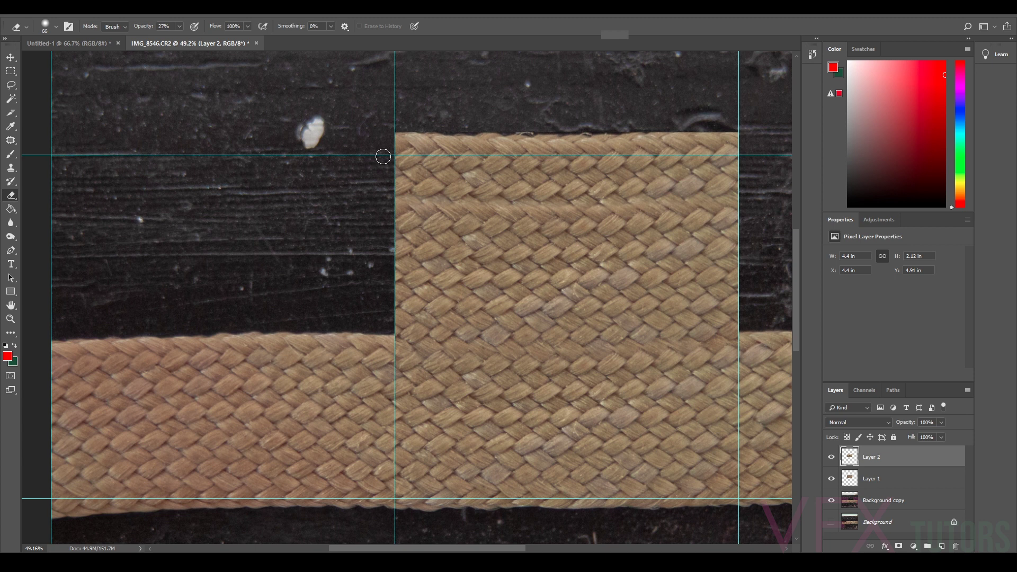
click(11, 71)
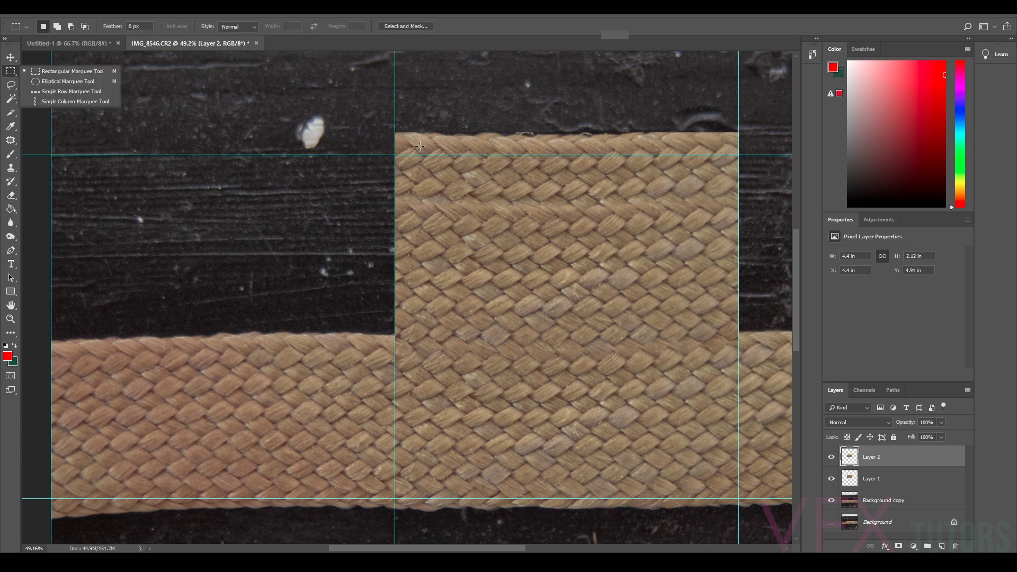
drag(394, 132, 739, 205)
key(ctrl+t)
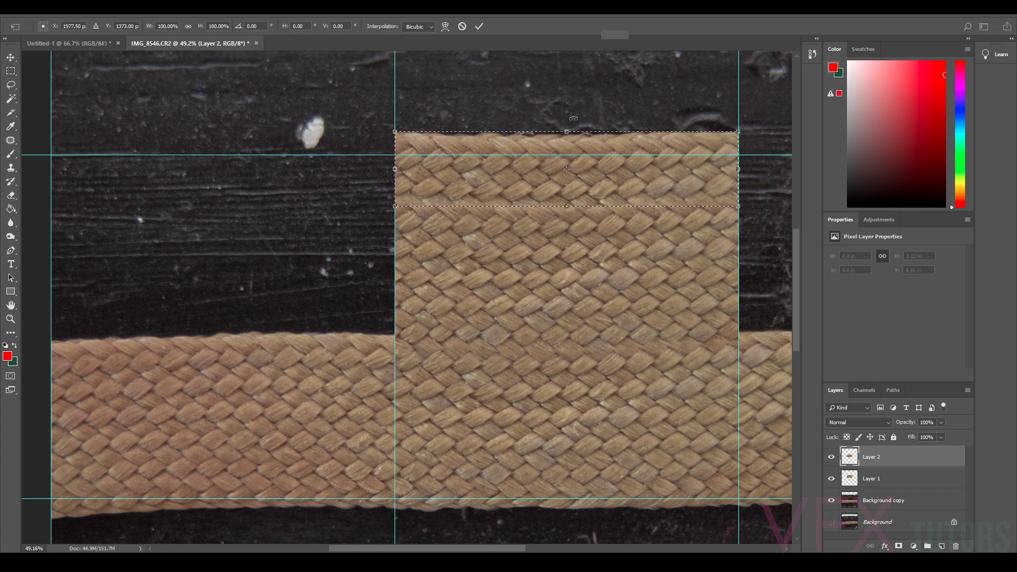
drag(563, 131, 566, 134)
key(ctrl+z)
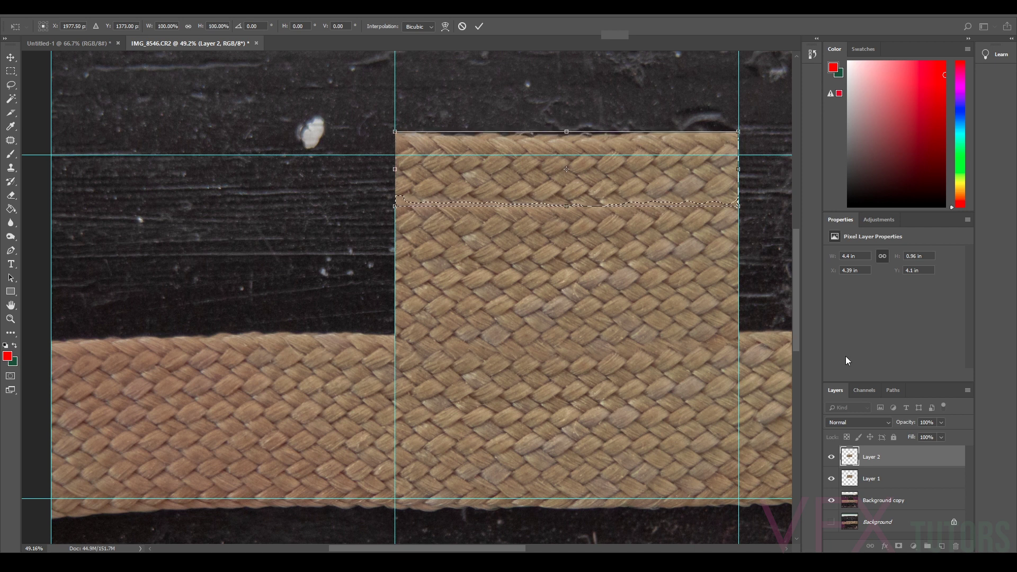
key(Escape)
Clear the selection and merge Layer 1 and Layer 2 into a single braid layer.
click(895, 477)
shift+click(884, 451)
right_click(886, 464)
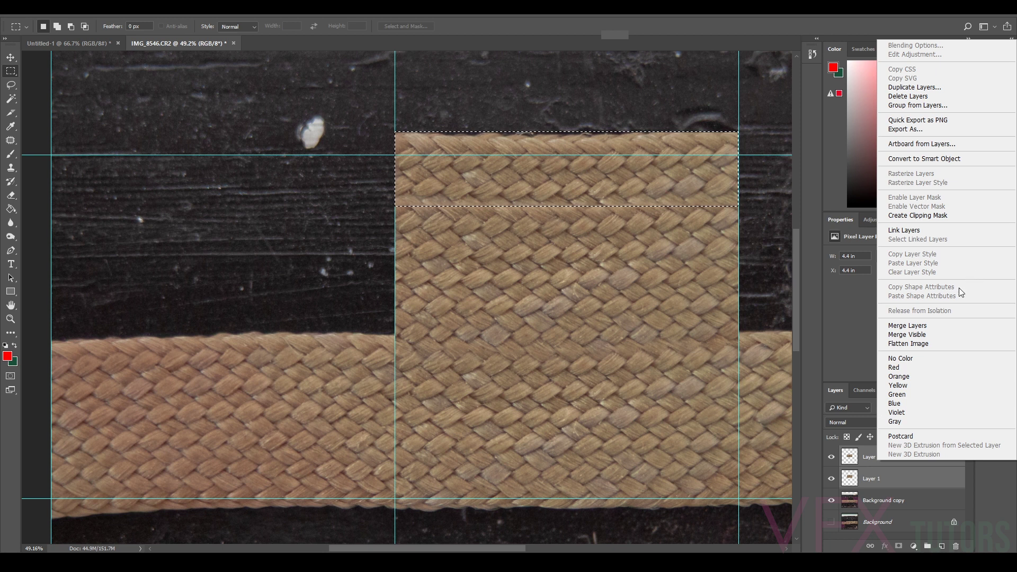
click(153, 10)
click(153, 31)
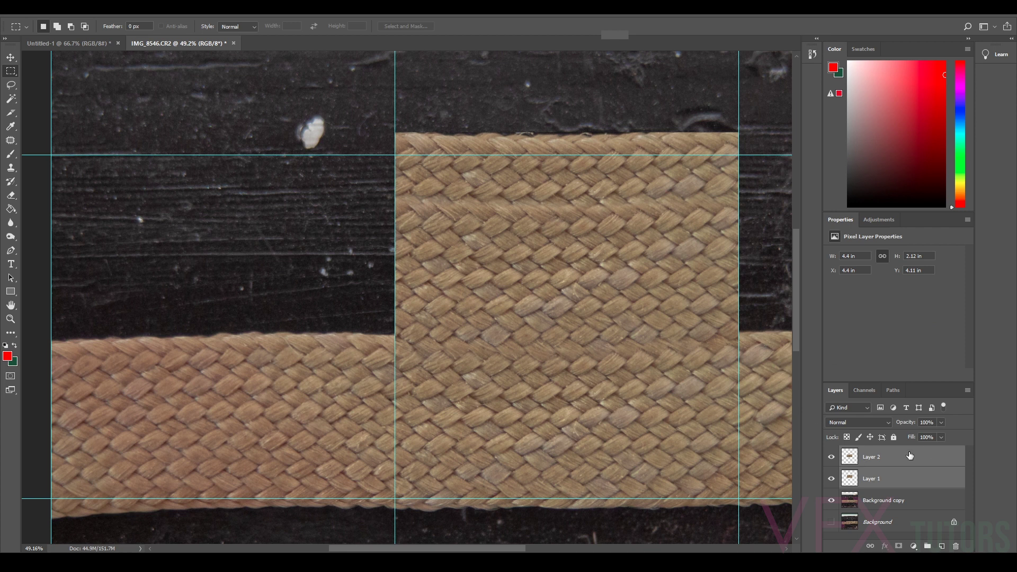
right_click(883, 464)
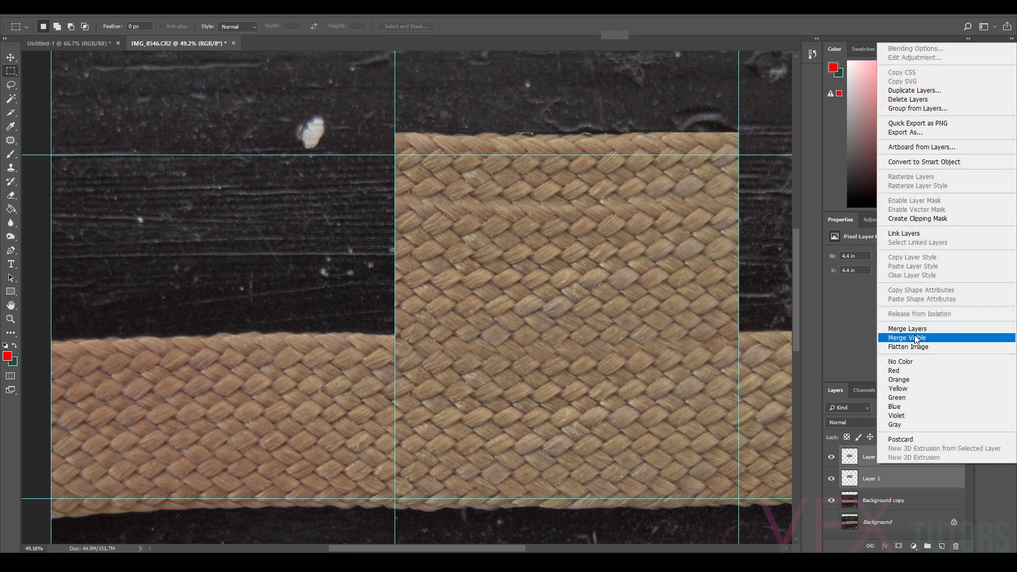
click(918, 340)
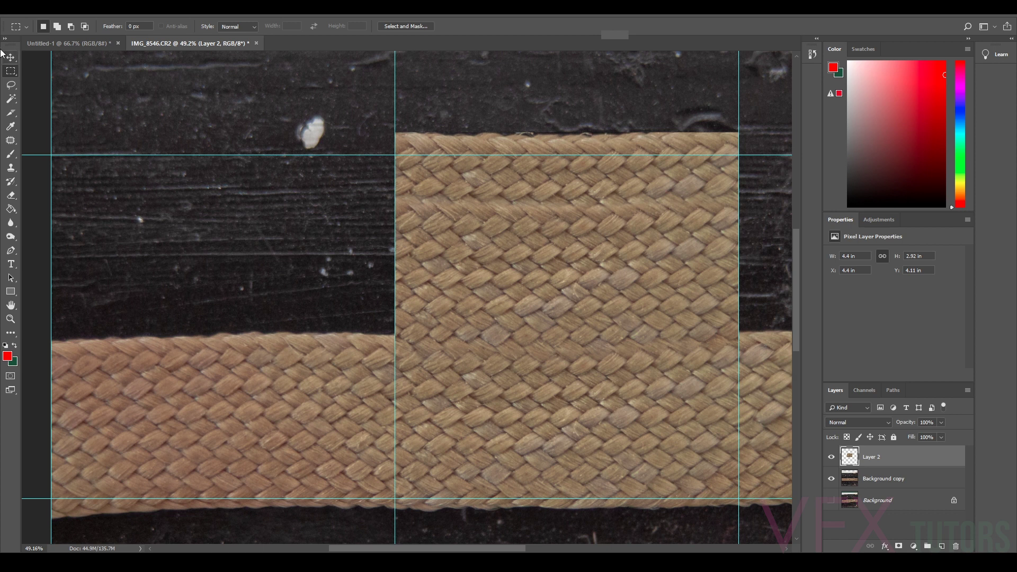
drag(396, 134, 739, 207)
key(ctrl+t)
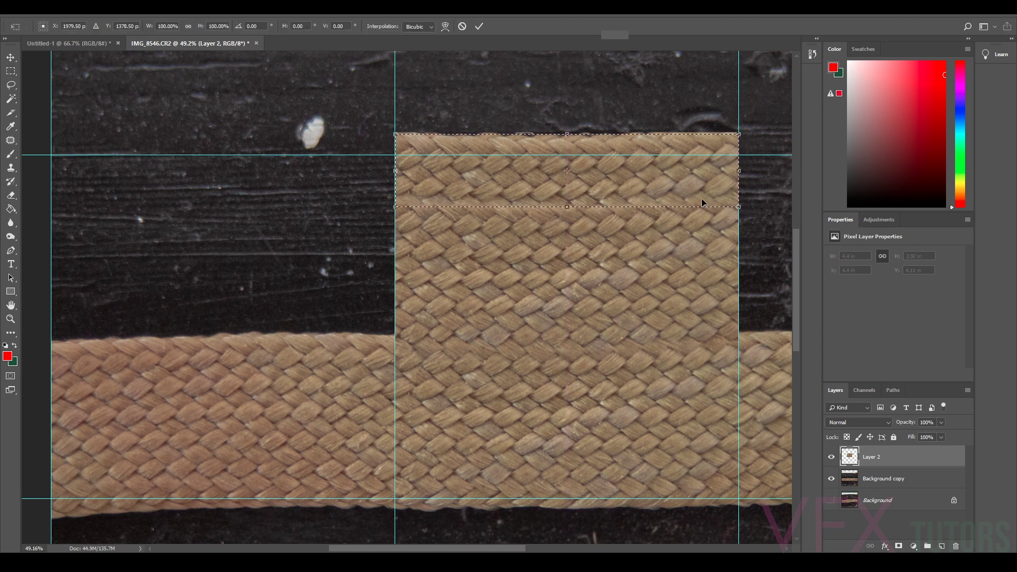
drag(567, 134, 569, 137)
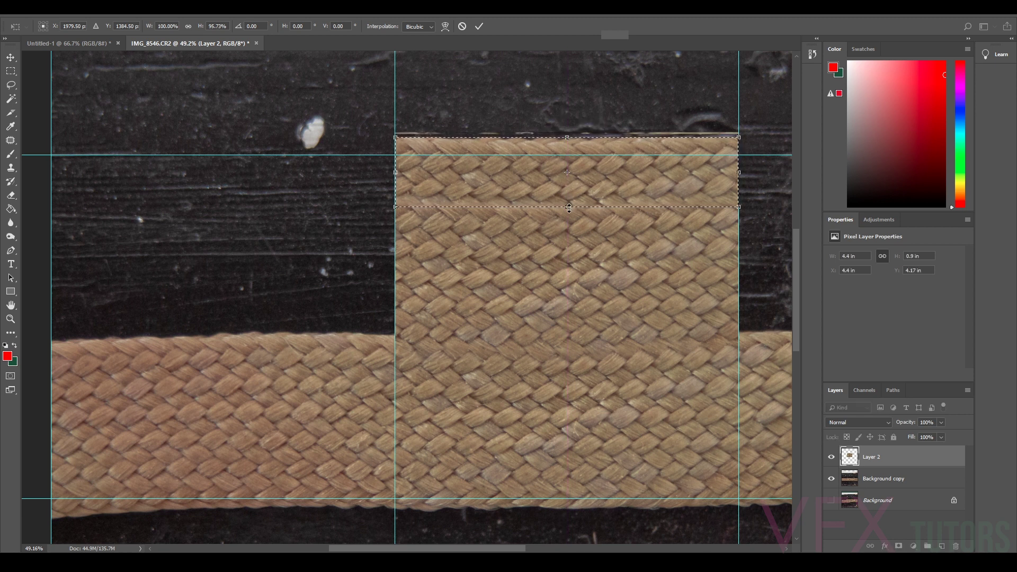
drag(568, 208, 568, 208)
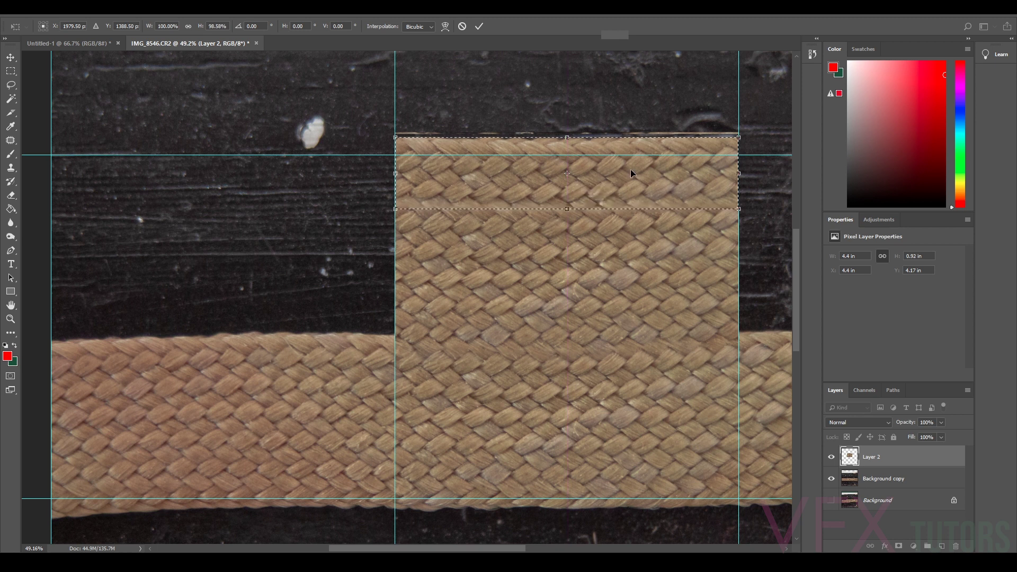
key(Return)
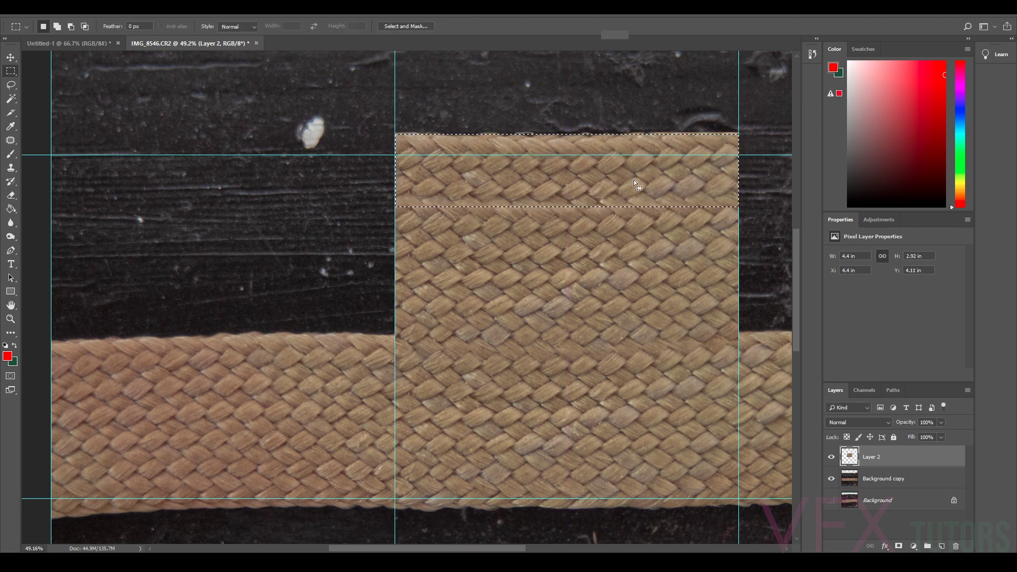
key(ctrl+d)
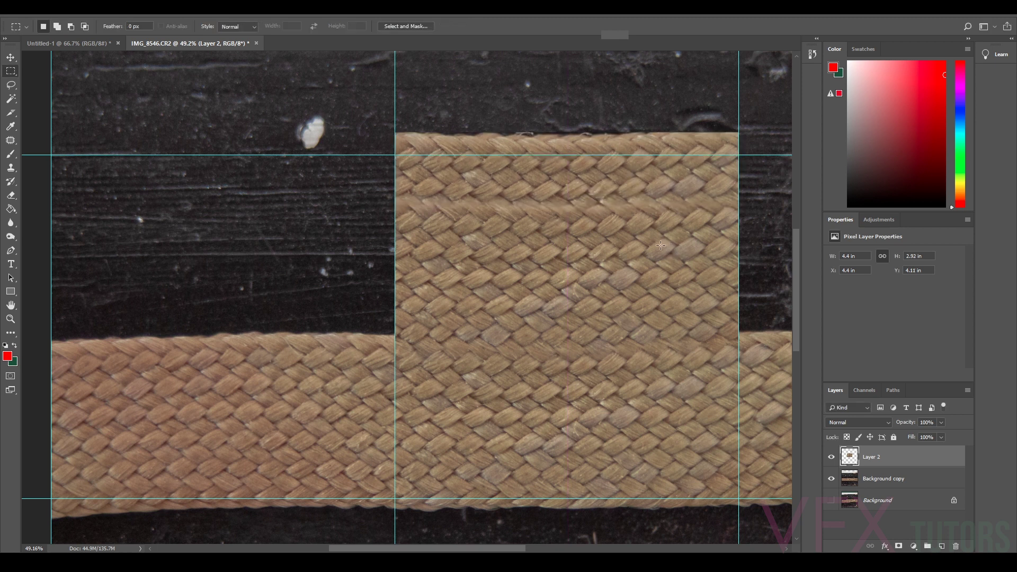
Adjust the Clone Stamp's opacity, sample the left part of the upper seam row, and clone it over the row's middle.
scroll(619, 197, down, 4)
scroll(610, 203, up, 7)
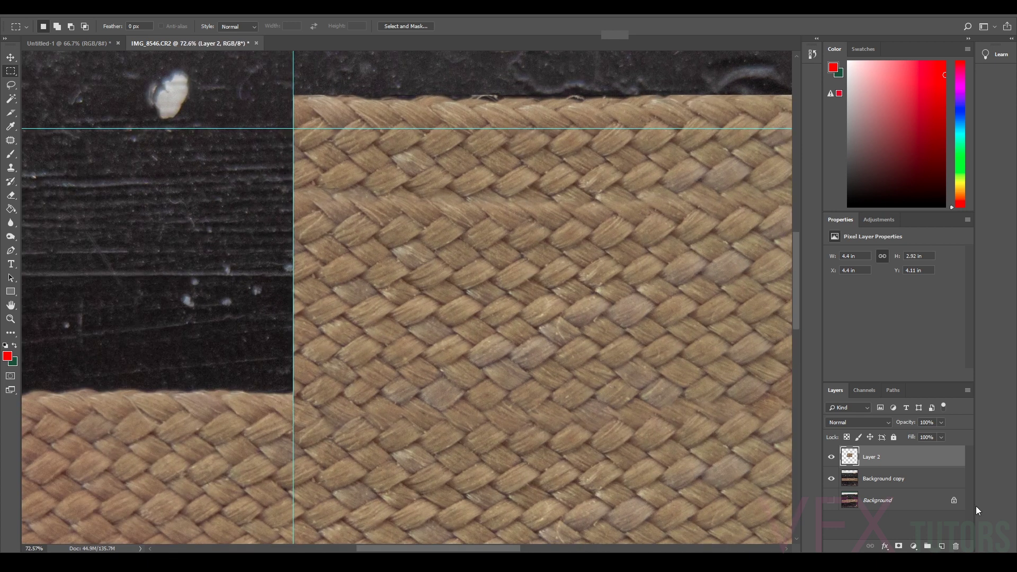
scroll(439, 206, up, 3)
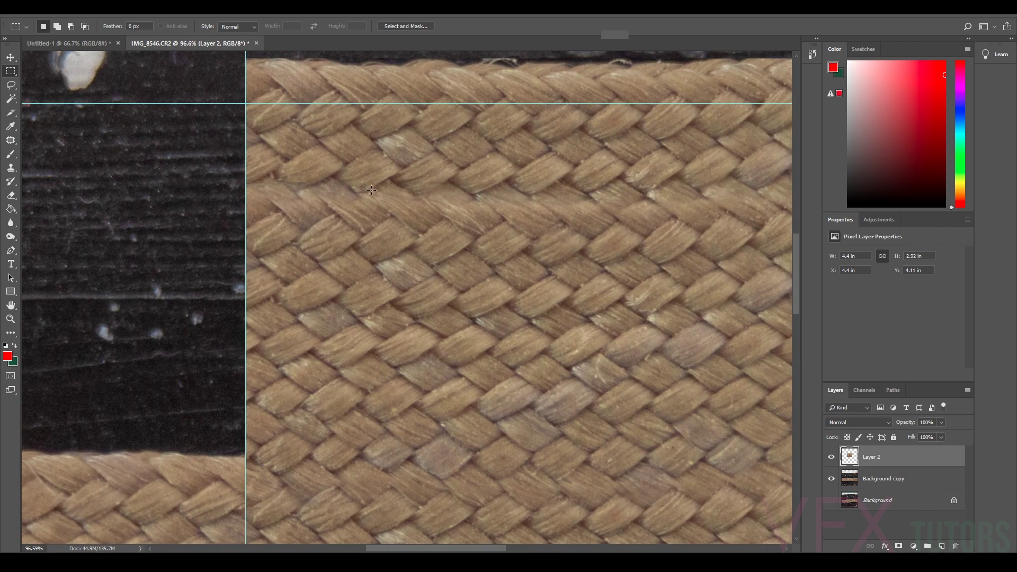
click(12, 169)
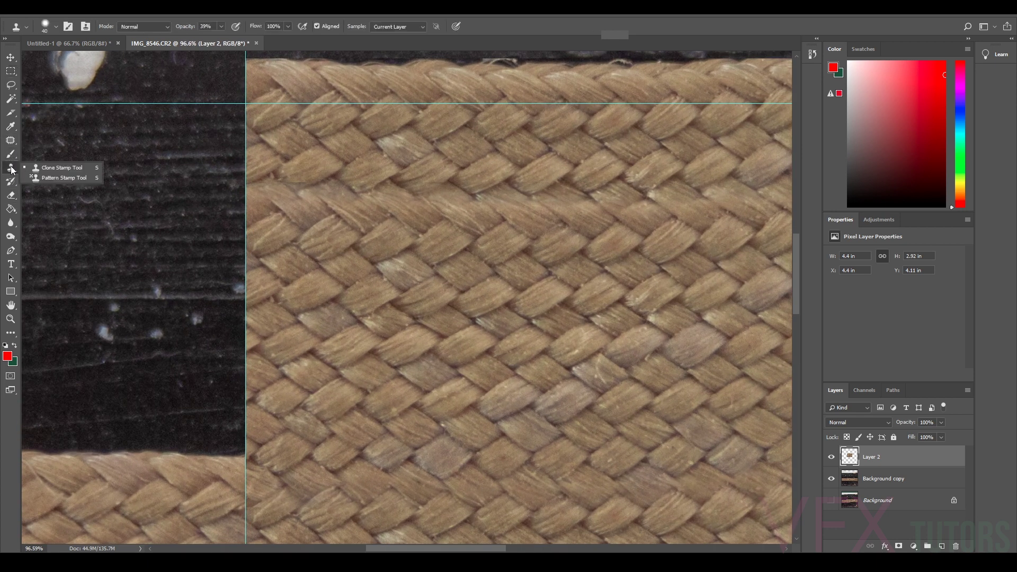
click(220, 27)
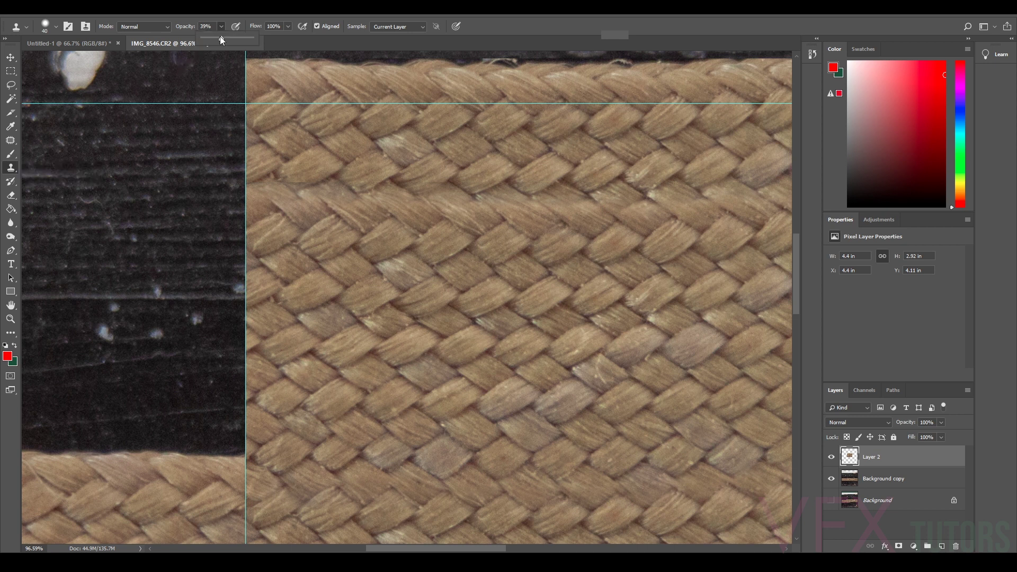
alt+click(358, 214)
drag(533, 190, 509, 198)
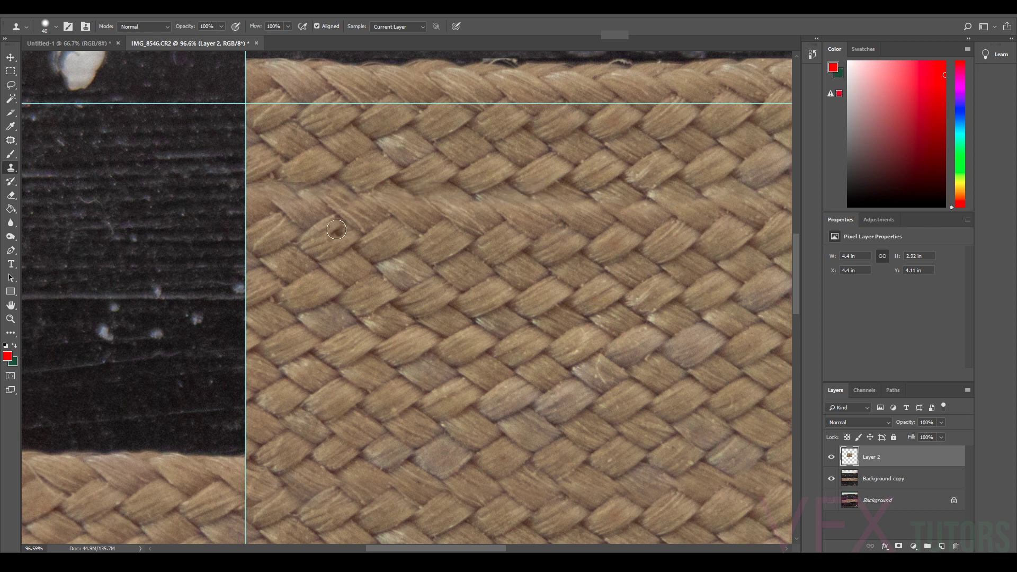
Examine the cloned upper seam row close up and from a distance for remaining mismatches in the weave.
scroll(544, 232, down, 3)
scroll(544, 231, down, 1)
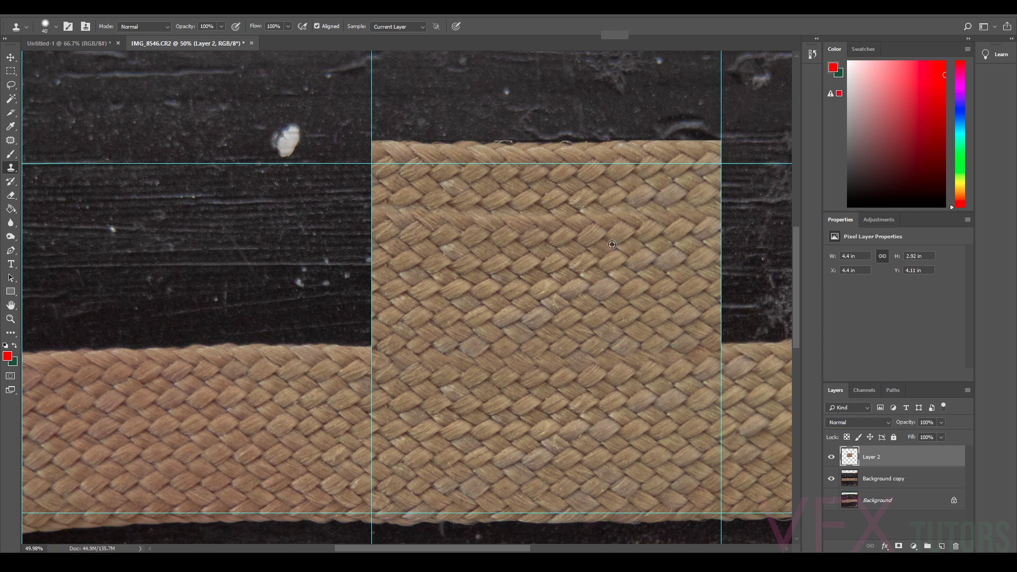
scroll(612, 245, down, 2)
scroll(621, 288, up, 4)
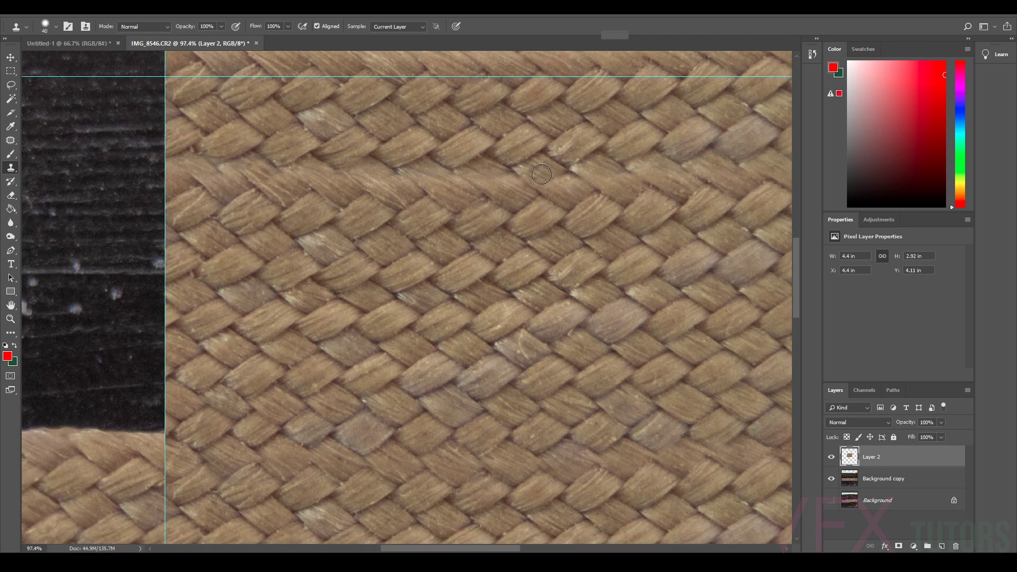
scroll(634, 189, down, 2)
scroll(638, 199, up, 2)
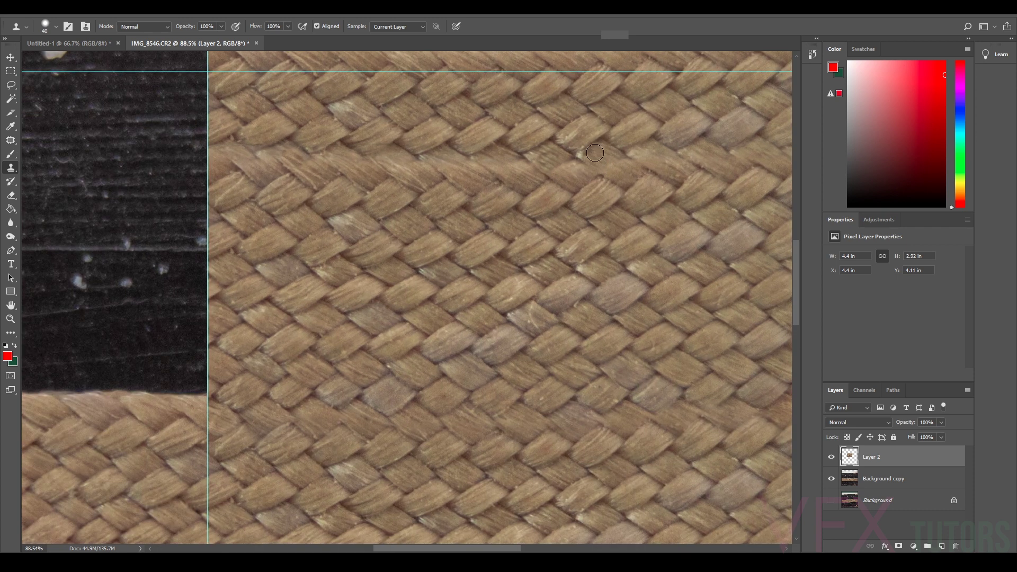
scroll(664, 186, down, 2)
scroll(705, 174, up, 2)
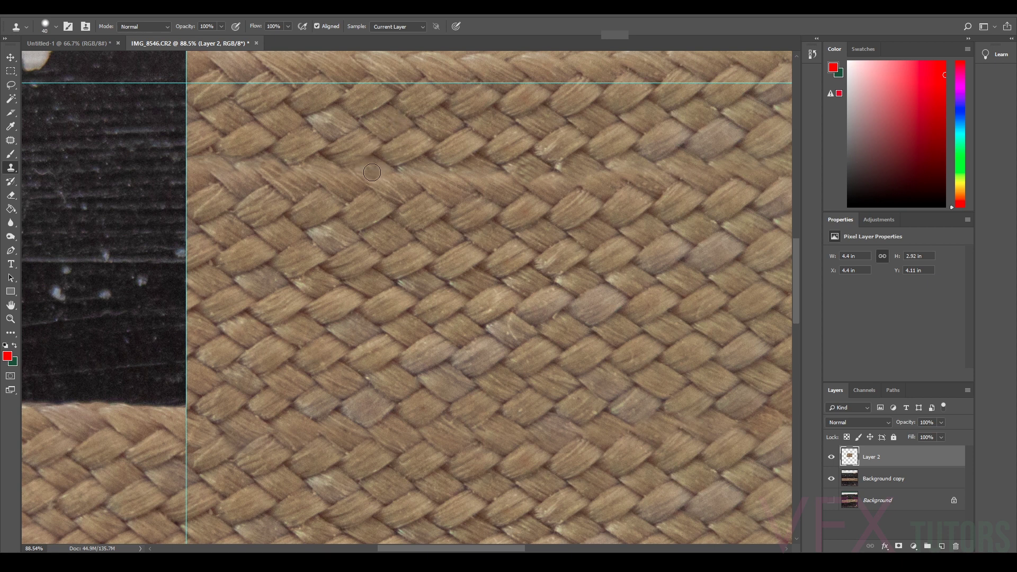
Undo the upper seam cloning and the merge of Layer 1 and Layer 2.
scroll(519, 148, down, 5)
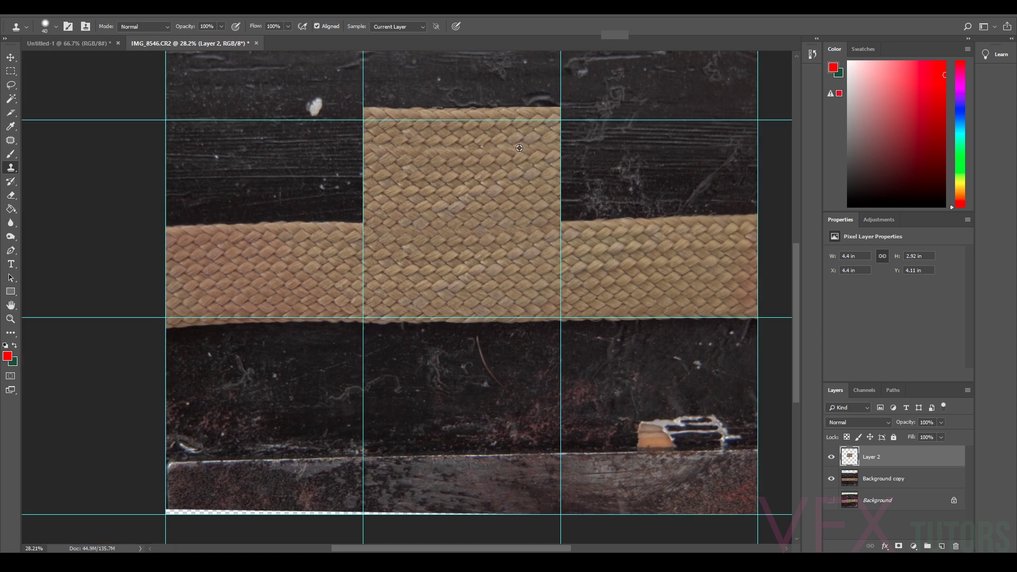
scroll(414, 161, up, 2)
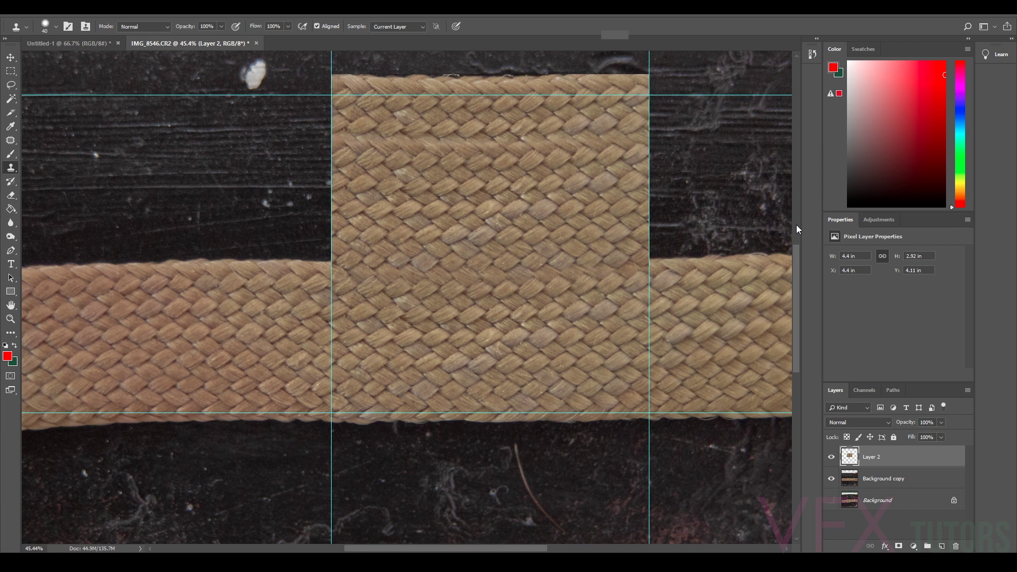
key(ctrl+alt+z)
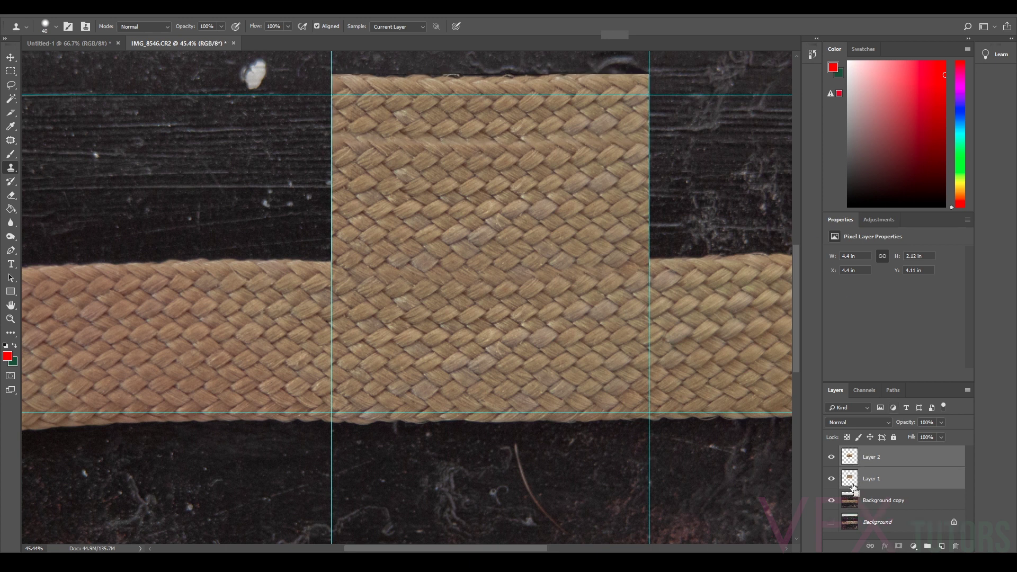
Move Layer 1's braid section slightly upward, by about 0.06 in, to realign the upper seam.
click(862, 458)
key(v)
mouse_move(533, 136)
mouse_down()
mouse_move(534, 144)
mouse_move(533, 117)
mouse_move(530, 207)
mouse_move(531, 128)
mouse_up()
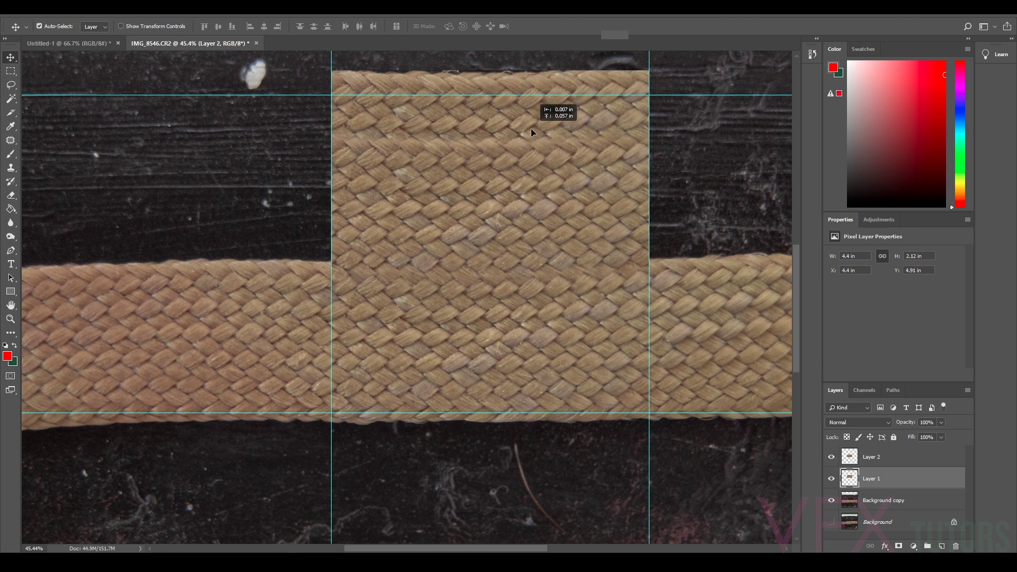
drag(531, 132, 531, 132)
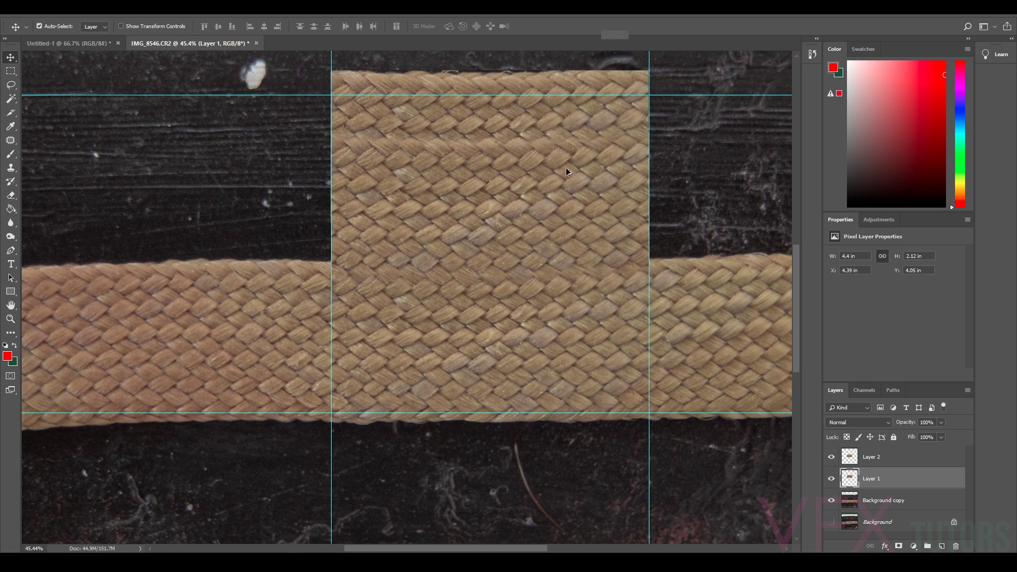
Toggle Layer 1's visibility and examine the shifted upper seam close up and from a distance.
drag(443, 145, 506, 139)
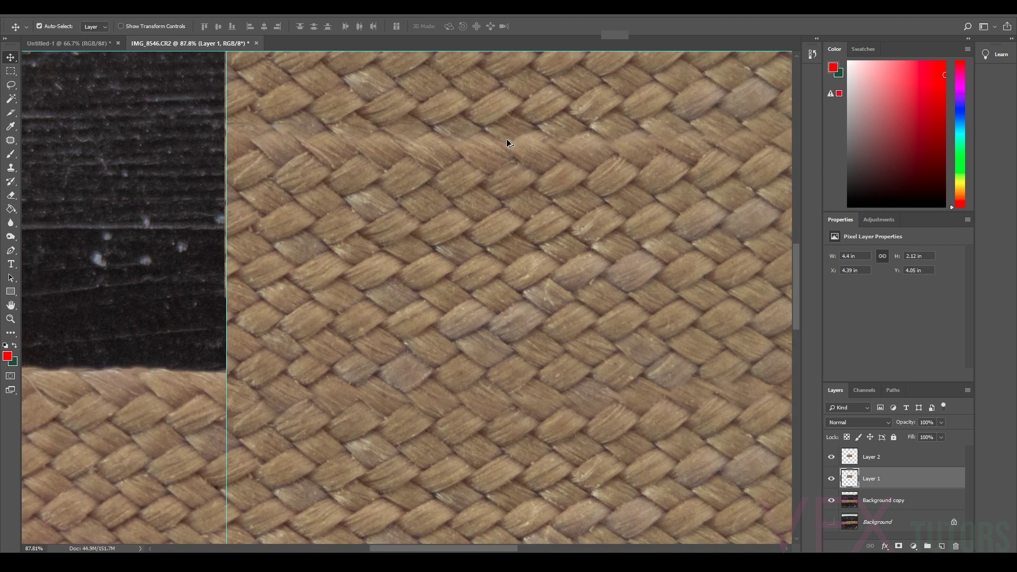
scroll(545, 150, down, 5)
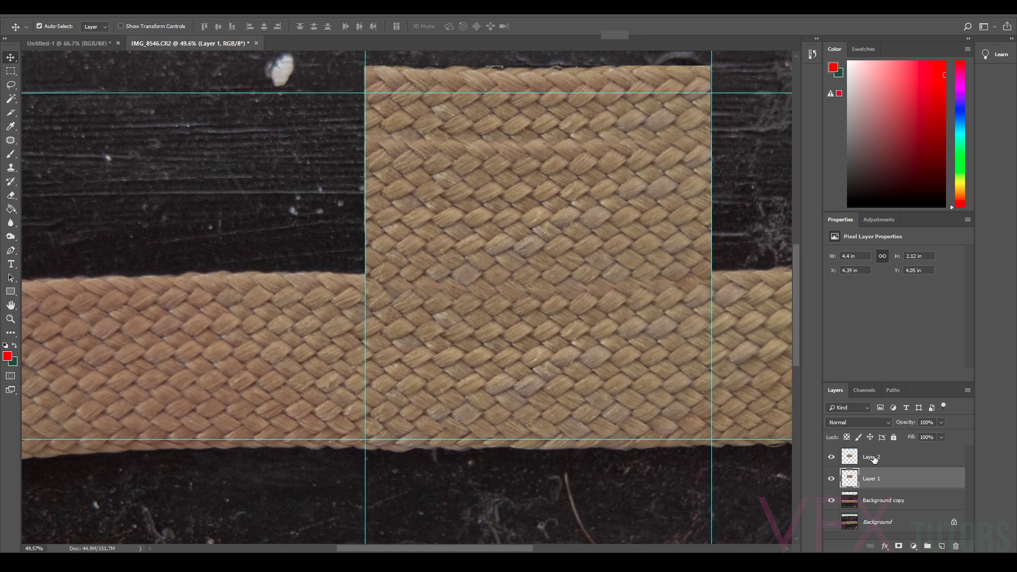
click(832, 479)
click(832, 479)
click(10, 195)
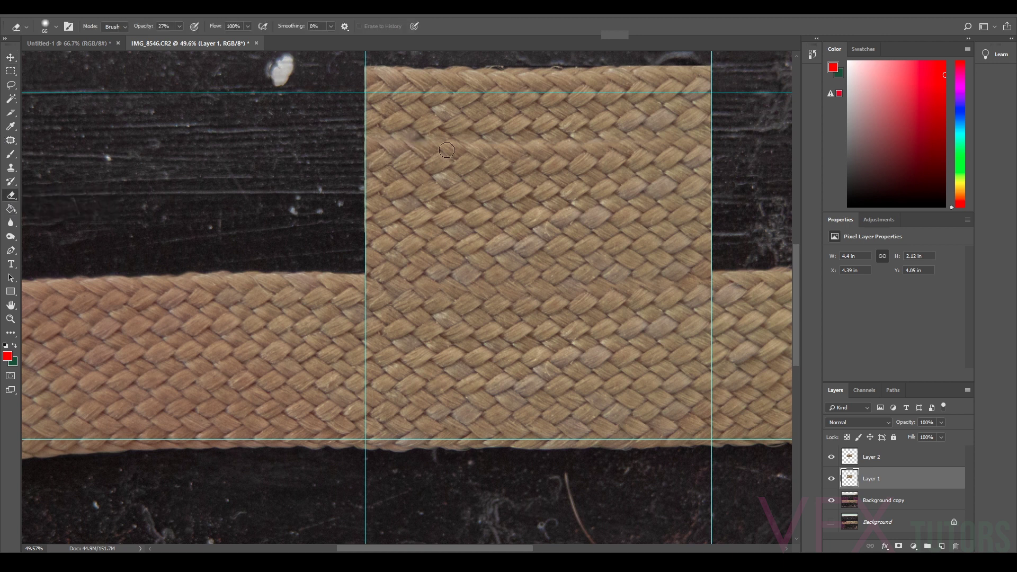
scroll(501, 121, down, 8)
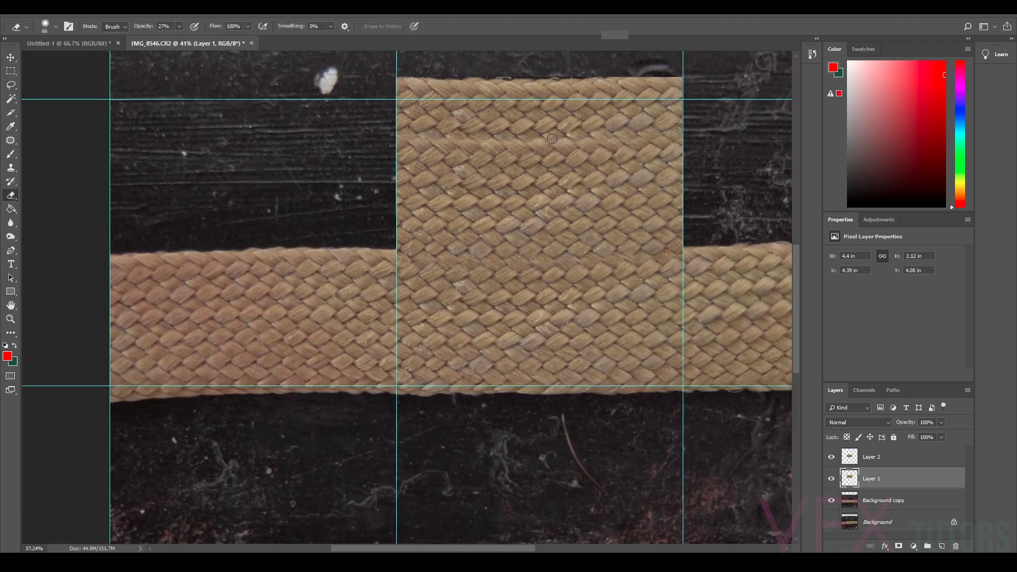
scroll(406, 264, up, 6)
scroll(406, 265, up, 3)
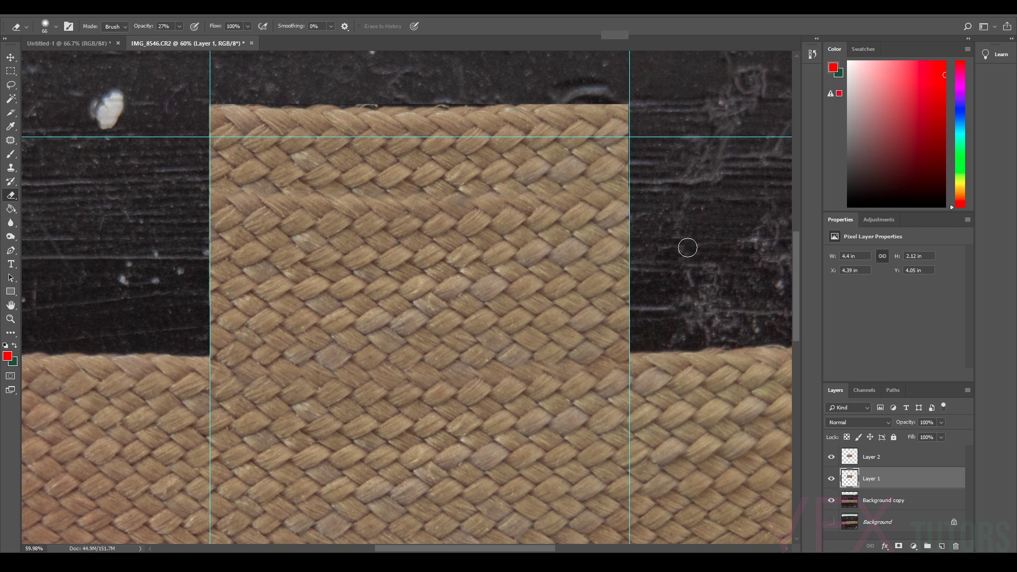
scroll(493, 248, down, 4)
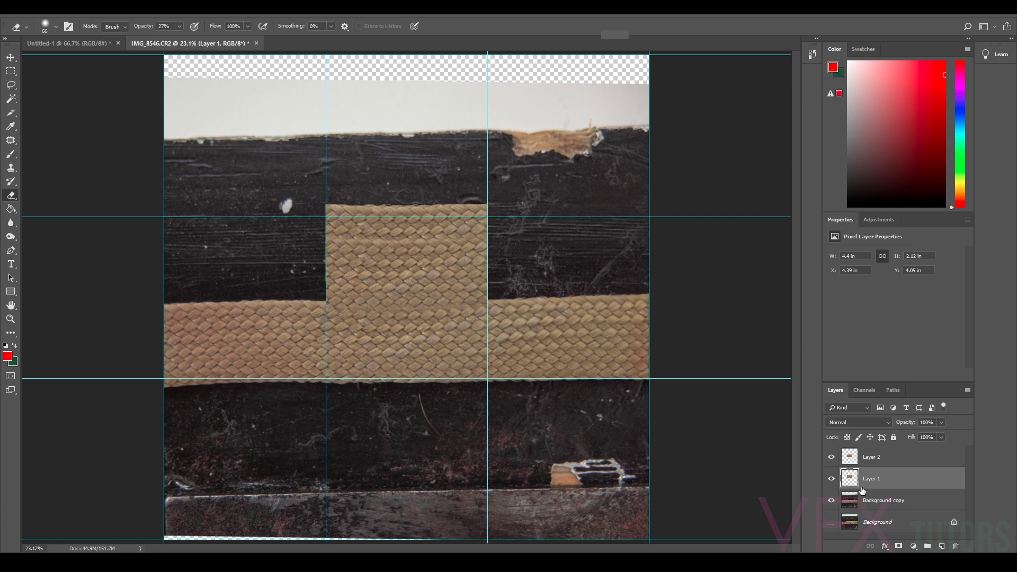
Merge Layer 1 and Layer 2, and check the merged braid alone by briefly hiding Background copy.
shift+click(869, 456)
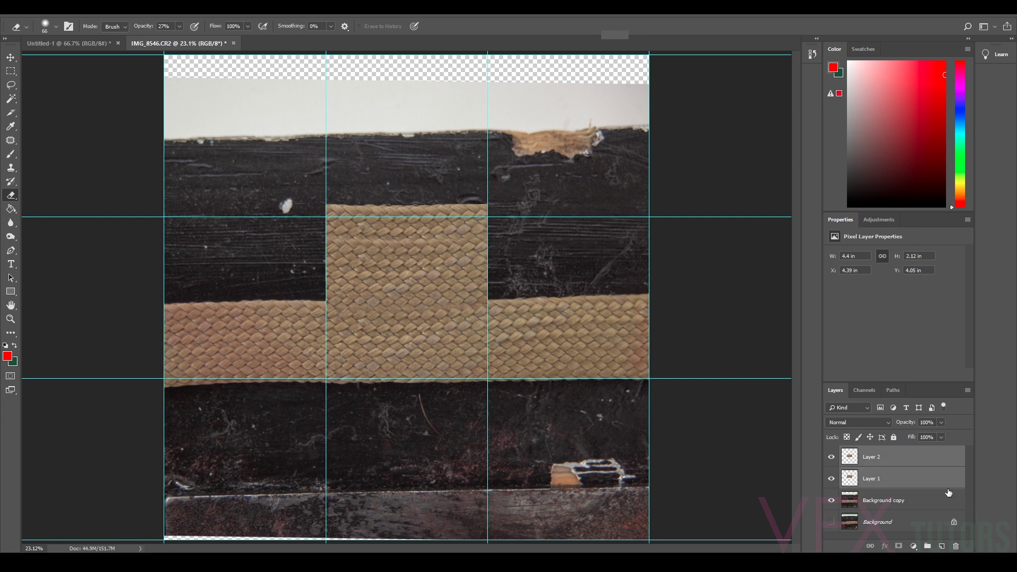
right_click(888, 474)
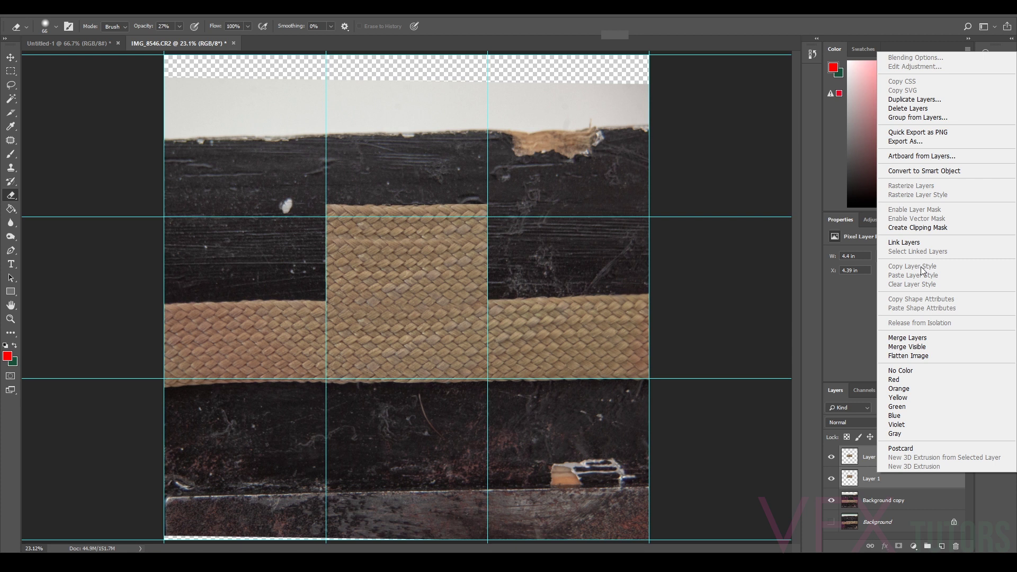
click(919, 338)
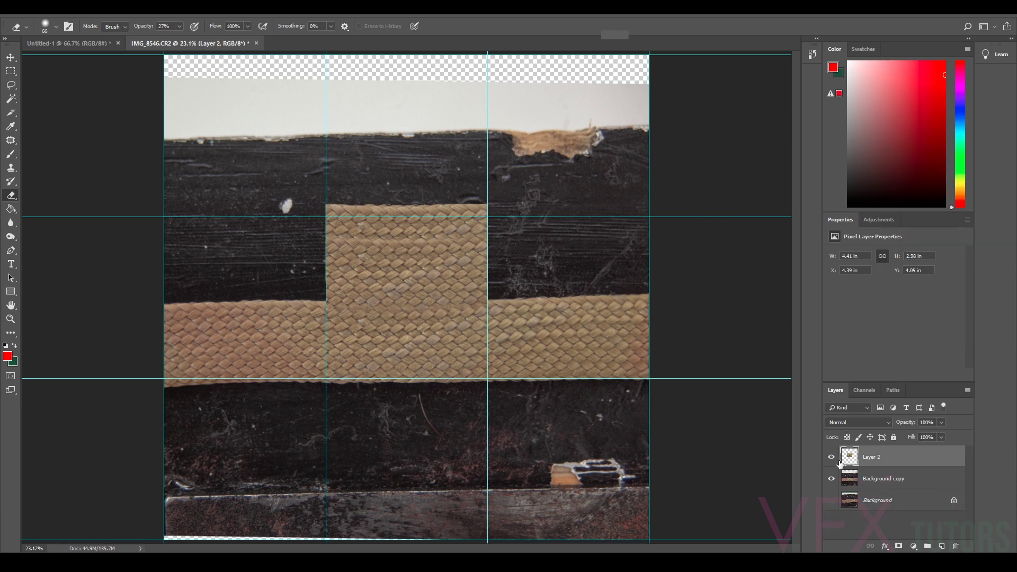
click(831, 480)
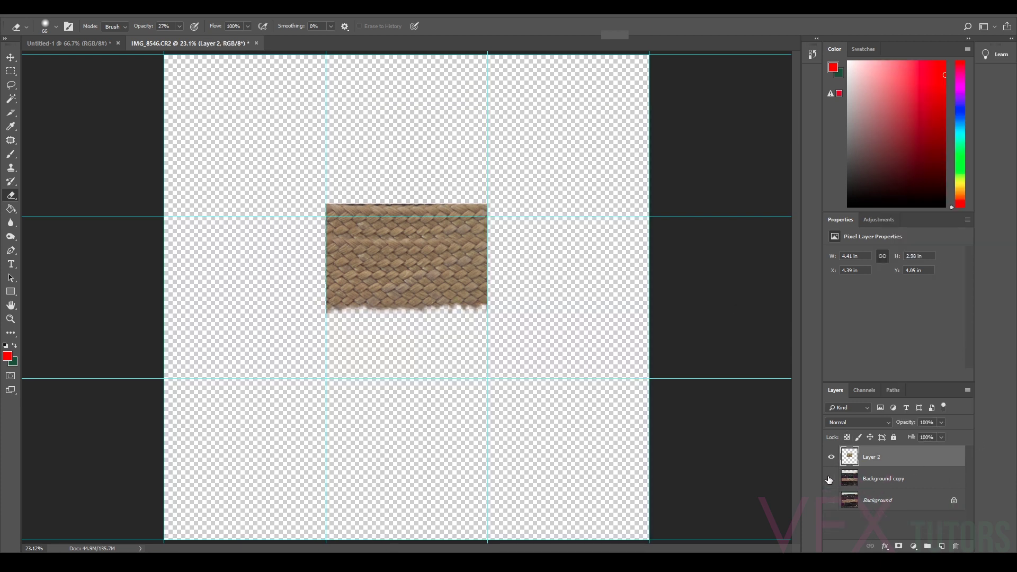
click(832, 479)
Merge the combined braid layer with Background copy.
click(872, 479)
shift+click(881, 460)
right_click(880, 460)
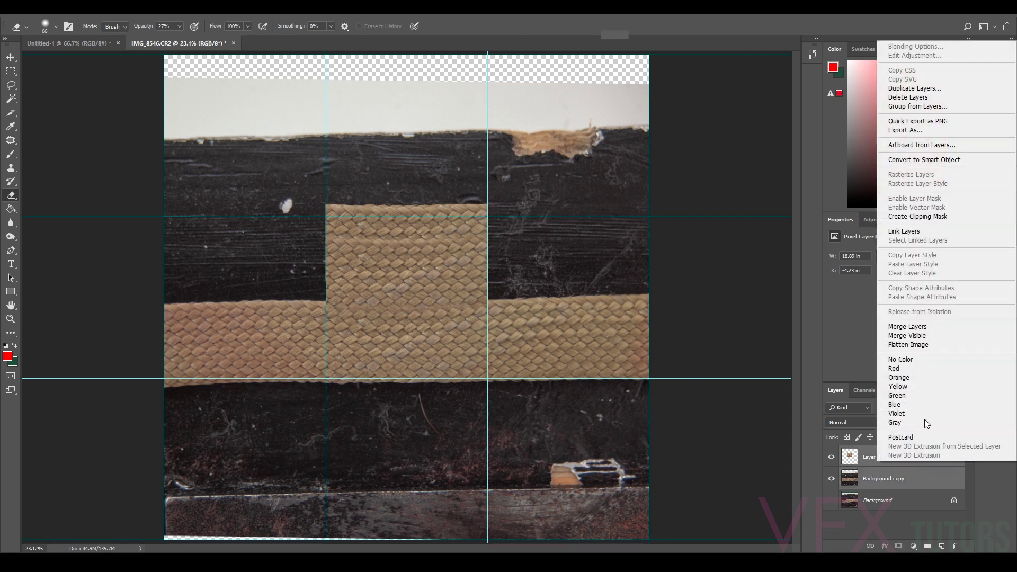
click(922, 327)
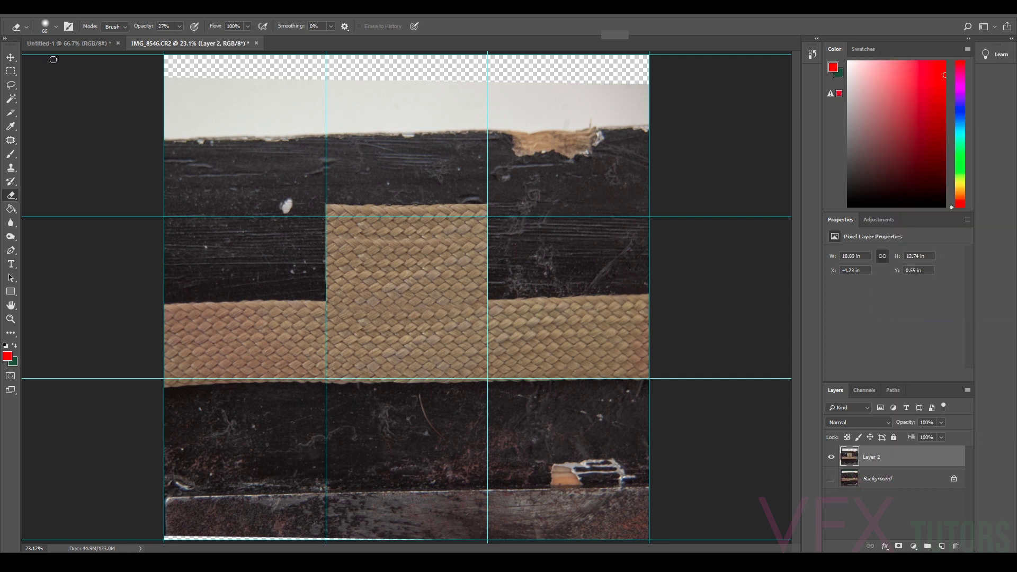
Turn on snapping and select exactly the middle guide square with the Rectangular Marquee.
click(11, 71)
right_click(10, 71)
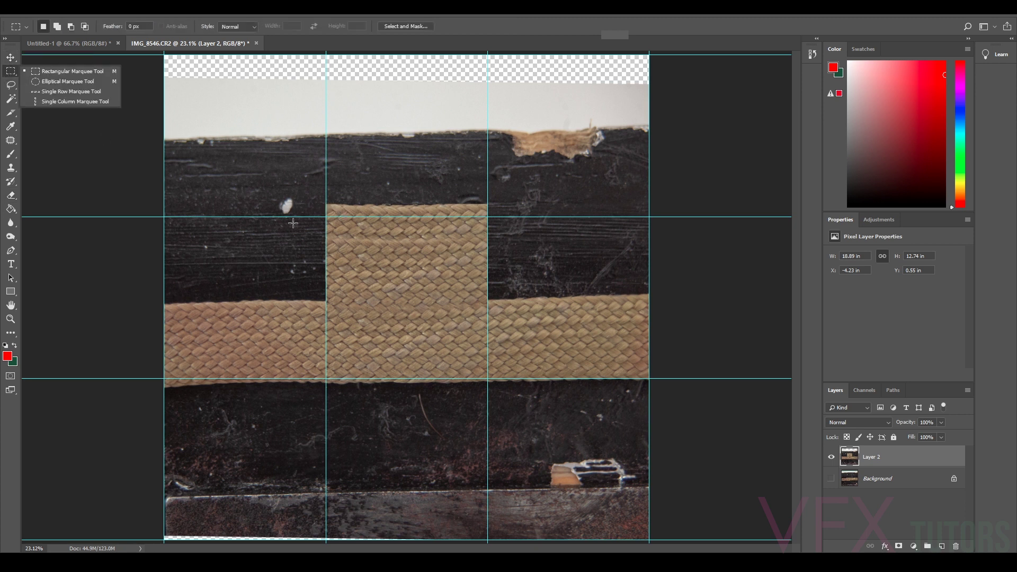
drag(327, 217, 488, 379)
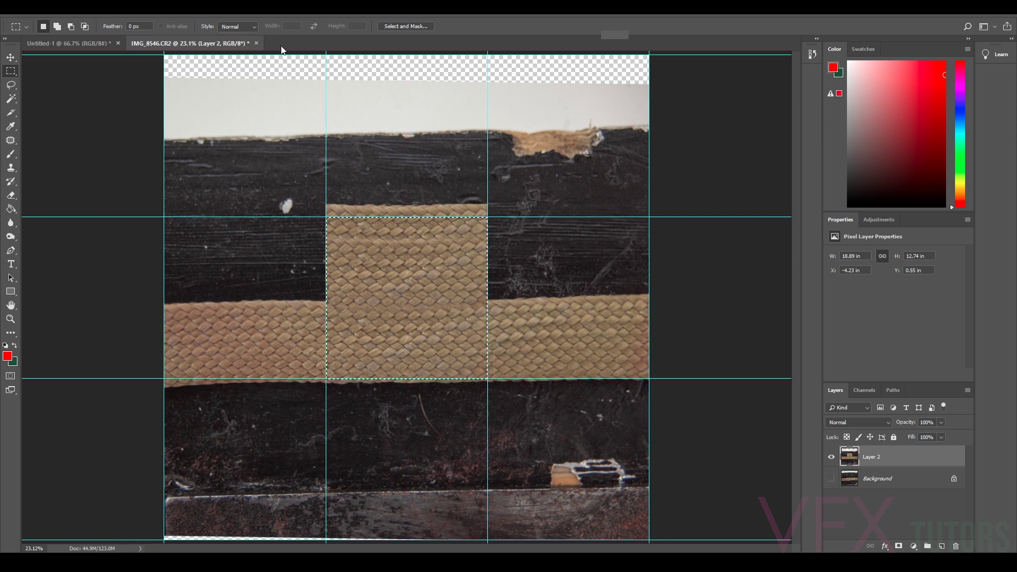
click(205, 9)
mouse_move(194, 10)
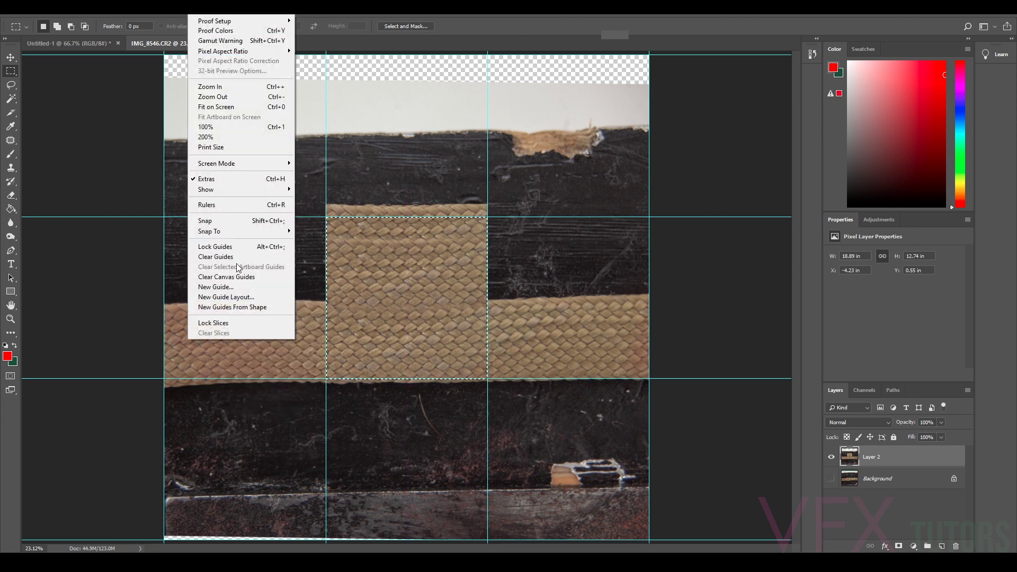
click(234, 220)
click(218, 221)
drag(333, 222, 488, 378)
Copy the selected square to its own layer named Mid1 and hide Layer 2.
key(ctrl+j)
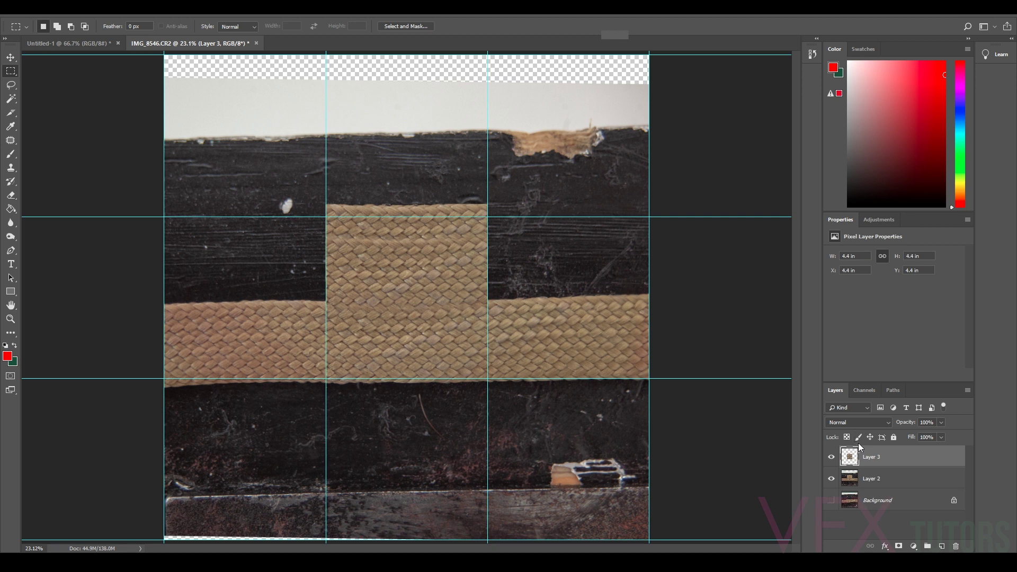
click(831, 478)
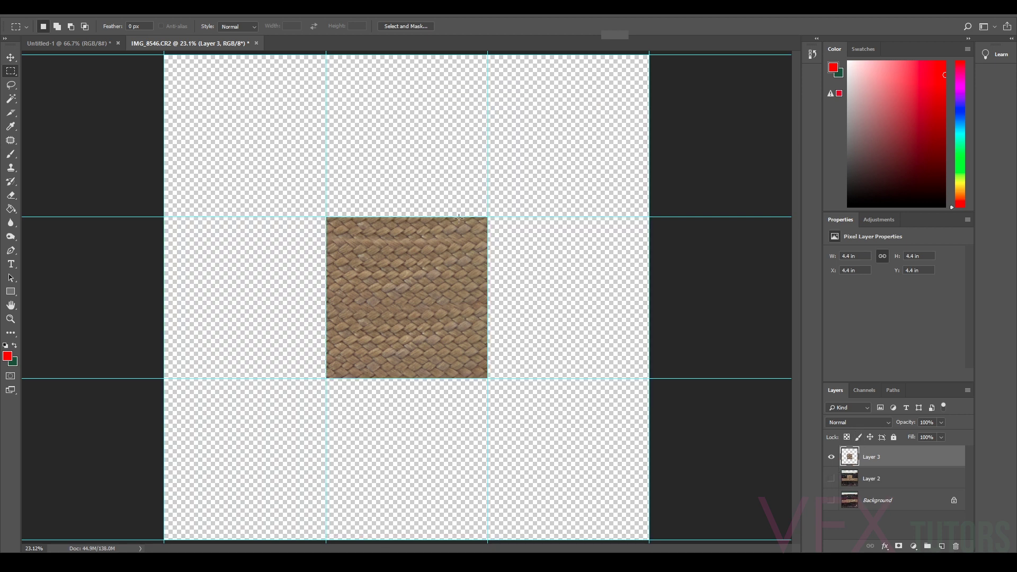
key(v)
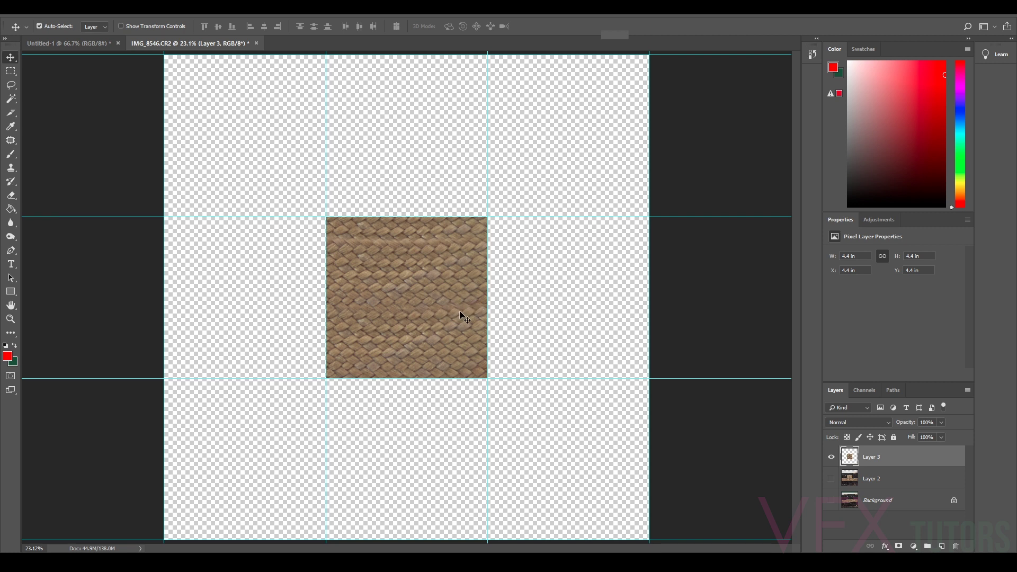
double_click(876, 458)
text(Mid1)
key(Return)
Duplicate Mid1 into the square directly below it and name the copy Mid2.
key(ctrl)
drag(427, 282, 421, 441)
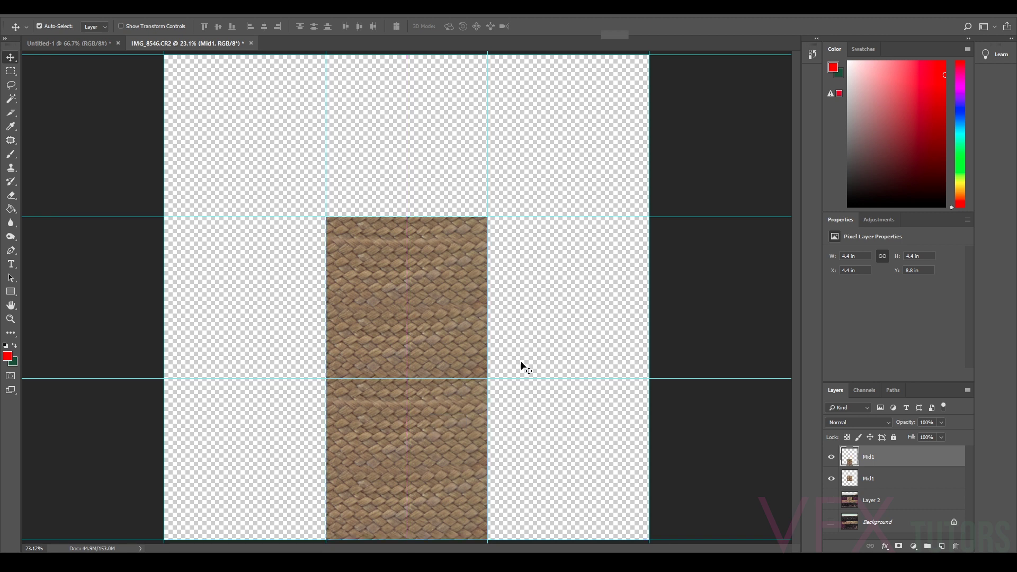
double_click(873, 457)
key(Return)
Clear the guides and examine the seam between Mid1 and Mid2 at several magnifications.
click(196, 7)
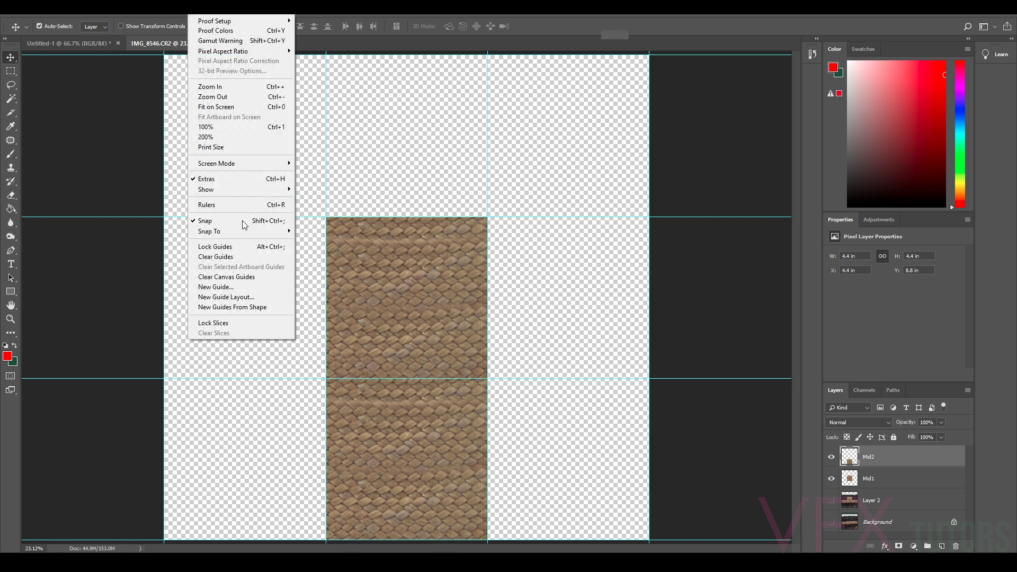
click(241, 257)
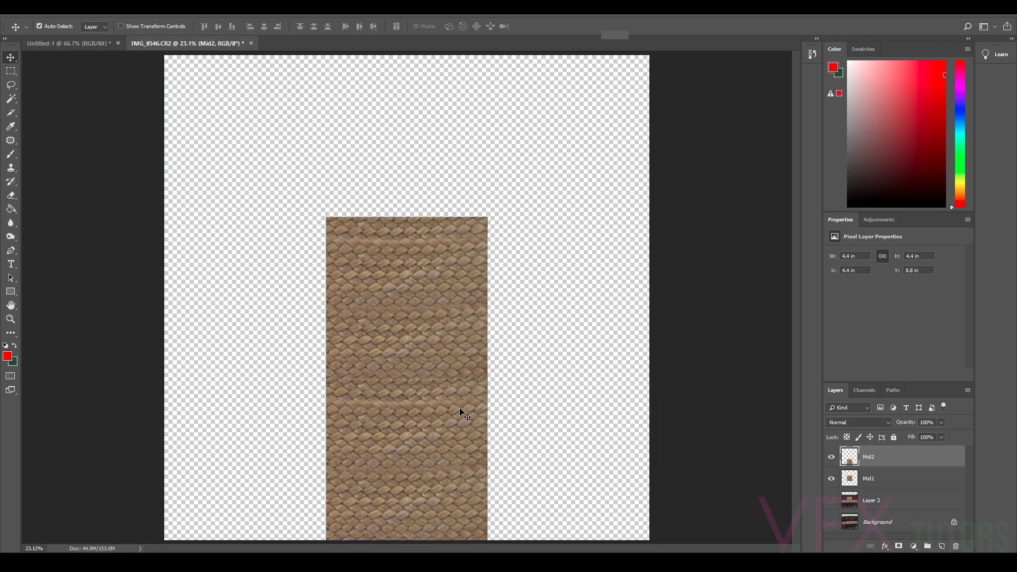
scroll(415, 383, up, 3)
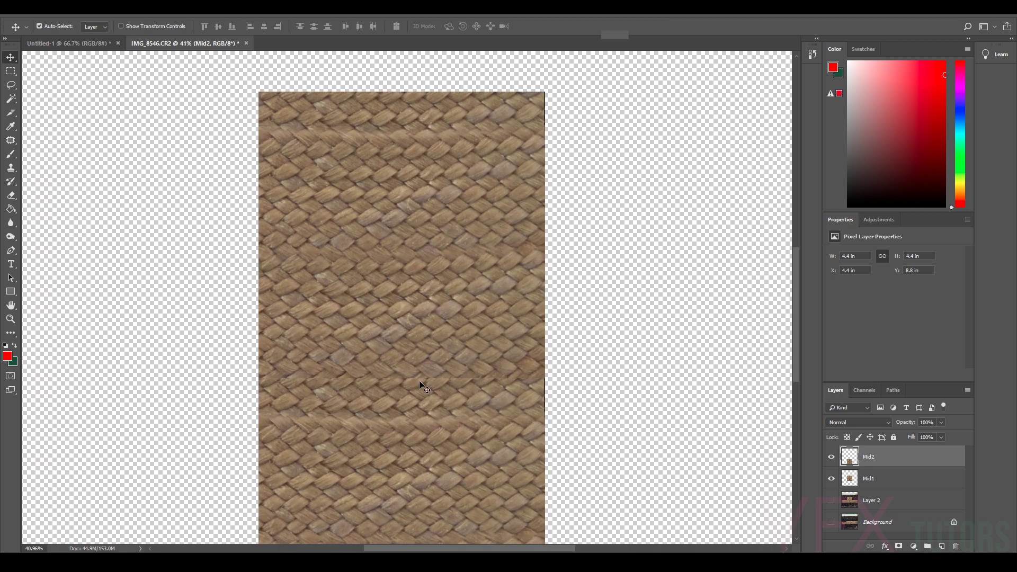
scroll(445, 345, down, 2)
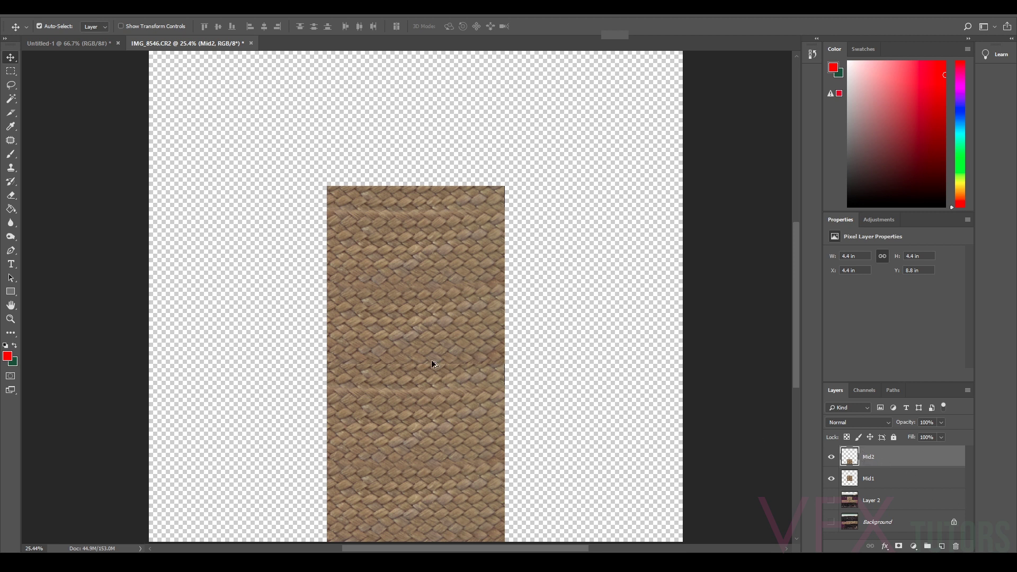
scroll(419, 360, up, 2)
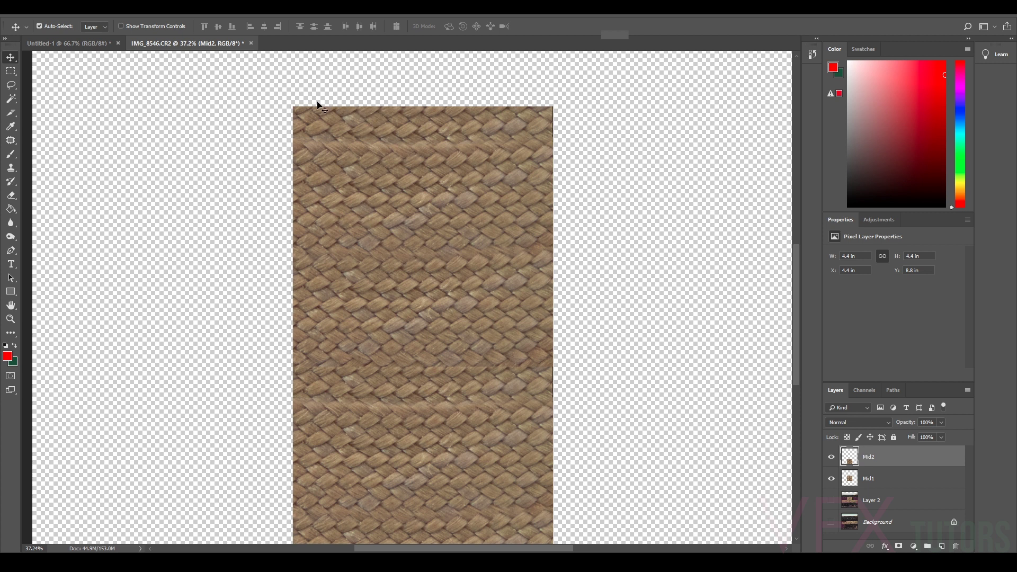
scroll(383, 284, down, 1)
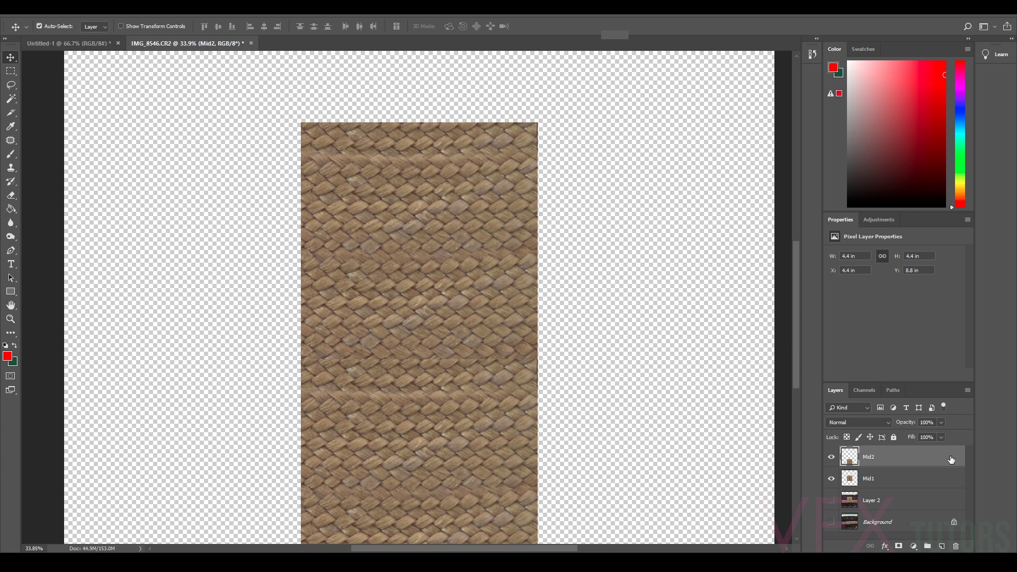
Try shifting Mid1 down about 0.37 in beneath Mid2 to align the weave, and undo the move.
click(877, 478)
scroll(408, 297, up, 3)
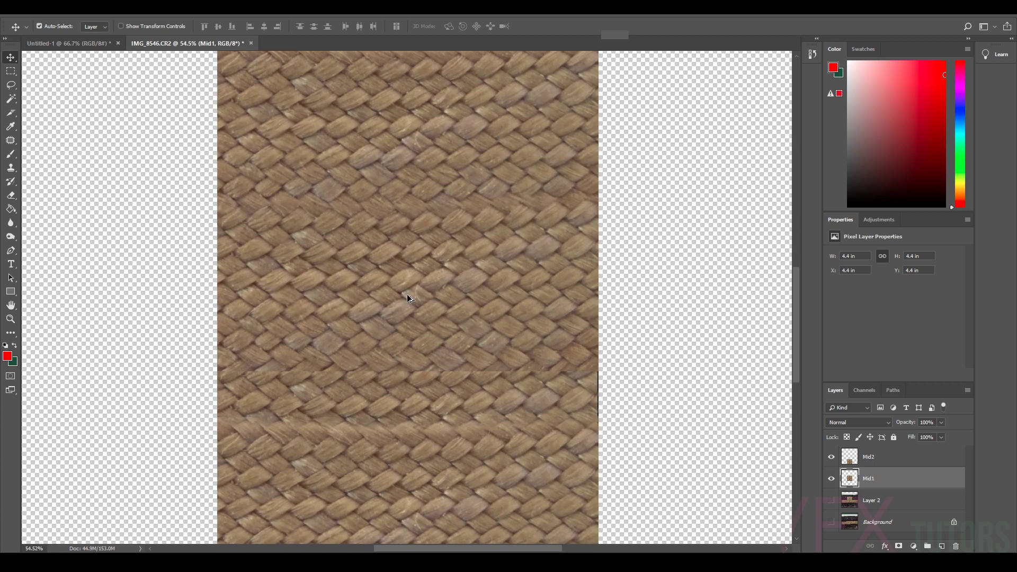
drag(413, 271, 414, 303)
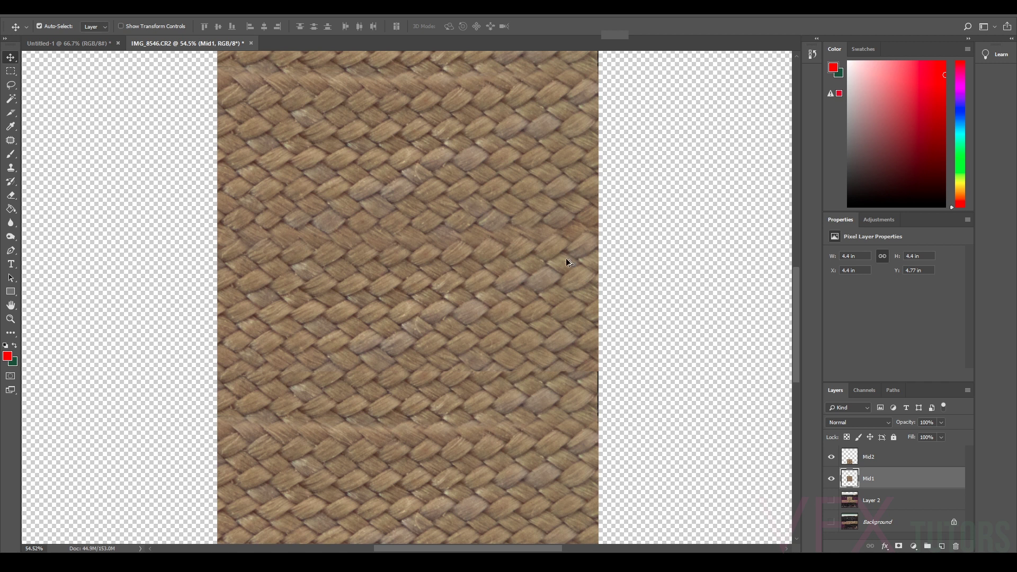
scroll(540, 268, down, 3)
key(ctrl+z)
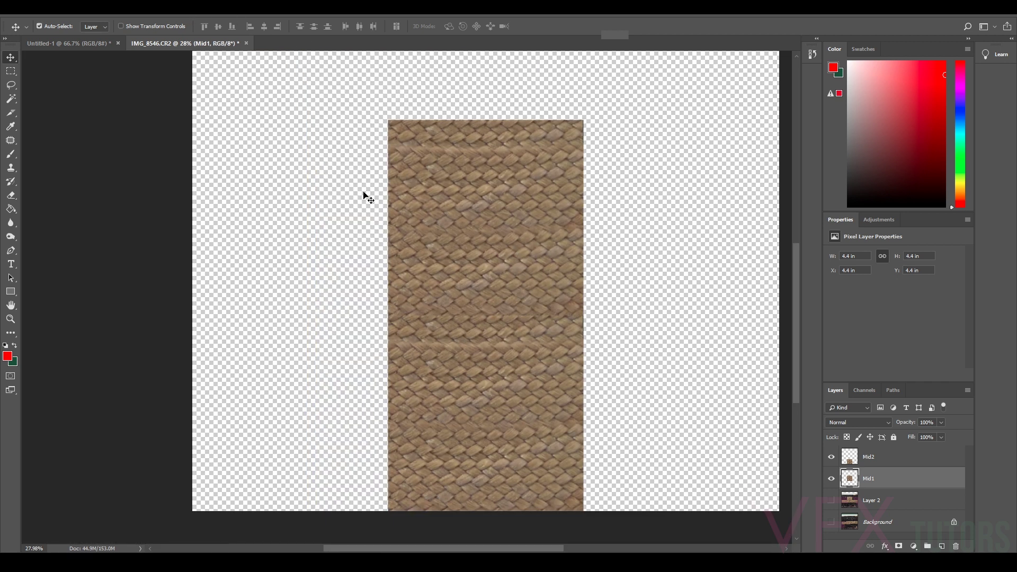
Add a canvas guide layout with three columns and three rows.
click(189, 14)
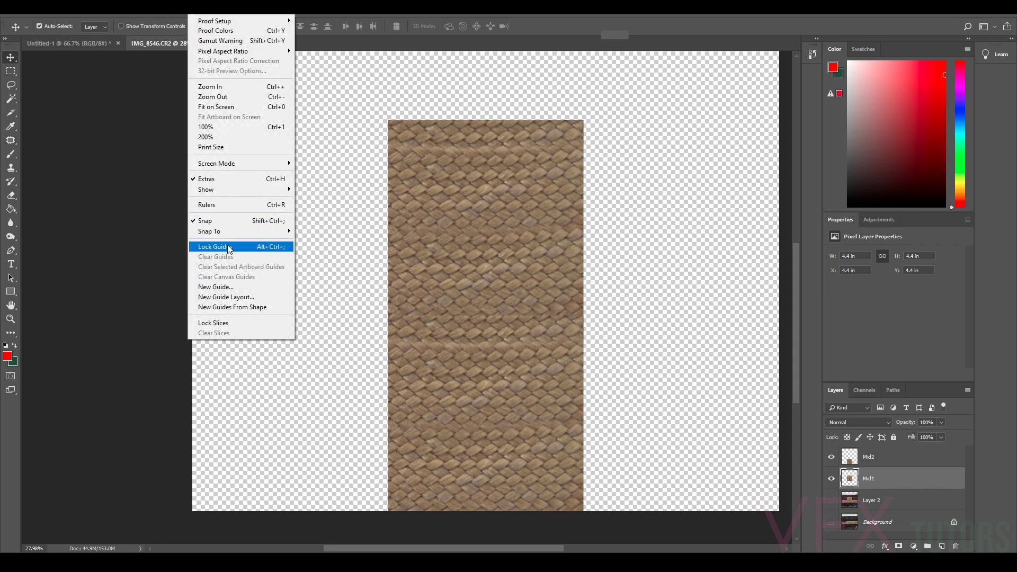
click(242, 297)
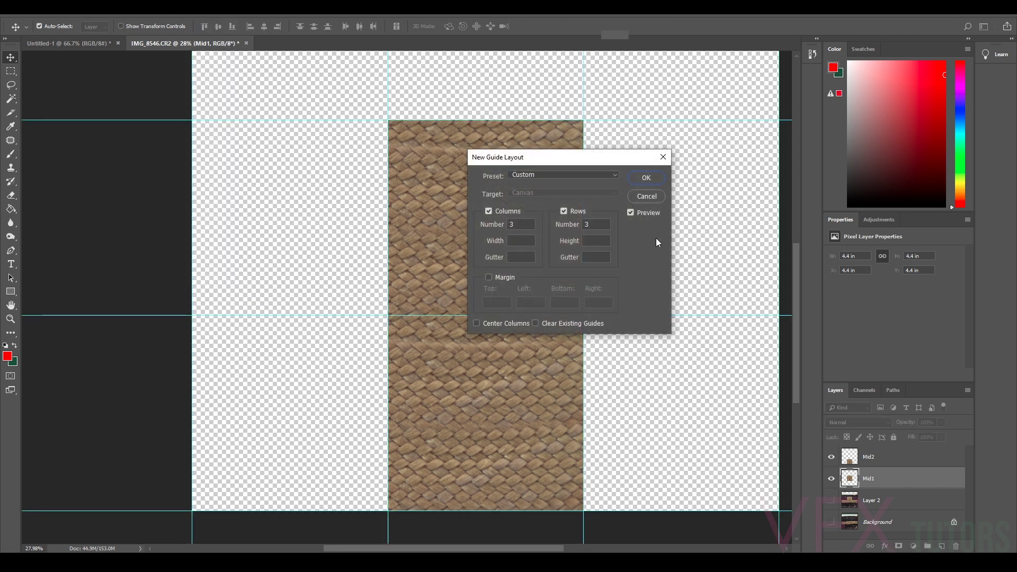
click(648, 178)
click(185, 15)
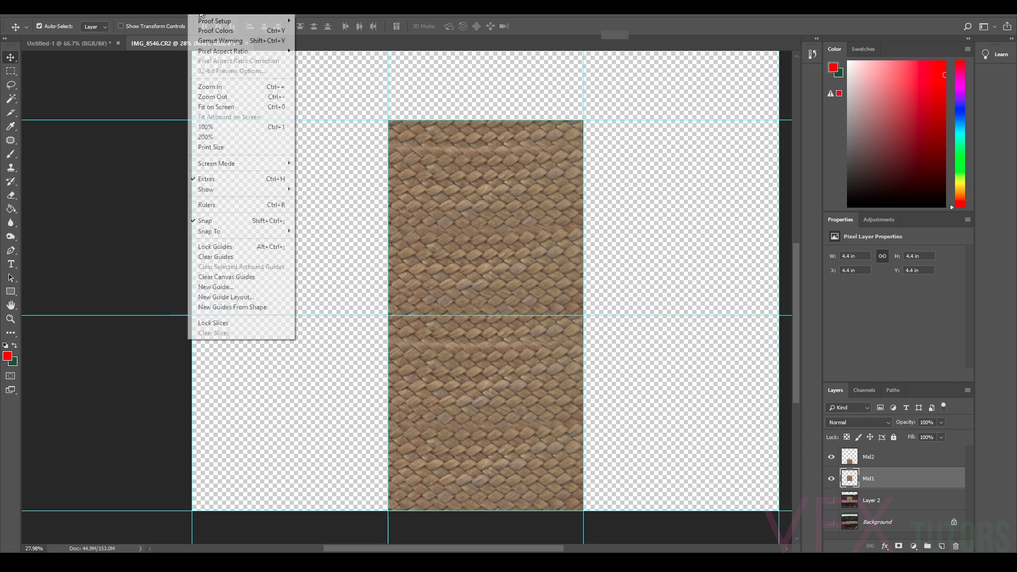
click(191, 15)
Select a full-width strip about 1.54 in tall along Mid1's lower edge and copy it to a new layer.
click(15, 71)
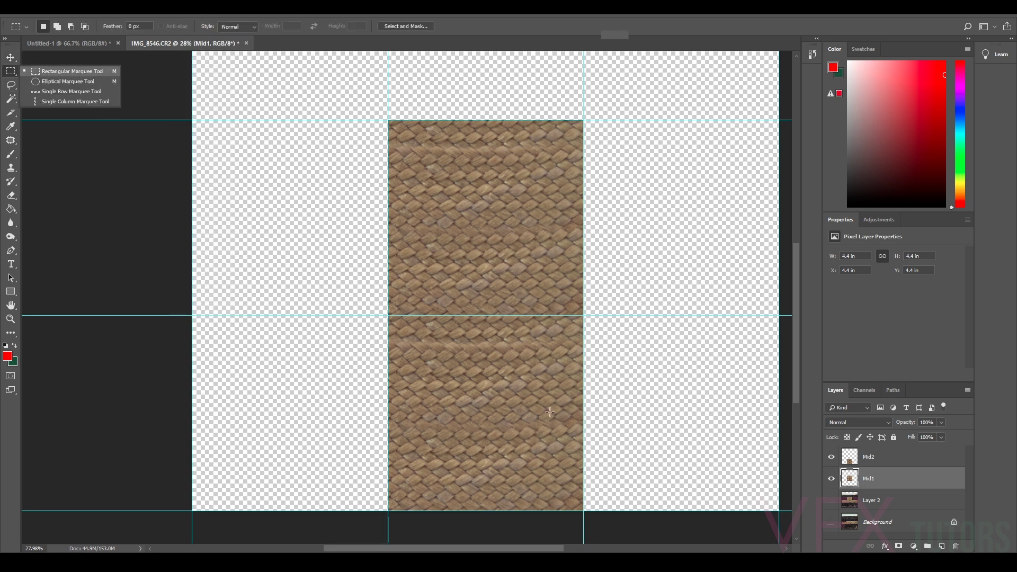
scroll(396, 298, up, 3)
scroll(292, 169, up, 3)
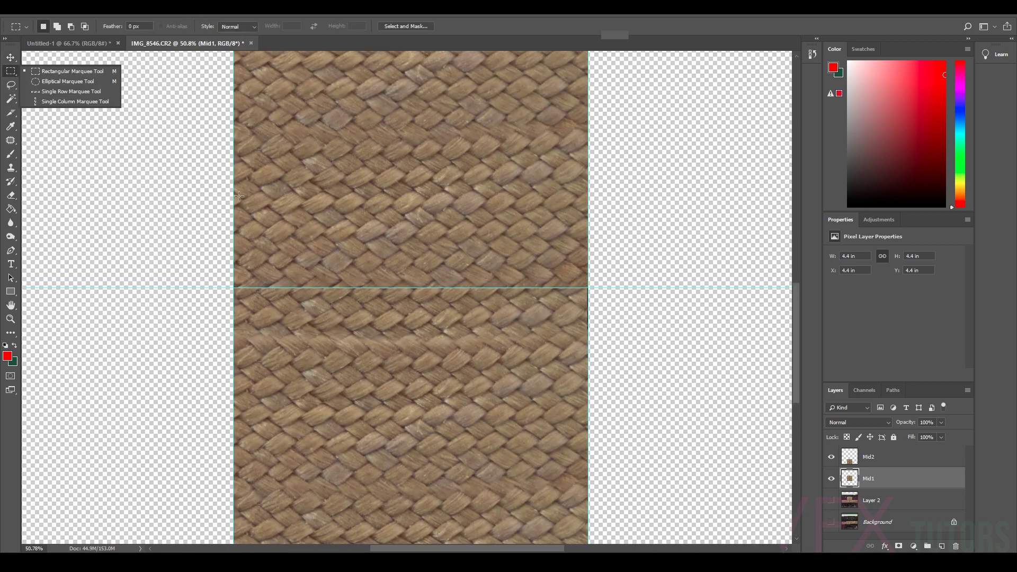
drag(234, 163, 587, 288)
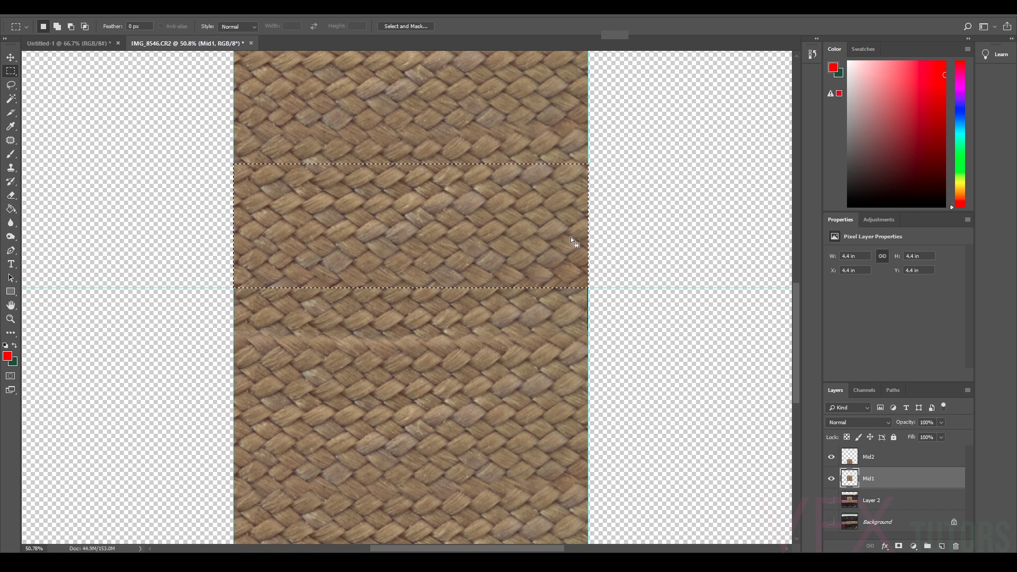
key(ctrl+j)
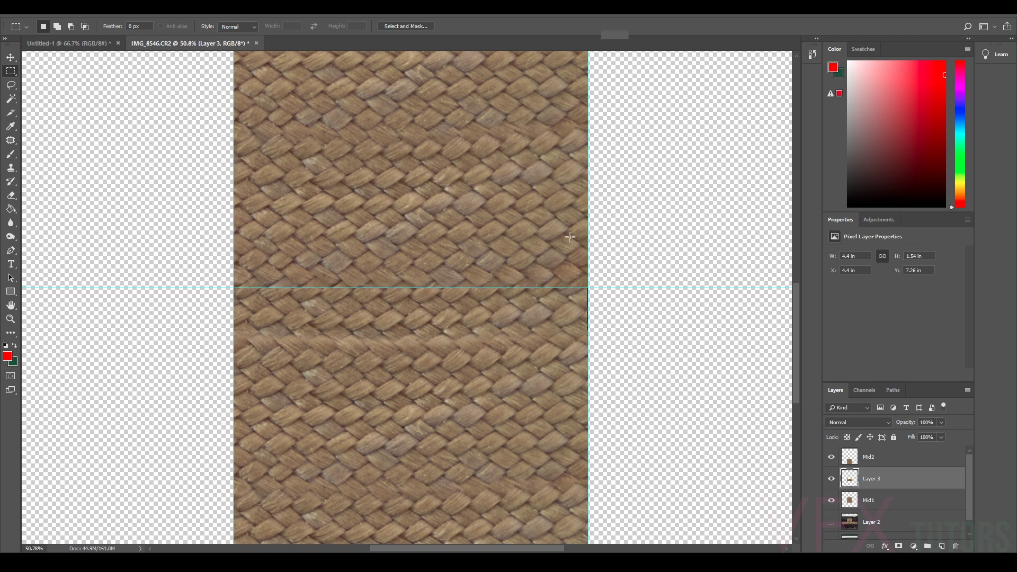
Place the copied strip's layer above Mid2 and rename it TopBotFill.
click(10, 57)
drag(873, 481, 875, 455)
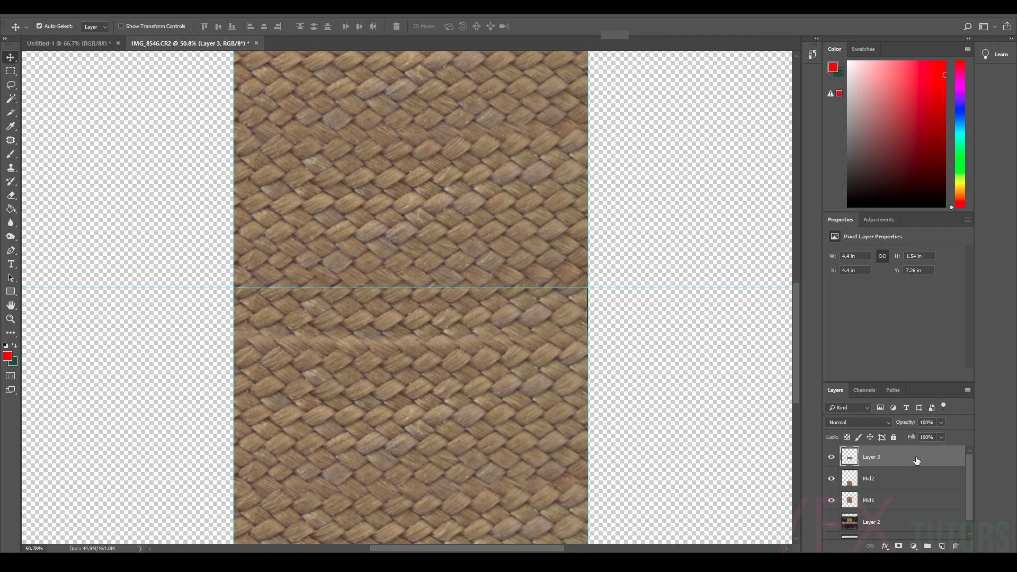
text(F)
text(opBotFill)
key(Return)
Shift TopBotFill down over the Mid1–Mid2 seam with snapping off, aligning its weave at about X 4.39 in, Y 8.09 in.
drag(448, 225, 473, 214)
drag(472, 212, 461, 262)
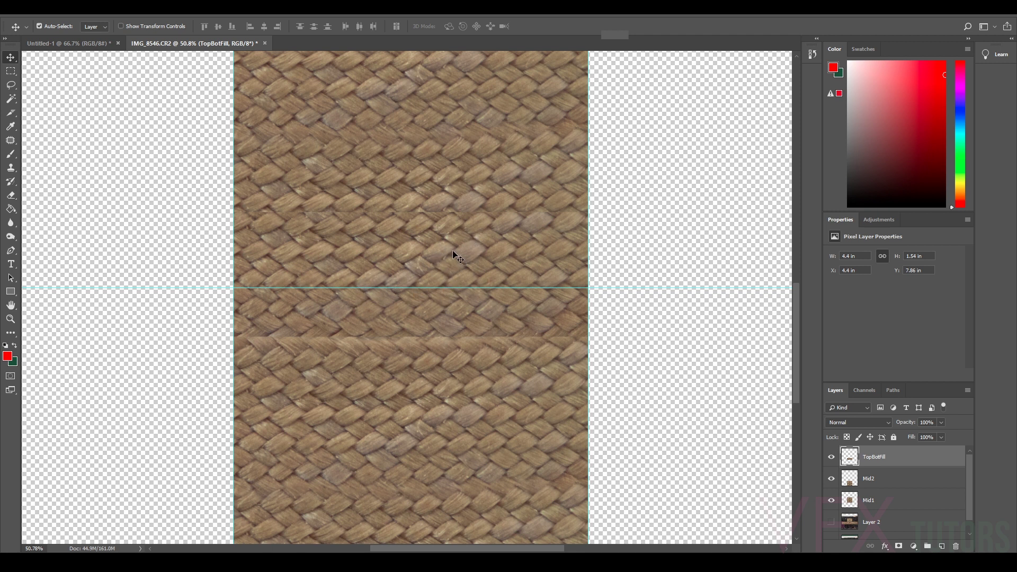
mouse_move(424, 253)
mouse_down()
mouse_move(408, 242)
mouse_move(443, 249)
mouse_up()
click(204, 15)
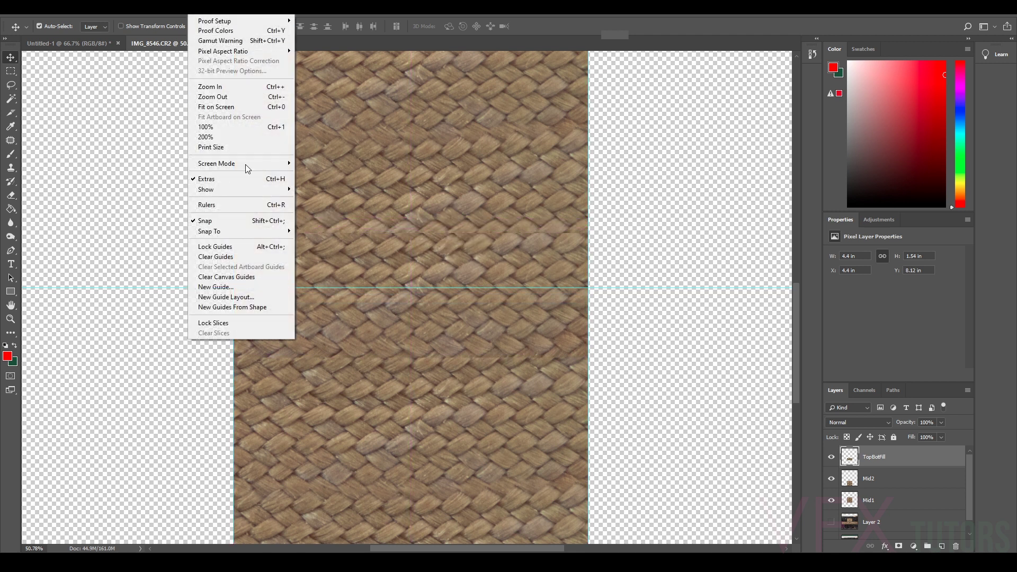
click(249, 220)
drag(492, 256, 492, 254)
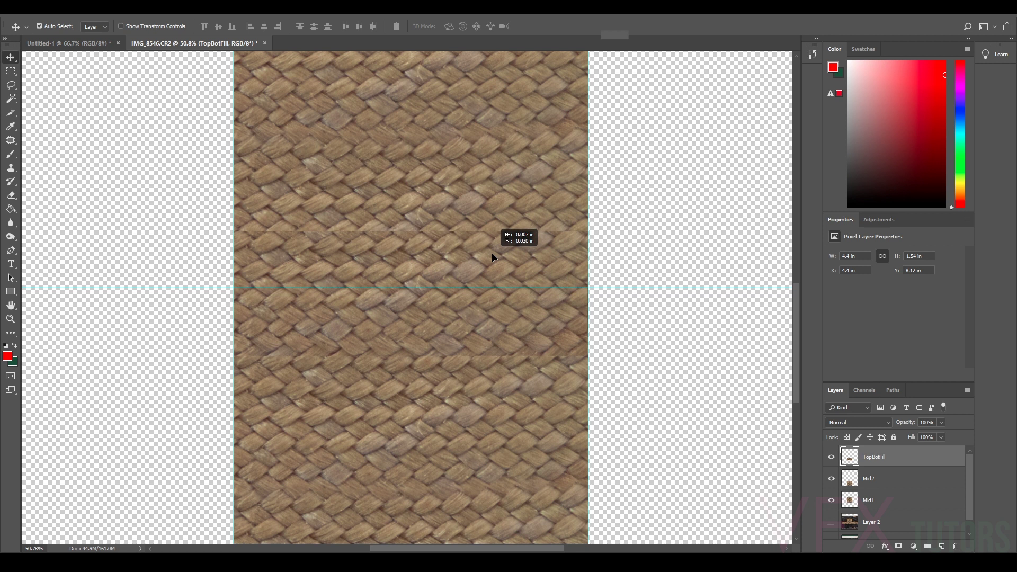
drag(492, 254, 493, 254)
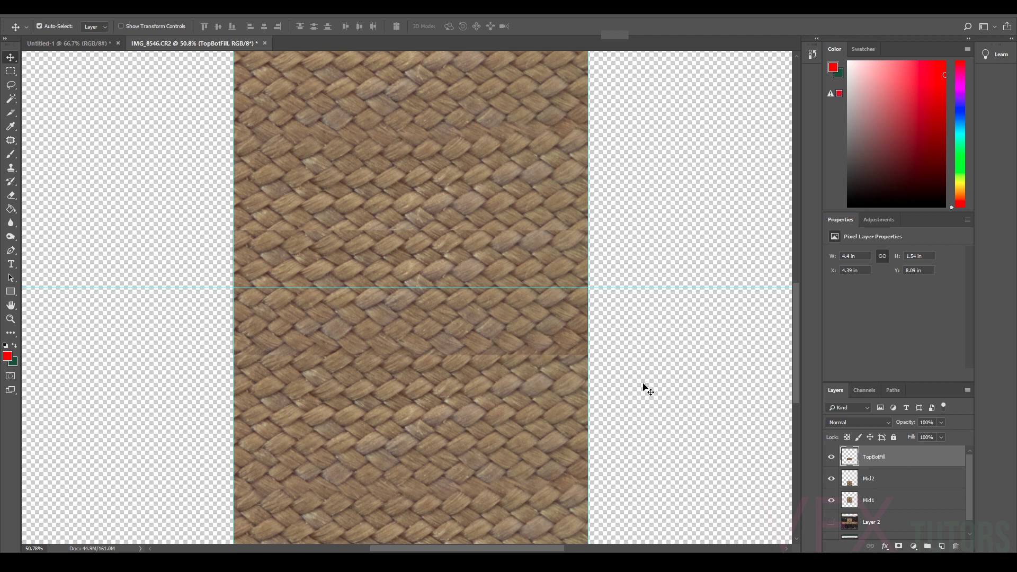
Blend the right half of TopBotFill's lower edge into the weave beneath with the Eraser tool.
click(16, 128)
click(10, 195)
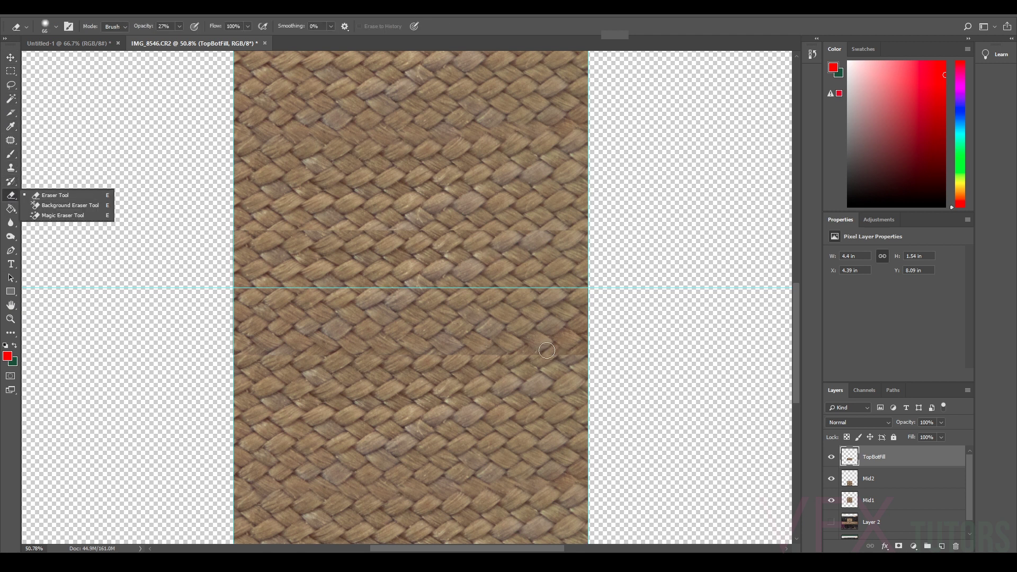
scroll(578, 361, up, 5)
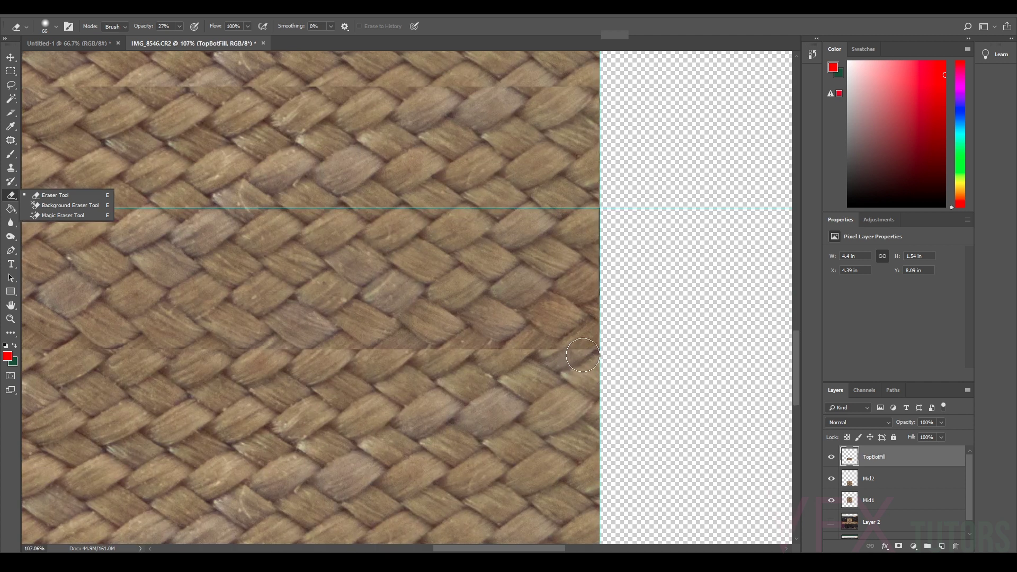
mouse_move(595, 350)
mouse_down()
mouse_move(479, 359)
mouse_move(488, 356)
mouse_move(451, 350)
mouse_move(430, 363)
mouse_move(464, 356)
mouse_up()
scroll(515, 350, down, 5)
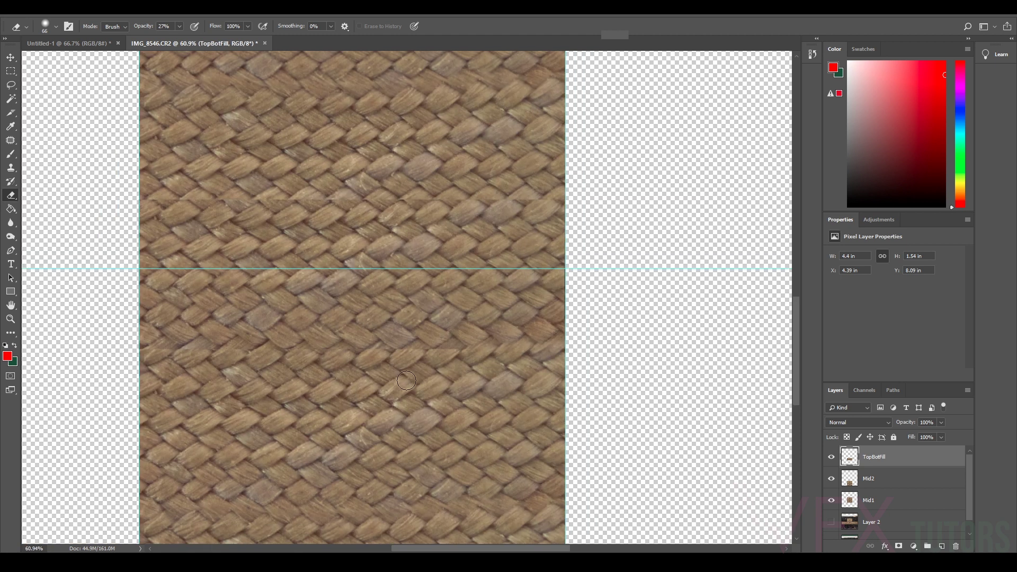
scroll(453, 372, up, 5)
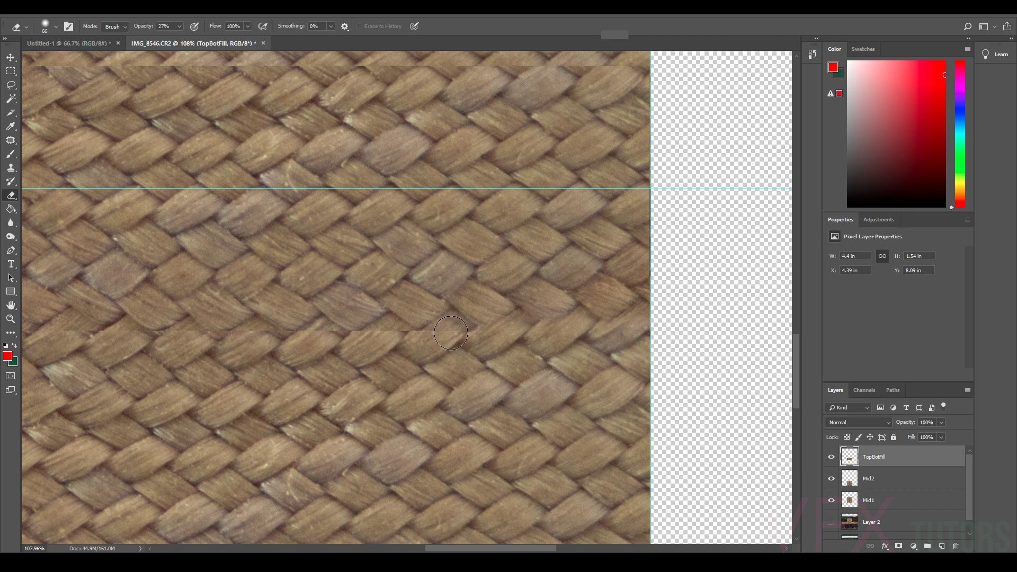
mouse_move(459, 333)
mouse_down()
mouse_move(441, 335)
mouse_move(464, 318)
mouse_move(432, 339)
mouse_move(384, 327)
mouse_move(382, 336)
mouse_move(404, 311)
mouse_move(384, 337)
mouse_move(331, 339)
mouse_move(331, 323)
mouse_move(337, 334)
mouse_move(319, 323)
mouse_move(331, 331)
mouse_move(333, 313)
mouse_move(373, 326)
mouse_up()
scroll(506, 322, down, 4)
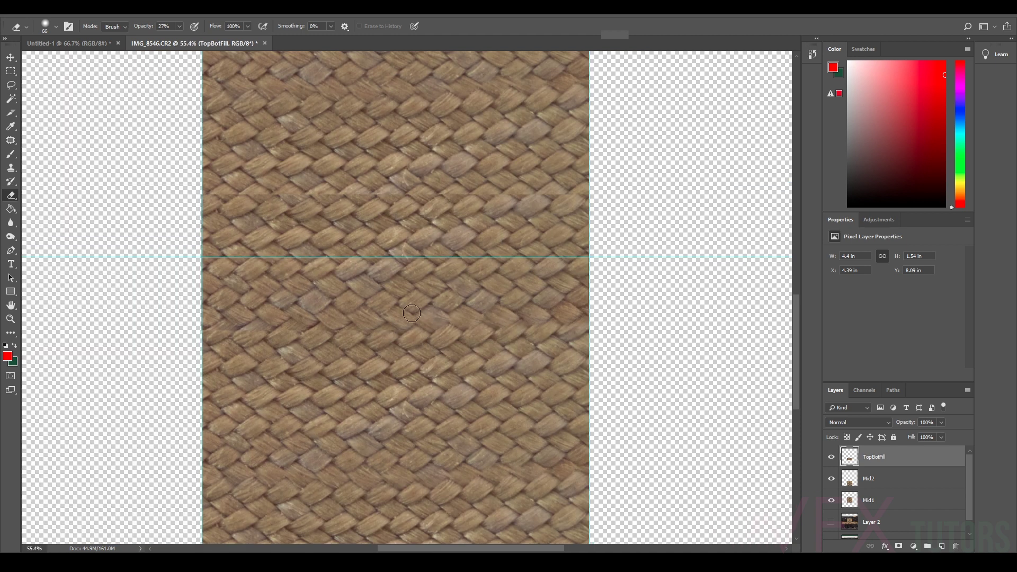
Erase along the left half of TopBotFill's lower edge to soften its transition into Mid2.
scroll(411, 313, up, 4)
mouse_move(368, 332)
mouse_down()
mouse_move(448, 333)
mouse_move(383, 327)
mouse_move(384, 314)
mouse_move(301, 336)
mouse_move(344, 337)
mouse_move(360, 330)
mouse_move(245, 341)
mouse_up()
scroll(234, 341, down, 3)
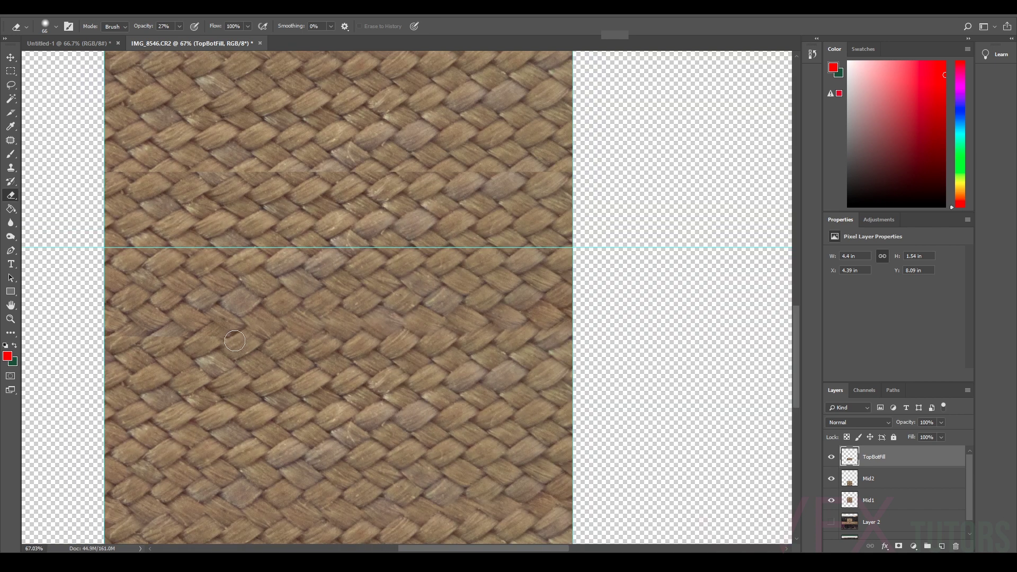
scroll(193, 347, up, 3)
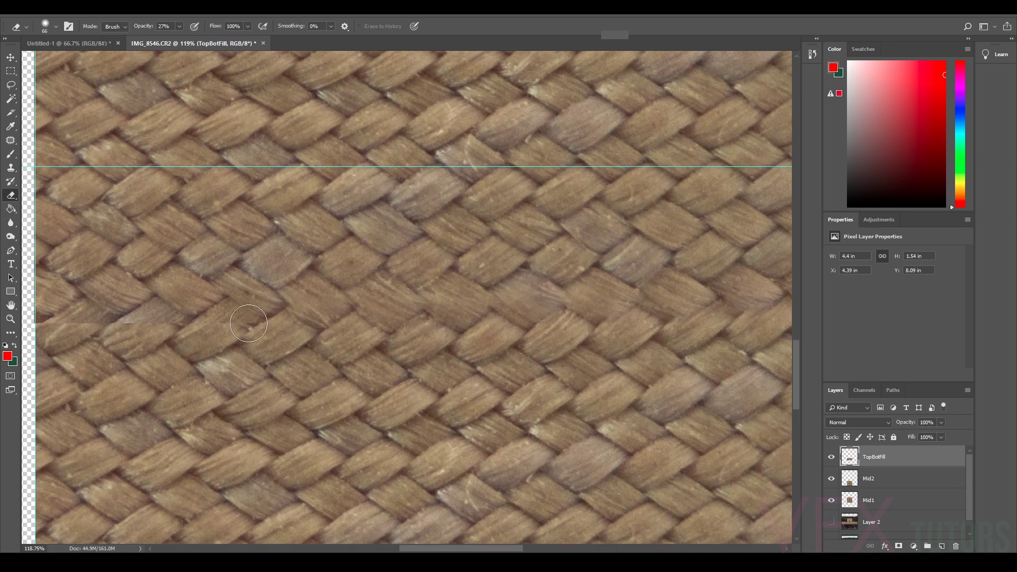
mouse_move(241, 324)
mouse_down()
mouse_move(201, 326)
mouse_move(231, 323)
mouse_move(236, 292)
mouse_move(286, 313)
mouse_up()
scroll(225, 328, down, 2)
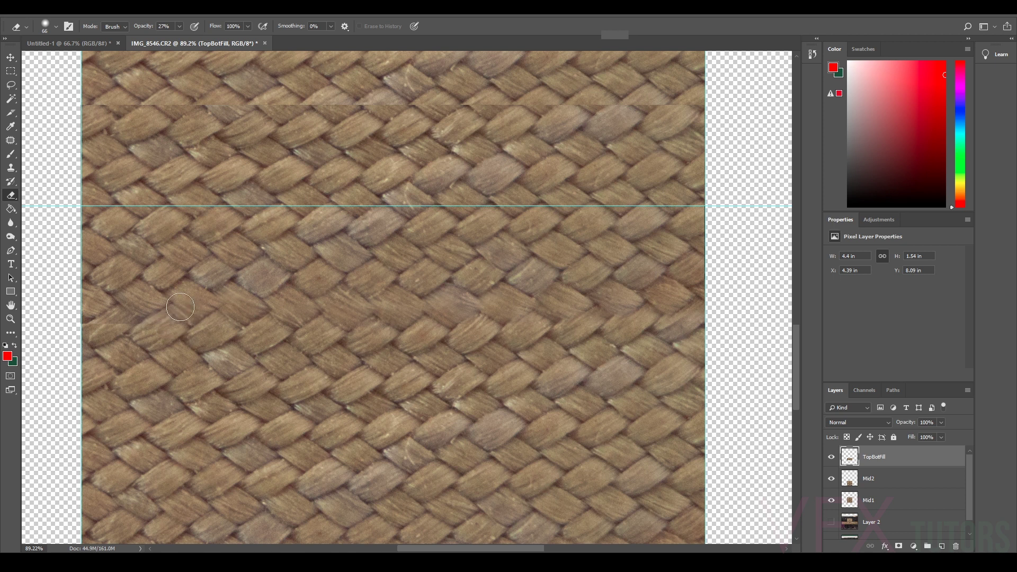
mouse_move(114, 323)
mouse_down()
mouse_move(89, 327)
mouse_move(121, 324)
mouse_up()
scroll(522, 306, down, 3)
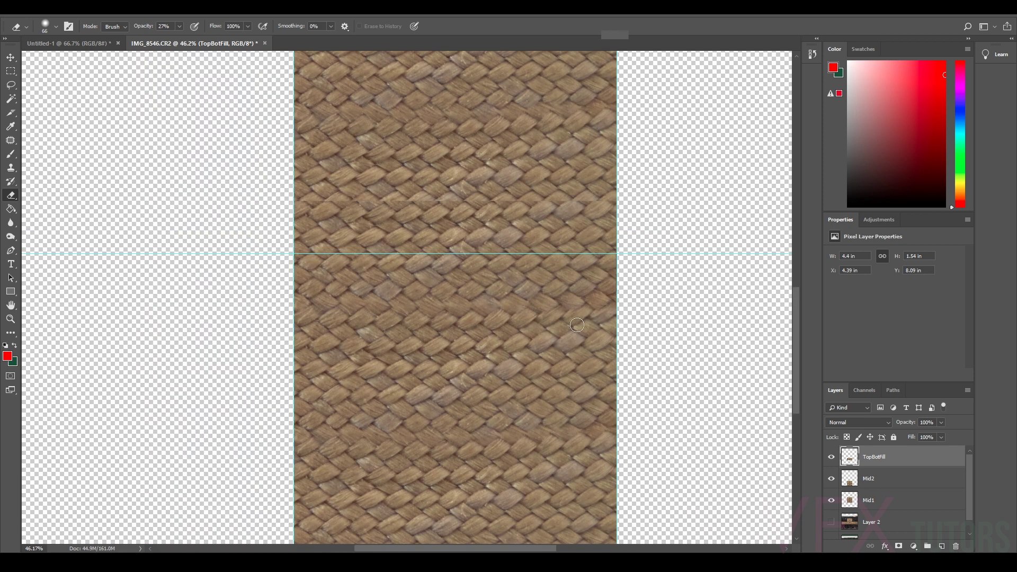
Erase the left part of TopBotFill's upper edge to blend it into Mid1's braids.
scroll(528, 313, up, 4)
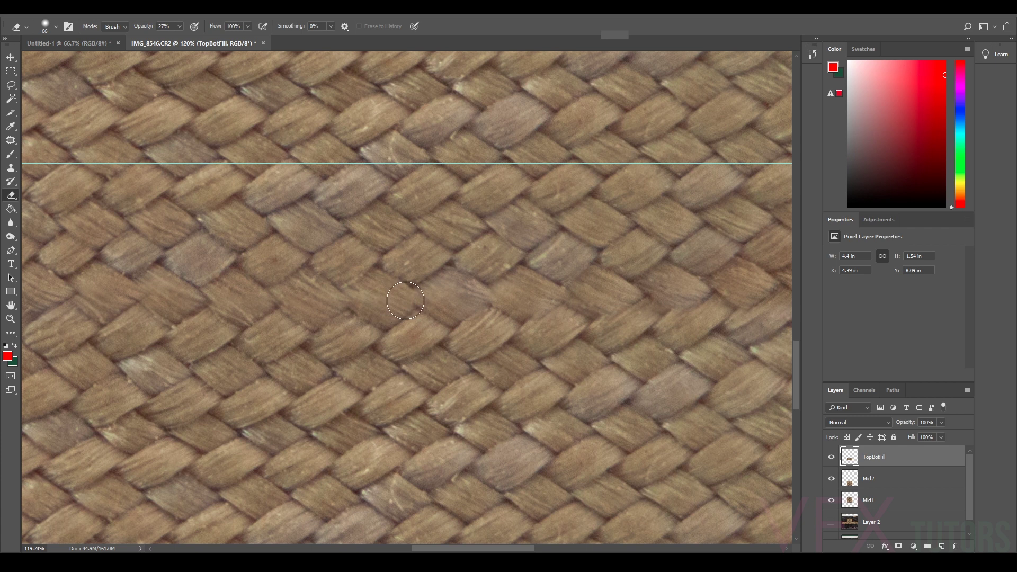
scroll(483, 298, down, 3)
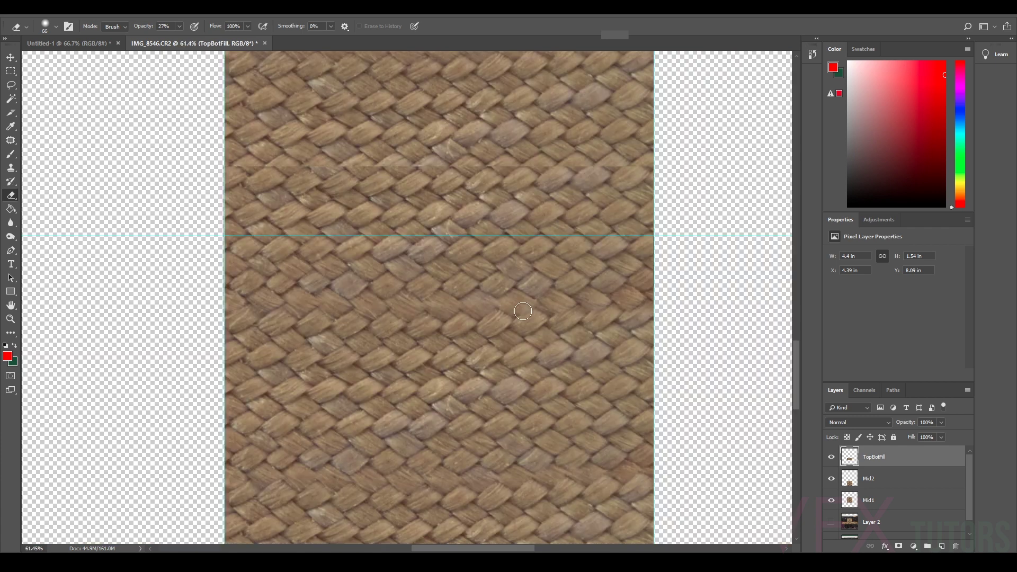
scroll(698, 265, down, 2)
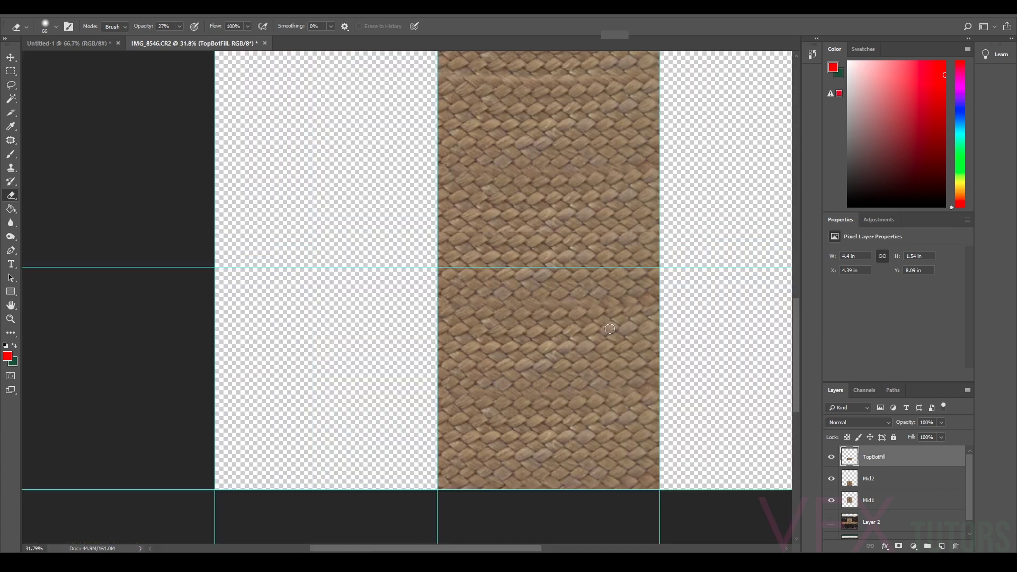
scroll(639, 329, up, 2)
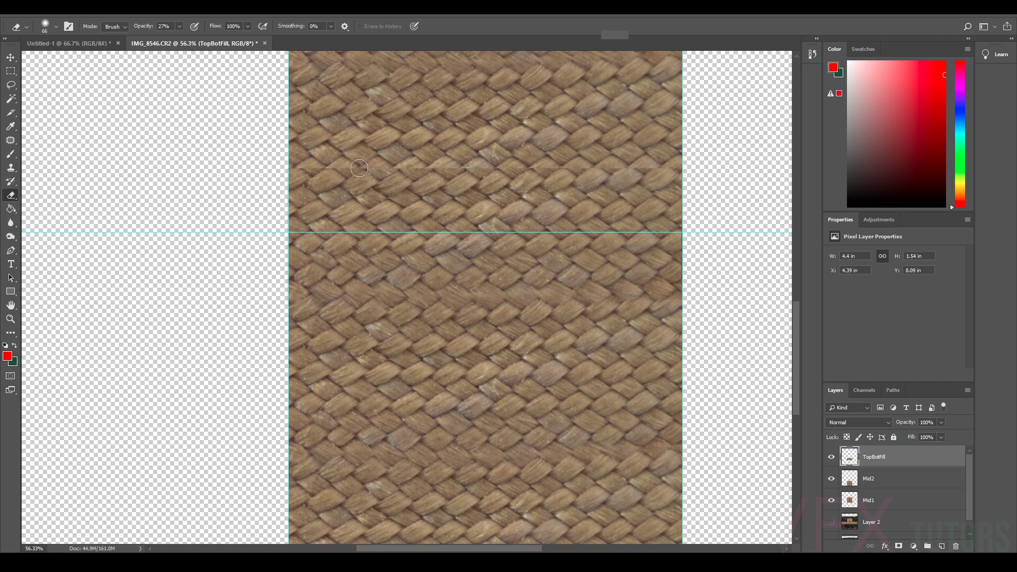
scroll(304, 176, up, 1)
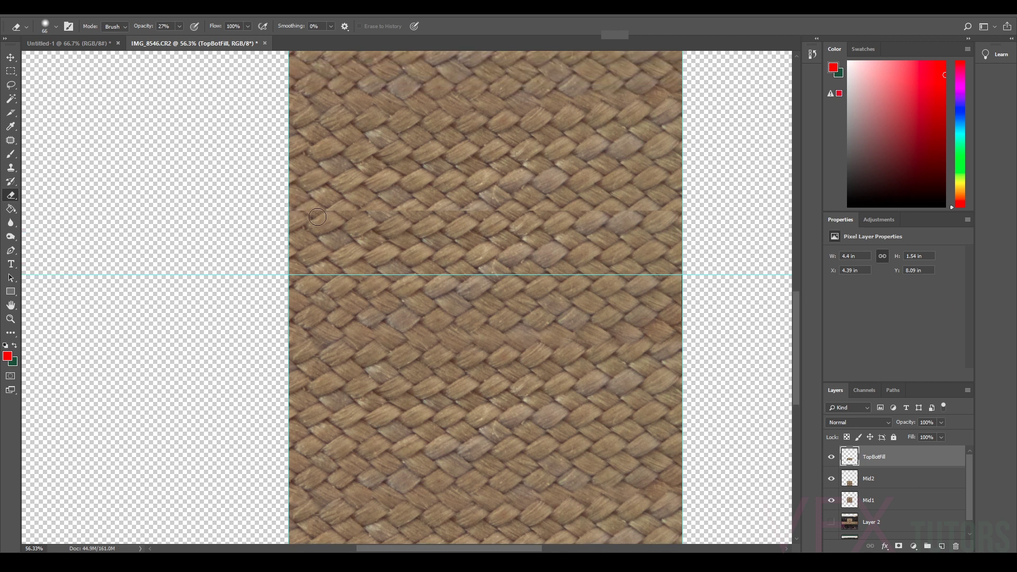
scroll(294, 206, up, 2)
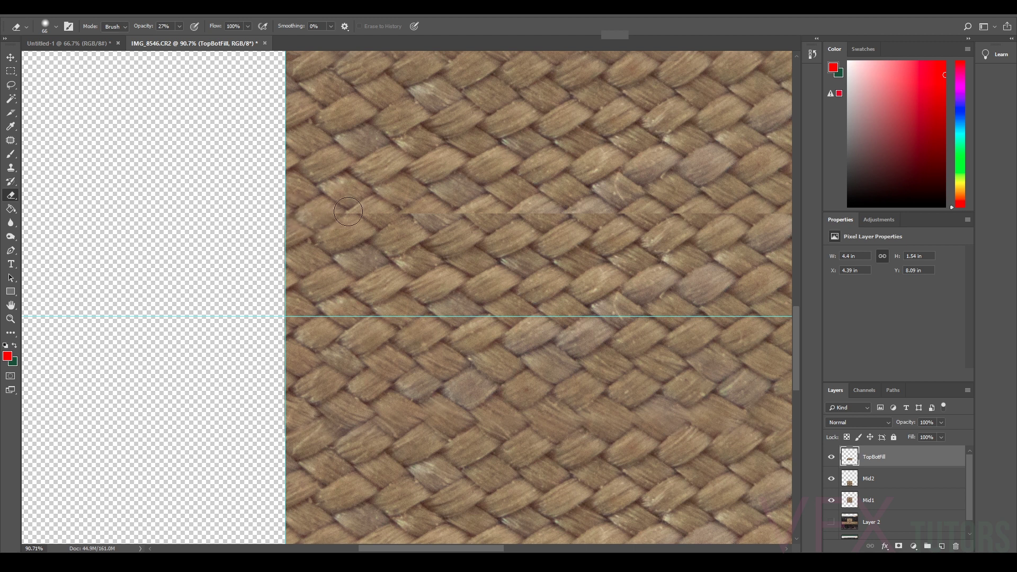
drag(350, 209, 376, 212)
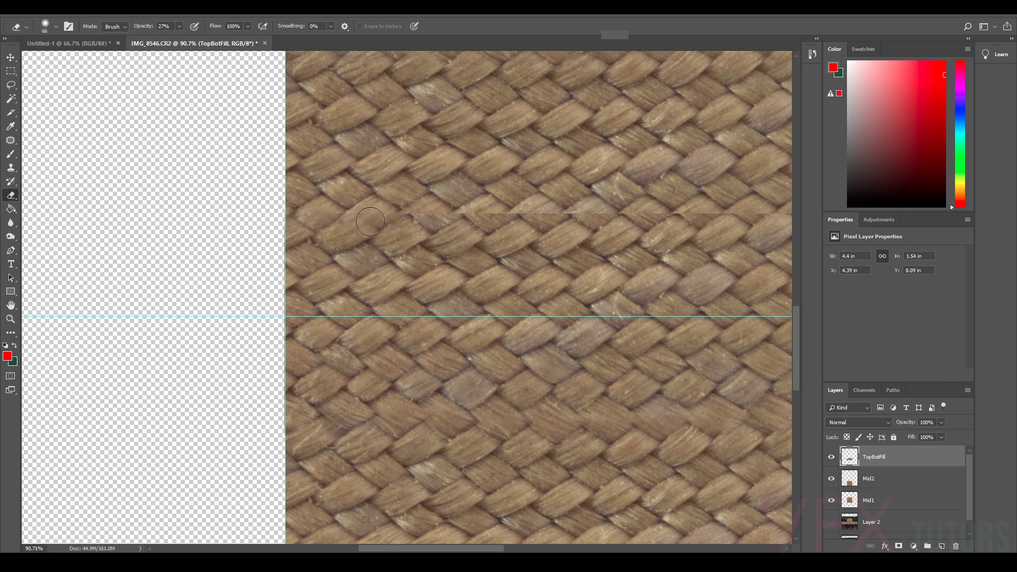
mouse_move(375, 219)
mouse_down()
mouse_move(424, 215)
mouse_move(401, 209)
mouse_move(356, 224)
mouse_move(480, 217)
mouse_move(422, 228)
mouse_up()
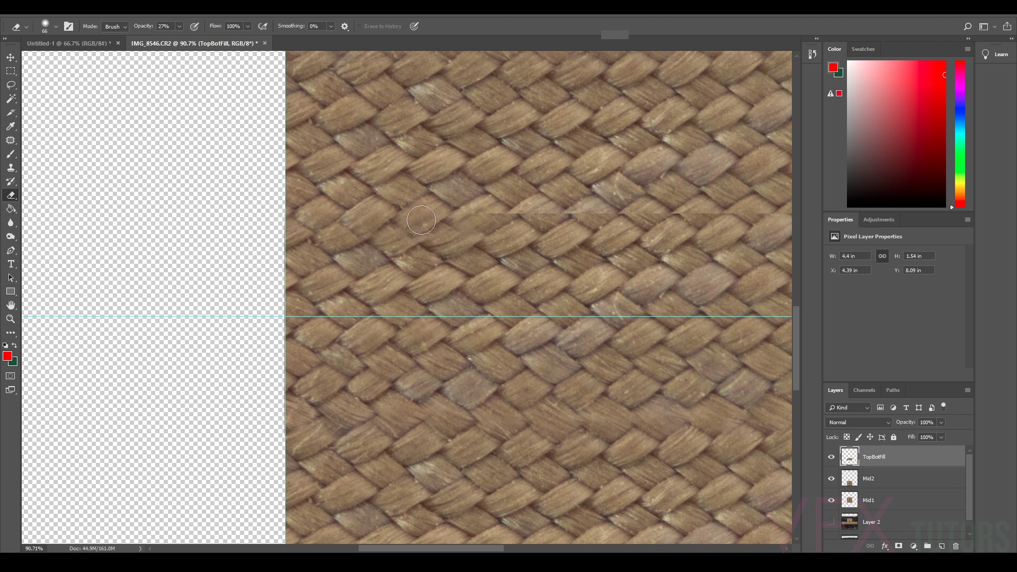
scroll(425, 217, down, 5)
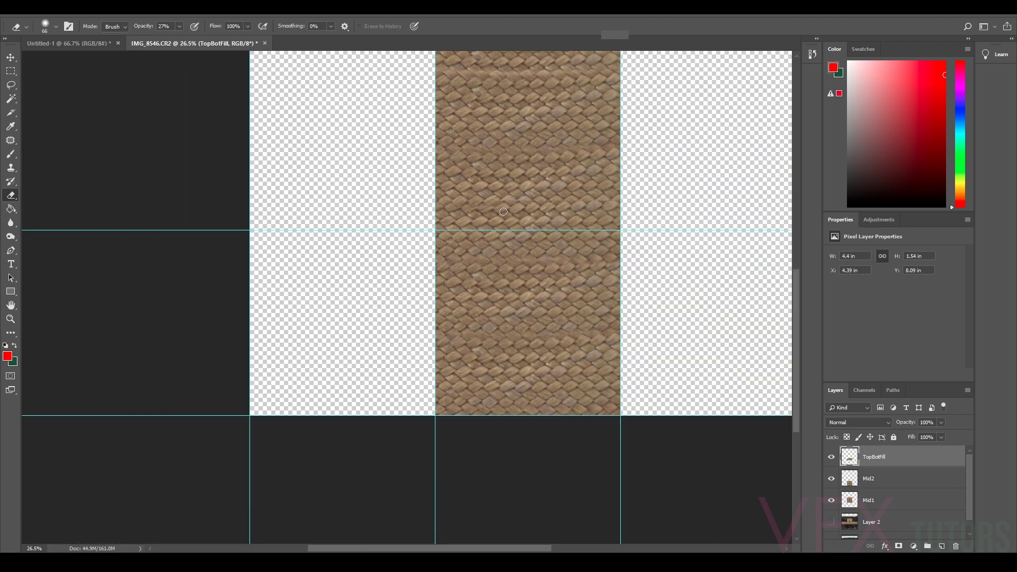
Enlarge the eraser to 97 px and soften the middle and right parts of TopBotFill's upper edge.
scroll(432, 199, up, 4)
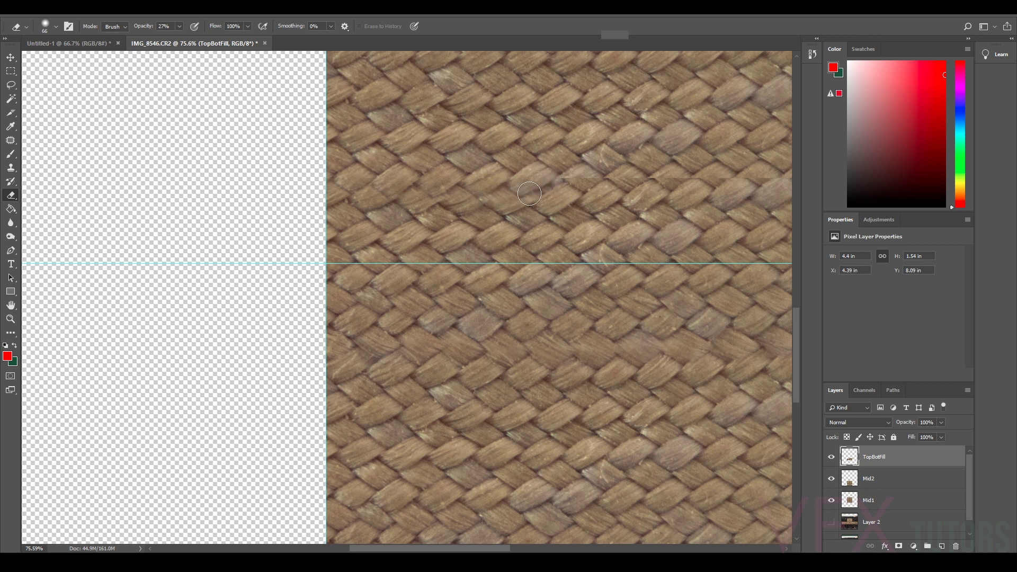
scroll(550, 182, down, 3)
scroll(556, 183, up, 4)
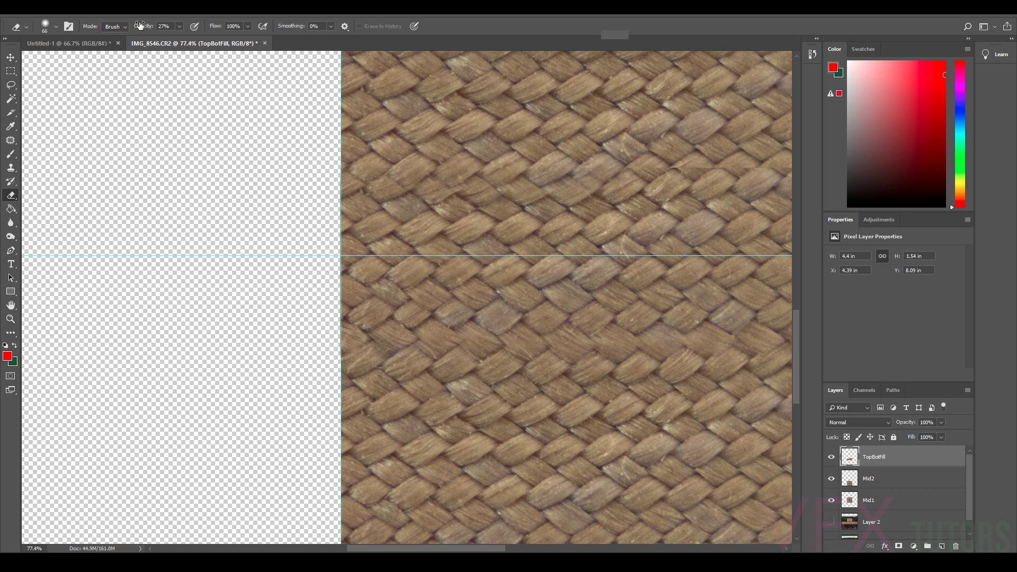
click(54, 27)
drag(85, 60, 90, 60)
mouse_move(653, 173)
mouse_down()
mouse_move(679, 173)
mouse_move(621, 168)
mouse_move(690, 167)
mouse_move(565, 166)
mouse_up()
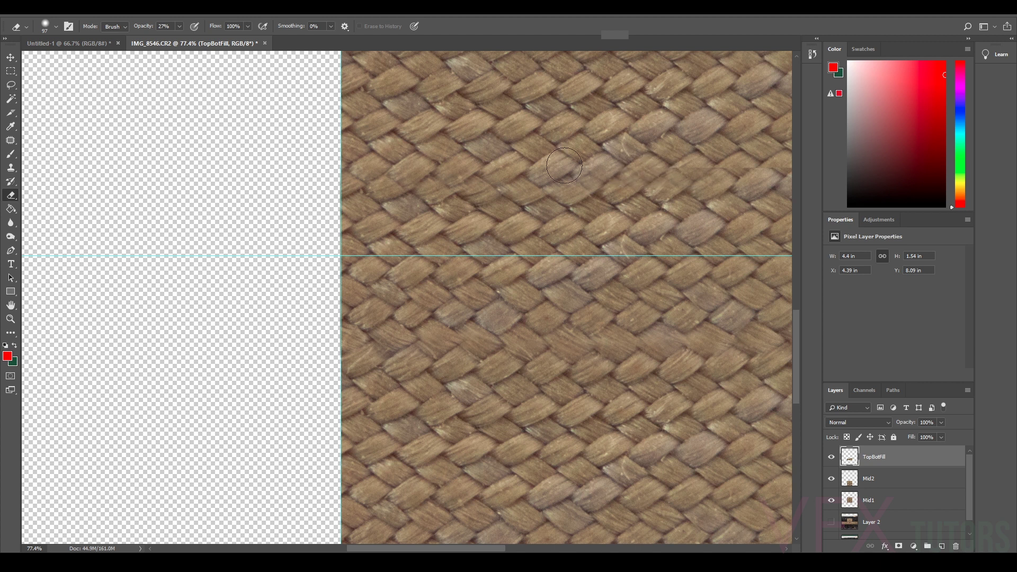
scroll(793, 144, down, 4)
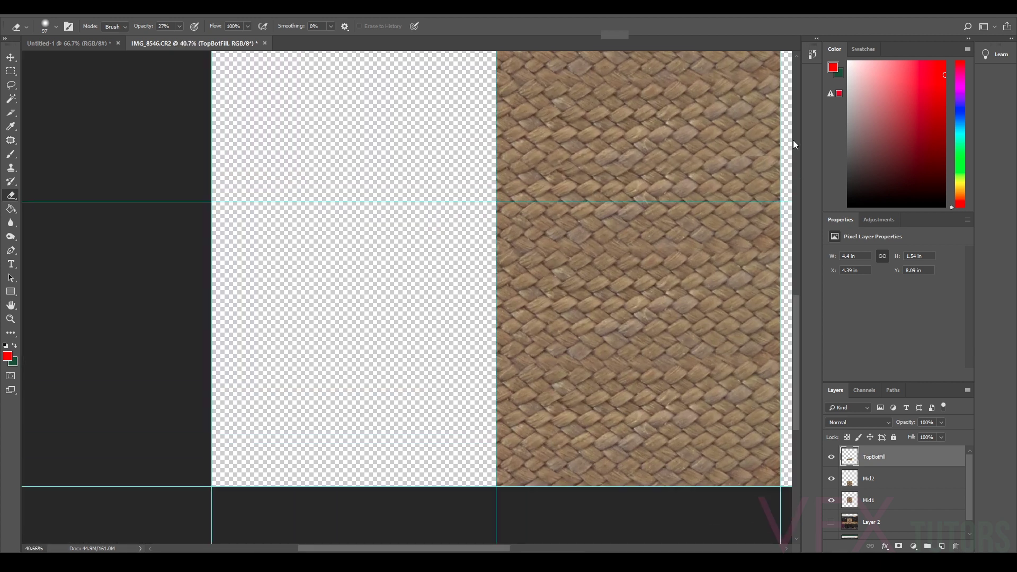
scroll(747, 156, up, 3)
mouse_move(739, 153)
mouse_down()
mouse_move(718, 154)
mouse_move(745, 149)
mouse_move(682, 149)
mouse_up()
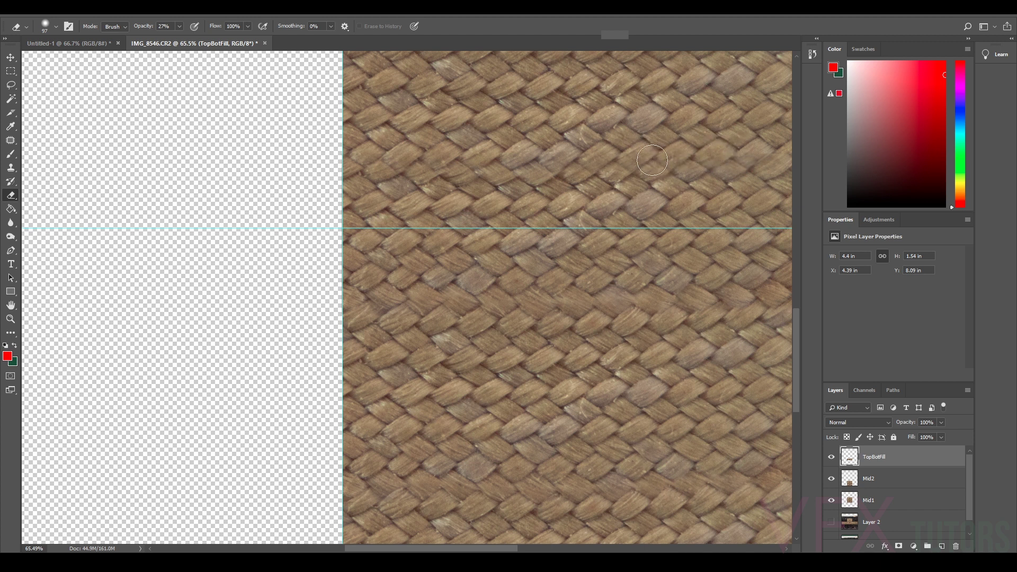
Clear the canvas guides and inspect the blended seam between Mid1 and Mid2 without them.
scroll(780, 152, down, 3)
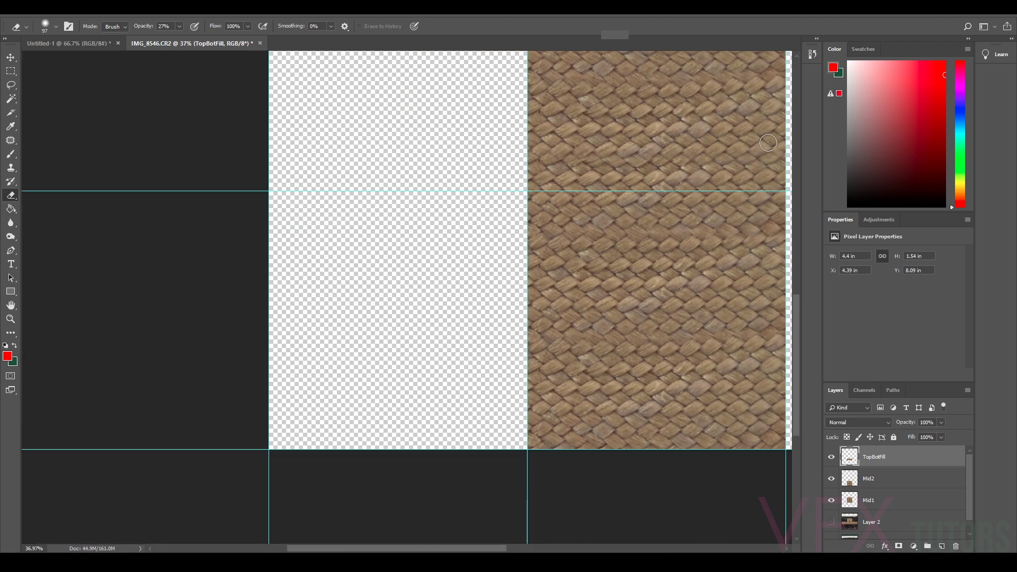
scroll(752, 152, up, 5)
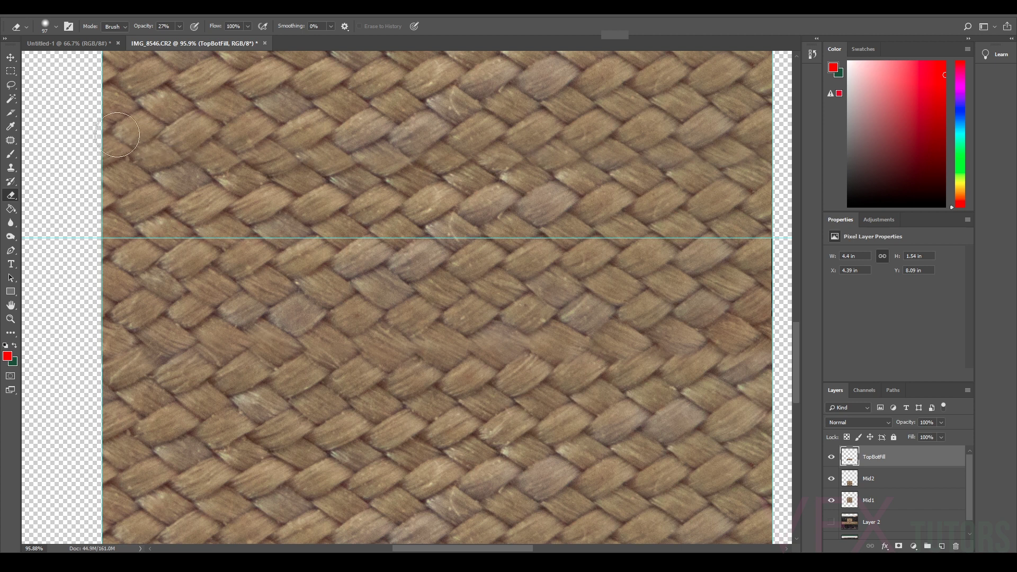
scroll(465, 137, down, 6)
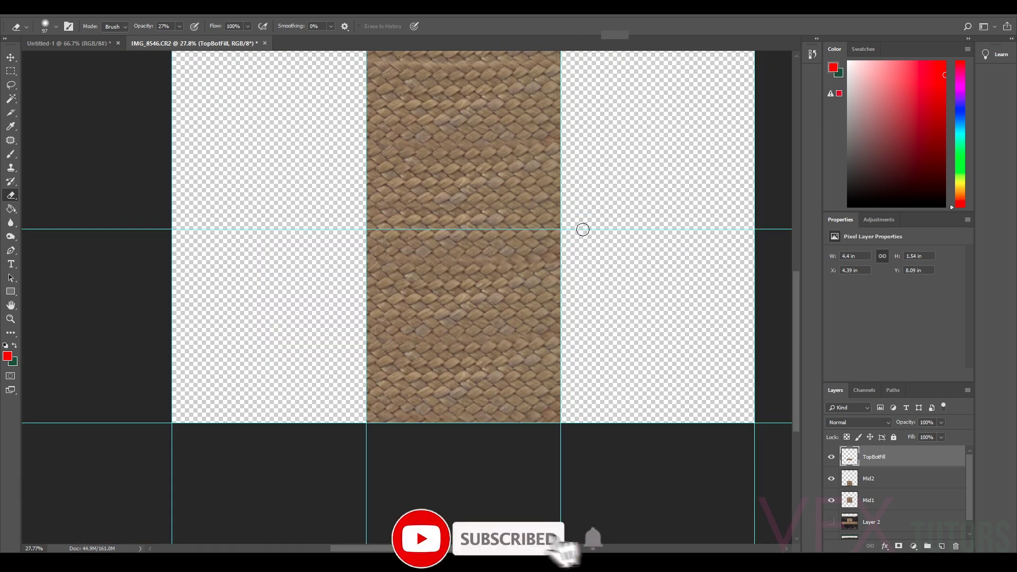
scroll(583, 227, down, 2)
scroll(542, 371, up, 3)
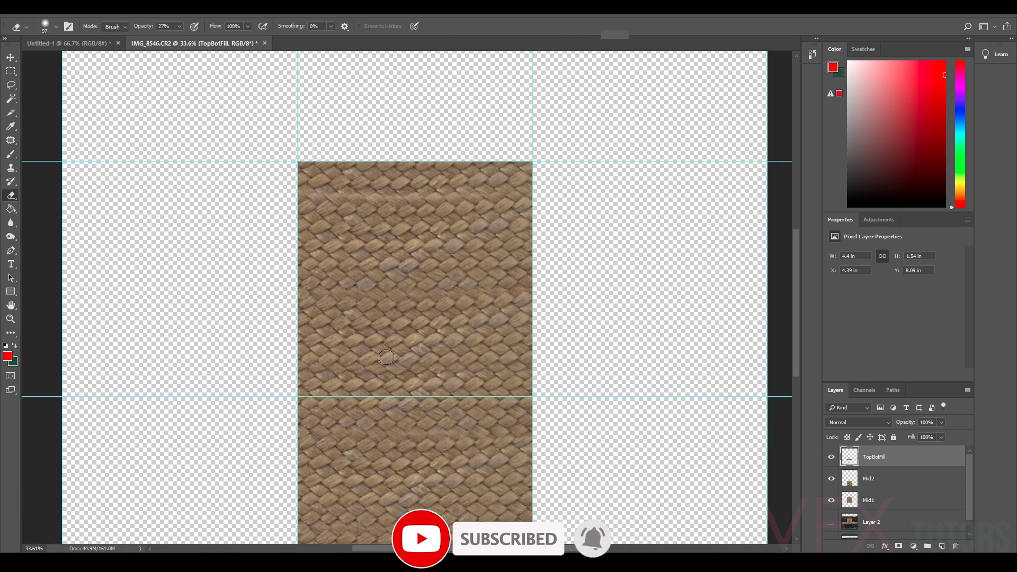
click(194, 16)
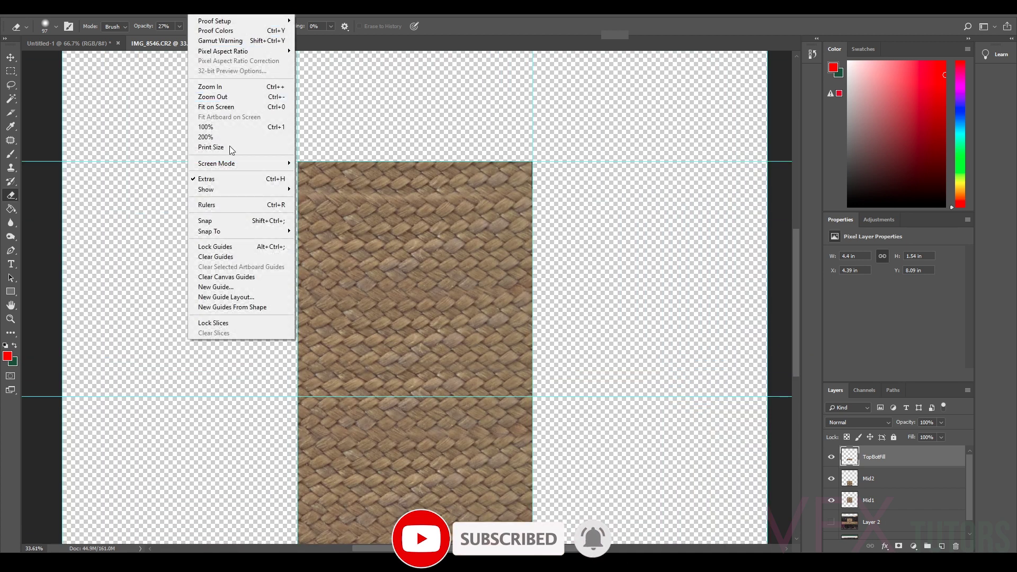
click(227, 277)
scroll(504, 470, down, 2)
scroll(464, 408, up, 1)
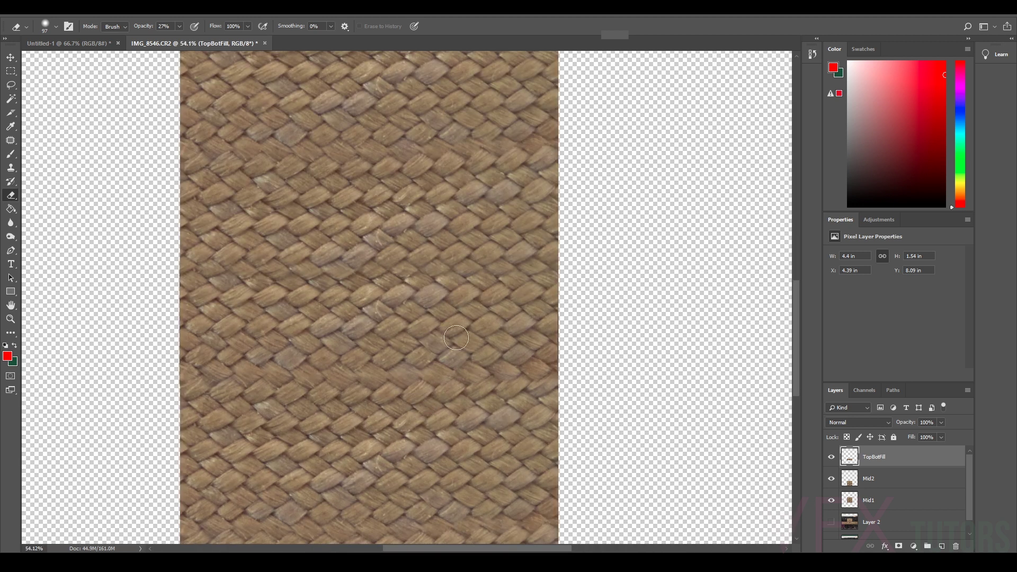
Inspect the blended weave and turn the guides back on.
scroll(453, 340, down, 3)
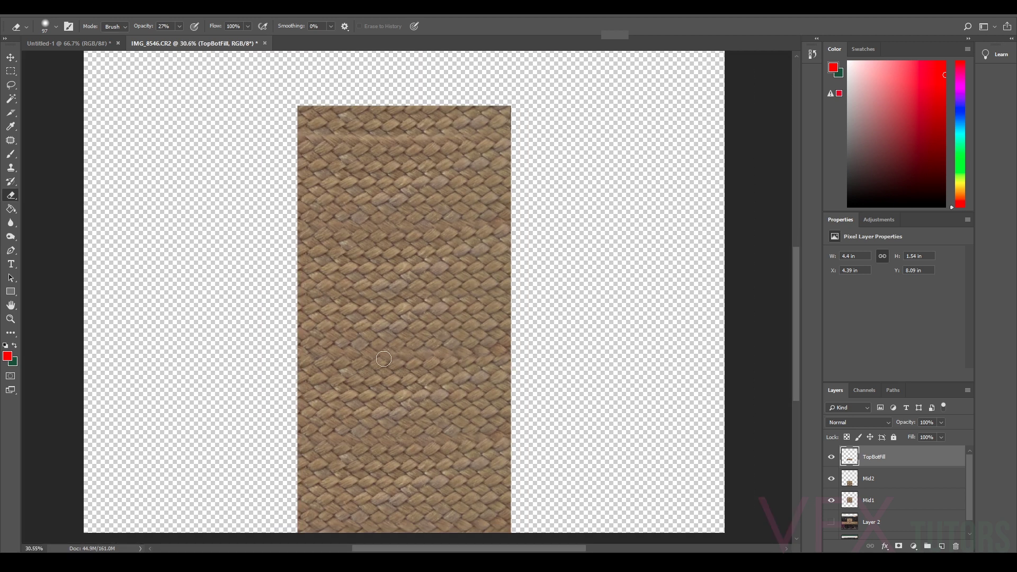
scroll(404, 355, up, 5)
scroll(412, 330, down, 7)
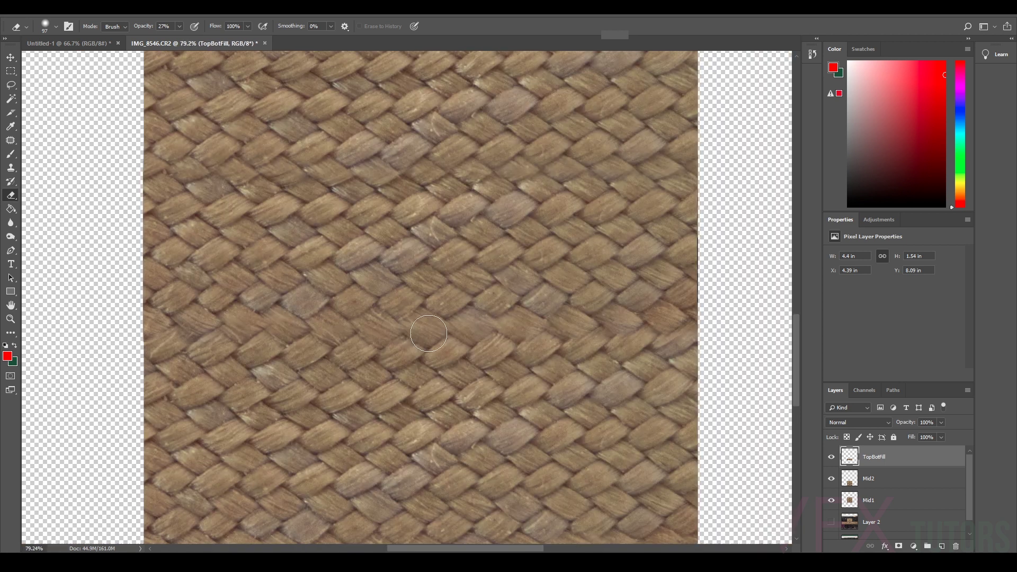
key(ctrl+semicolon)
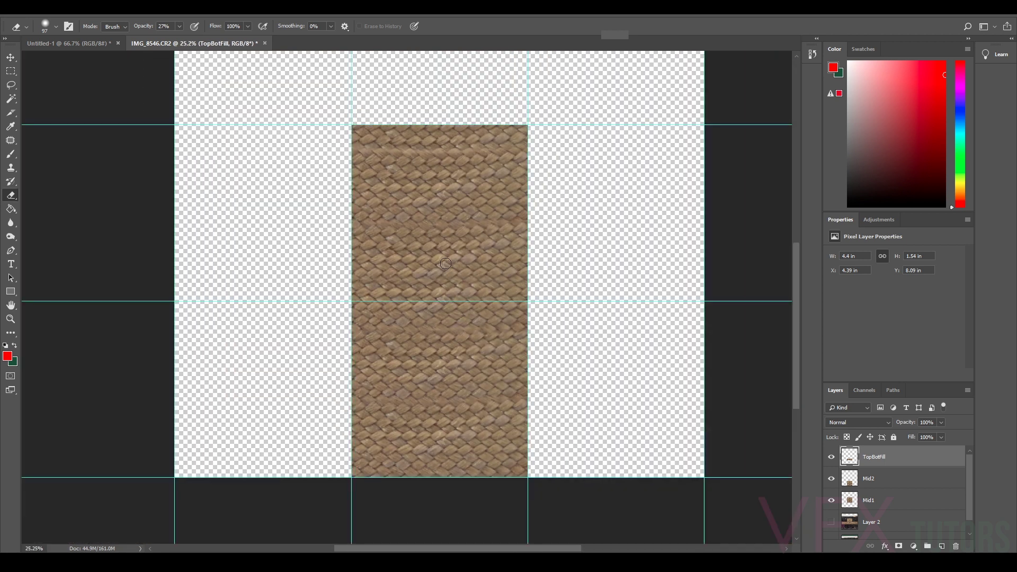
Merge the TopBotFill, Mid2 and Mid1 layers into a single layer.
shift+click(876, 480)
shift+click(872, 502)
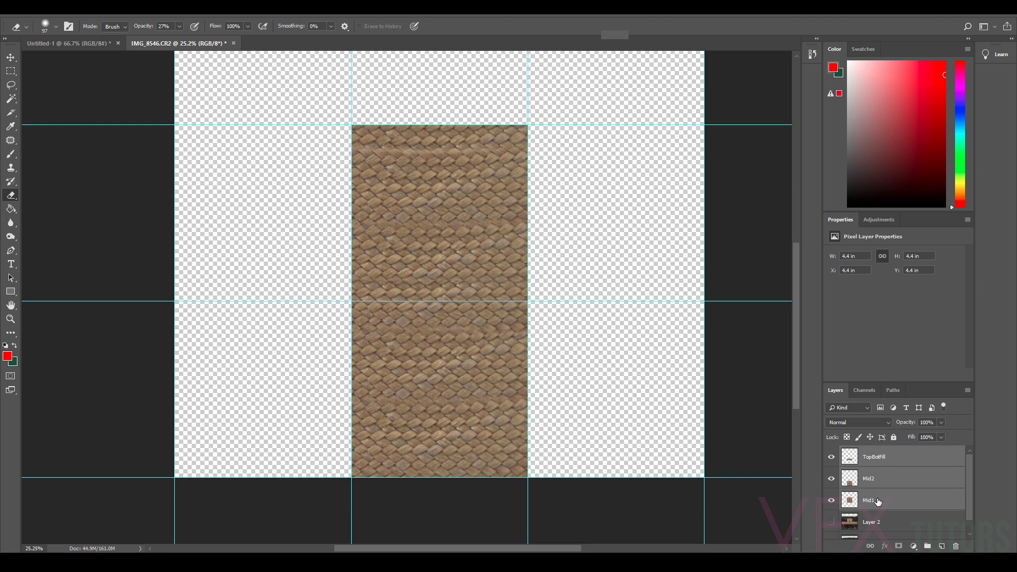
right_click(875, 501)
click(908, 362)
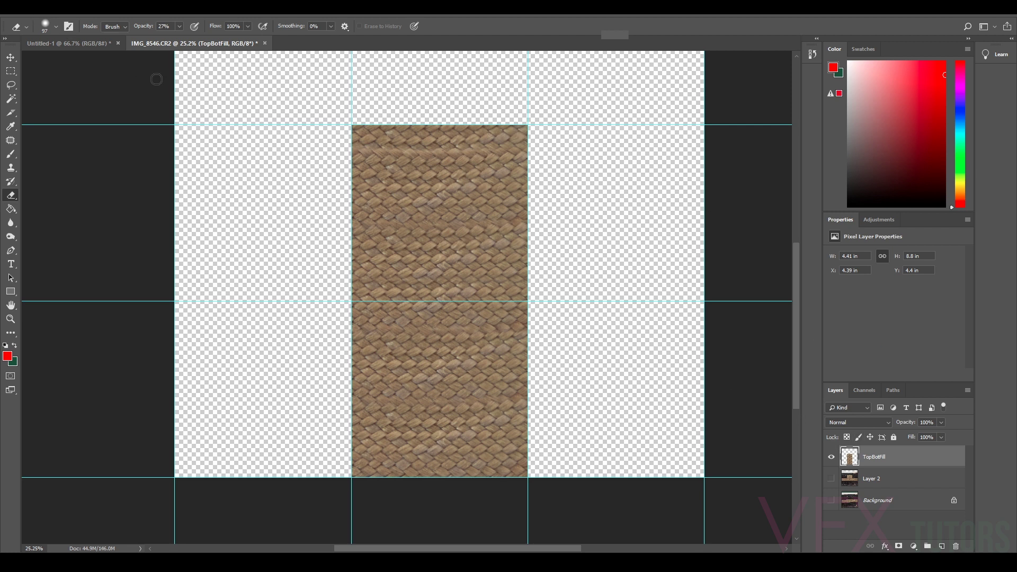
Enable snapping and copy the lower square of the weave, marqueed along the guides, to a new layer.
click(11, 72)
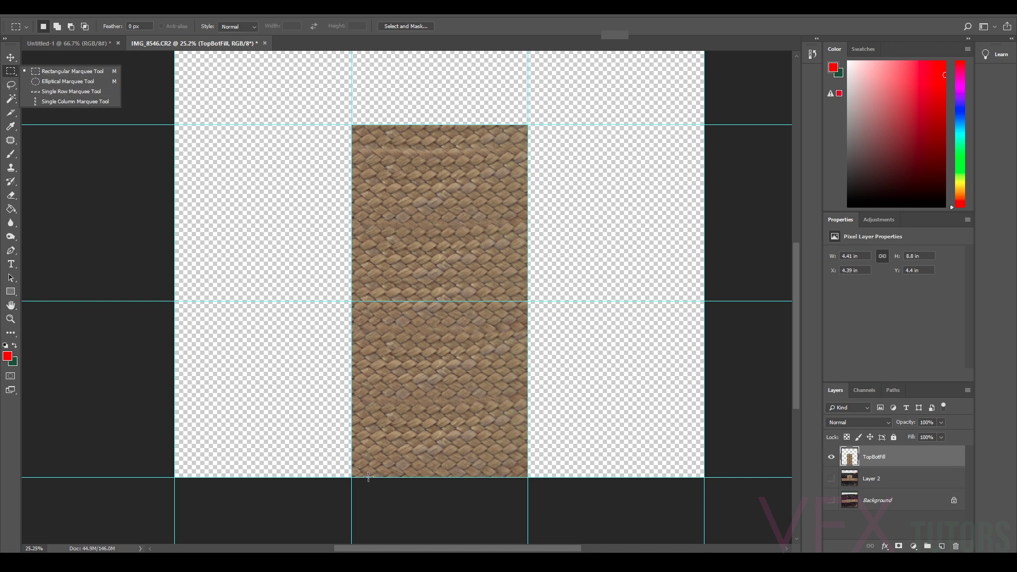
click(192, 13)
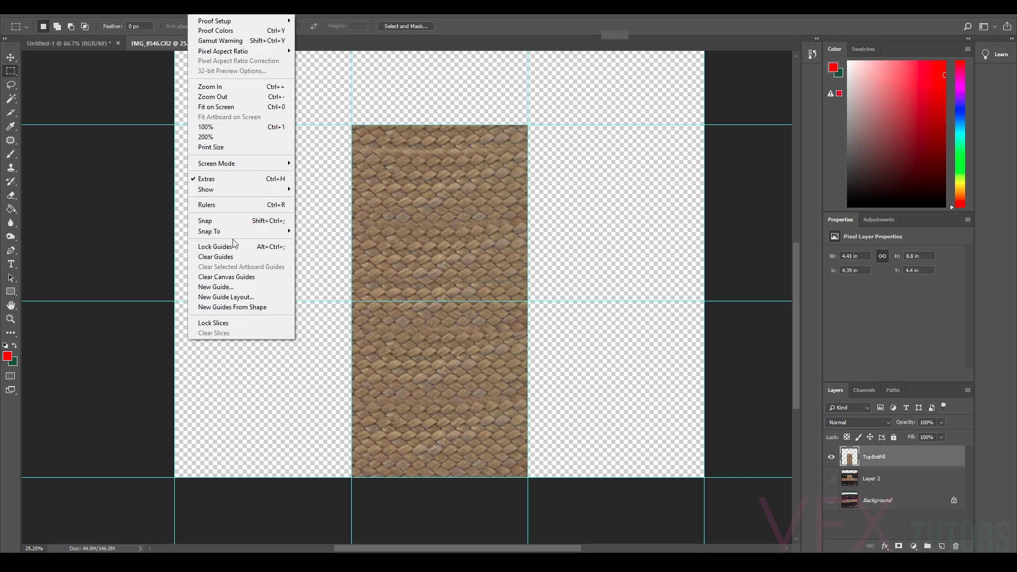
click(232, 222)
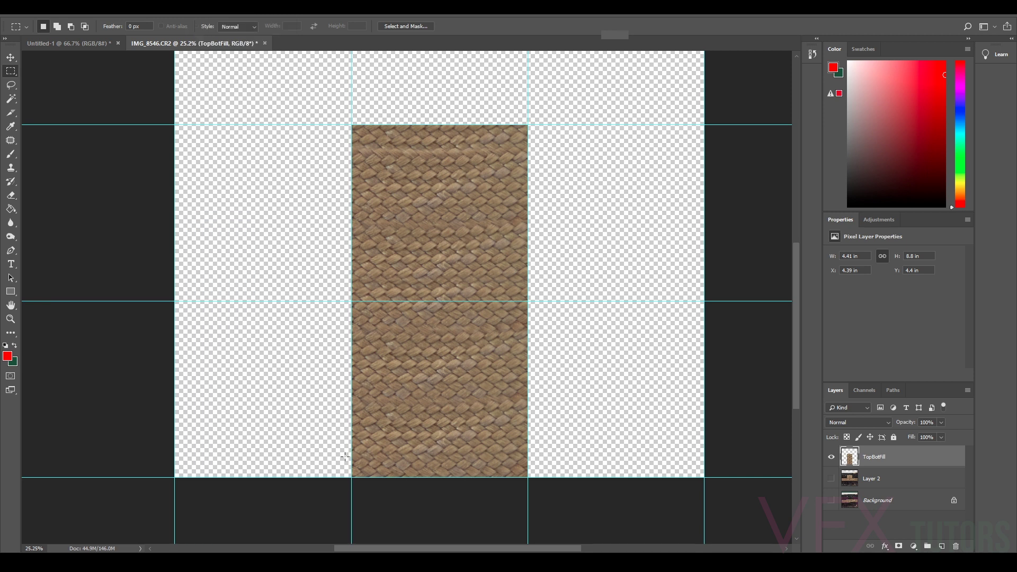
drag(350, 479, 530, 303)
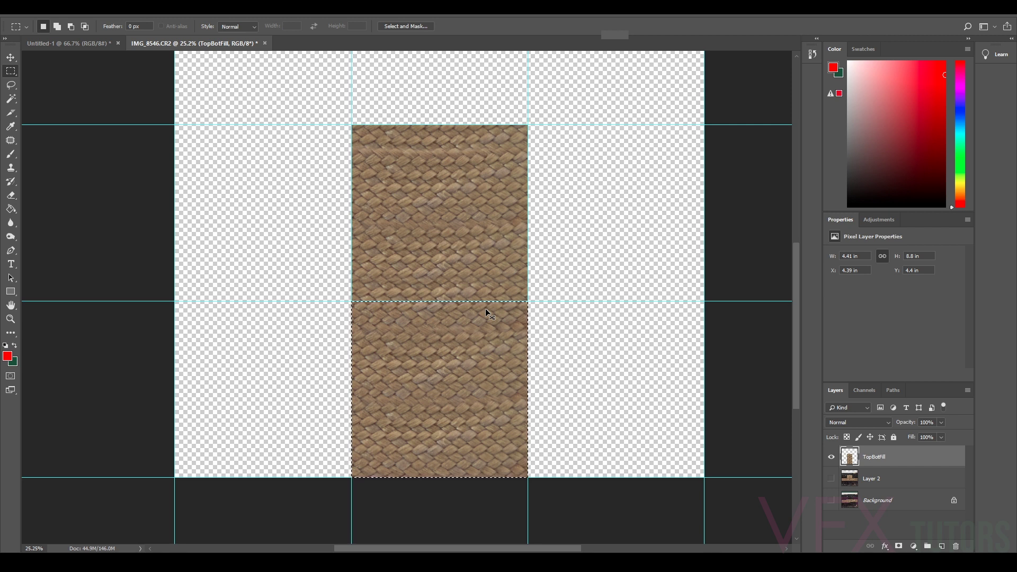
key(ctrl+j)
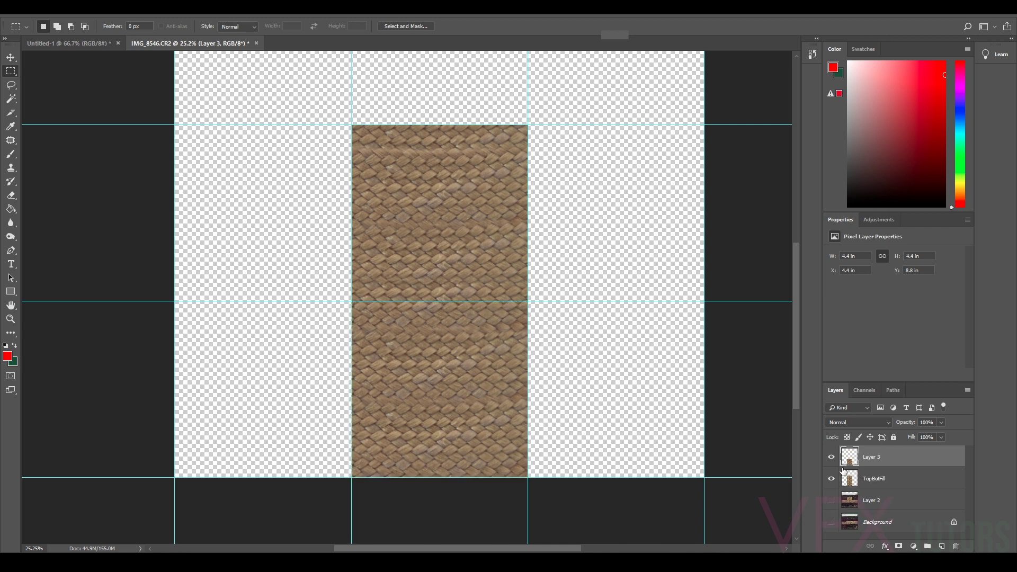
Hide the TopBotFill layer and move the copied tile up into the centre guide square.
click(831, 480)
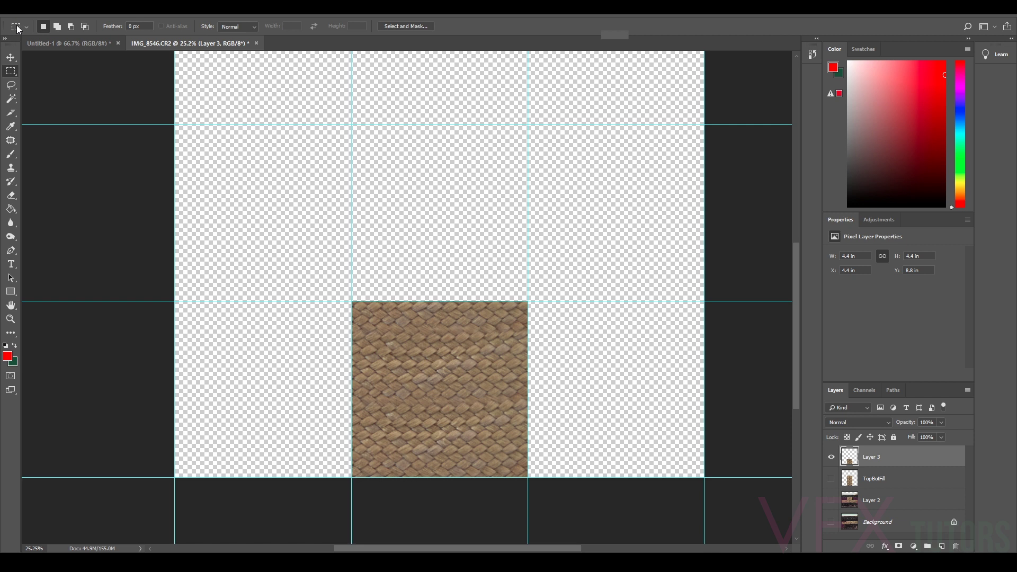
click(10, 57)
drag(457, 379, 456, 206)
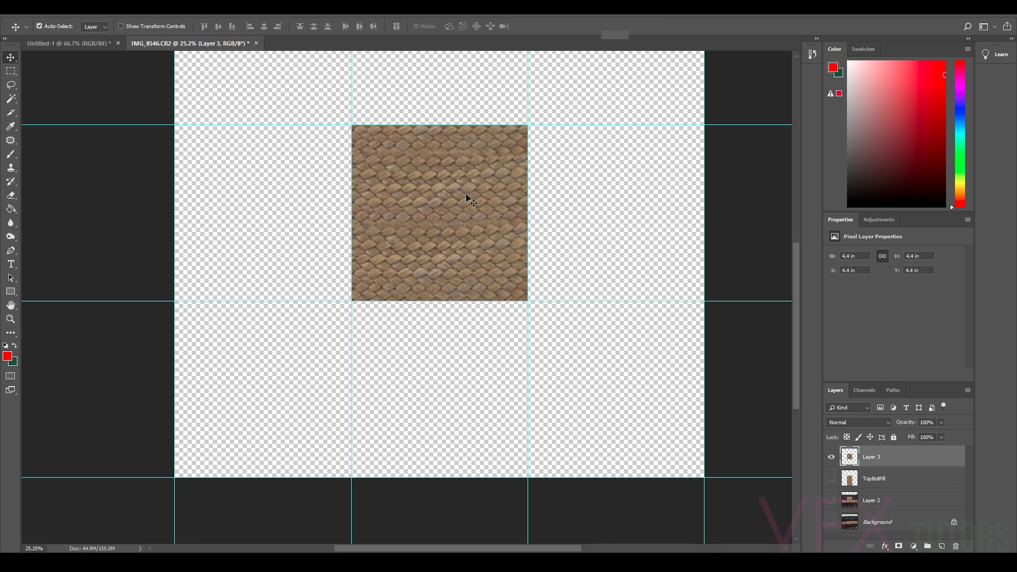
Show the TopBotFill layer again and examine the seam between the upper and lower tiles.
scroll(464, 154, up, 2)
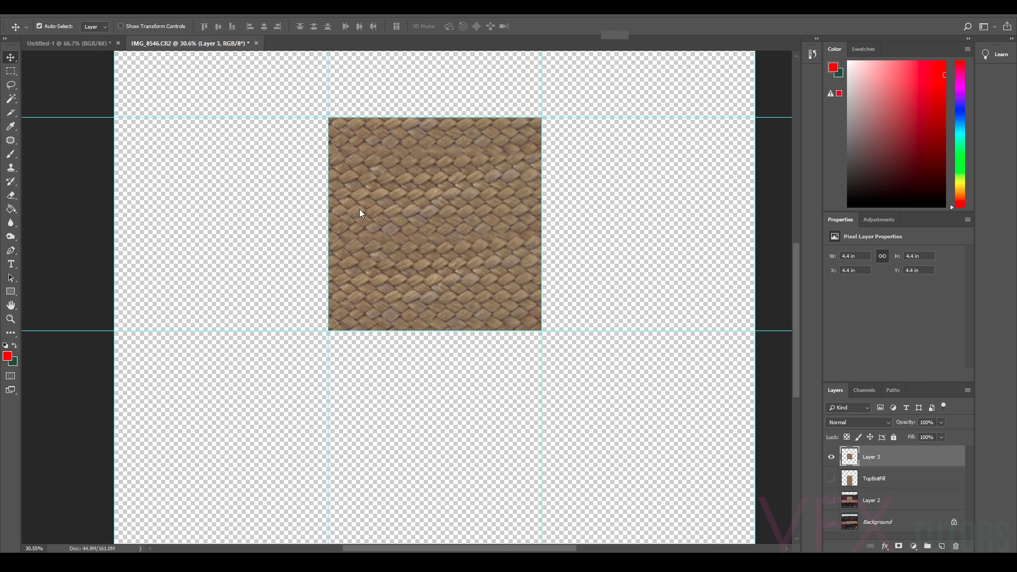
scroll(509, 196, down, 1)
scroll(502, 208, up, 2)
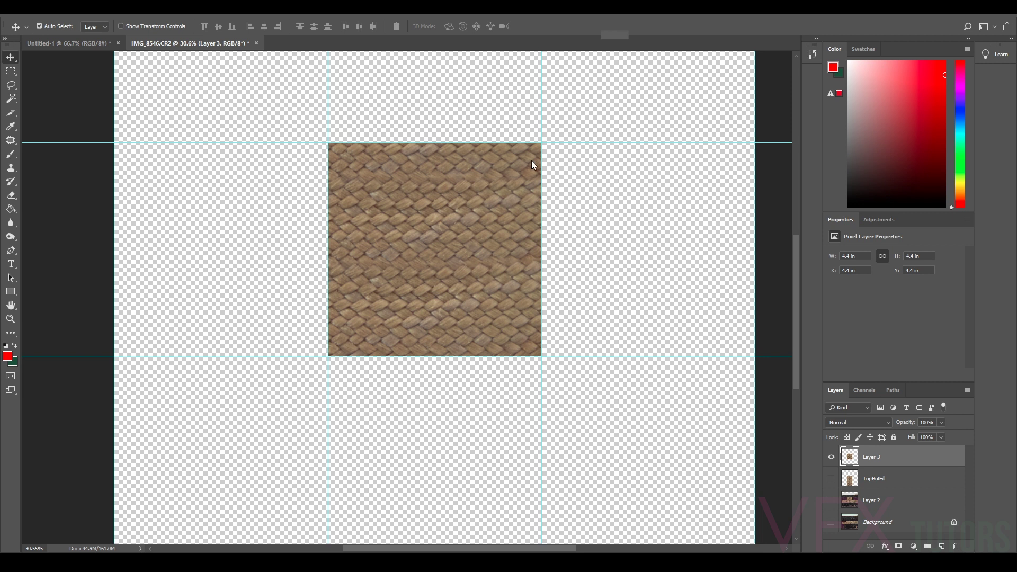
click(832, 480)
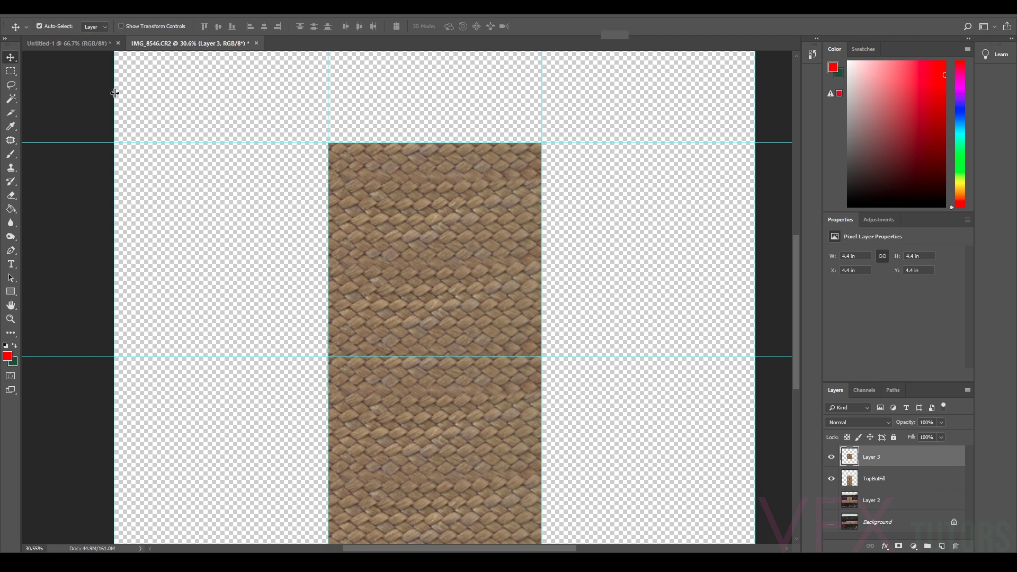
scroll(424, 364, up, 2)
scroll(435, 363, up, 2)
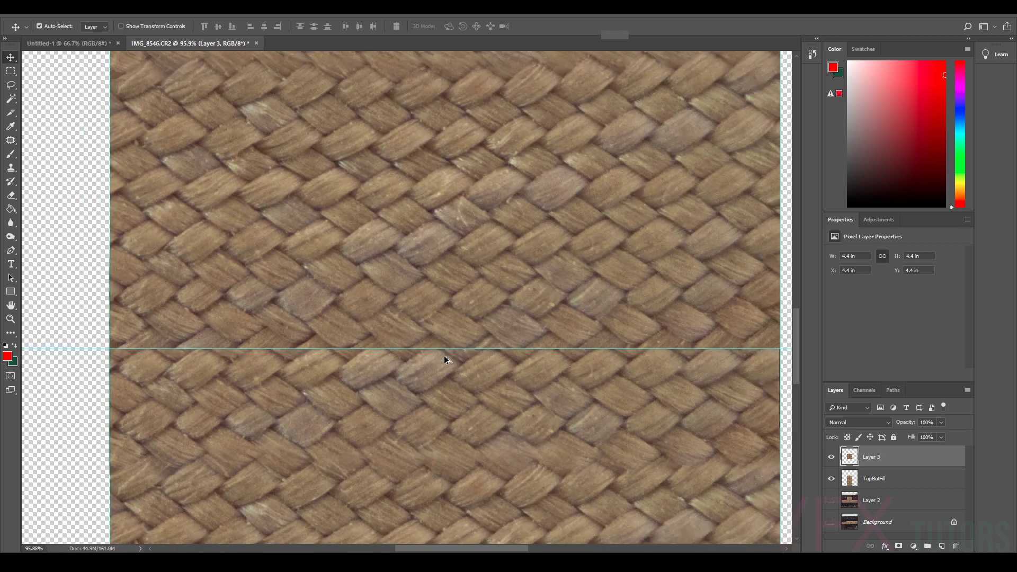
scroll(448, 361, down, 3)
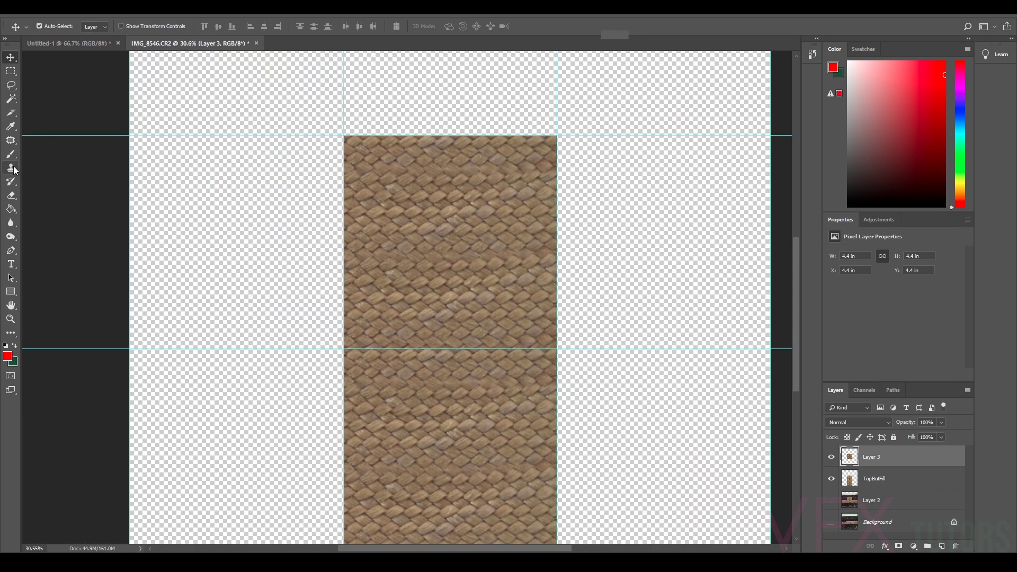
Erase the bottom strip of Layer 3 along the horizontal seam with a 417 px eraser at 100% opacity.
click(12, 198)
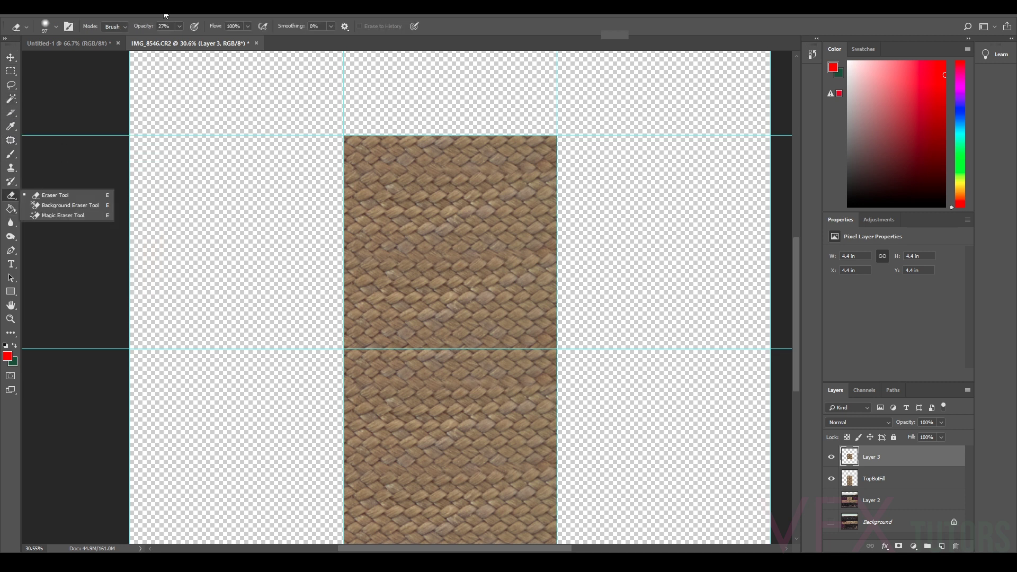
click(180, 26)
drag(180, 39, 347, 46)
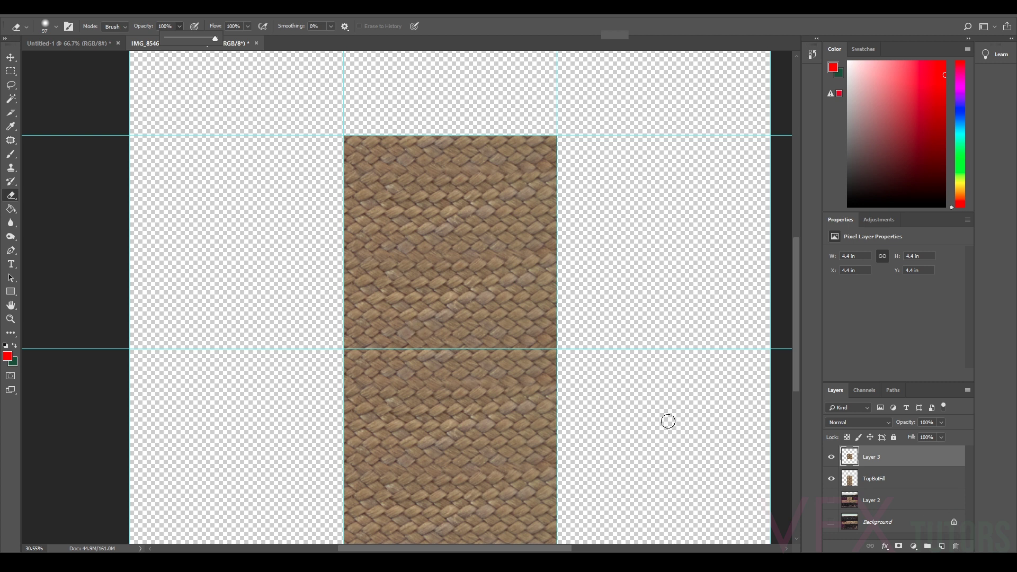
click(56, 26)
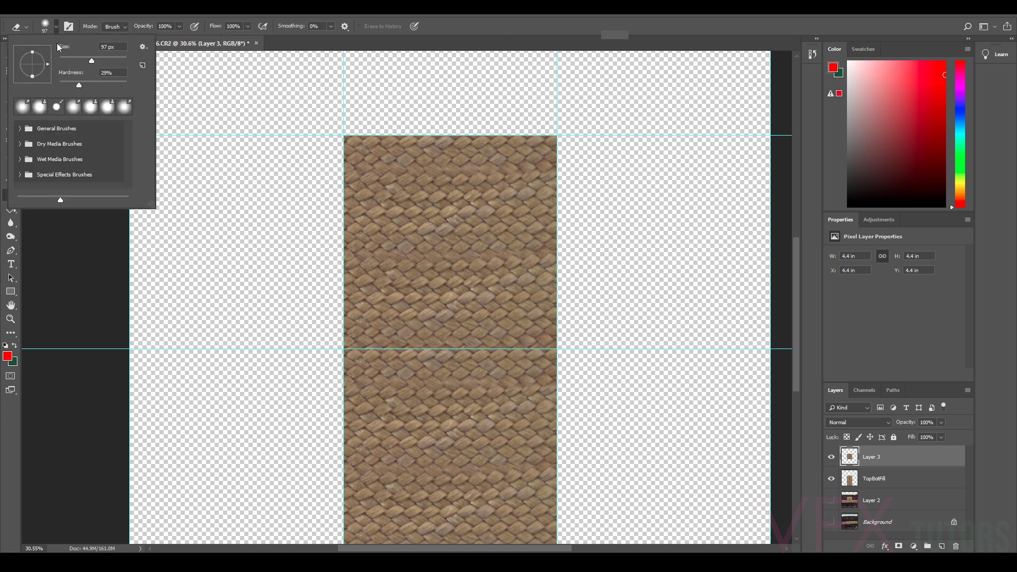
mouse_move(79, 84)
mouse_down()
mouse_move(101, 85)
mouse_move(126, 58)
mouse_up()
mouse_move(333, 337)
mouse_down()
mouse_move(565, 342)
mouse_move(395, 337)
mouse_move(352, 326)
mouse_move(404, 321)
mouse_move(349, 314)
mouse_move(556, 319)
mouse_move(548, 317)
mouse_move(339, 309)
mouse_move(561, 312)
mouse_move(564, 304)
mouse_move(343, 317)
mouse_move(576, 334)
mouse_move(346, 338)
mouse_move(589, 332)
mouse_move(283, 337)
mouse_move(520, 322)
mouse_move(505, 317)
mouse_move(276, 344)
mouse_move(561, 337)
mouse_move(353, 332)
mouse_move(420, 351)
mouse_up()
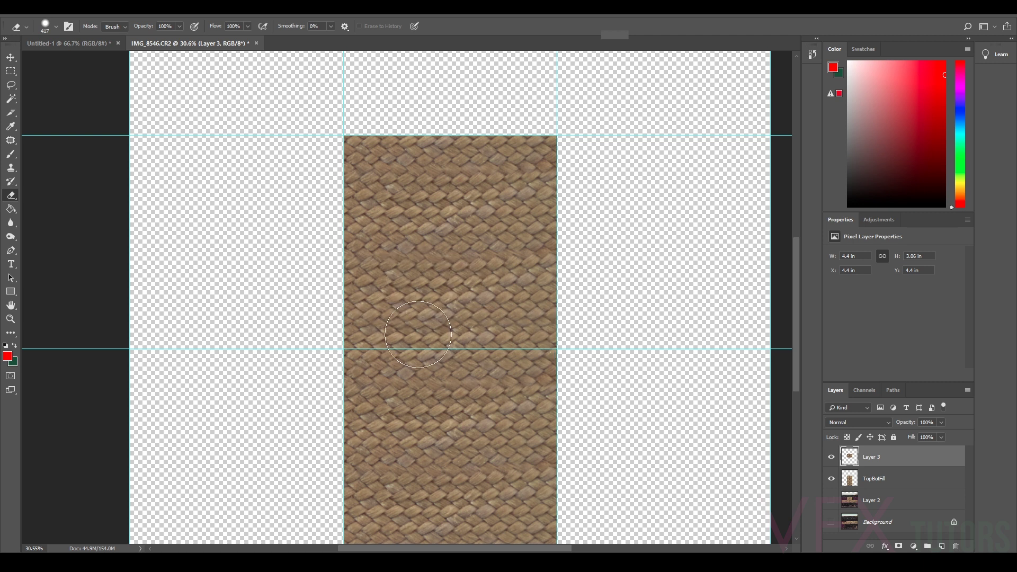
Check the blended seam and merge Layer 3 with the TopBotFill layer.
scroll(419, 335, up, 3)
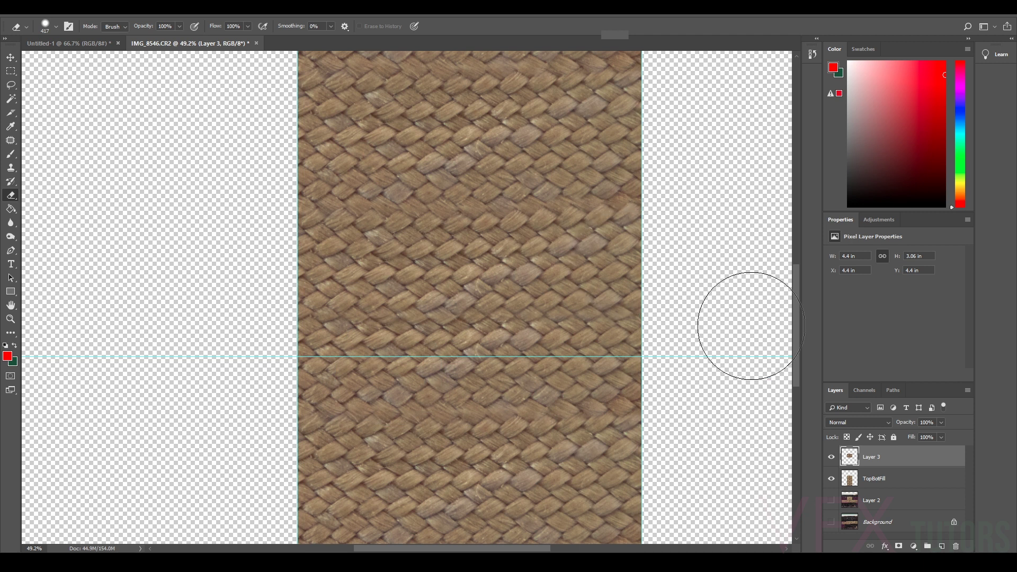
scroll(601, 284, down, 2)
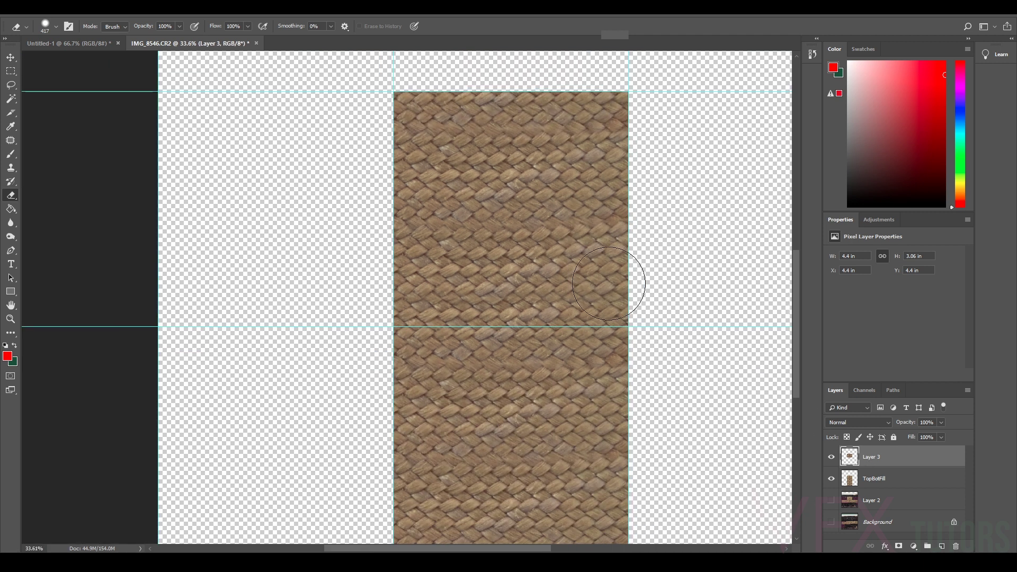
shift+click(887, 479)
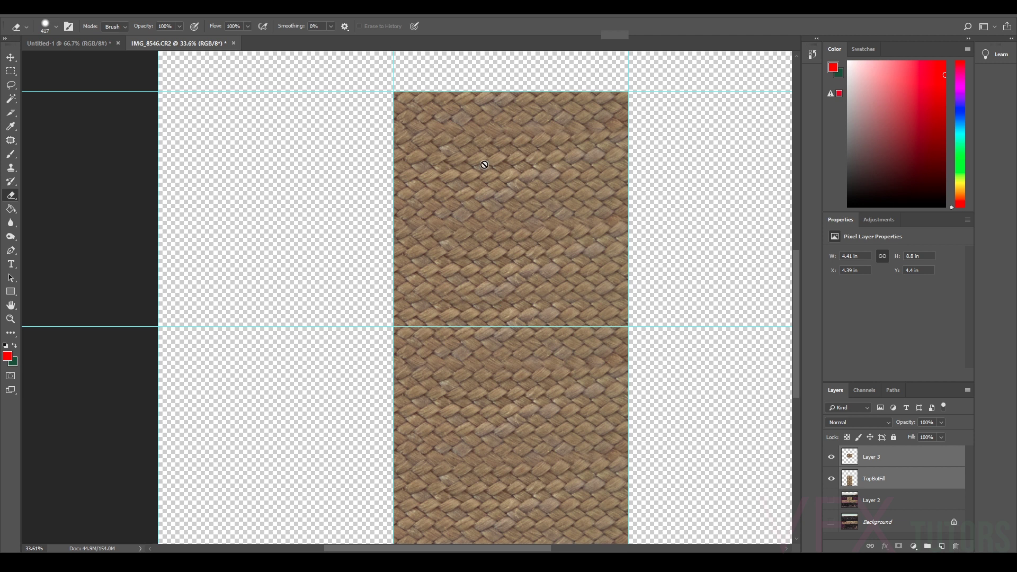
right_click(872, 473)
click(890, 336)
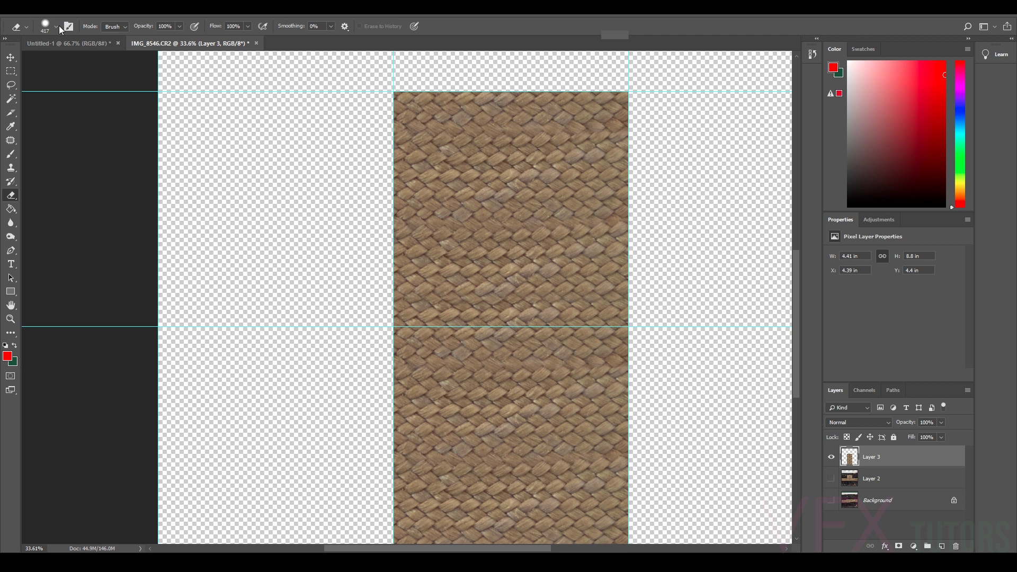
Copy the centre guide square of the merged weave to a new layer and hide Layer 3.
click(11, 71)
drag(394, 92, 629, 327)
key(ctrl+j)
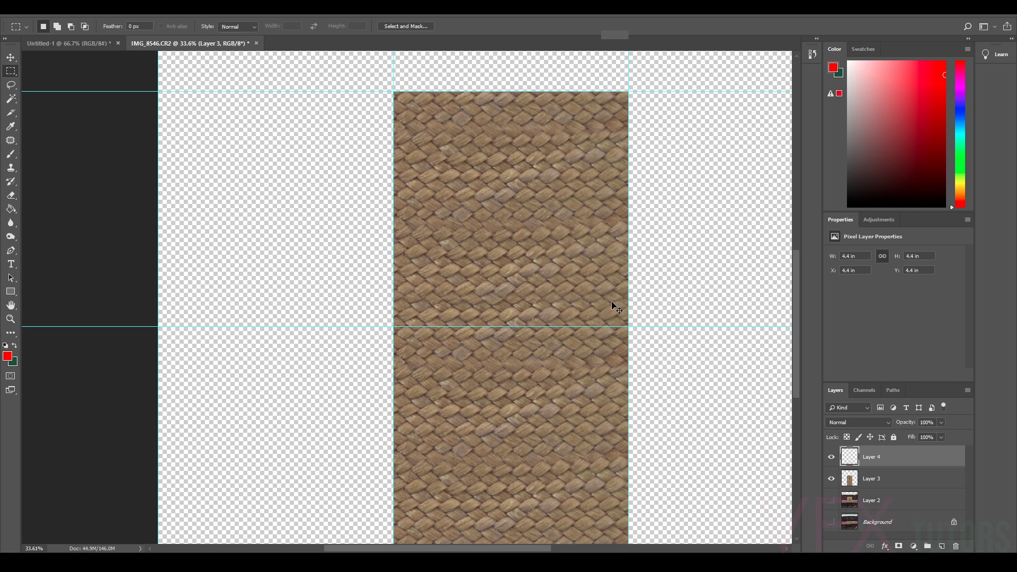
key(ctrl+b)
click(771, 151)
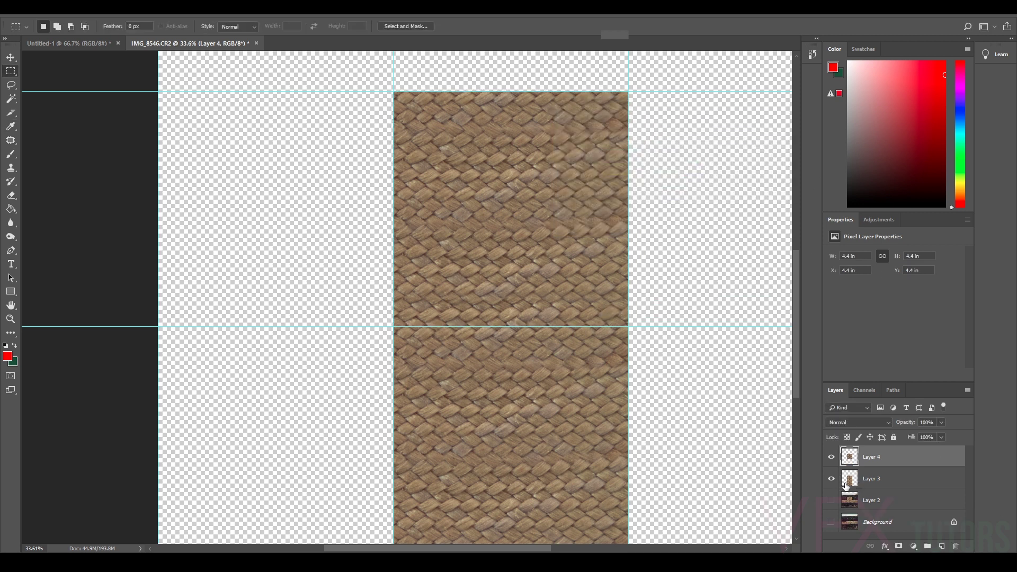
click(832, 480)
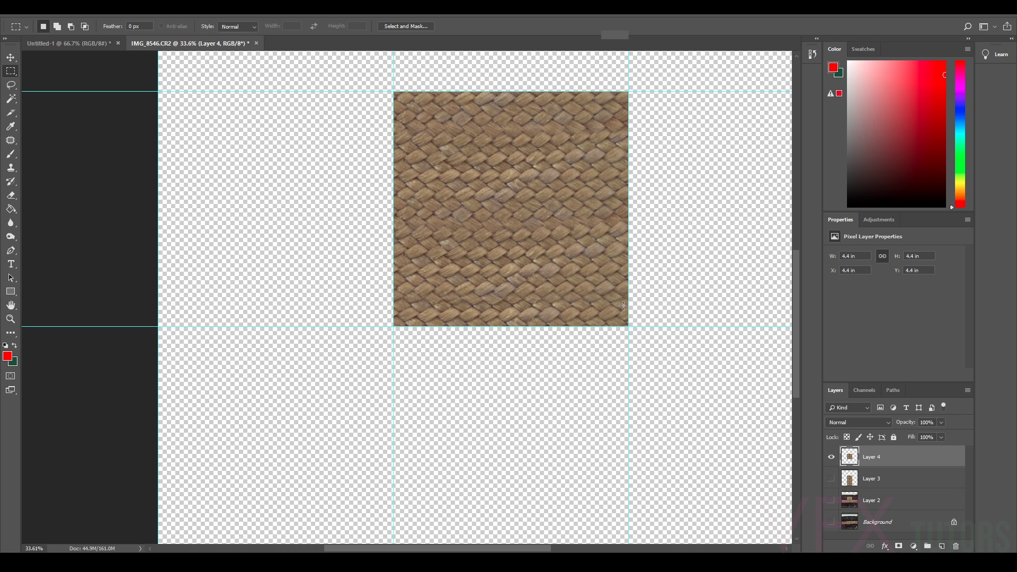
Duplicate the centre tile layer and snap the copy into the guide square directly below it.
drag(625, 312, 590, 400)
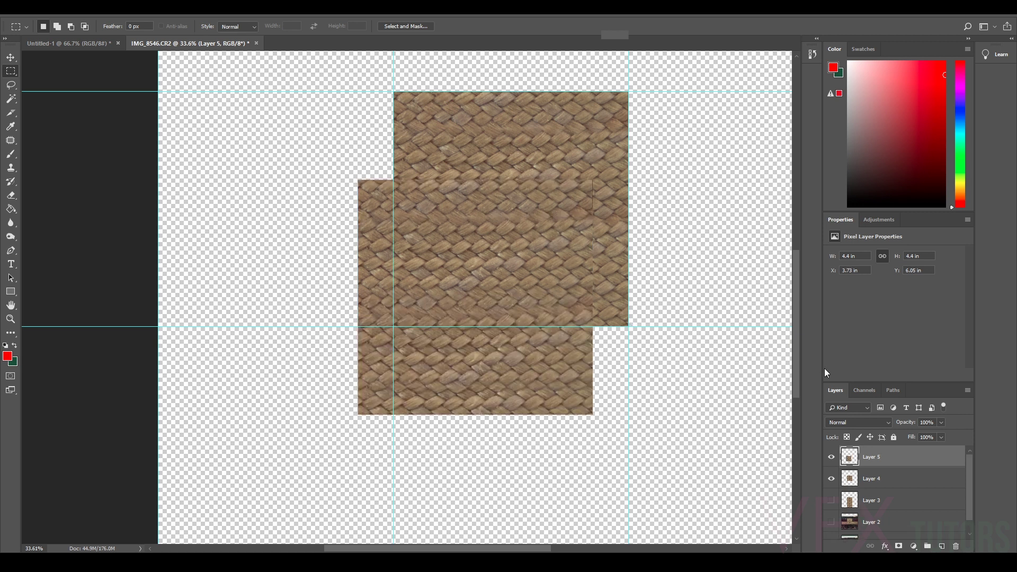
click(11, 57)
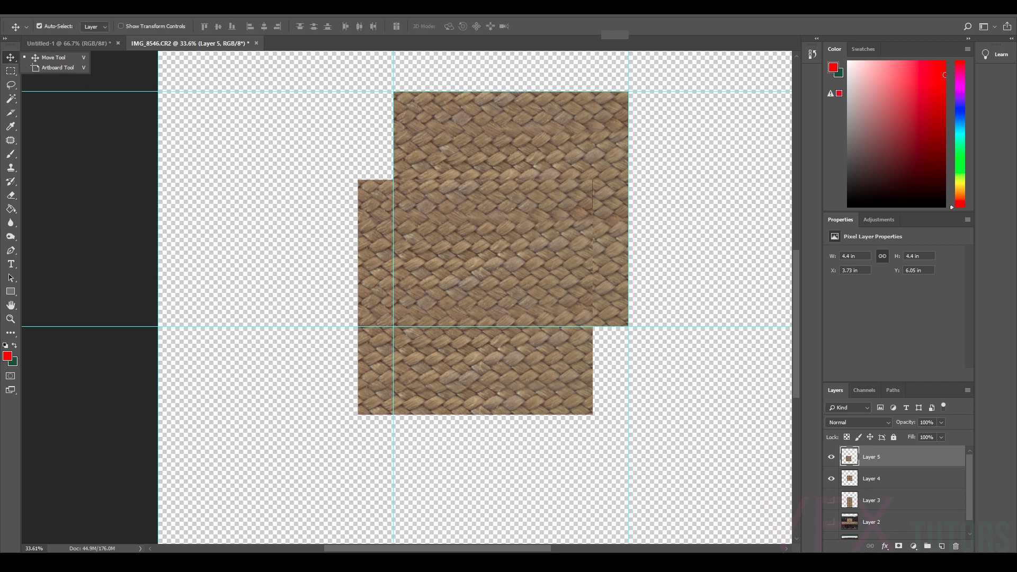
drag(445, 395, 499, 512)
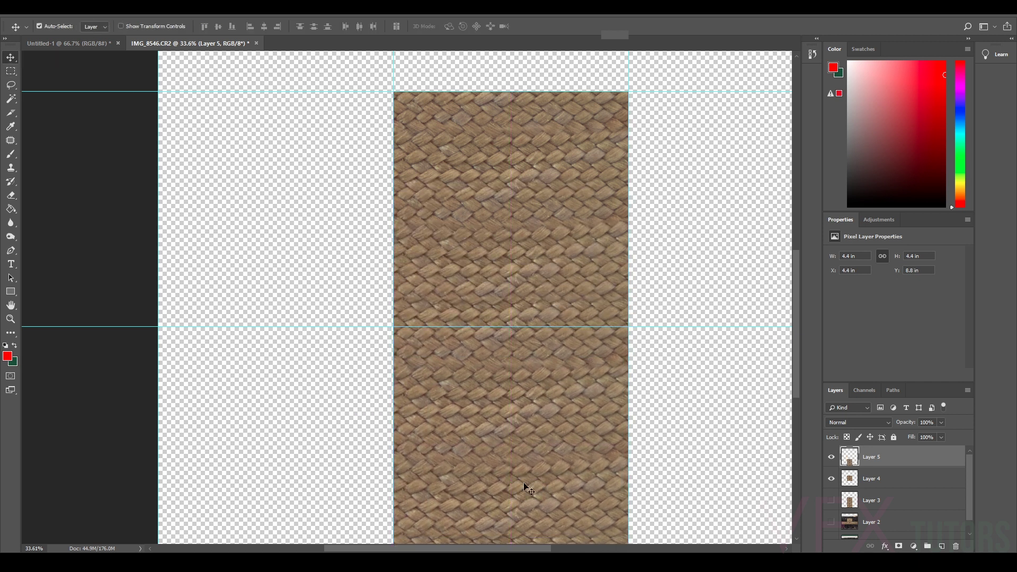
Clear all guides and move the Layer 5 tile flush against the right side of the centre tile.
click(201, 15)
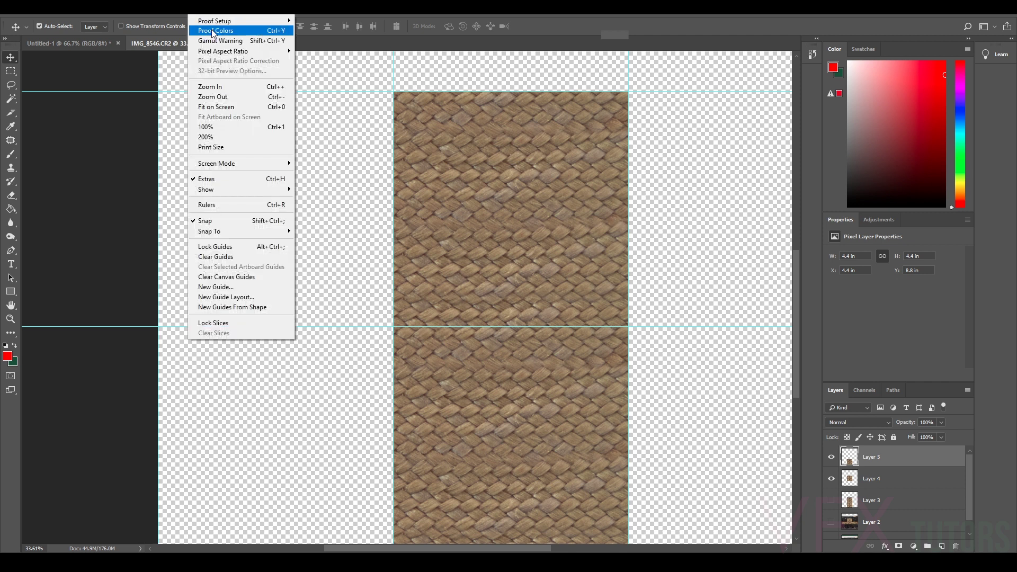
click(232, 260)
key(ctrl+0)
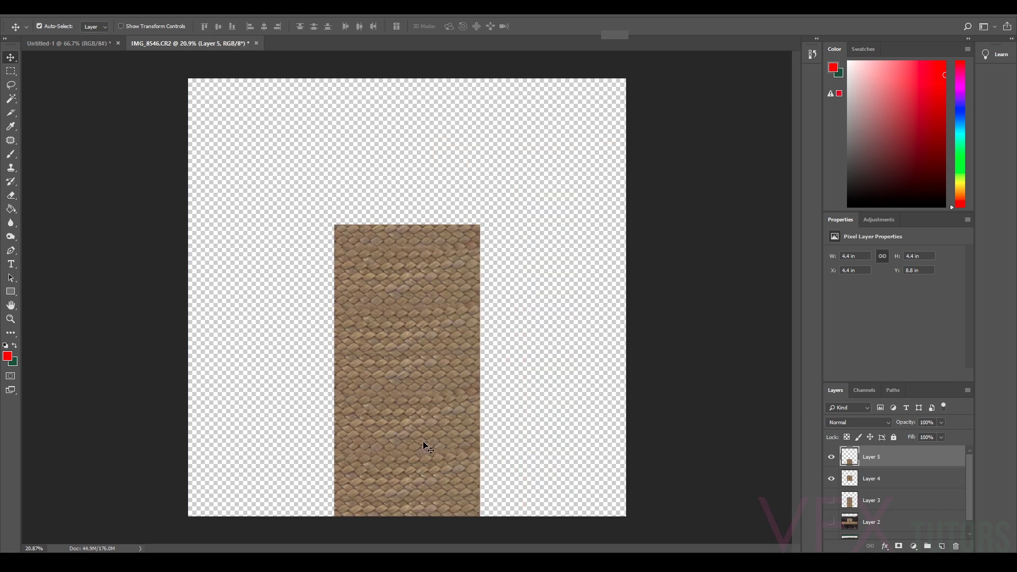
drag(396, 459, 551, 293)
click(539, 180)
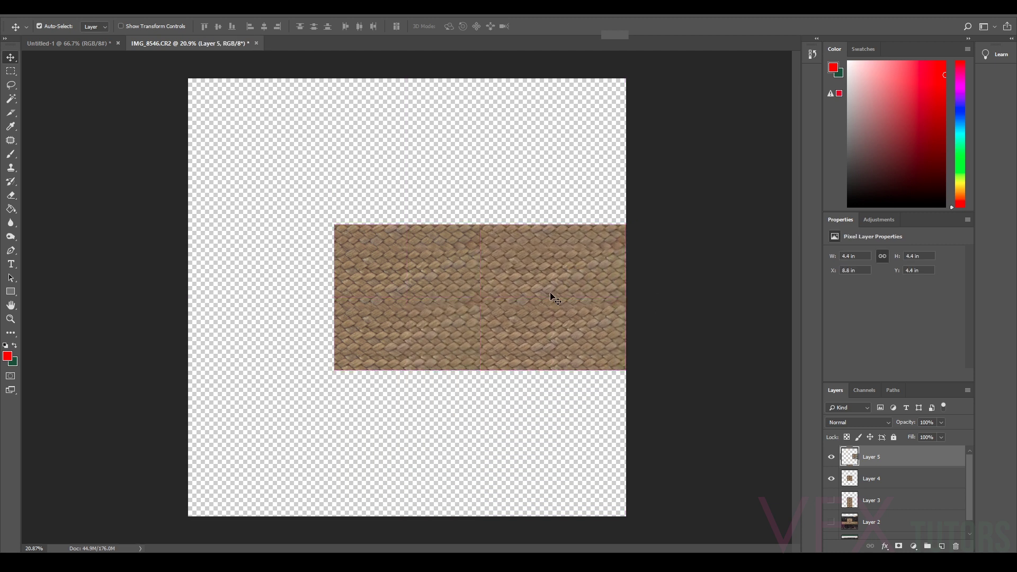
Rename the centre tile layer Mid1 and the right tile layer Mid2, and toggle Mid2's visibility to compare the seam.
double_click(874, 480)
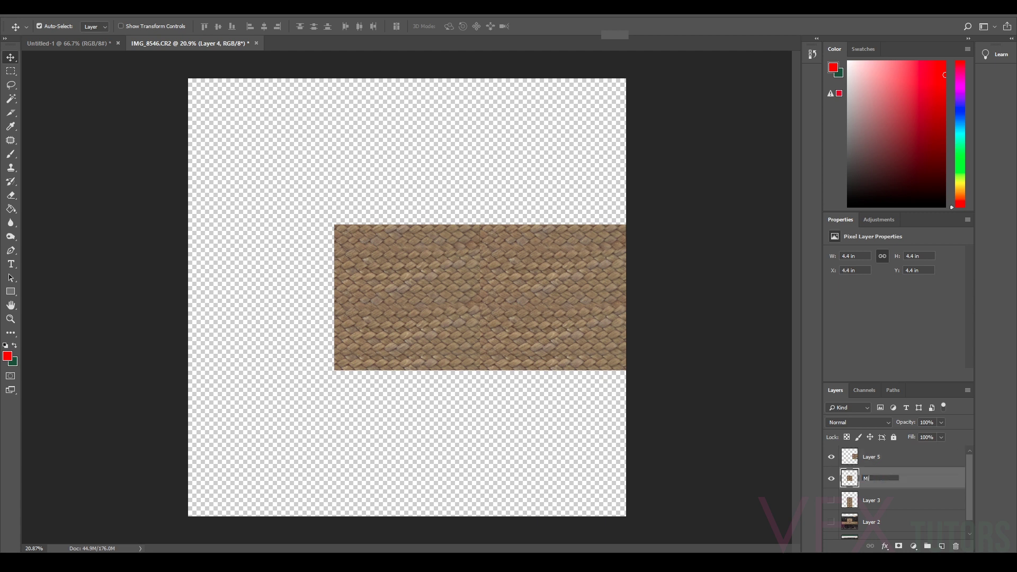
text(Mid1)
key(Return)
double_click(872, 457)
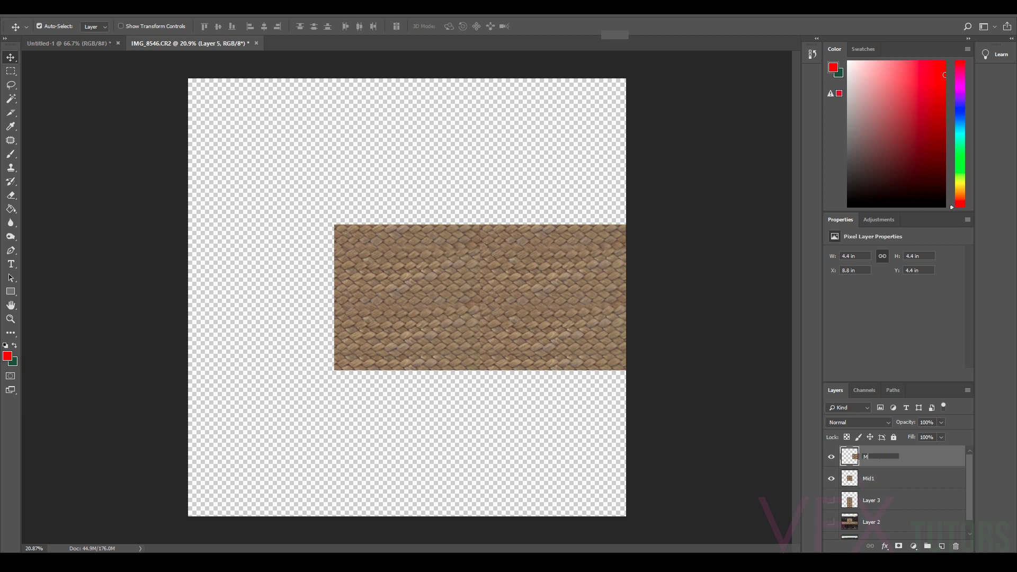
text(Mid2)
key(Return)
scroll(477, 287, up, 3)
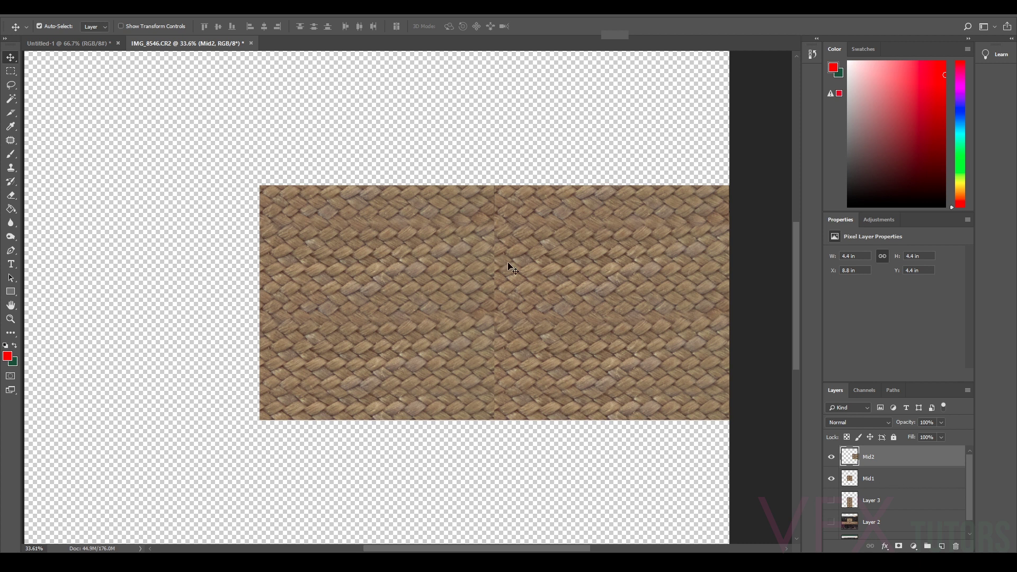
click(831, 459)
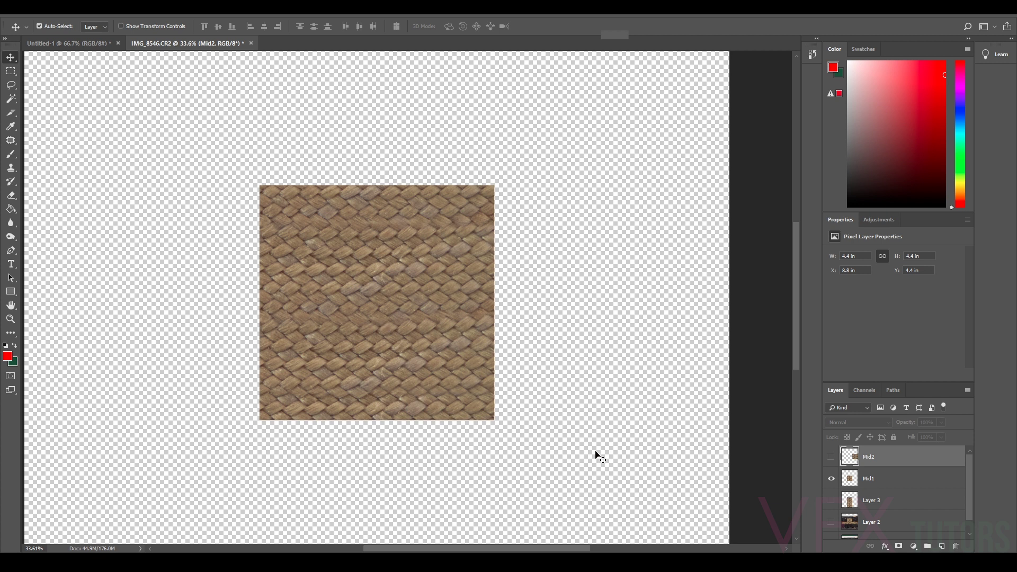
click(831, 459)
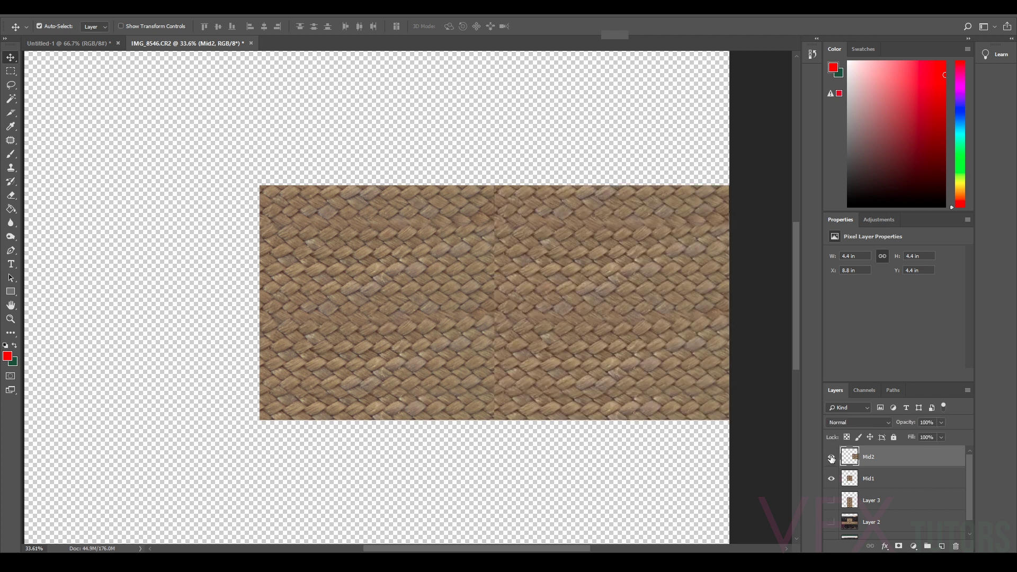
Select the Mid1 layer and add a canvas guide layout with 3 columns and 3 rows.
click(875, 480)
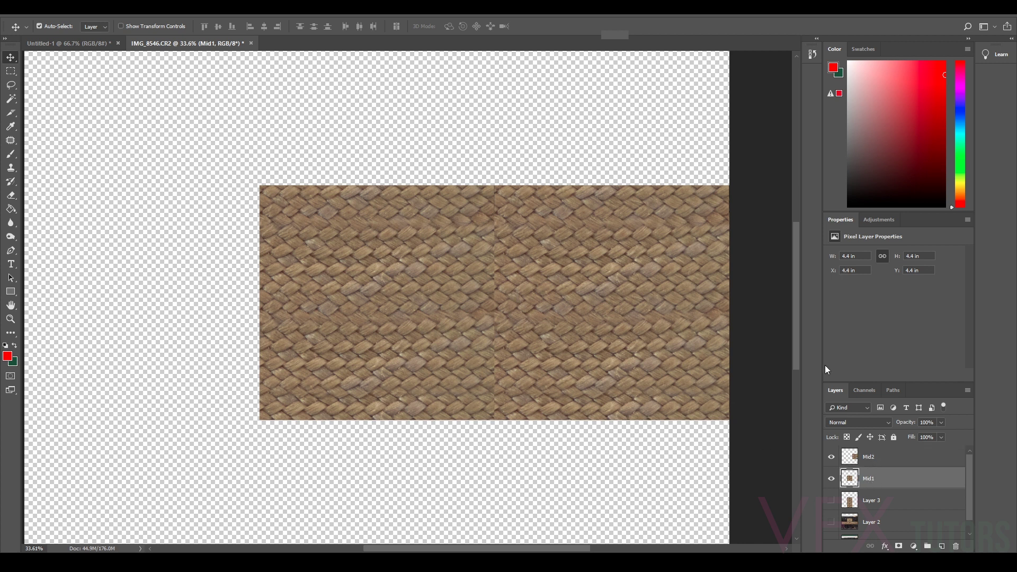
click(16, 76)
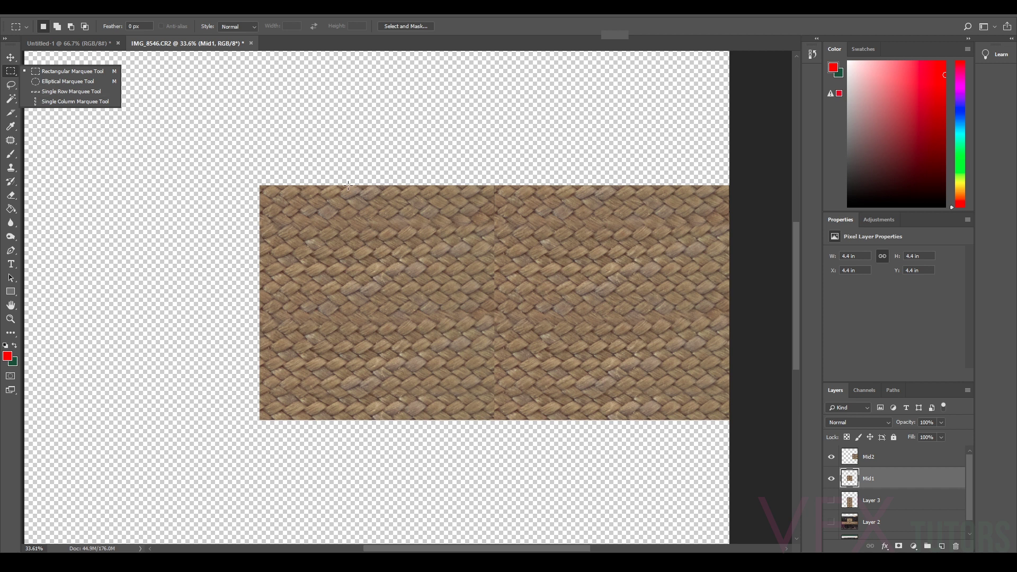
click(194, 15)
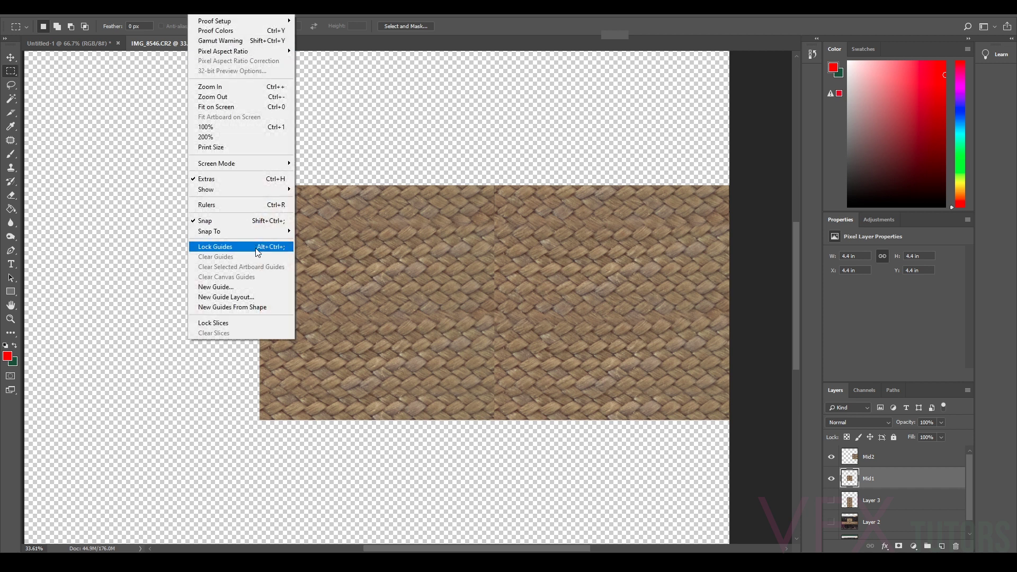
click(249, 296)
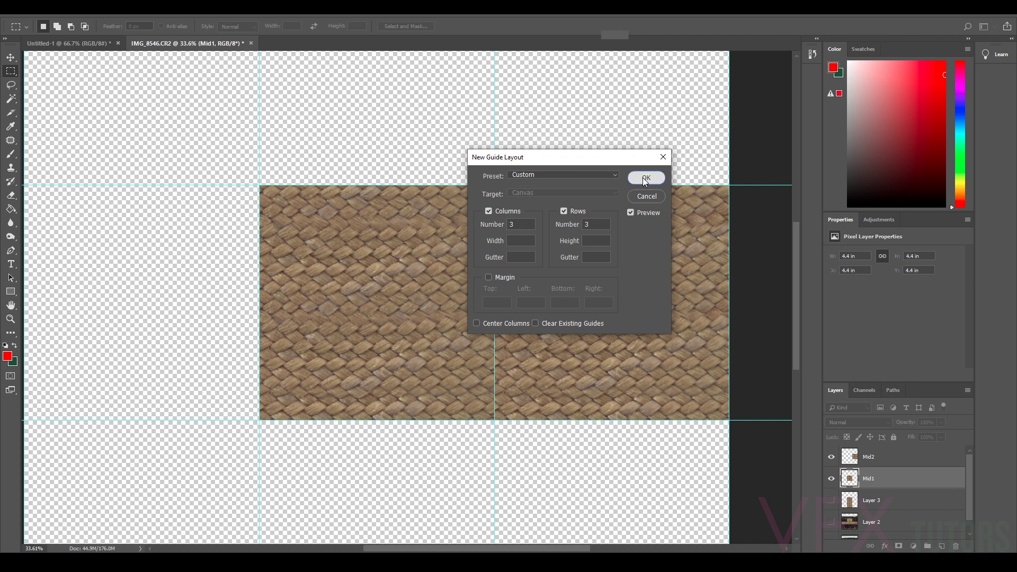
click(646, 179)
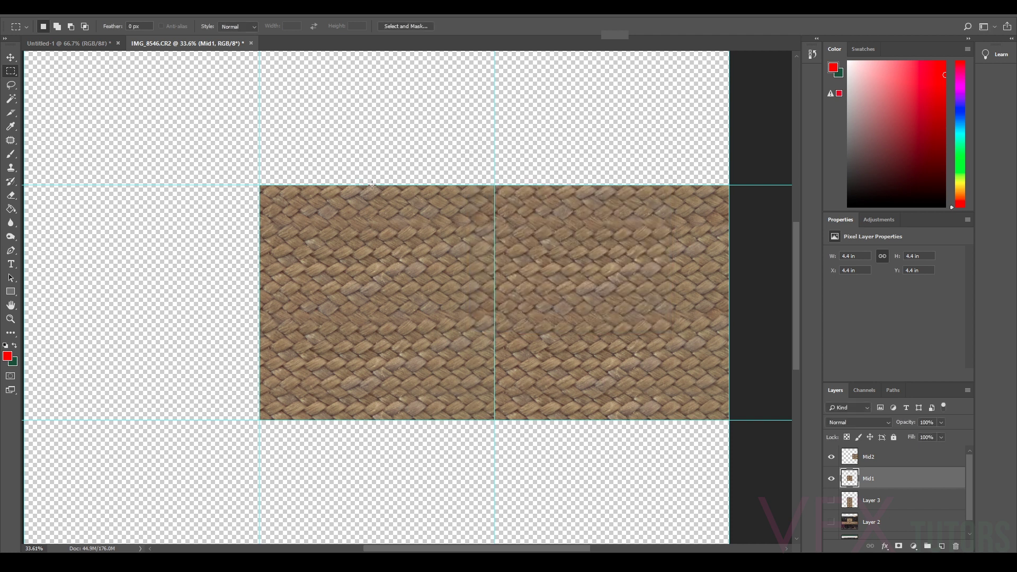
Copy the right half of Mid1, about 2.3 x 4.4 in, to a new layer and place it above Mid2.
drag(372, 185, 492, 419)
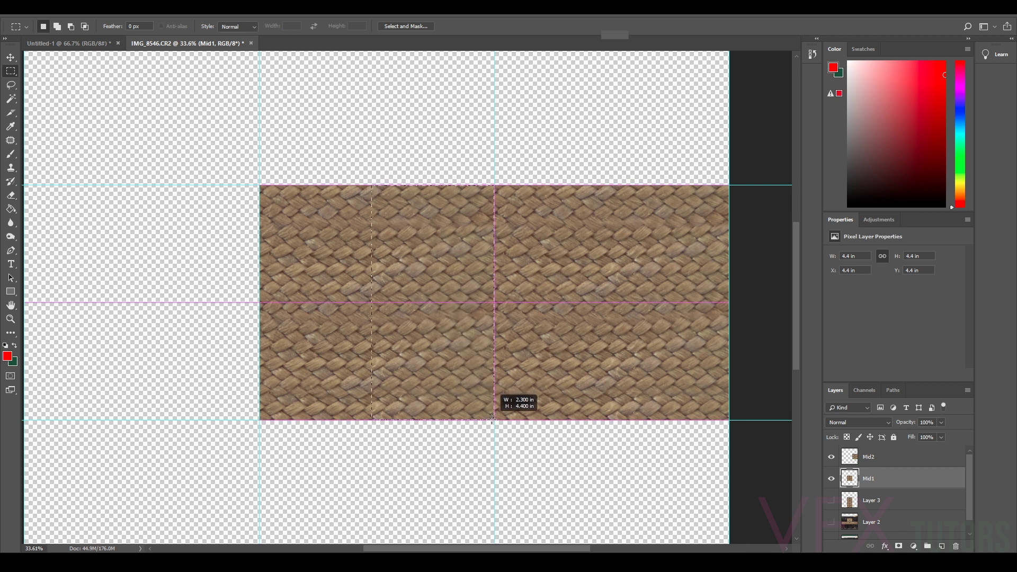
drag(492, 418, 493, 419)
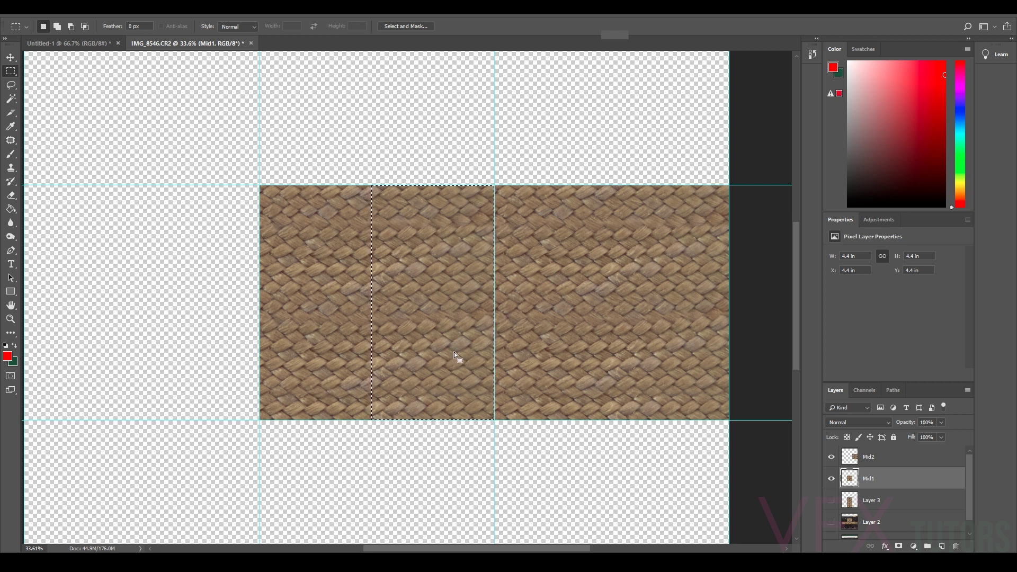
key(ctrl+j)
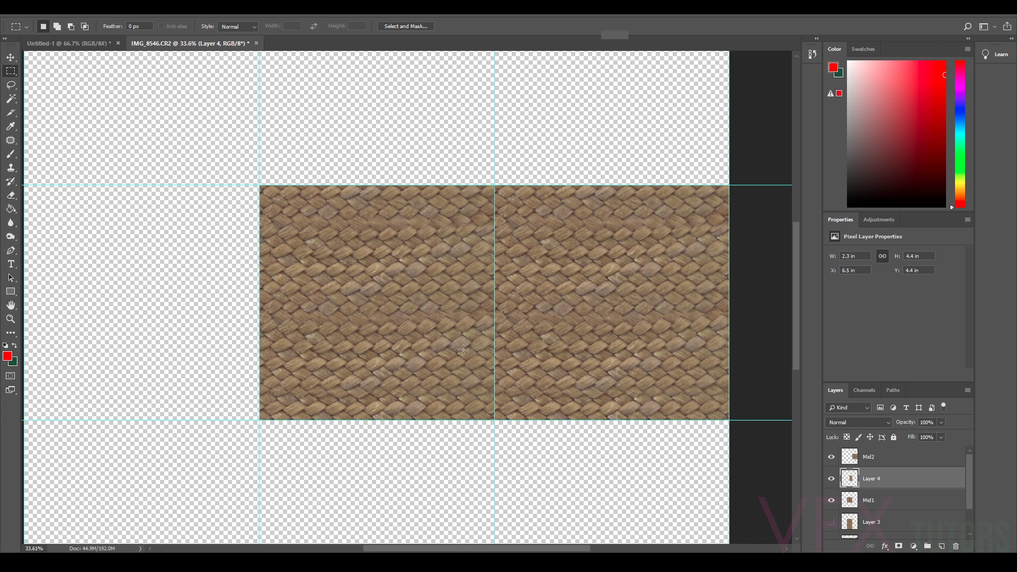
drag(874, 483, 883, 465)
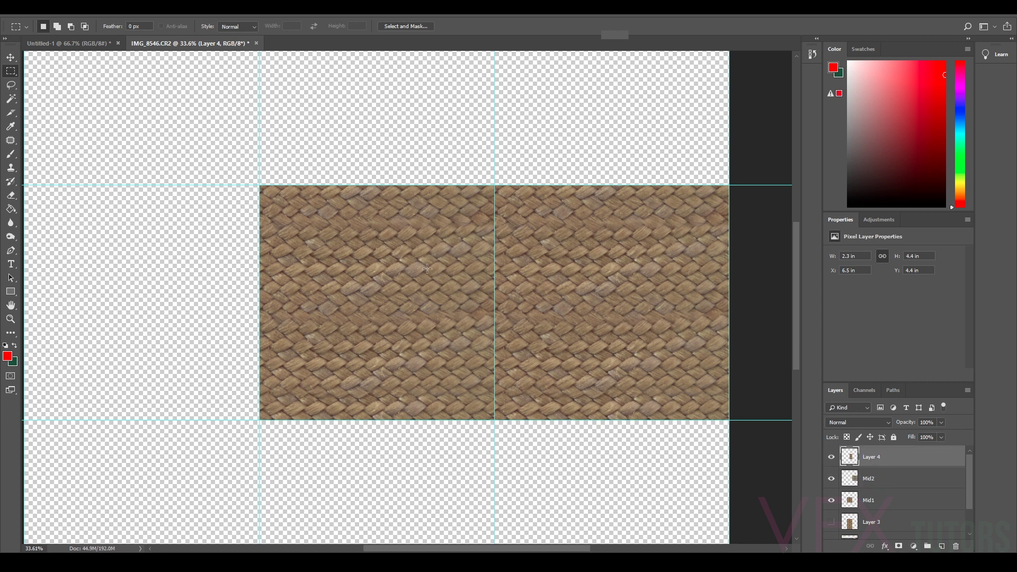
Move the copied half-tile strip so it straddles the seam between Mid1 and Mid2.
click(10, 56)
drag(427, 291, 495, 296)
scroll(472, 267, up, 3)
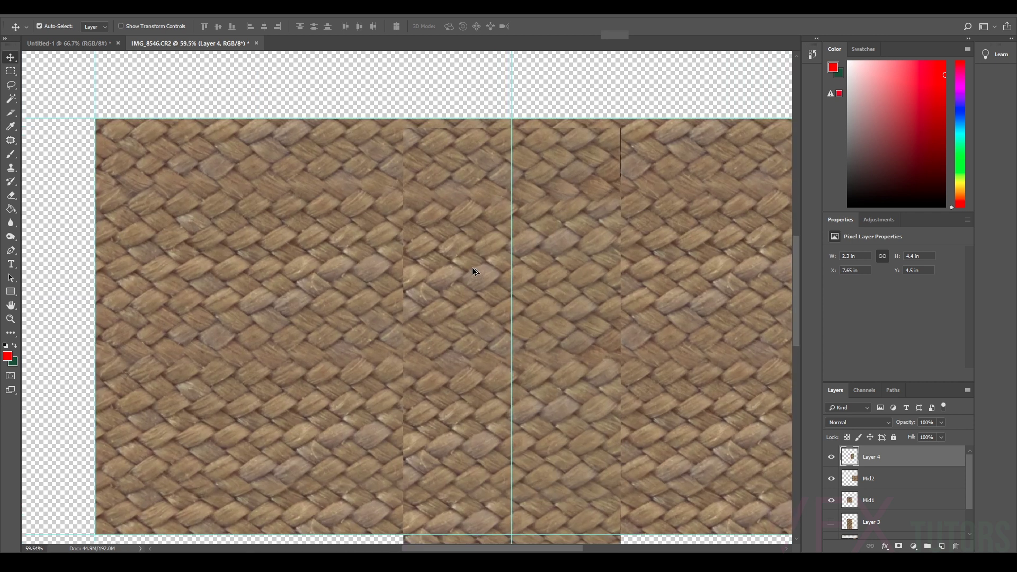
click(476, 238)
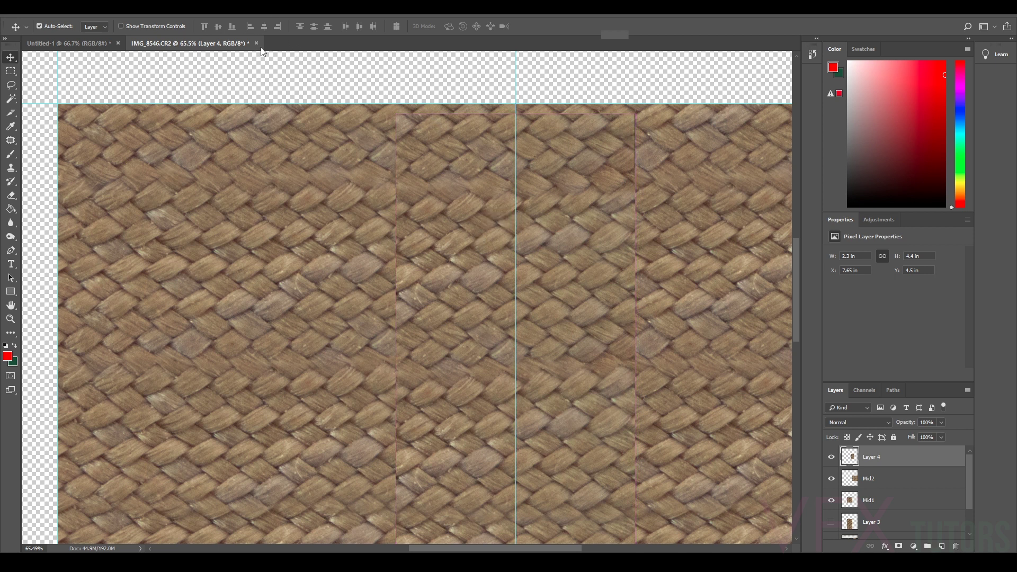
Turn off snapping, align the strip with the surrounding weave across the seam, and rename its layer fill.
click(199, 8)
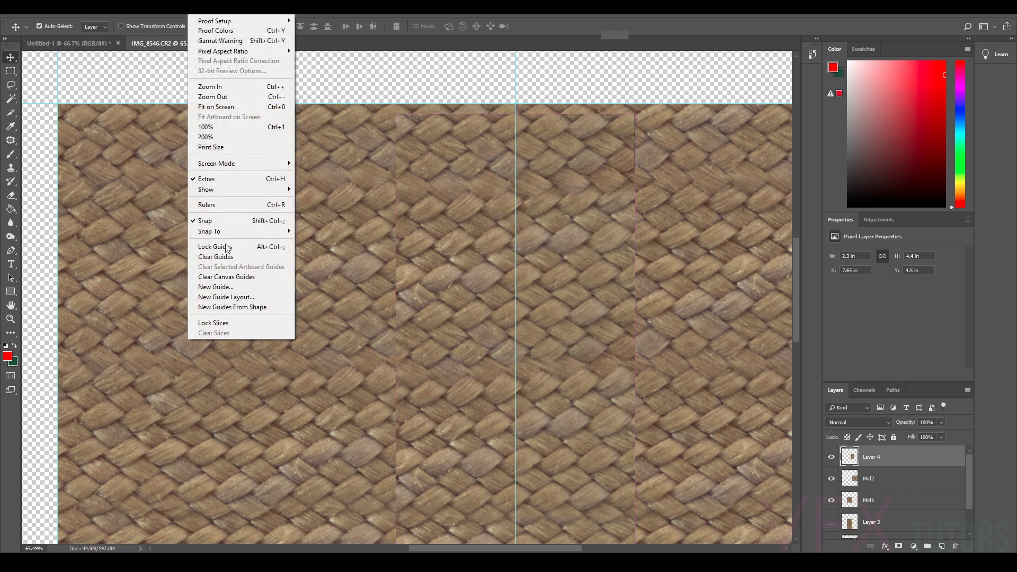
click(225, 221)
mouse_move(536, 190)
mouse_down()
mouse_move(554, 207)
mouse_move(570, 330)
mouse_move(551, 365)
mouse_move(556, 201)
mouse_move(534, 185)
mouse_move(536, 237)
mouse_move(534, 185)
mouse_up()
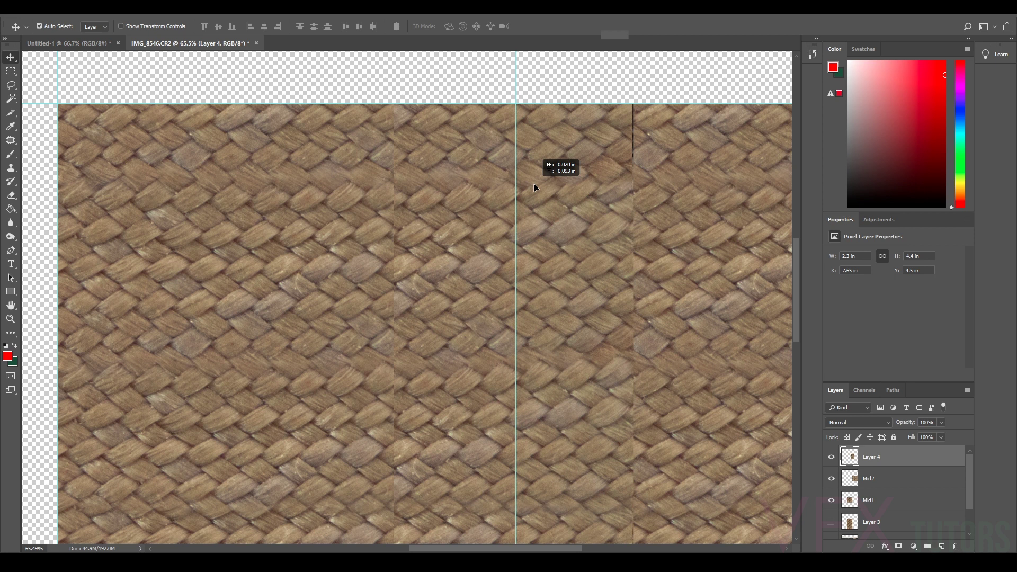
drag(533, 184, 488, 146)
scroll(496, 223, down, 4)
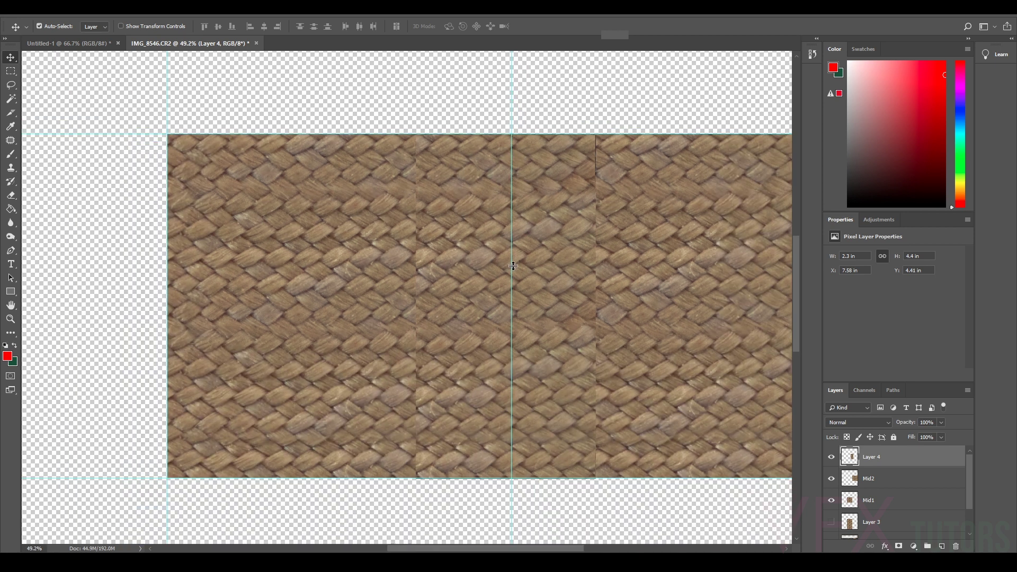
scroll(590, 430, up, 4)
scroll(590, 431, up, 3)
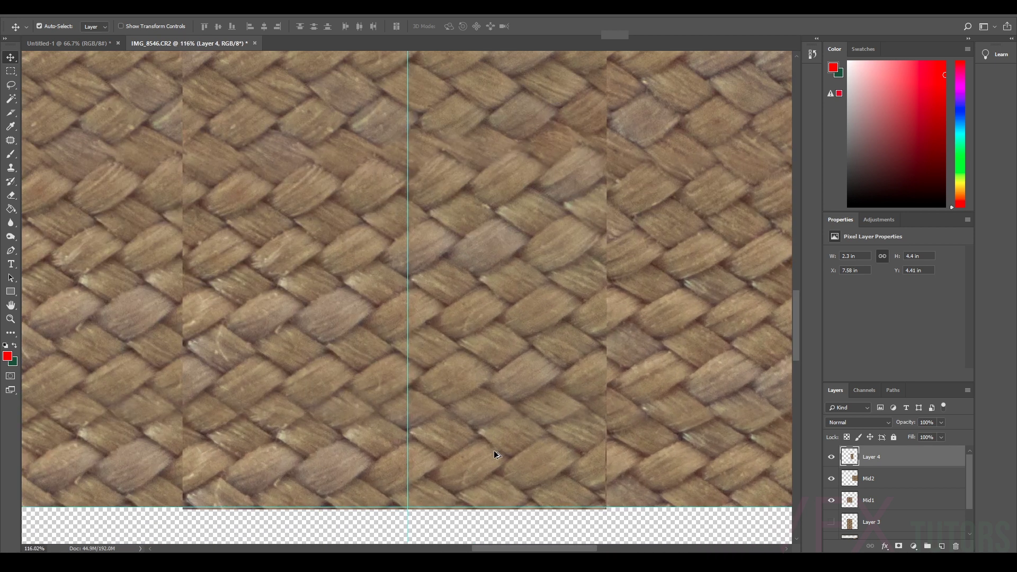
drag(489, 456, 489, 452)
scroll(487, 424, down, 4)
scroll(551, 148, up, 2)
scroll(524, 135, down, 5)
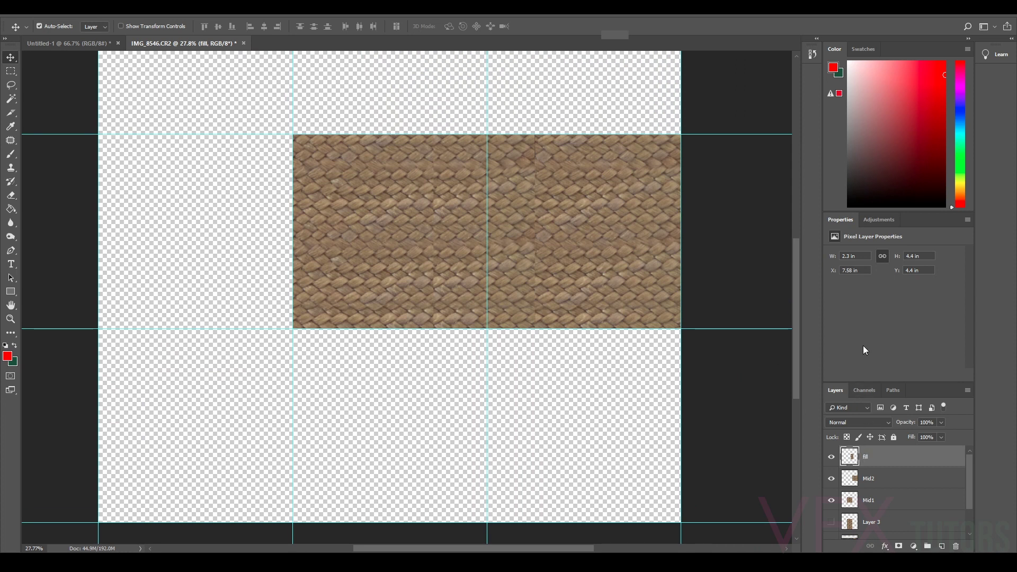
Set the Eraser's opacity to 30% and softly erase the right edge of the fill strip into Mid2.
scroll(495, 165, up, 3)
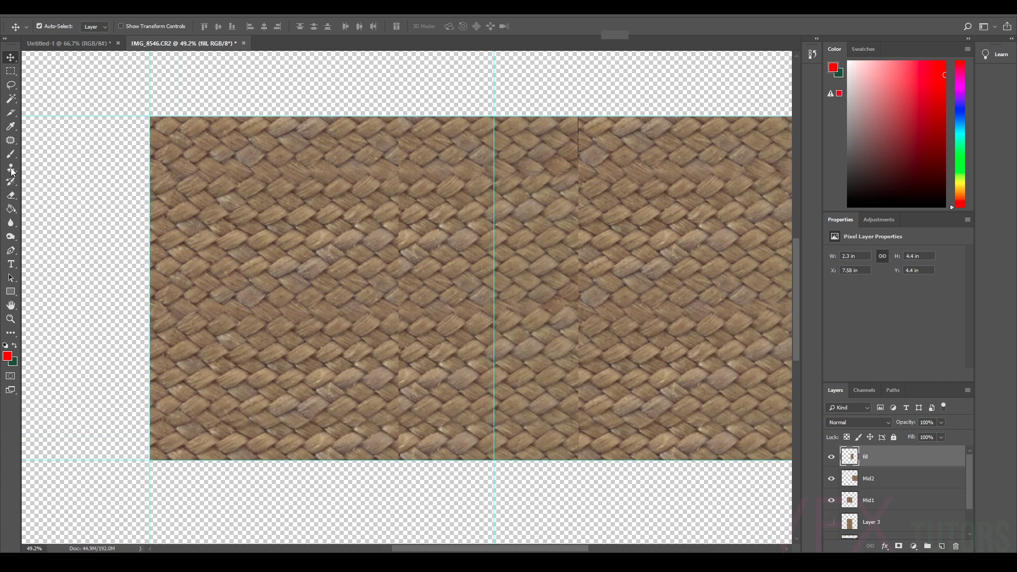
click(12, 197)
click(179, 26)
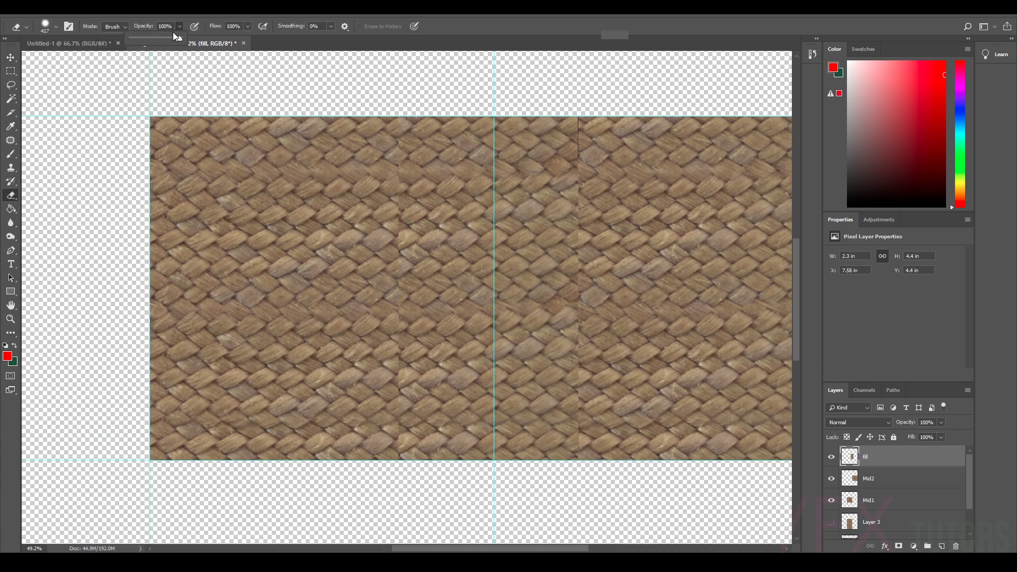
drag(167, 38, 150, 38)
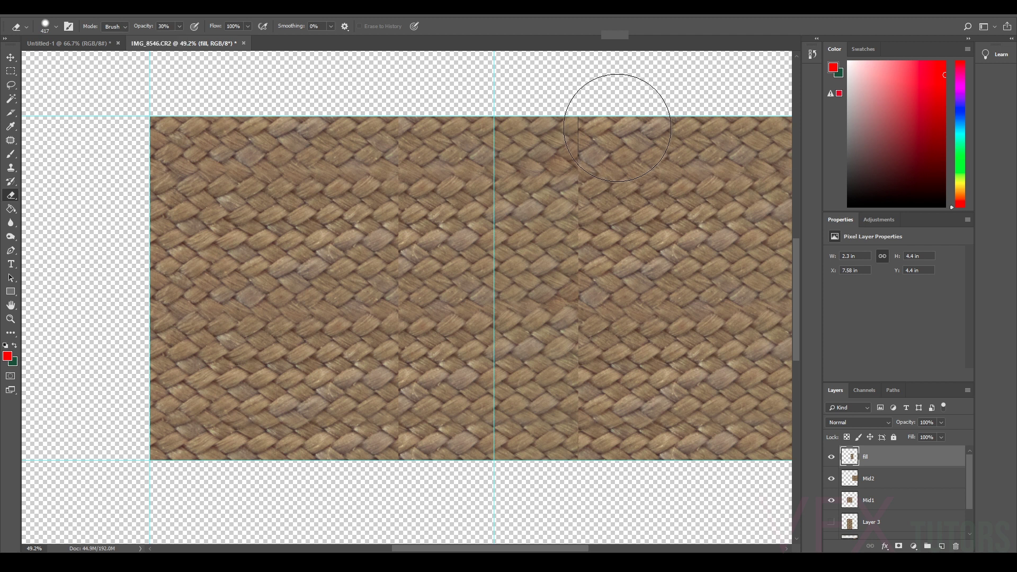
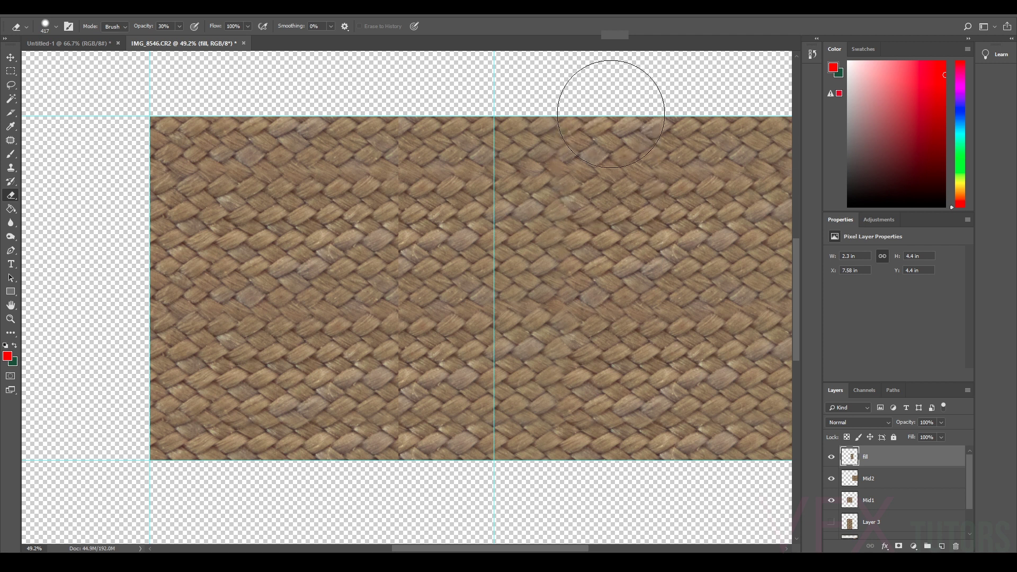
scroll(659, 215, down, 5)
scroll(702, 224, up, 3)
scroll(702, 224, down, 1)
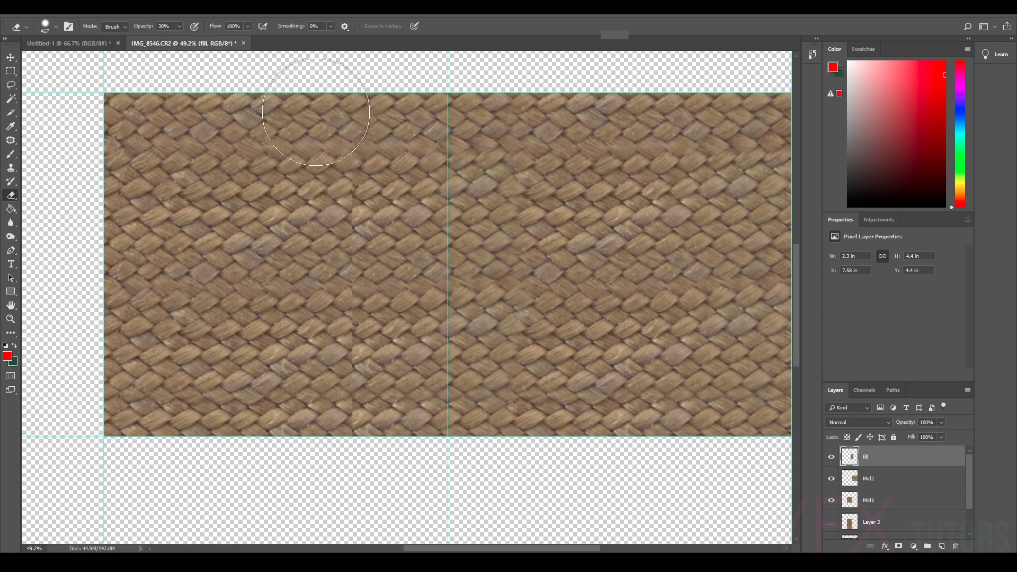
Softly erase the left edge of the fill strip from the upper weave downward to blend it into Mid1.
mouse_move(316, 179)
mouse_down()
mouse_move(314, 167)
mouse_move(319, 234)
mouse_up()
mouse_move(319, 283)
mouse_down()
mouse_move(326, 361)
mouse_move(314, 416)
mouse_up()
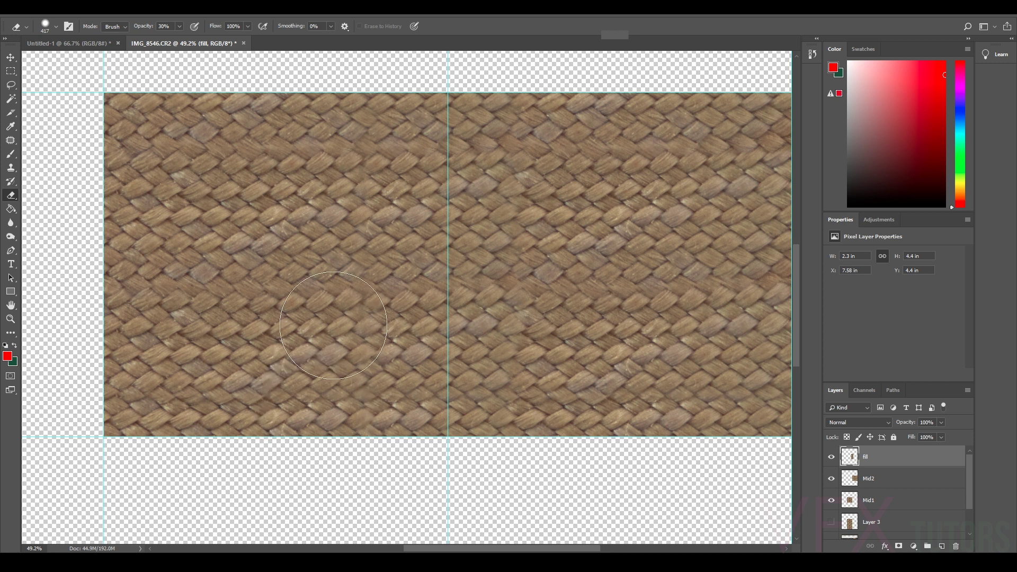
mouse_move(330, 296)
mouse_down()
mouse_move(322, 198)
mouse_move(345, 124)
mouse_move(354, 150)
mouse_move(345, 195)
mouse_move(354, 182)
mouse_move(350, 403)
mouse_up()
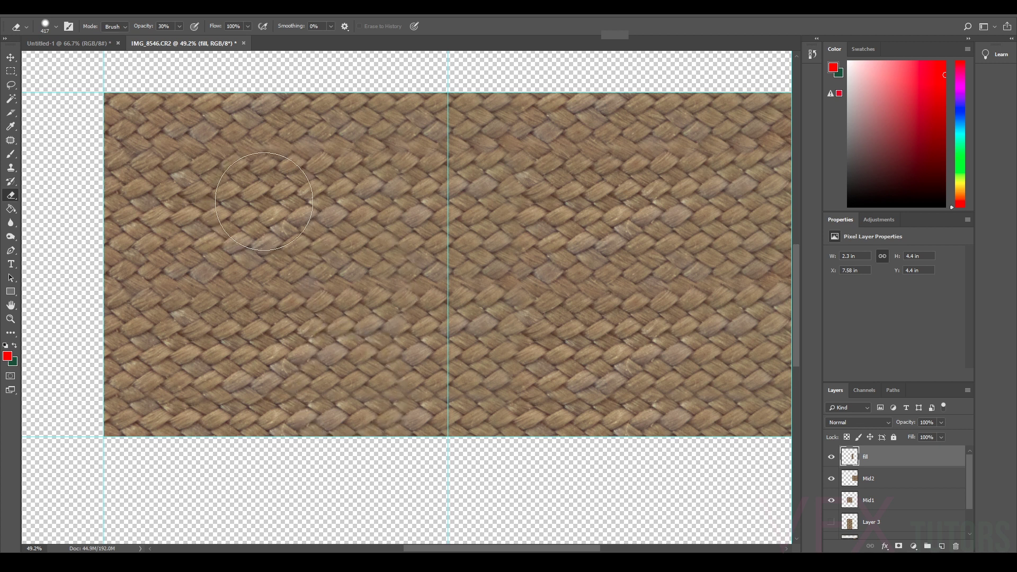
Touch up the lower part of the fill strip's right edge with the Eraser to blend it into Mid2.
scroll(269, 200, down, 3)
scroll(307, 184, up, 3)
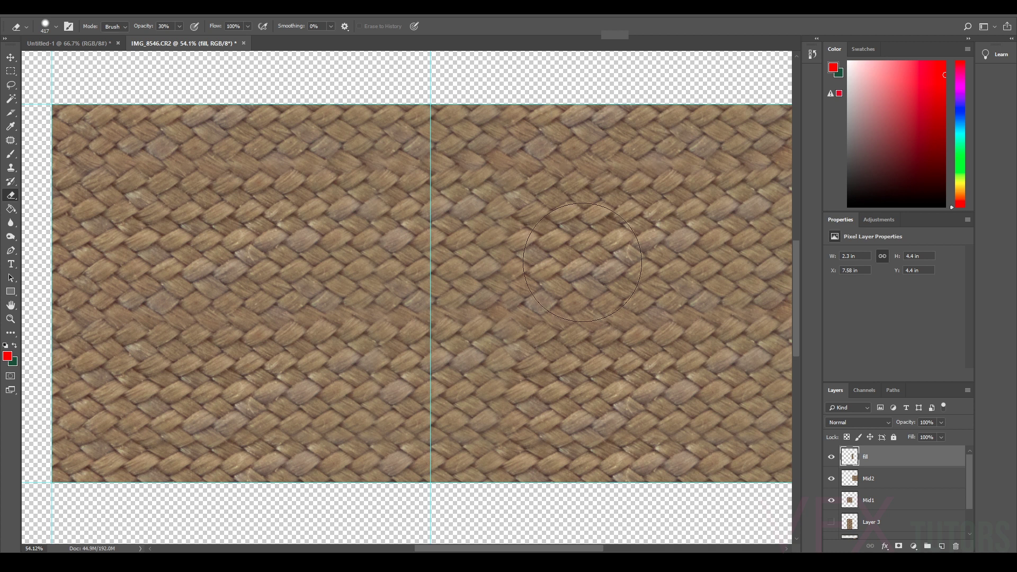
mouse_move(535, 400)
mouse_down()
mouse_move(534, 138)
mouse_move(539, 277)
mouse_move(534, 265)
mouse_move(545, 277)
mouse_move(531, 308)
mouse_move(541, 460)
mouse_up()
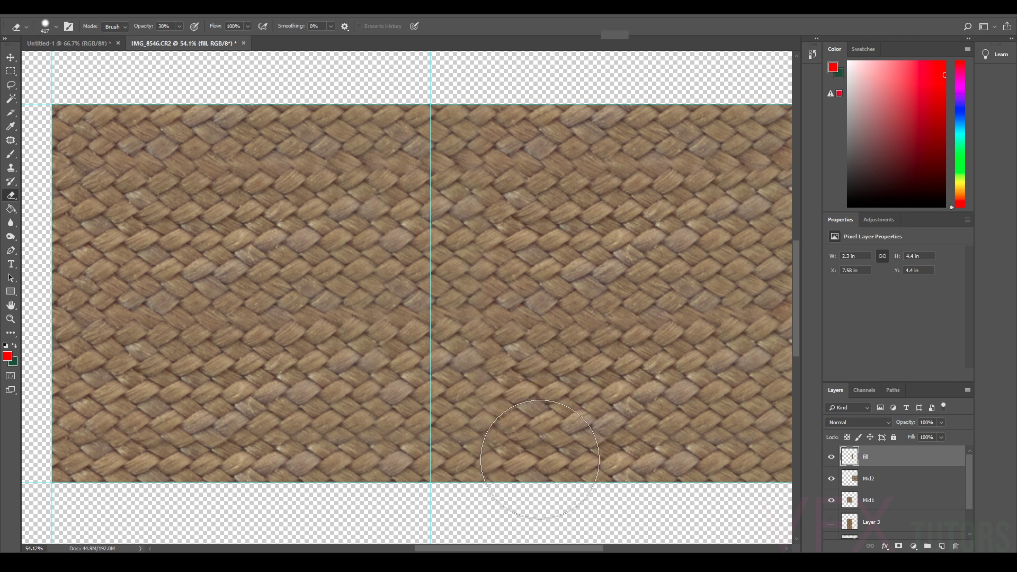
Inspect the blended seam between the Mid1 and Mid2 tiles both close up and from a distance.
scroll(599, 213, down, 6)
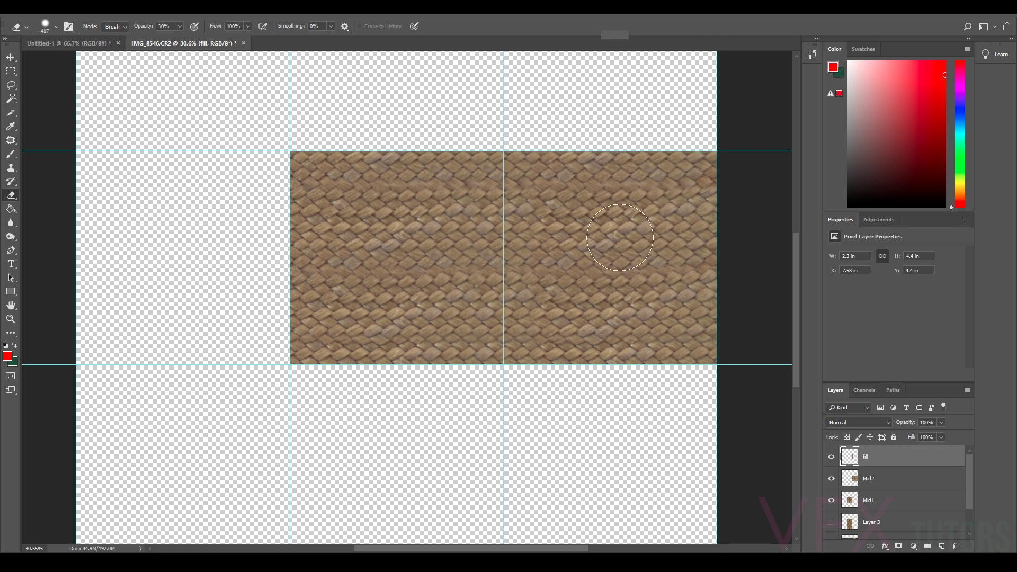
scroll(531, 256, up, 14)
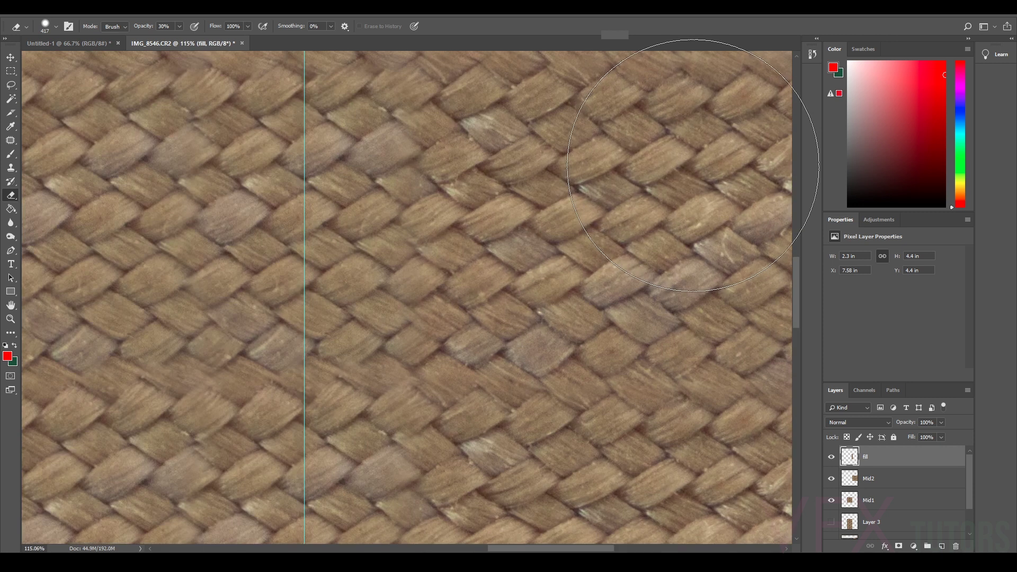
scroll(546, 250, down, 7)
scroll(545, 249, down, 7)
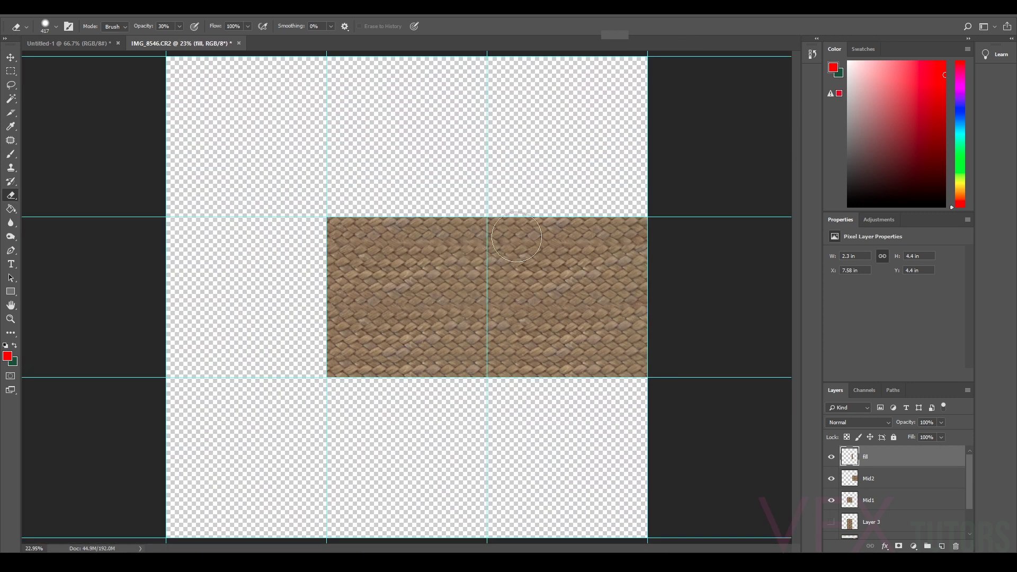
scroll(503, 295, up, 1)
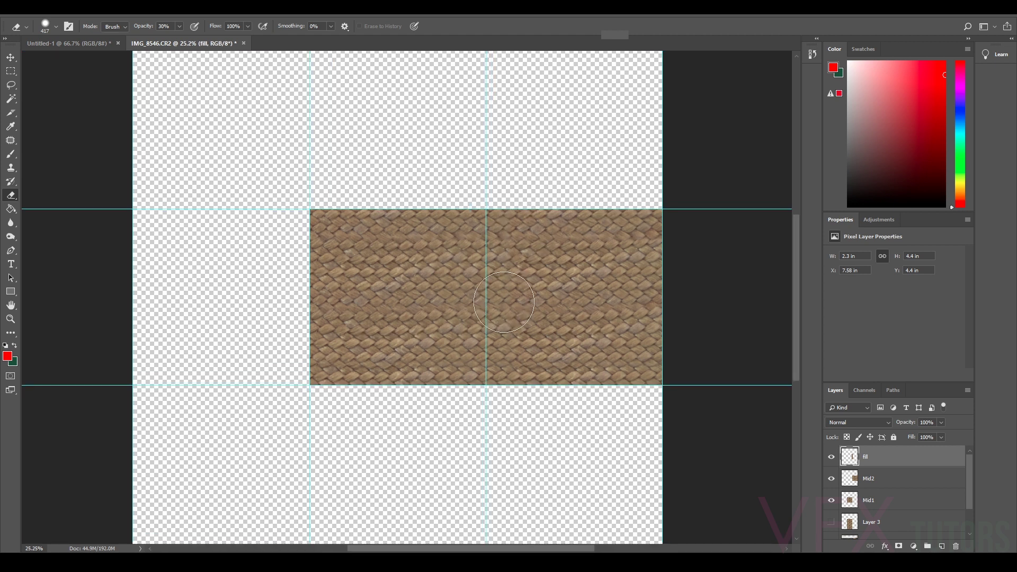
scroll(504, 302, up, 6)
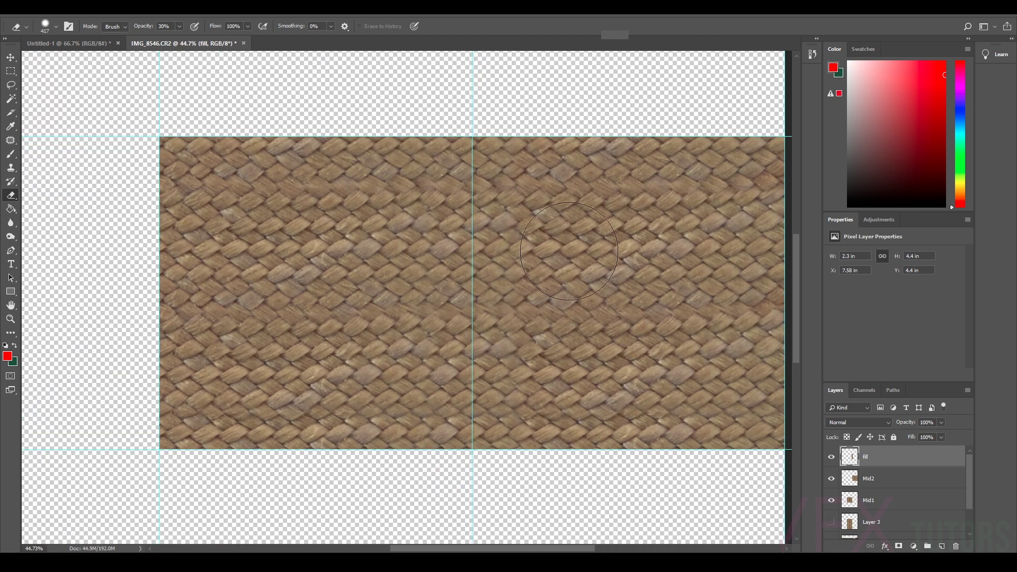
Merge the fill, Mid2 and Mid1 layers into one layer.
shift+click(875, 481)
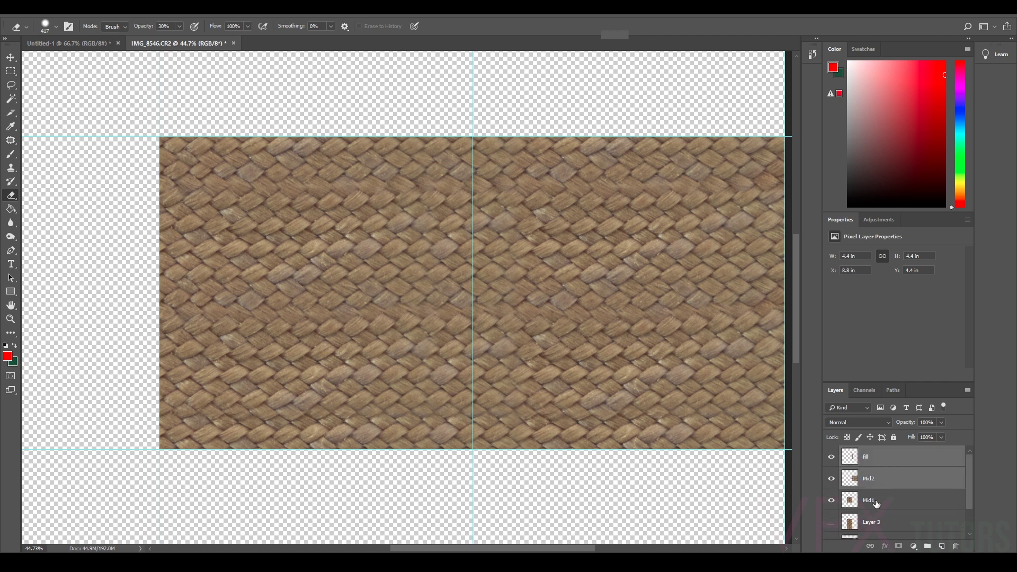
shift+click(876, 504)
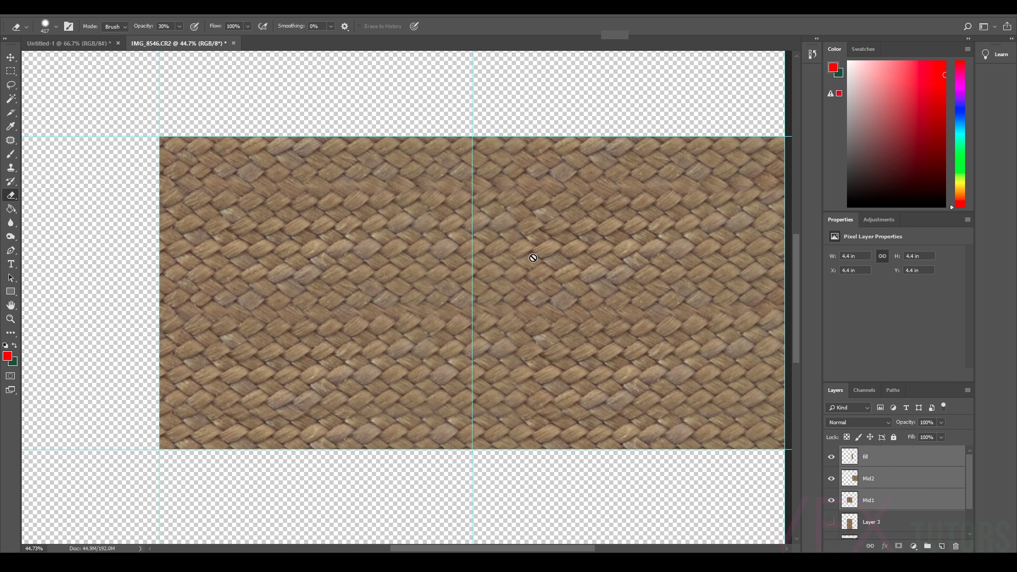
right_click(889, 481)
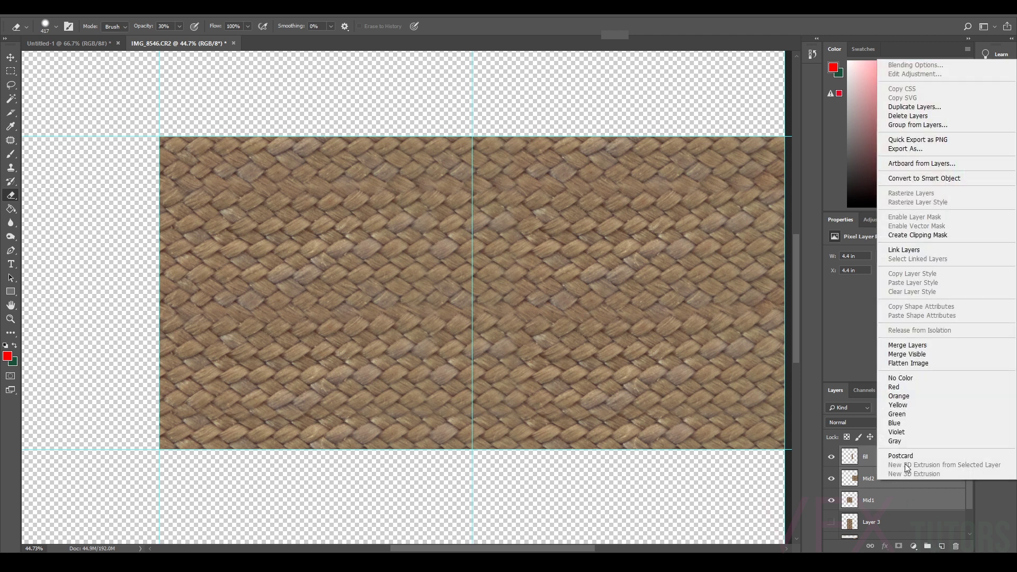
click(915, 348)
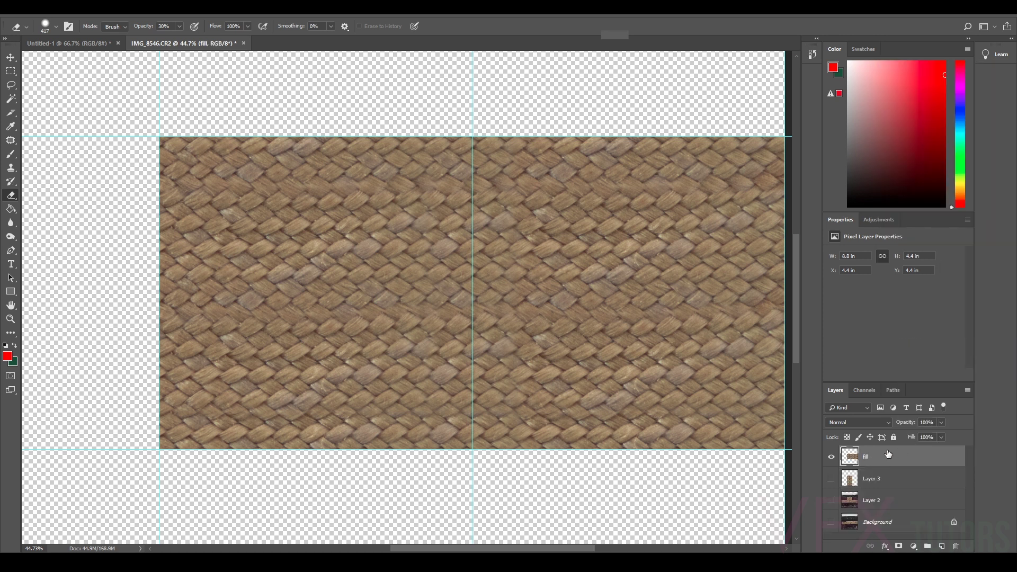
Turn on snapping and make a rectangular selection of the right-hand woven tile exactly along the guides.
scroll(628, 246, down, 3)
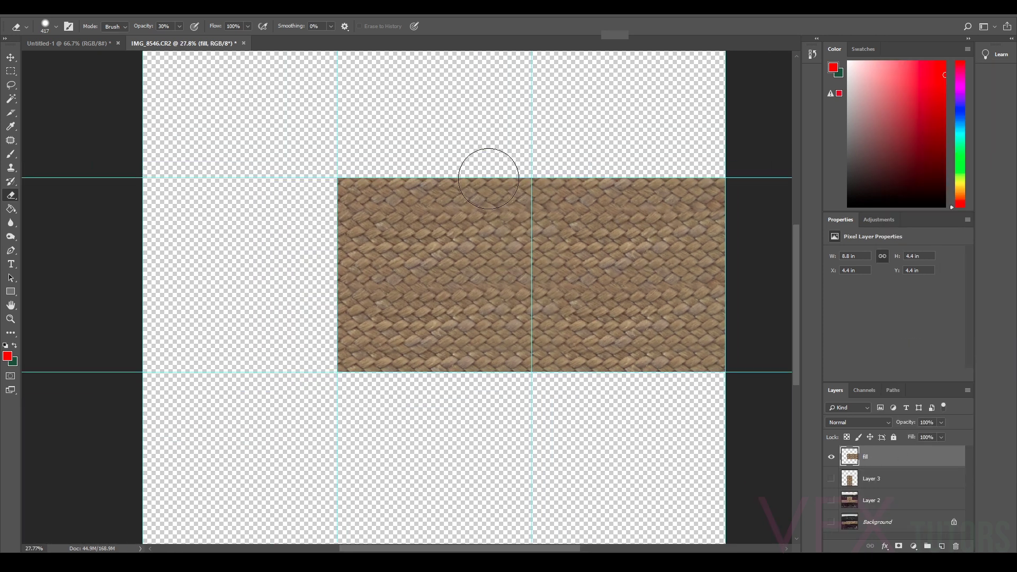
click(11, 71)
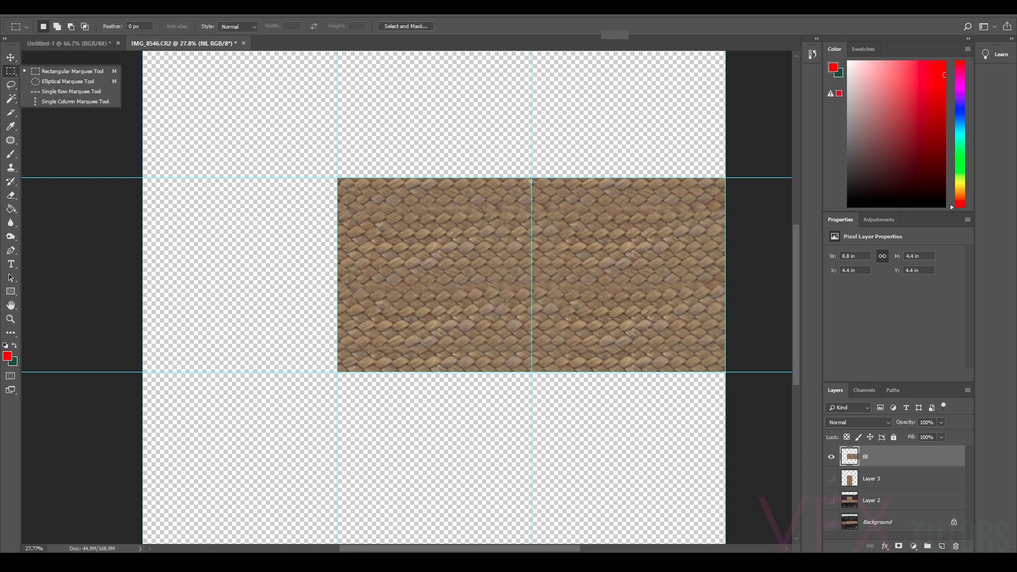
drag(726, 372, 533, 179)
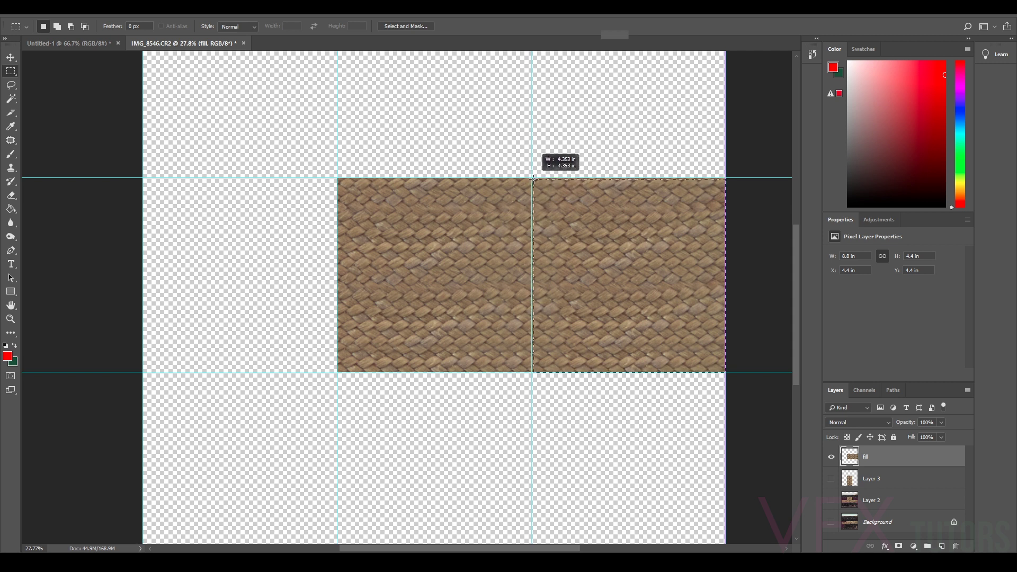
click(197, 8)
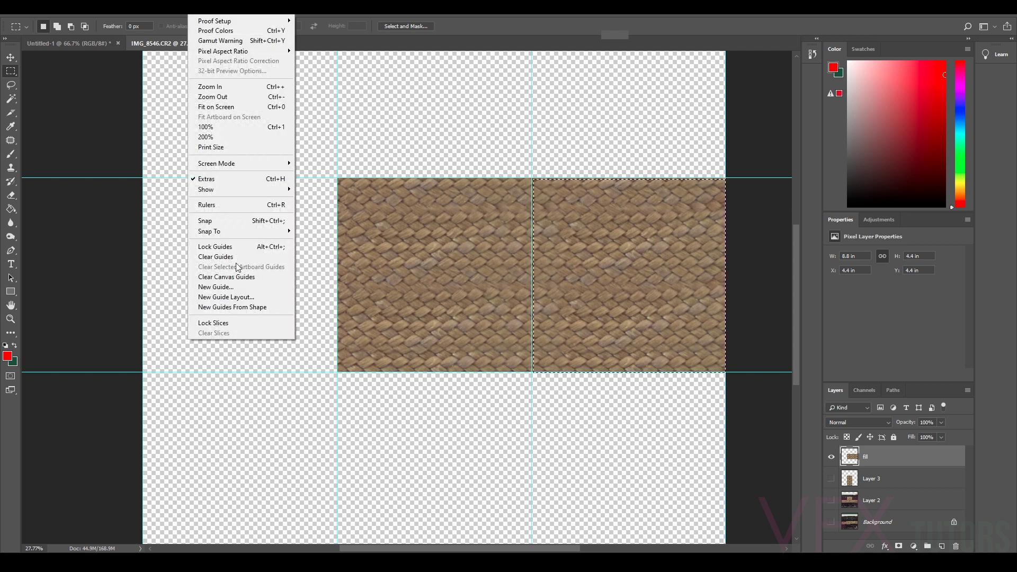
click(239, 221)
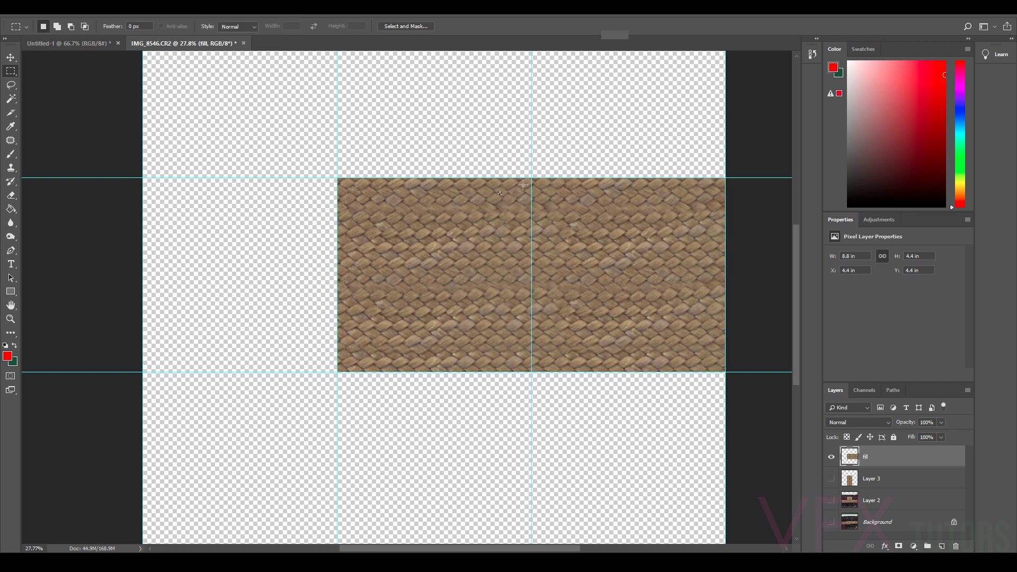
drag(532, 177, 588, 234)
drag(705, 349, 742, 360)
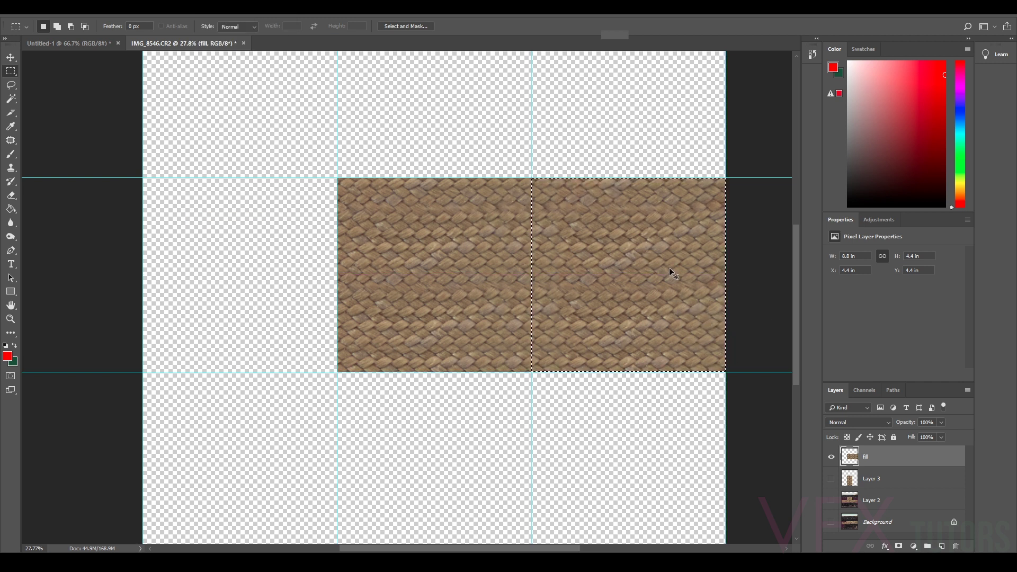
Copy the selected tile to a new layer and move it exactly over the neighbouring tile on its left.
key(ctrl+j)
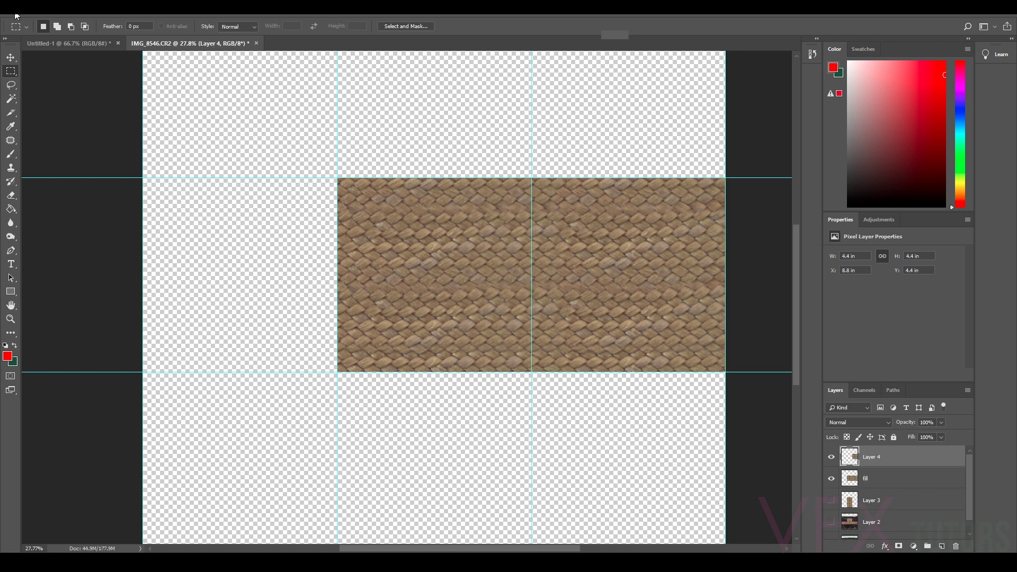
click(11, 57)
drag(613, 258, 422, 257)
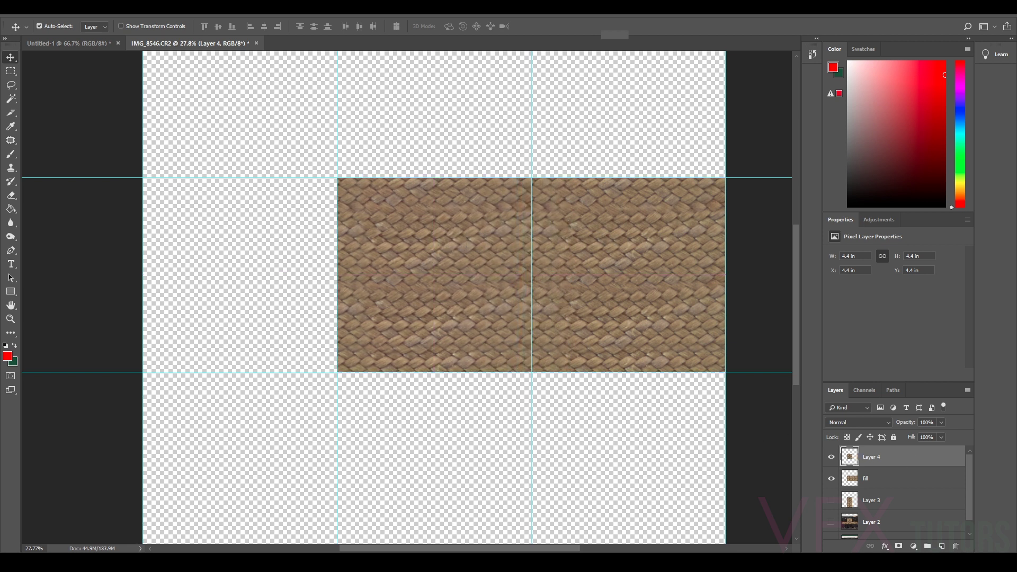
Clear the guides and softly erase Layer 4 along the seam between the two tiles to blend it in.
click(196, 16)
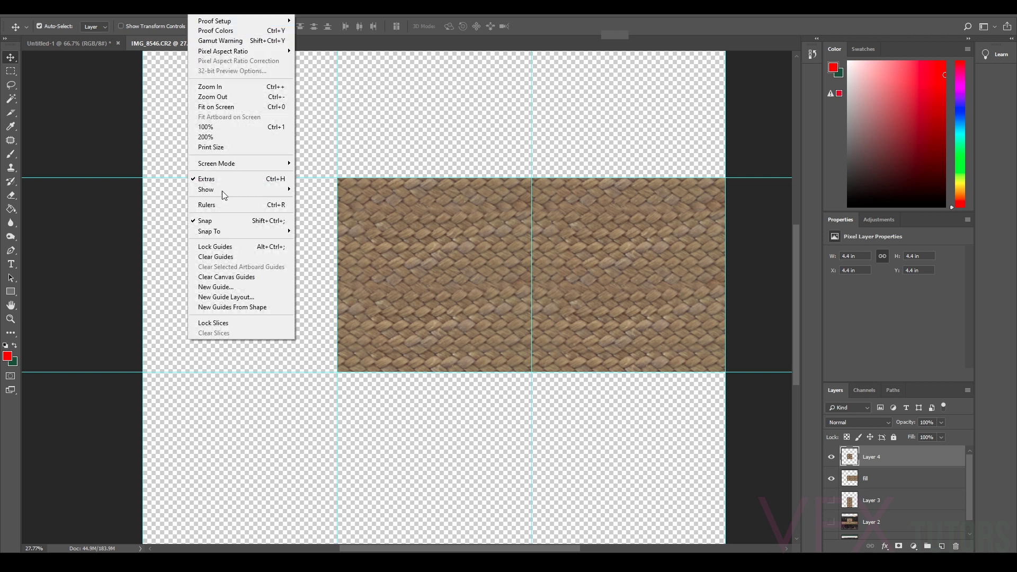
click(227, 259)
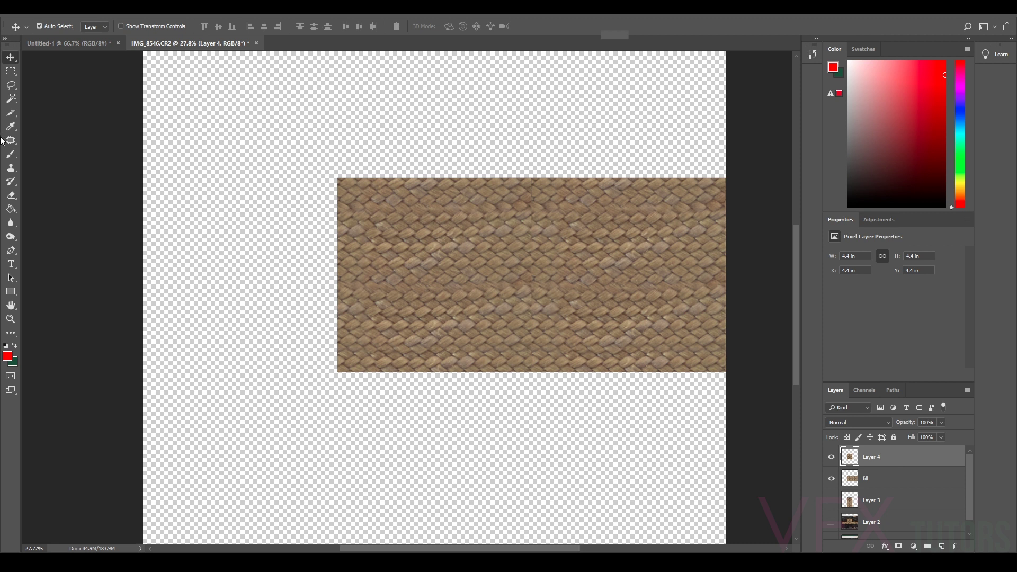
click(11, 195)
mouse_move(540, 183)
mouse_down()
mouse_move(533, 315)
mouse_move(528, 354)
mouse_move(519, 347)
mouse_move(531, 349)
mouse_move(517, 359)
mouse_move(512, 195)
mouse_move(499, 202)
mouse_move(500, 351)
mouse_move(510, 355)
mouse_move(504, 189)
mouse_move(519, 192)
mouse_move(524, 293)
mouse_move(520, 326)
mouse_move(509, 204)
mouse_move(495, 343)
mouse_move(559, 327)
mouse_up()
scroll(559, 327, down, 5)
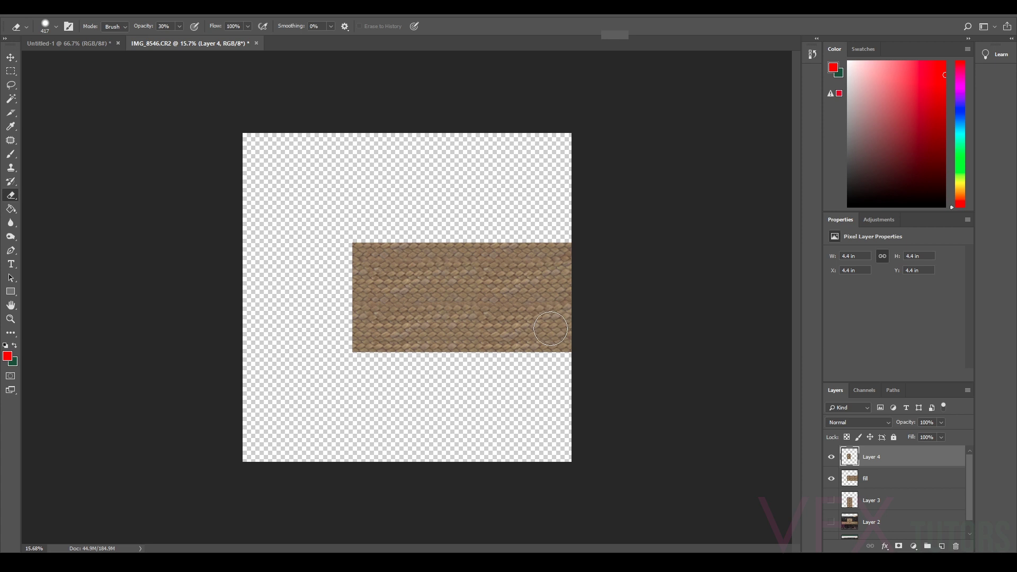
scroll(467, 288, up, 4)
scroll(467, 287, up, 2)
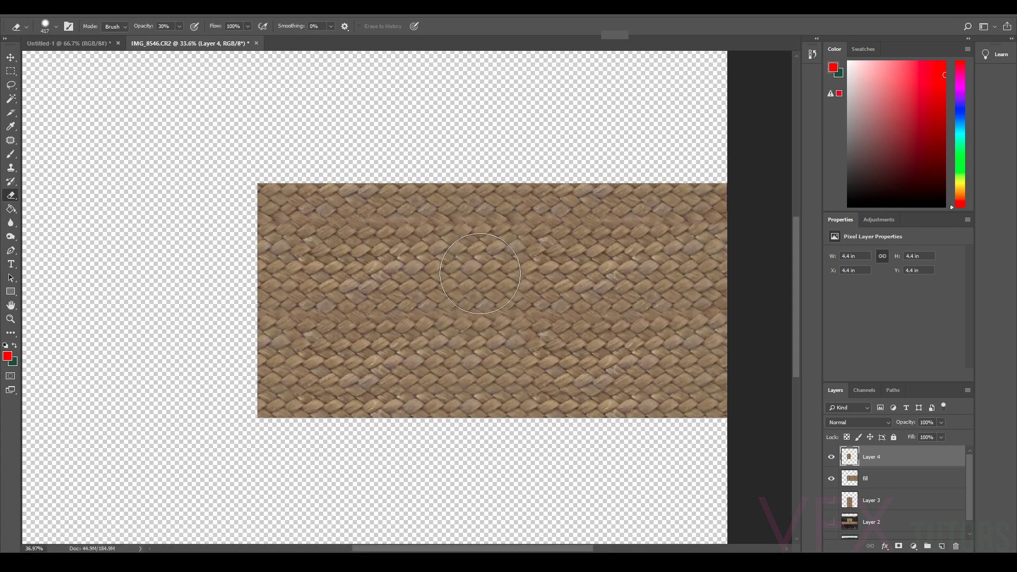
Merge Layer 4 with the fill layer.
shift+click(871, 480)
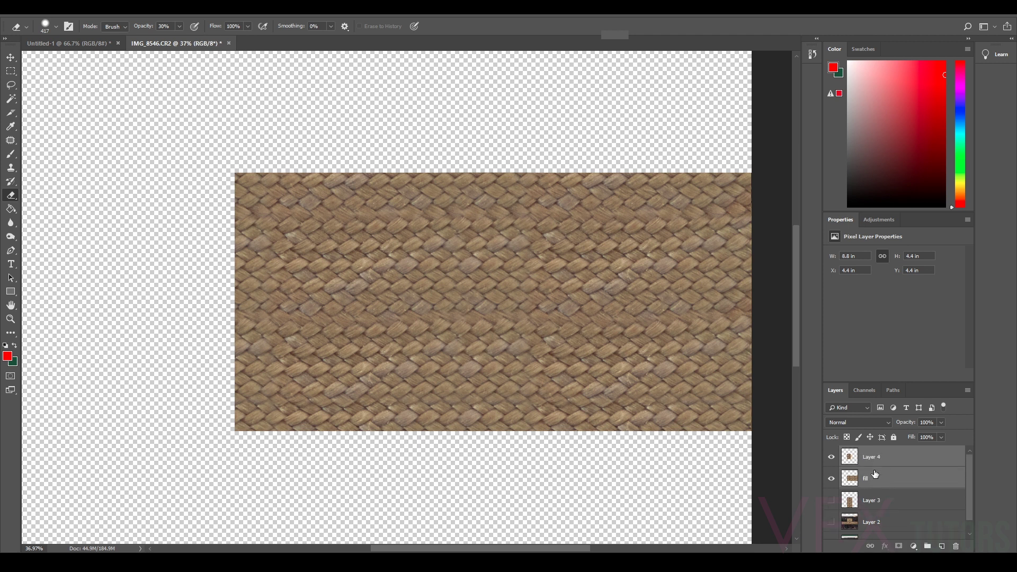
right_click(876, 481)
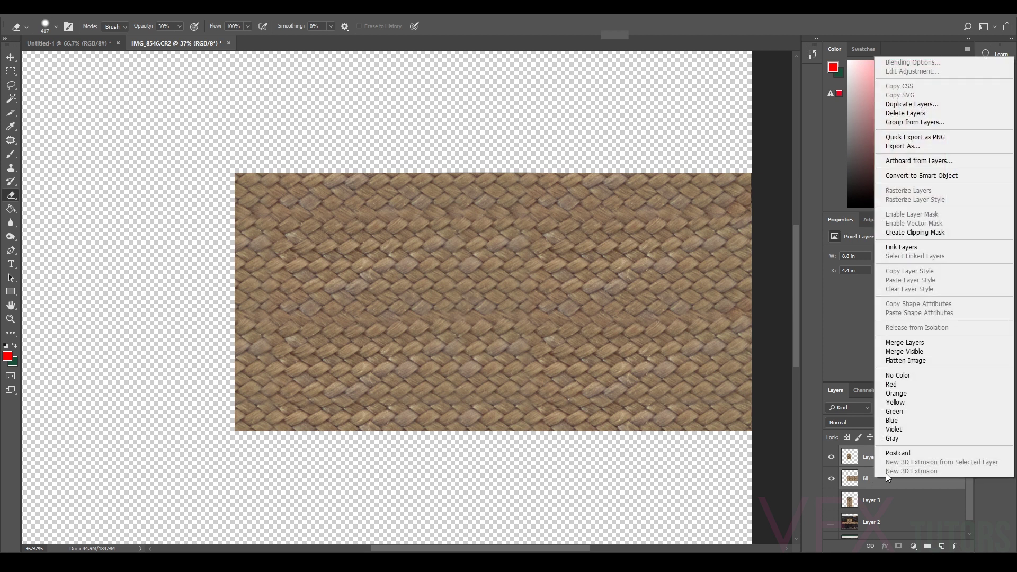
click(905, 343)
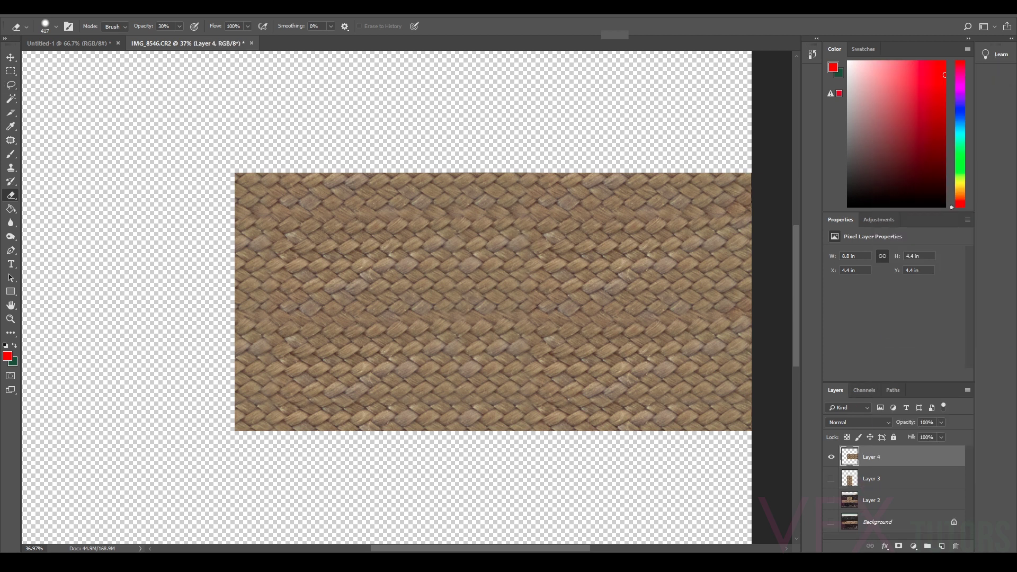
Add a new guide layout with 3 columns and 3 rows across the canvas.
click(196, 9)
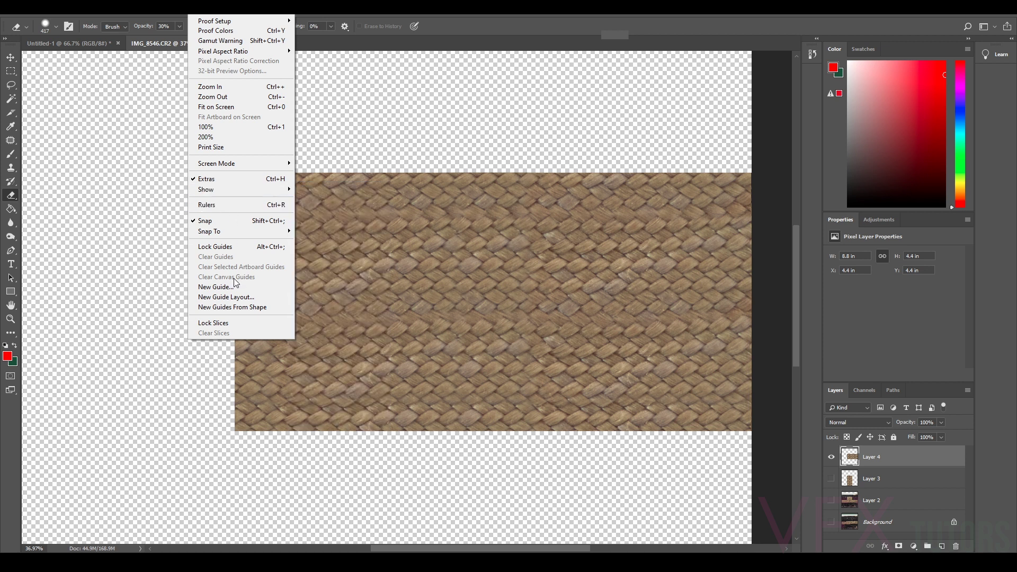
click(243, 302)
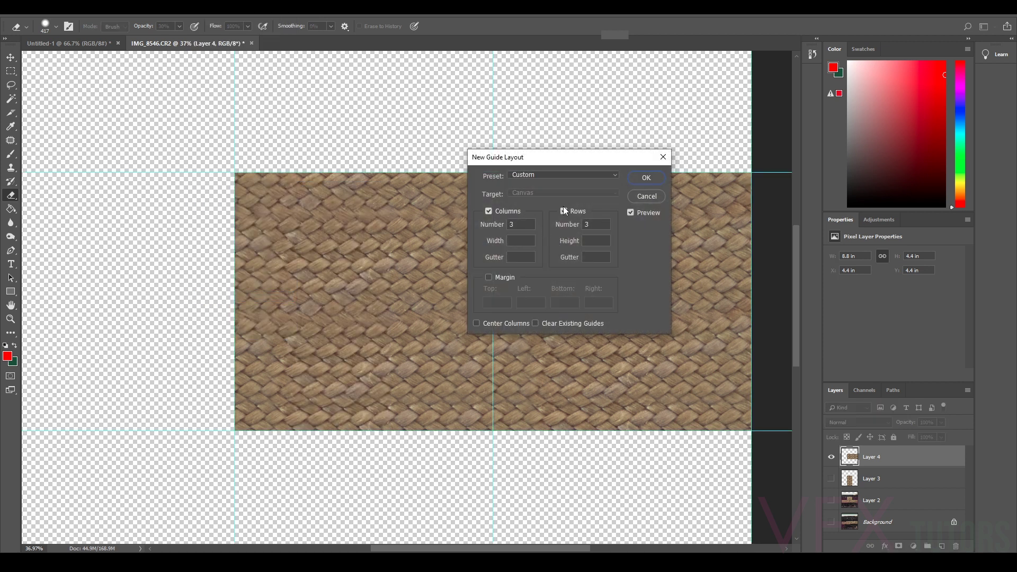
click(647, 177)
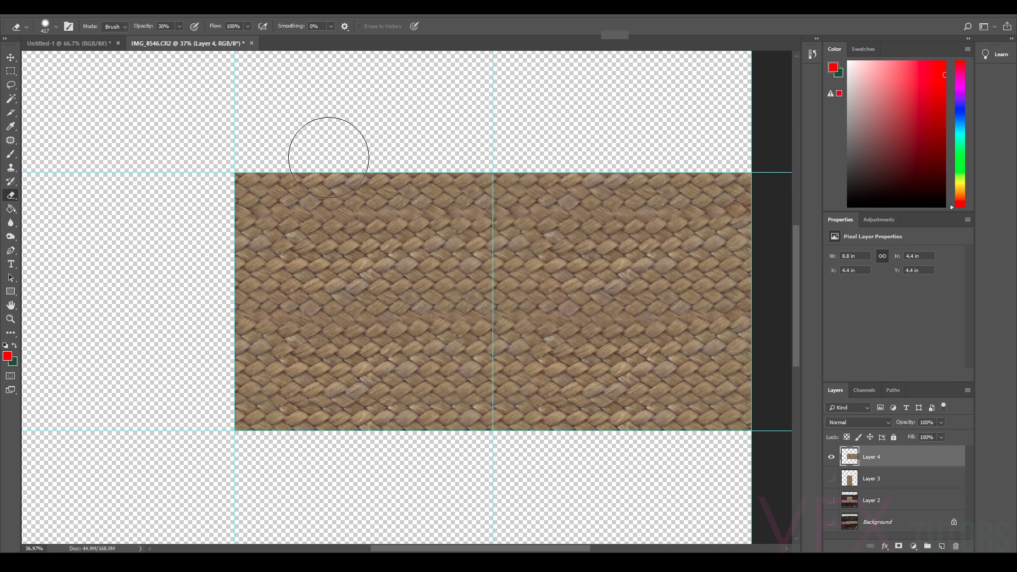
Select the centre square tile along the guides, copy it to a new layer and hide Layer 4.
click(10, 71)
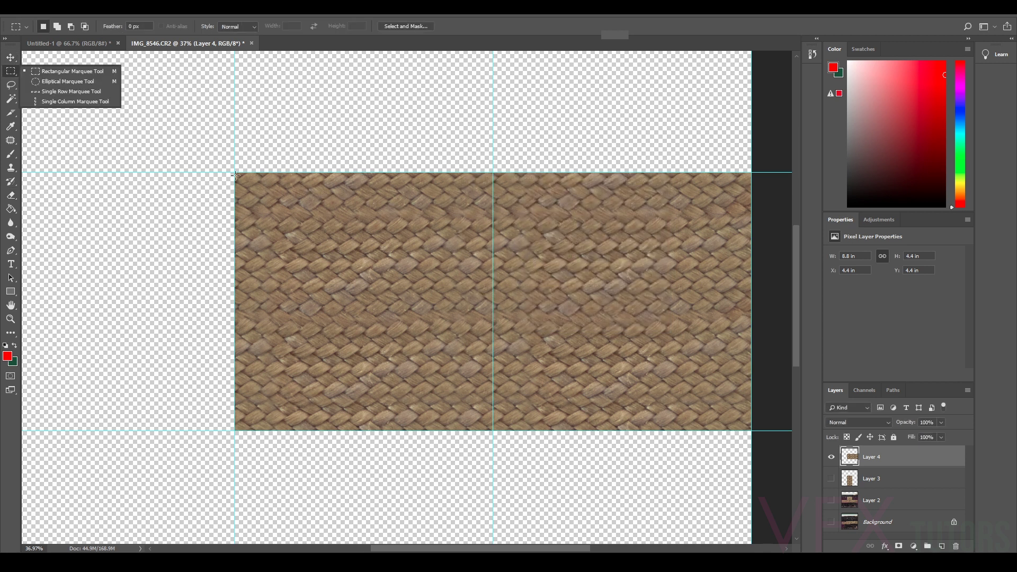
click(193, 10)
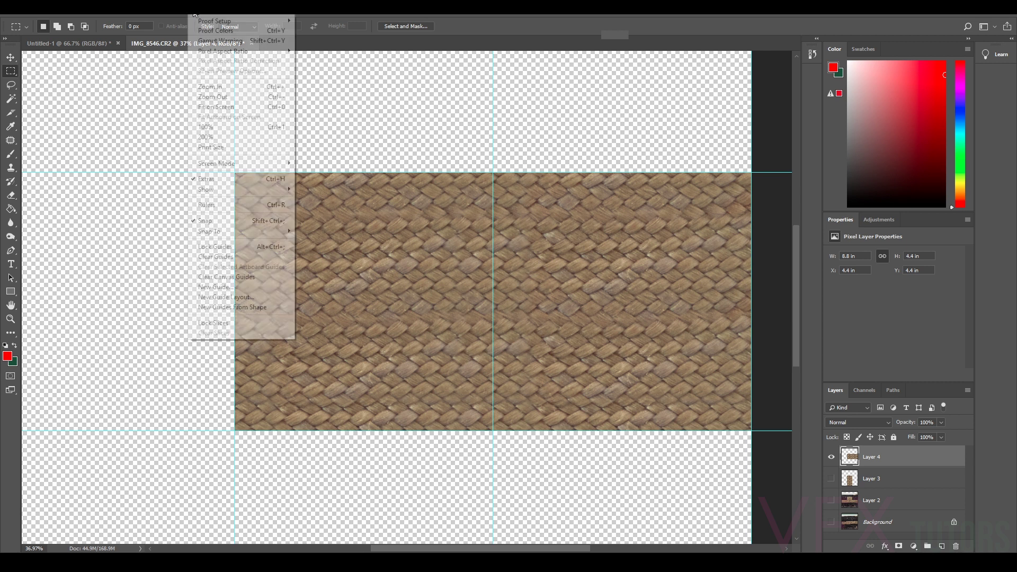
click(193, 9)
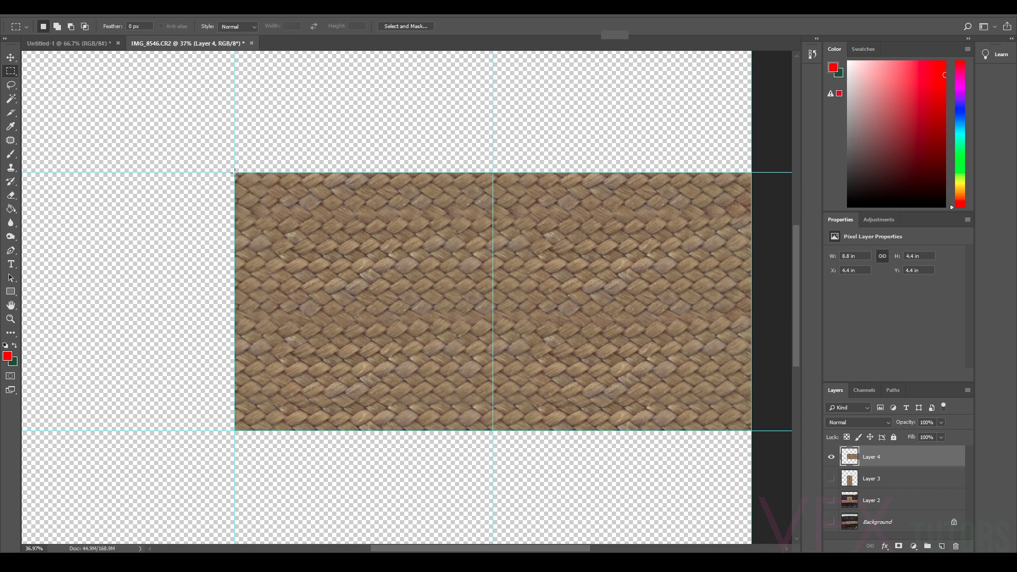
drag(235, 173, 492, 430)
scroll(503, 381, down, 5)
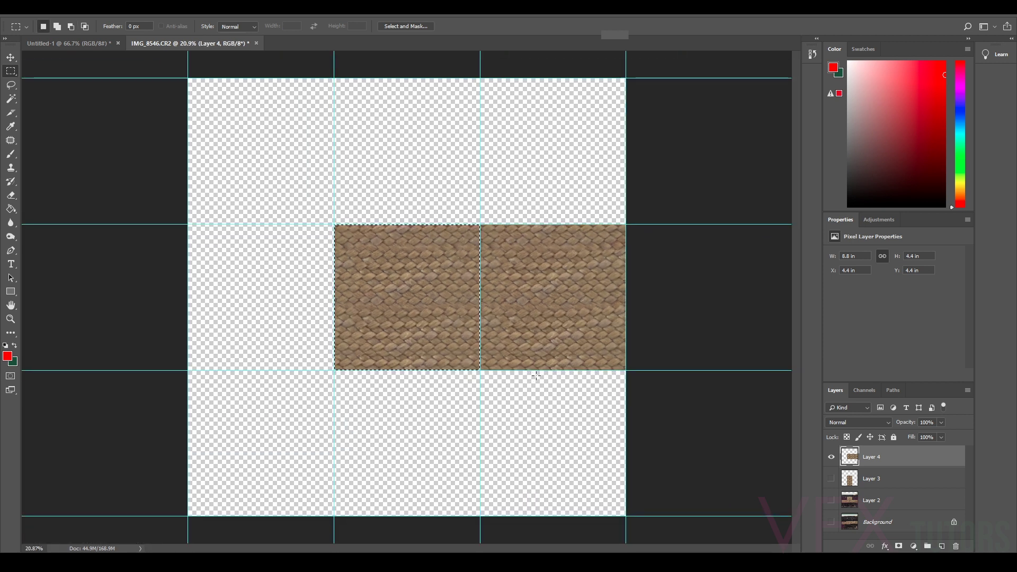
key(ctrl+j)
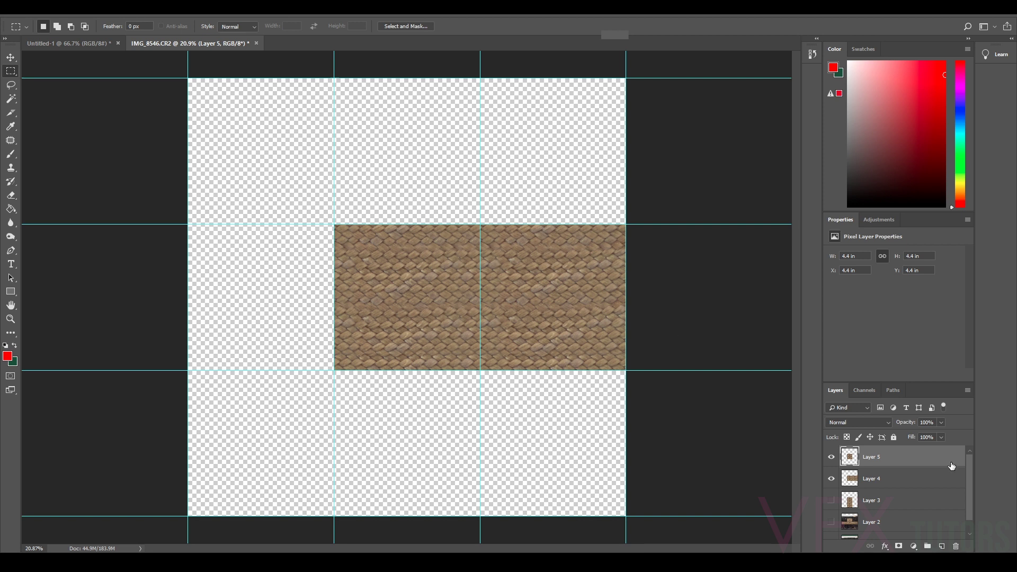
click(832, 480)
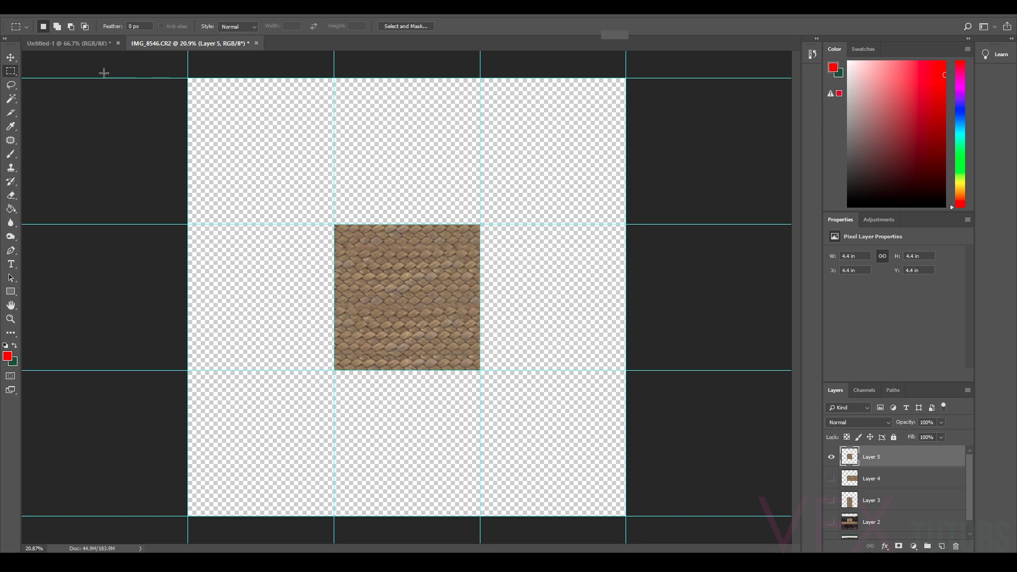
Duplicate the centre tile and place the copy in the grid square directly to its right.
click(11, 57)
scroll(217, 85, up, 3)
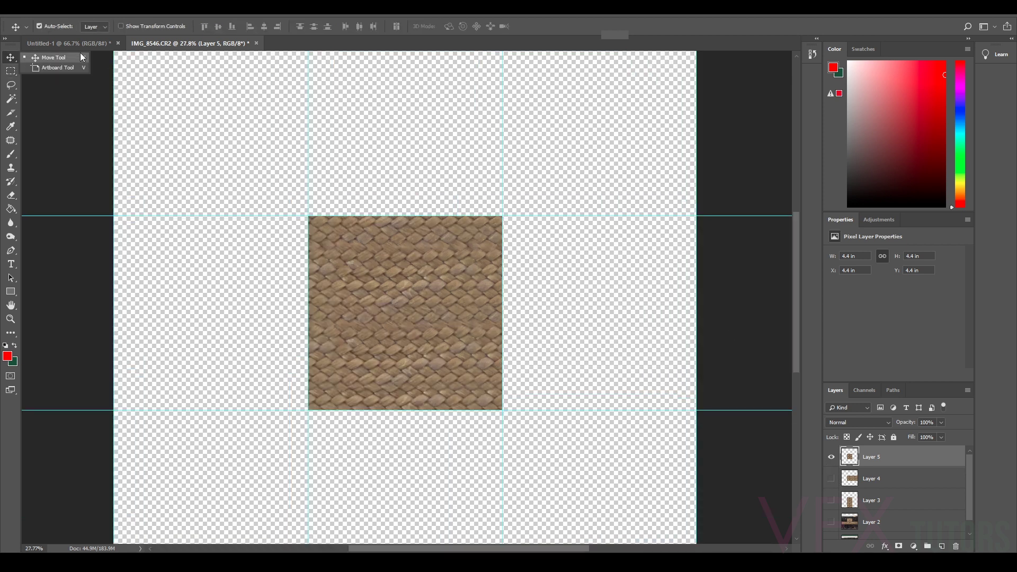
click(438, 266)
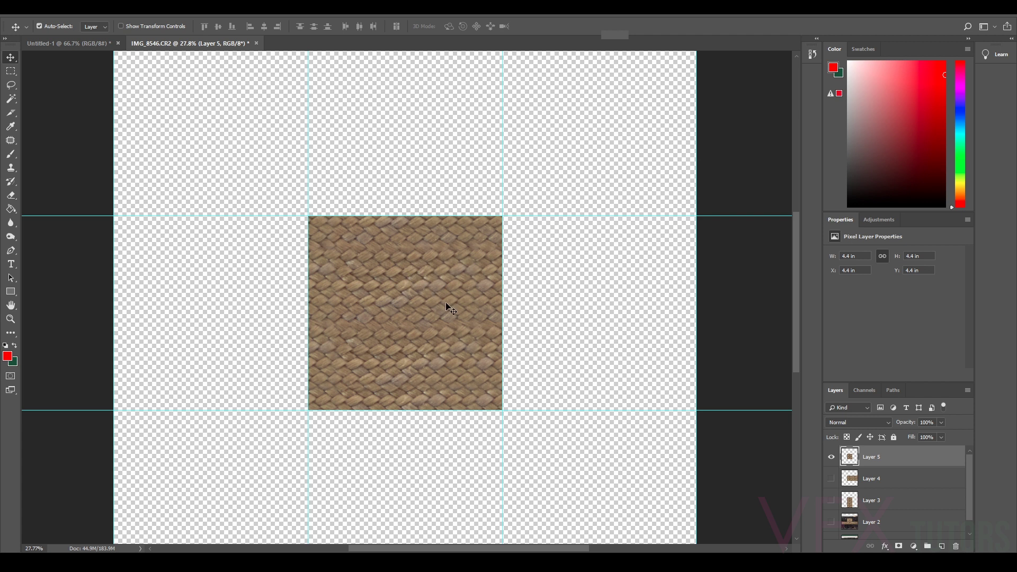
key(ctrl)
drag(509, 324, 587, 324)
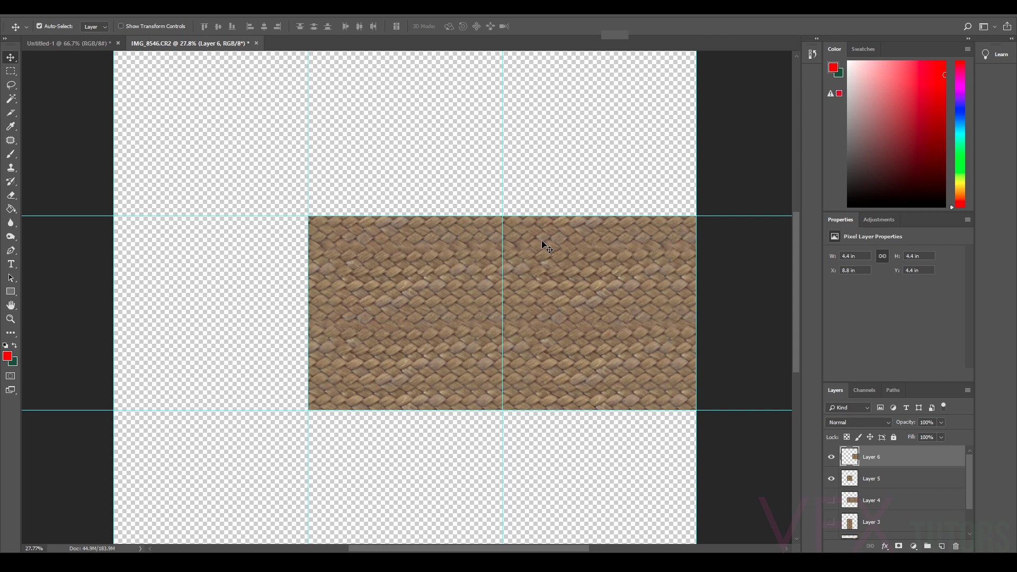
Clear the canvas guides and move the tile copy directly above the centre tile to check the horizontal seam.
click(198, 7)
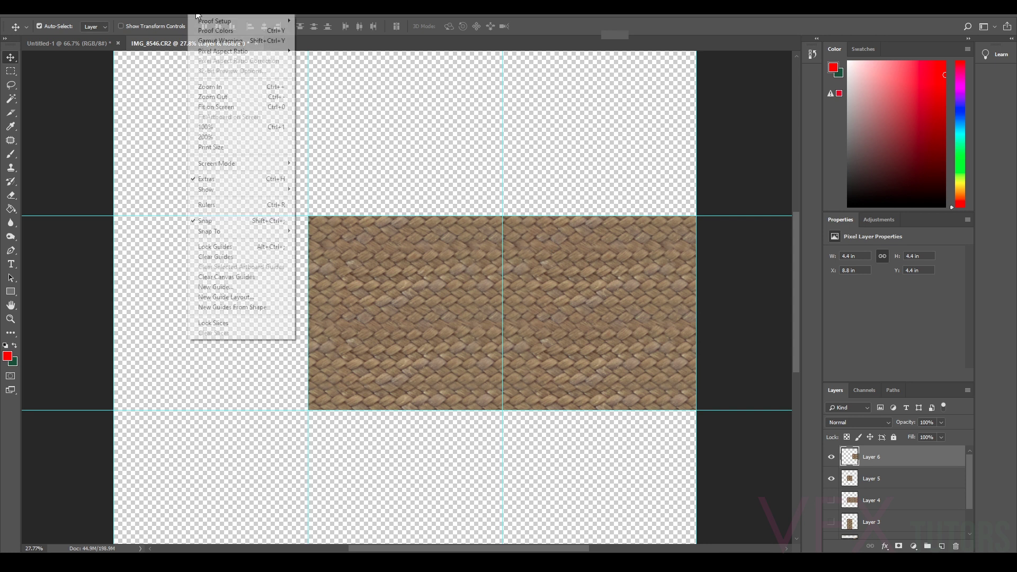
click(240, 280)
scroll(551, 275, down, 2)
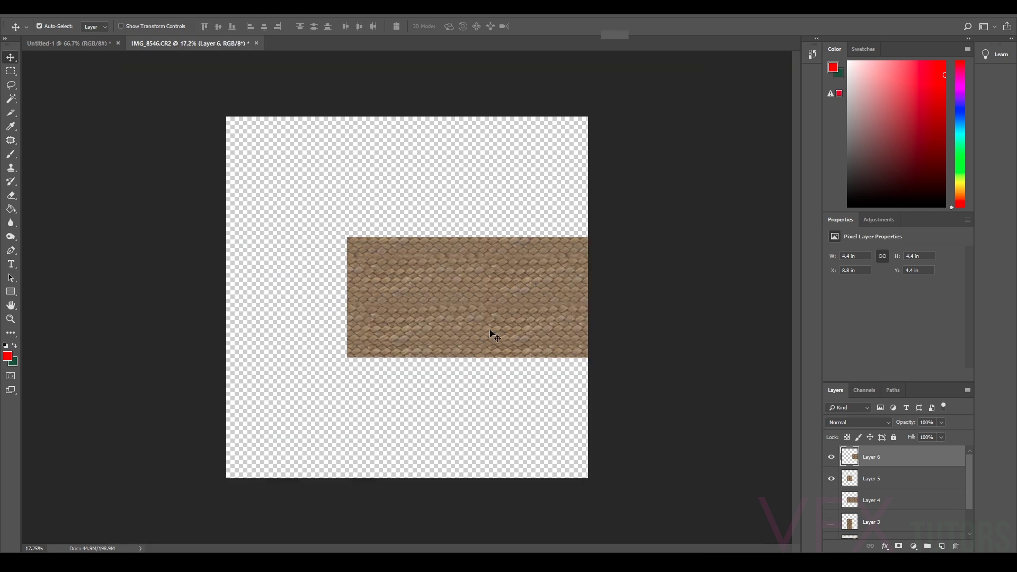
drag(432, 300, 418, 193)
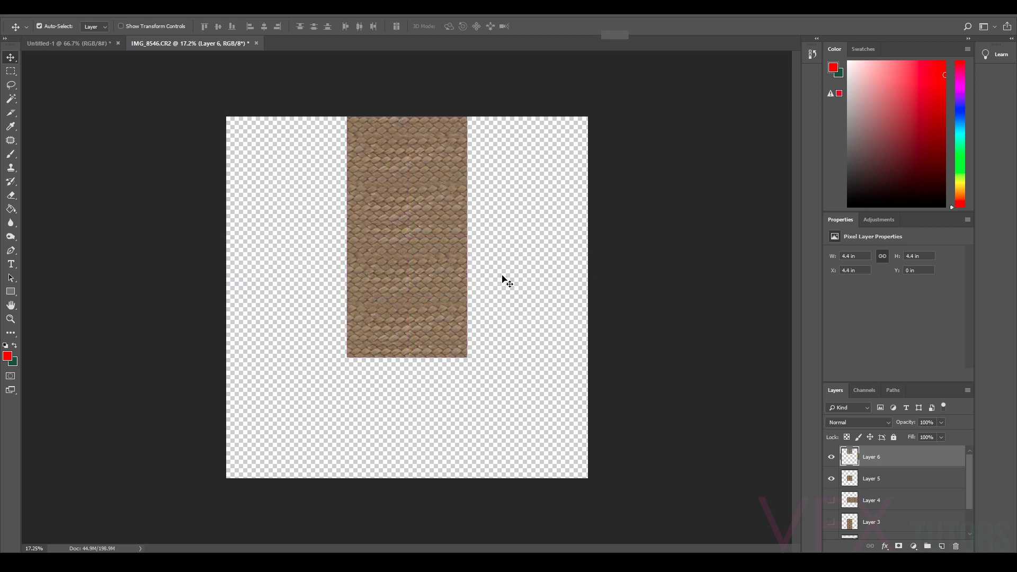
scroll(504, 280, up, 5)
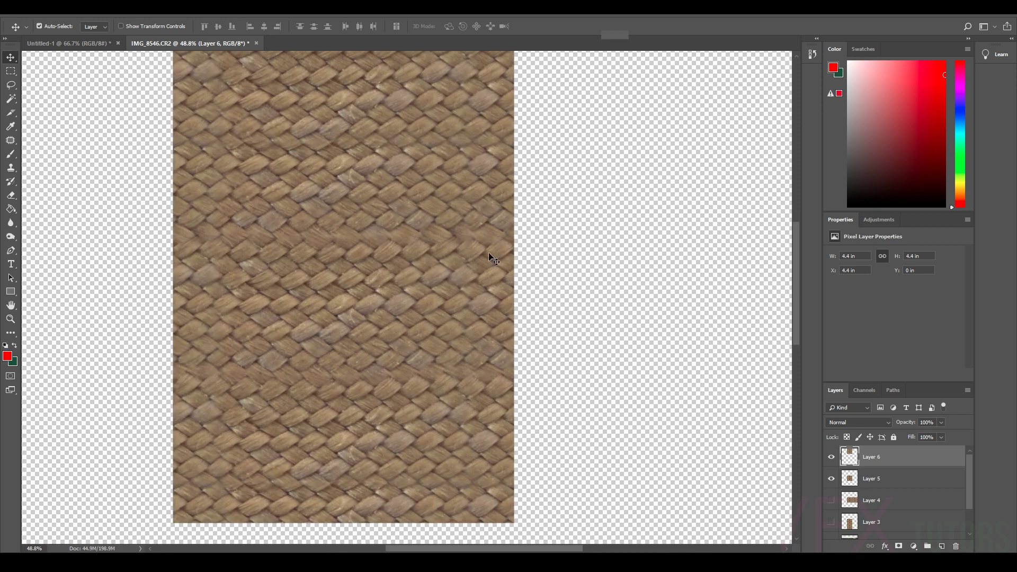
Move the tile copy directly below the centre tile and inspect the seam between them.
scroll(489, 254, down, 6)
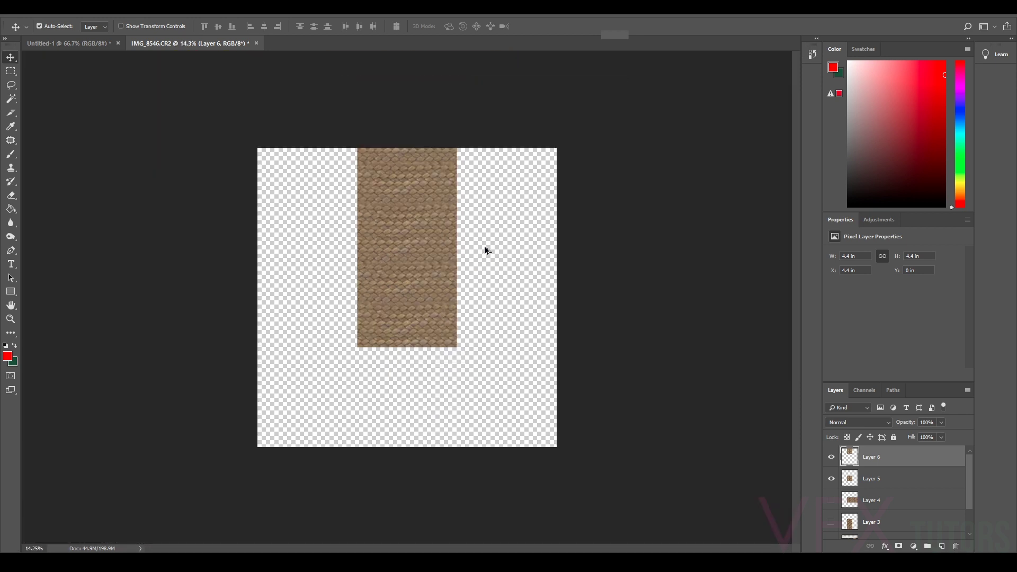
drag(431, 211, 435, 405)
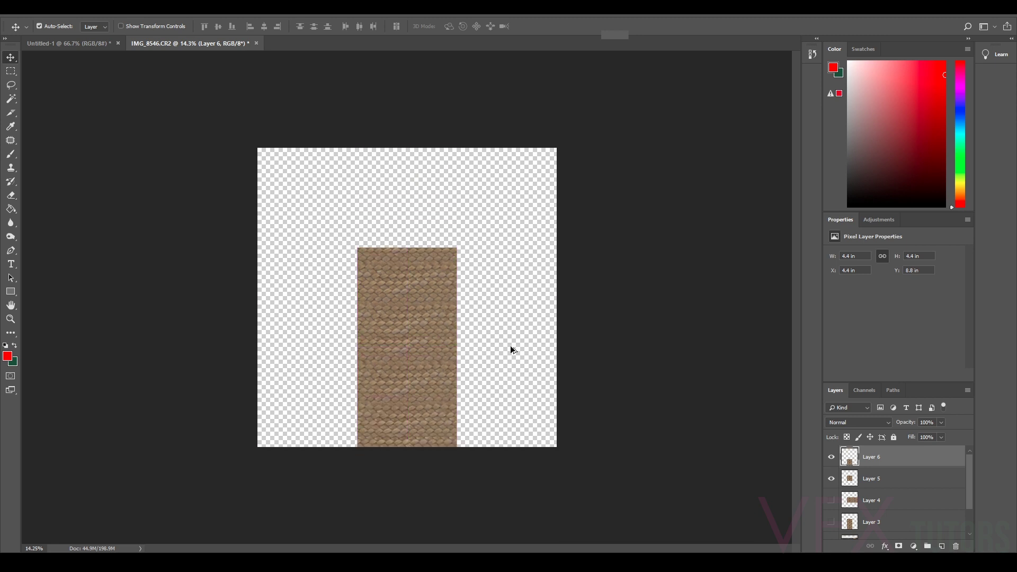
scroll(519, 330, up, 3)
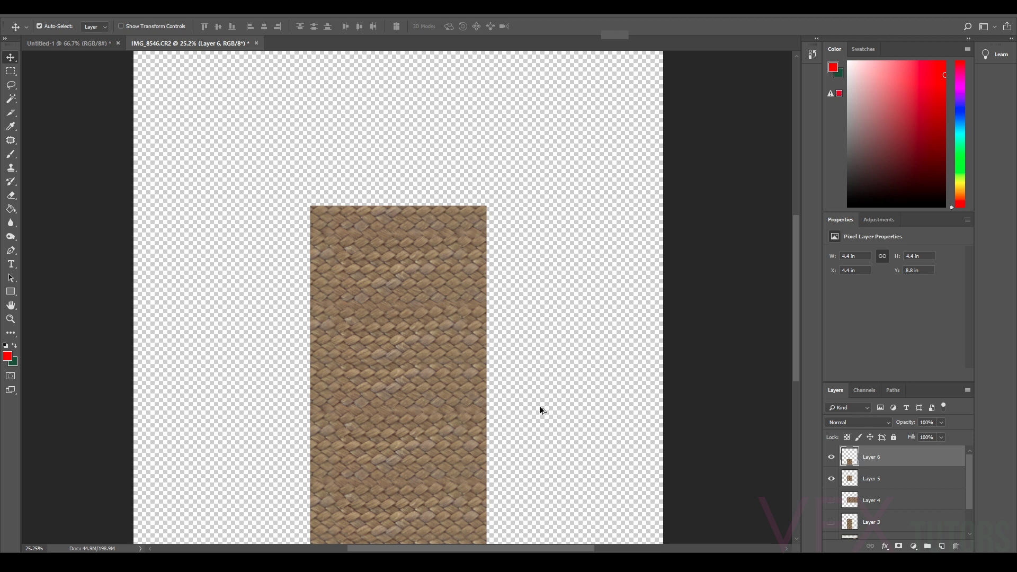
scroll(541, 406, up, 1)
scroll(519, 375, down, 2)
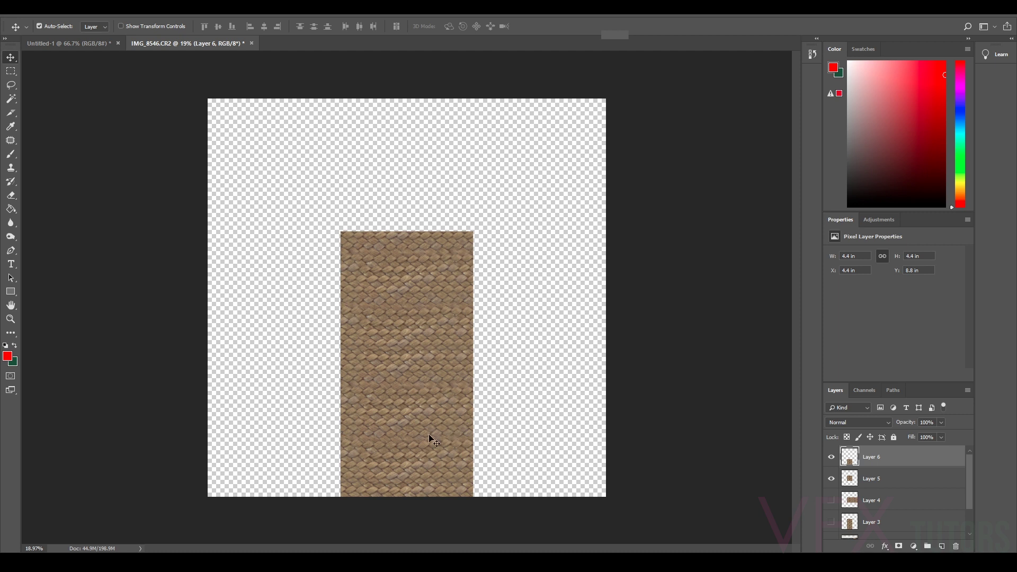
scroll(460, 402, up, 2)
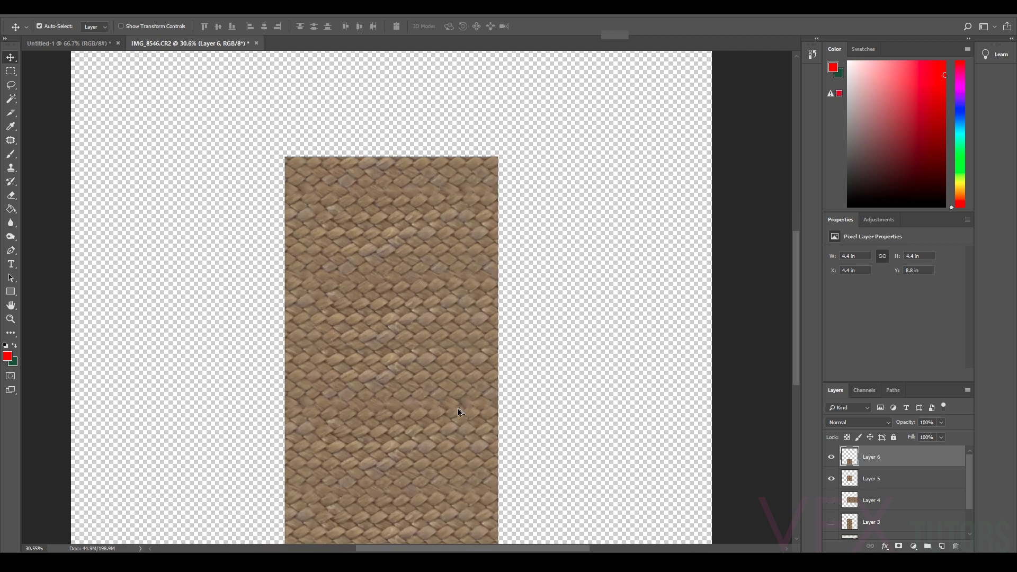
scroll(457, 410, down, 3)
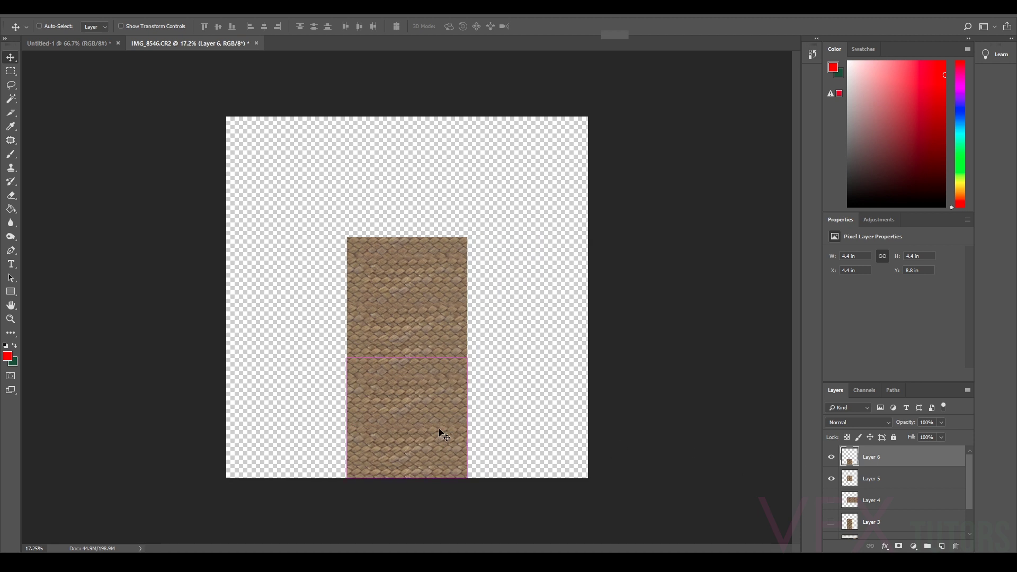
Duplicate the centre tile and place the copies in the seven empty squares to complete the 3 by 3 grid.
drag(427, 431, 394, 425)
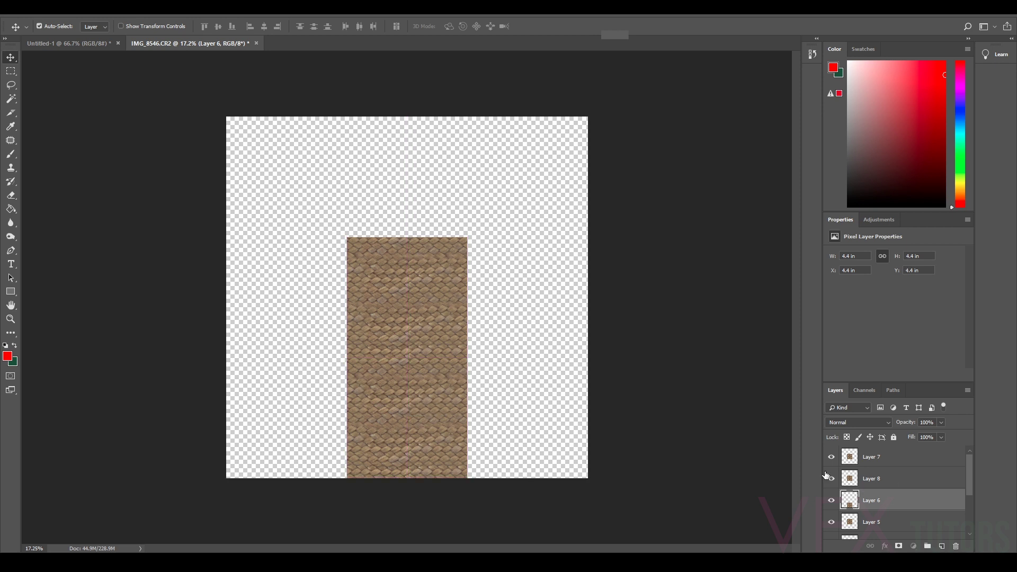
drag(411, 289, 533, 410)
click(873, 487)
drag(406, 320, 524, 304)
drag(403, 272, 414, 188)
drag(408, 289, 524, 176)
drag(425, 302, 306, 301)
drag(409, 304, 302, 414)
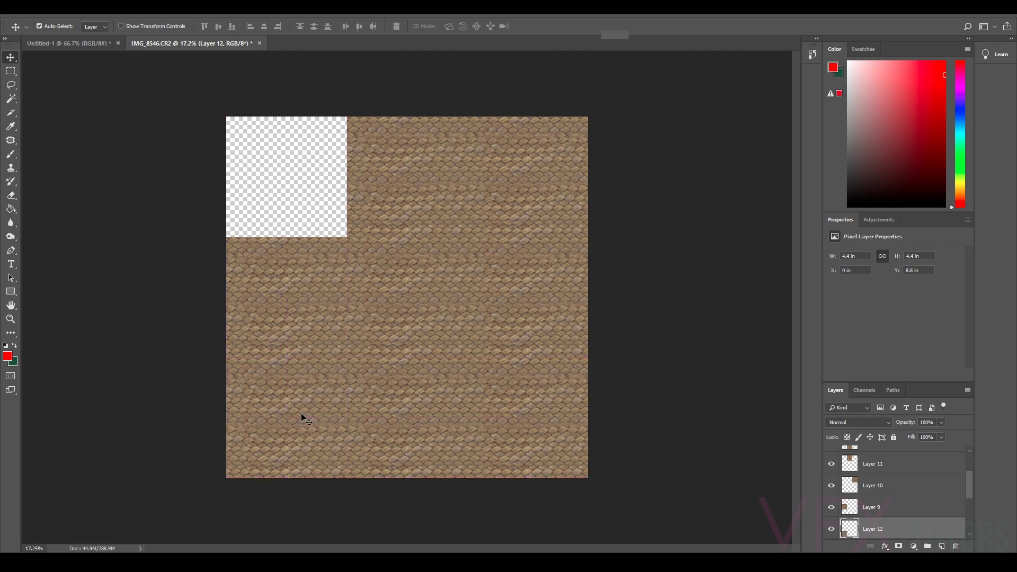
drag(366, 339, 288, 189)
Examine the full 3 by 3 tiled pattern from near and far for seams and obvious repetition.
scroll(652, 225, down, 5)
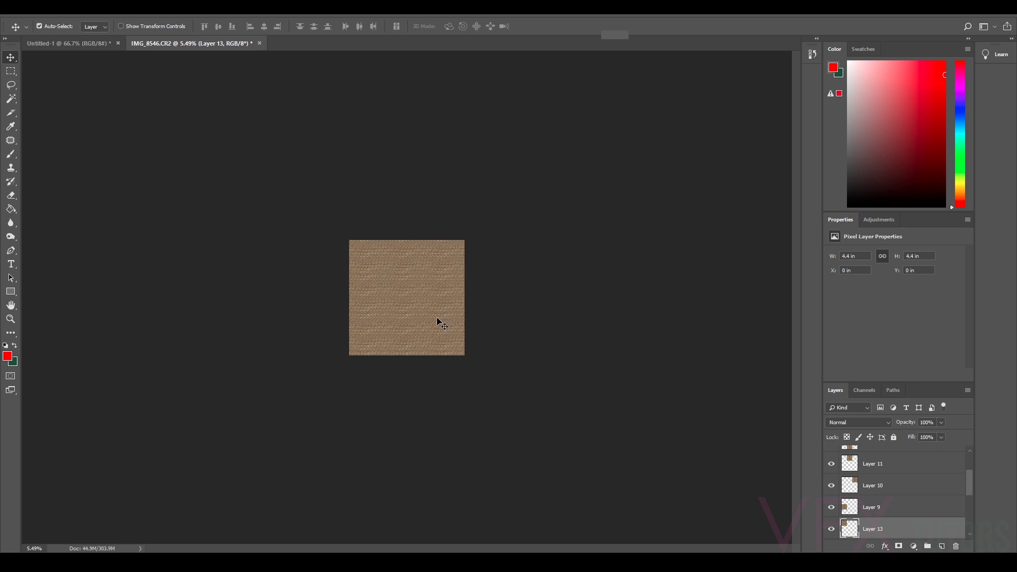
scroll(437, 319, up, 2)
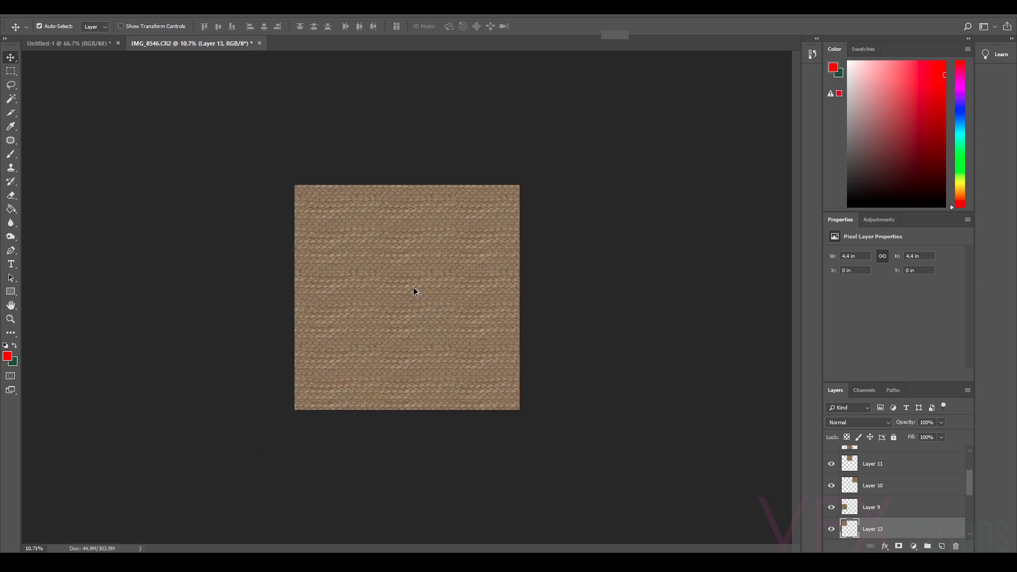
scroll(416, 291, up, 3)
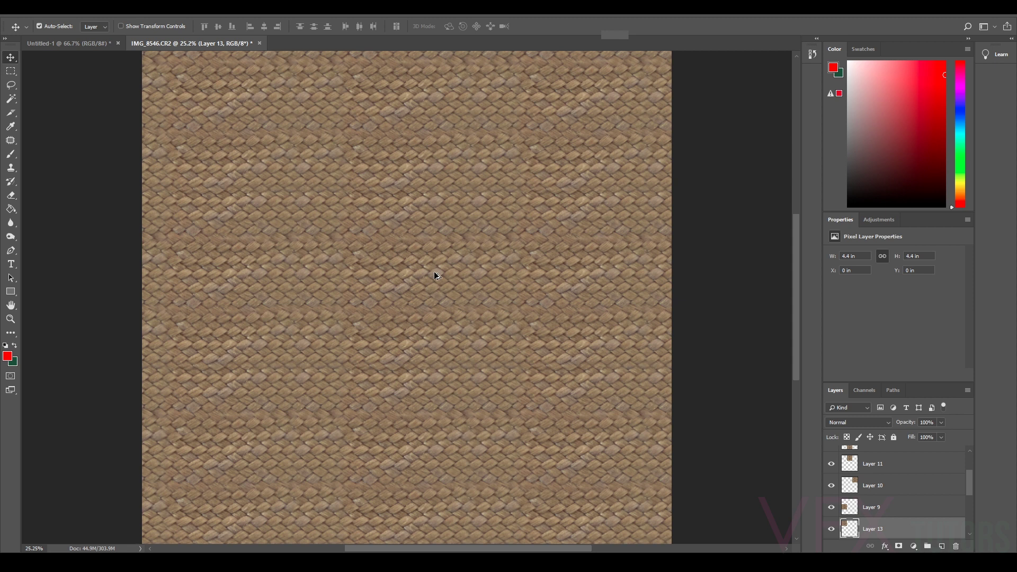
scroll(418, 279, down, 5)
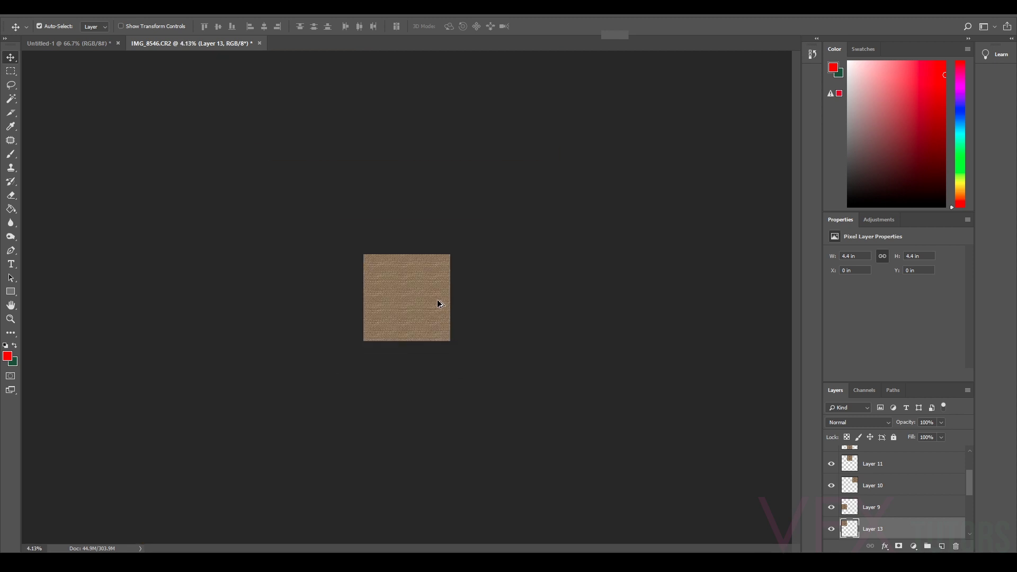
scroll(443, 287, down, 1)
scroll(399, 302, up, 5)
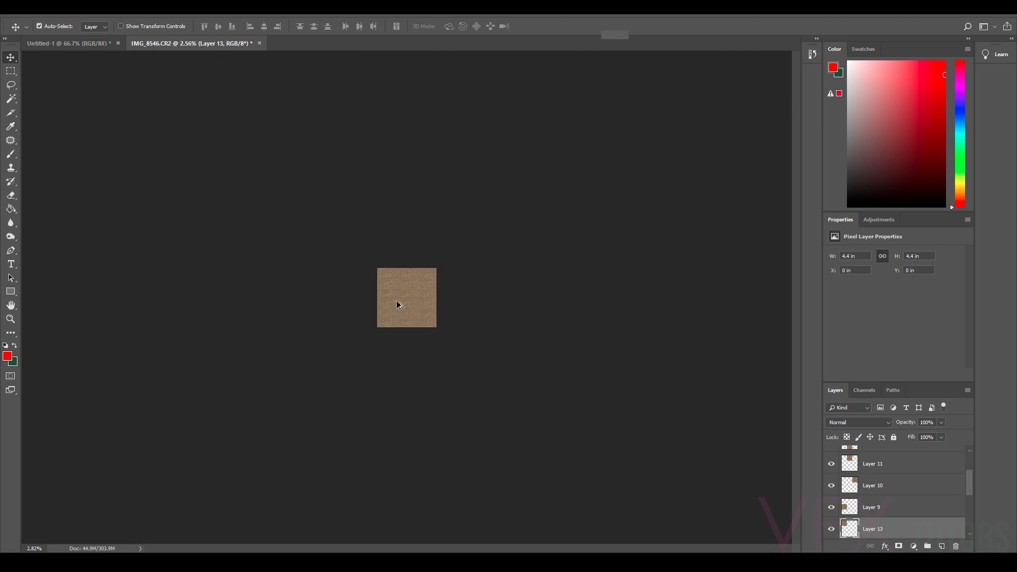
scroll(424, 313, up, 4)
scroll(470, 293, down, 2)
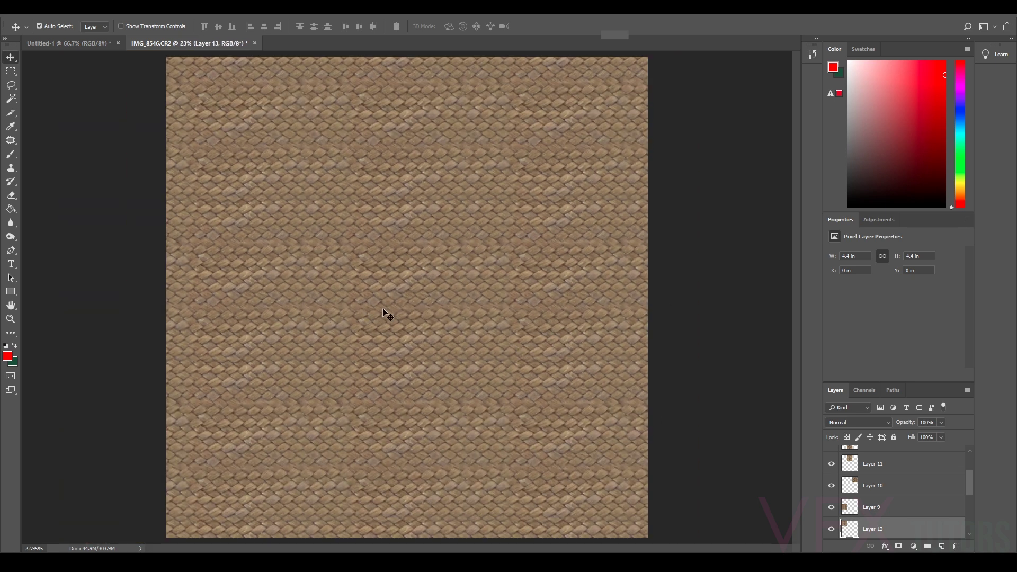
scroll(541, 314, down, 4)
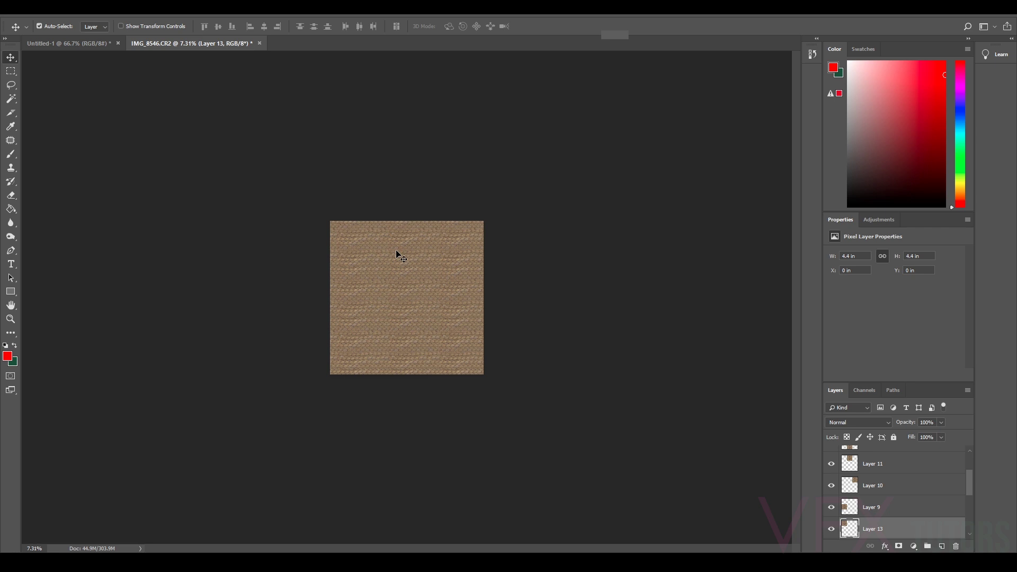
scroll(366, 250, down, 1)
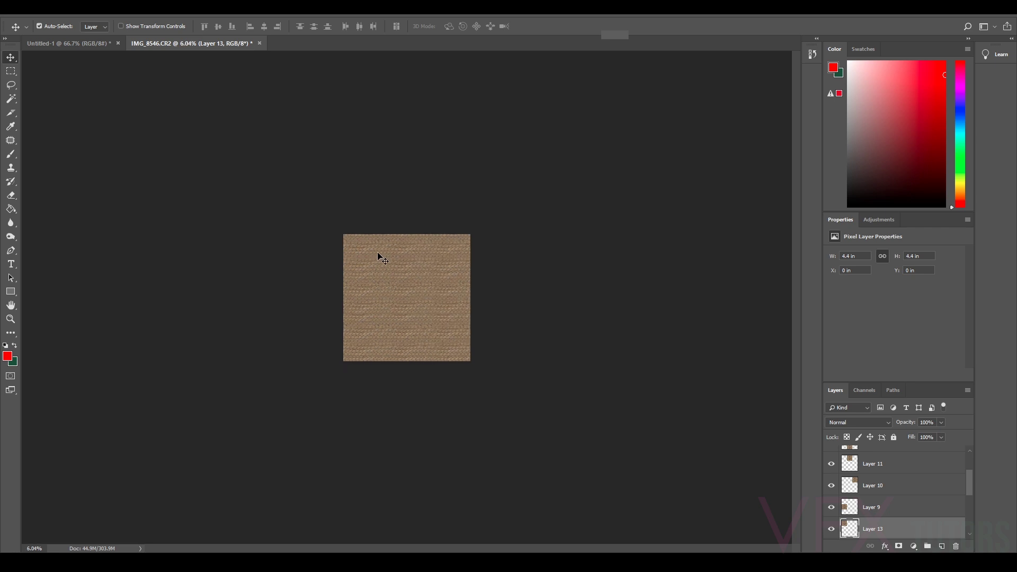
scroll(405, 313, up, 2)
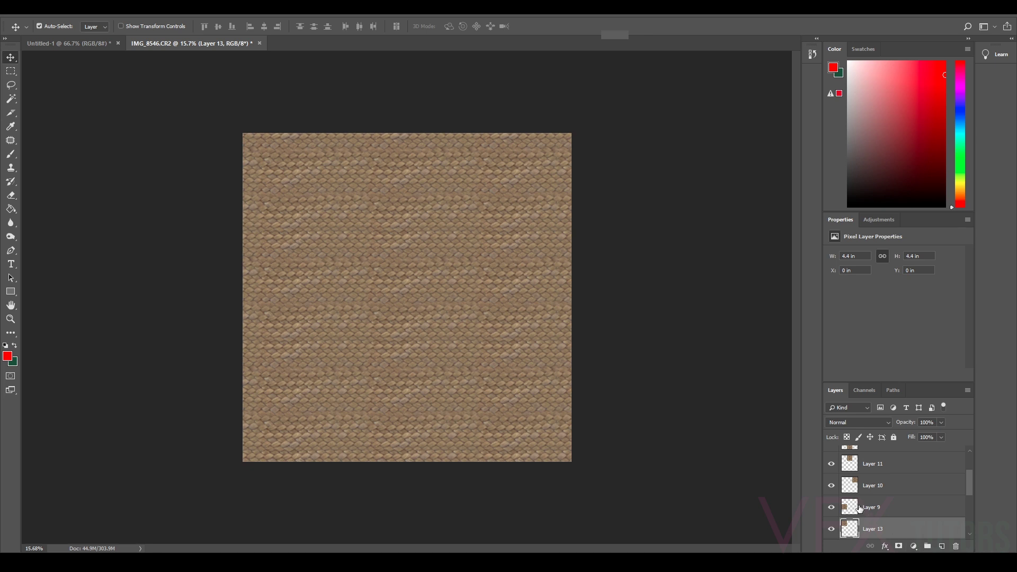
Hide Layer 12 and Layer 13, the lower-left and upper-left tile copies.
scroll(860, 506, down, 3)
scroll(852, 507, up, 1)
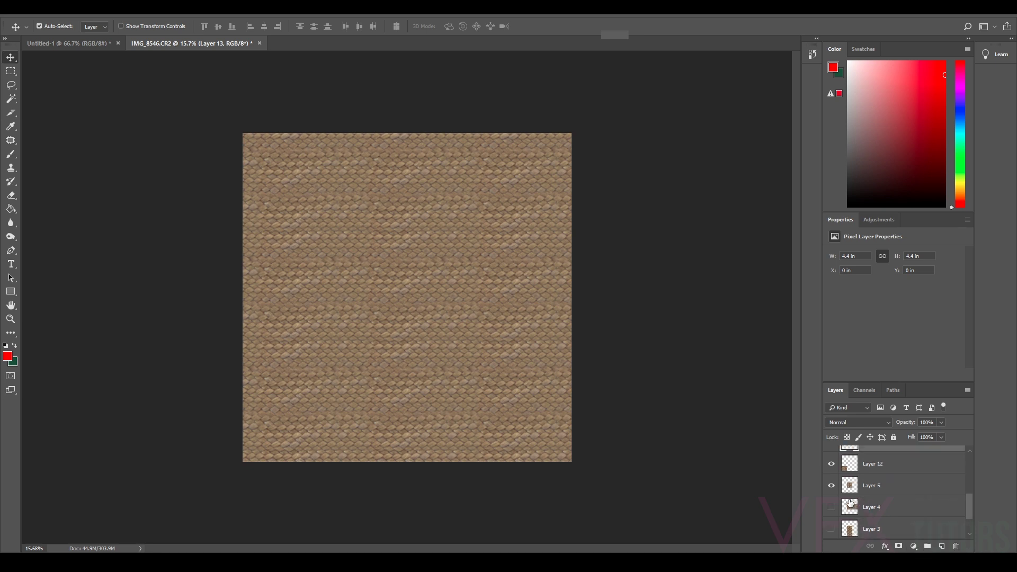
click(832, 465)
scroll(834, 498, up, 3)
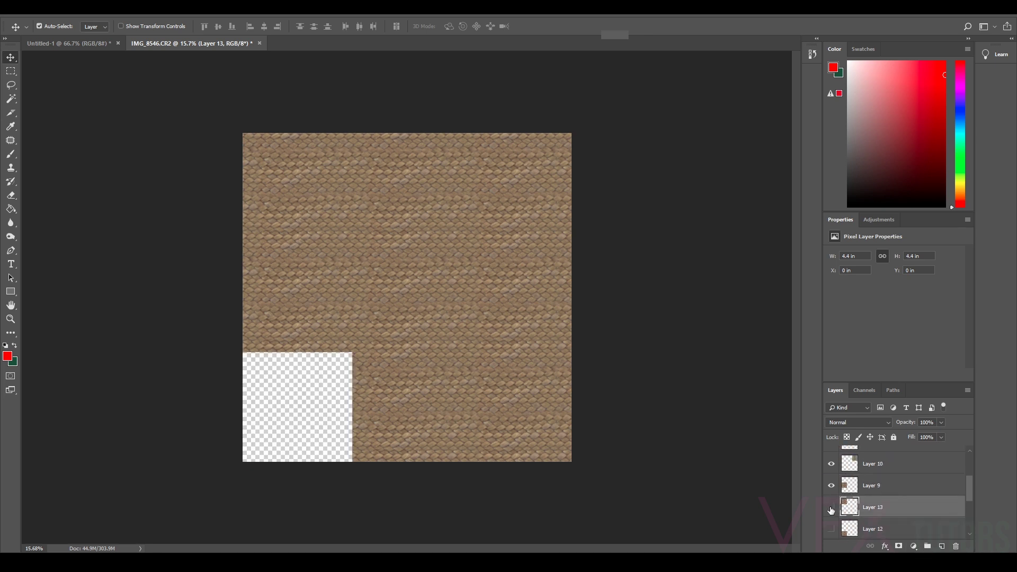
click(832, 509)
scroll(869, 503, down, 2)
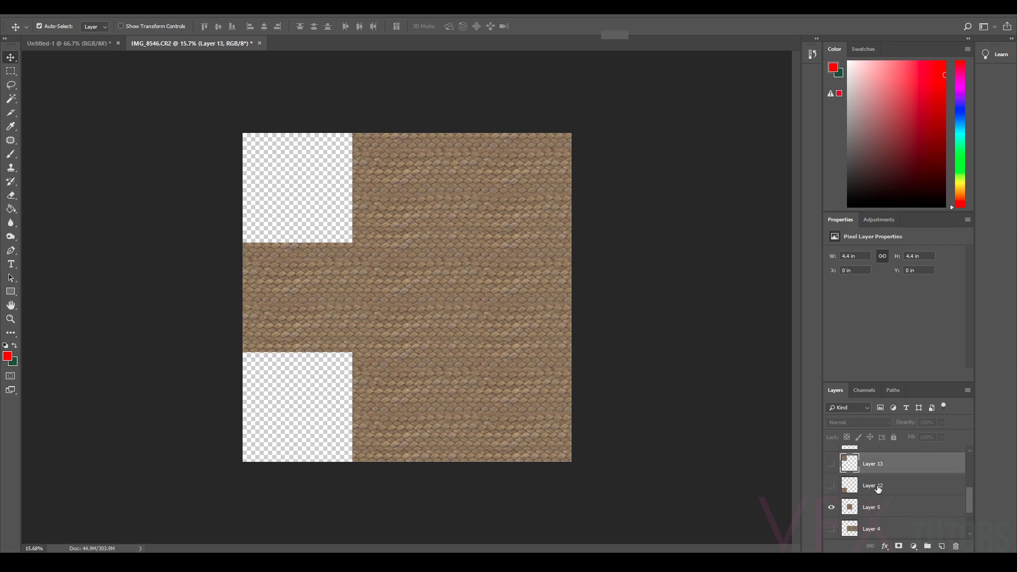
Delete all tile copies from Layer 12 up to Layer 7, keeping the centre tile on Layer 5.
click(878, 488)
scroll(880, 494, up, 3)
shift+click(886, 458)
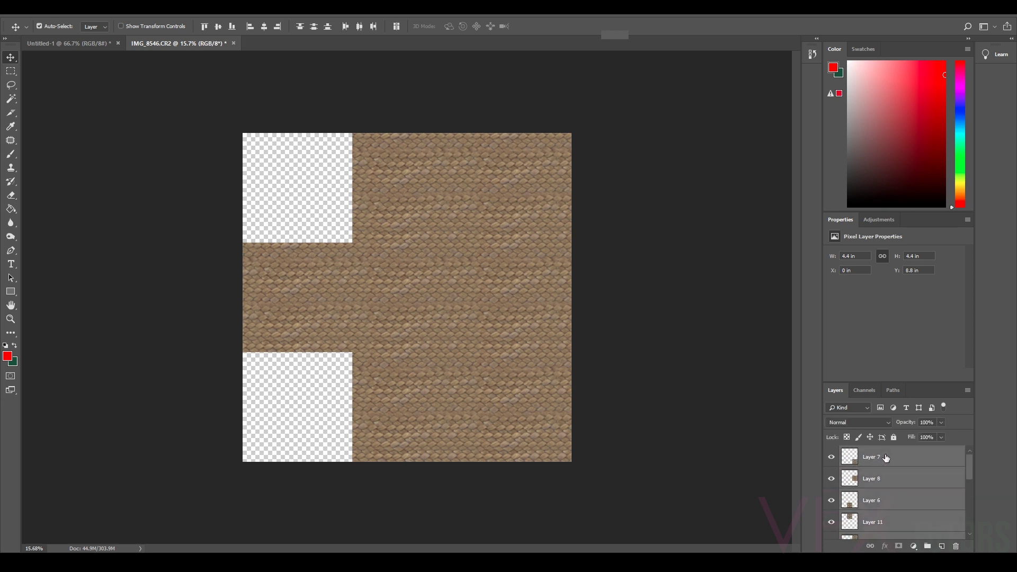
key(Delete)
key(ctrl+0)
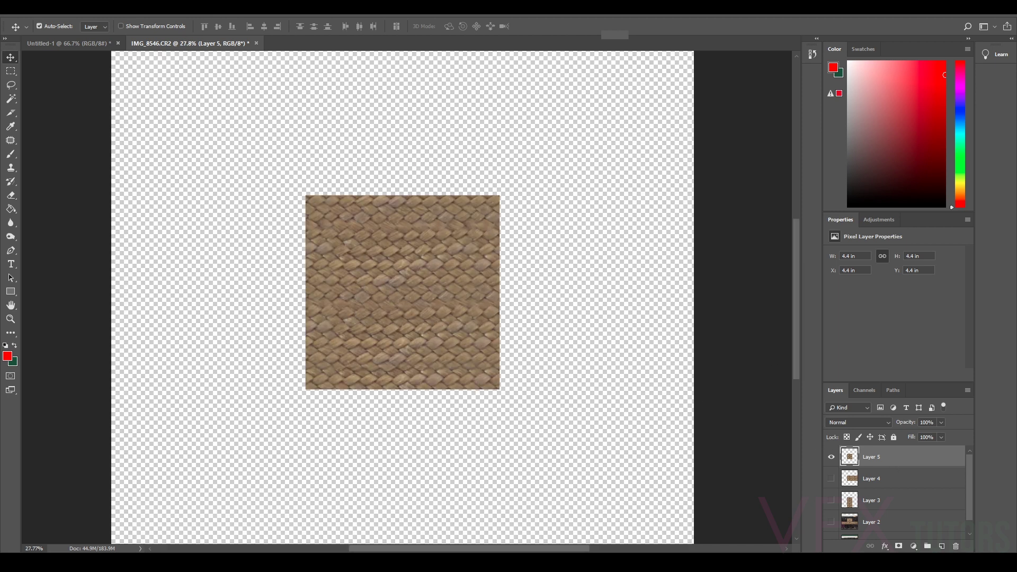
click(76, 15)
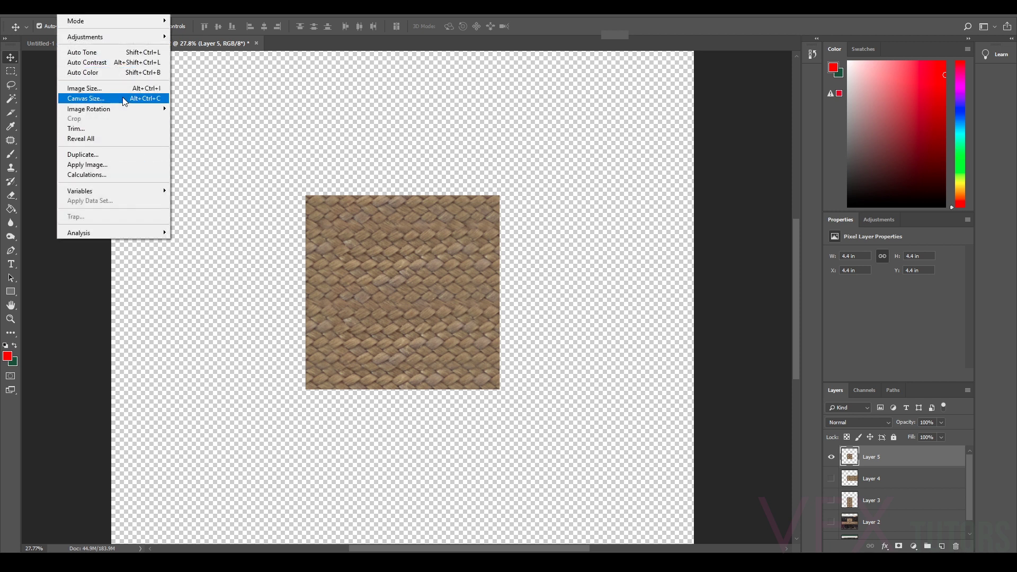
mouse_move(133, 36)
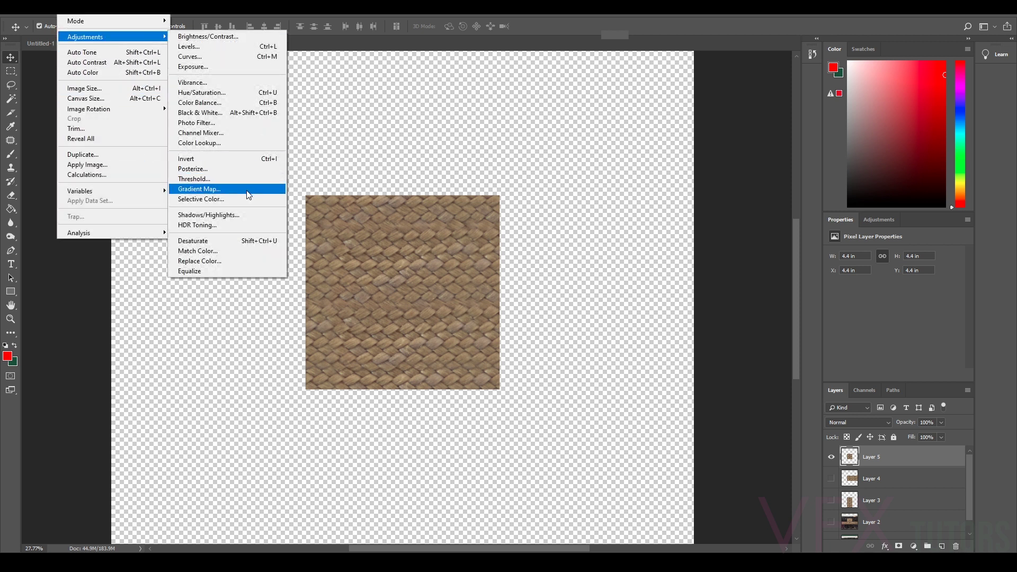
click(243, 221)
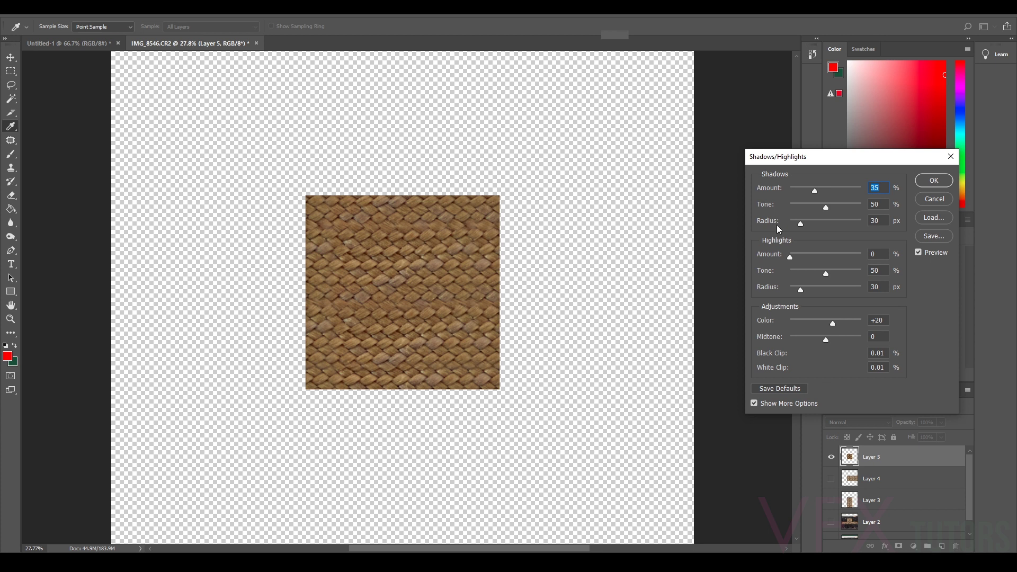
mouse_move(790, 258)
mouse_down()
mouse_move(857, 259)
mouse_move(785, 259)
mouse_up()
drag(813, 189, 780, 203)
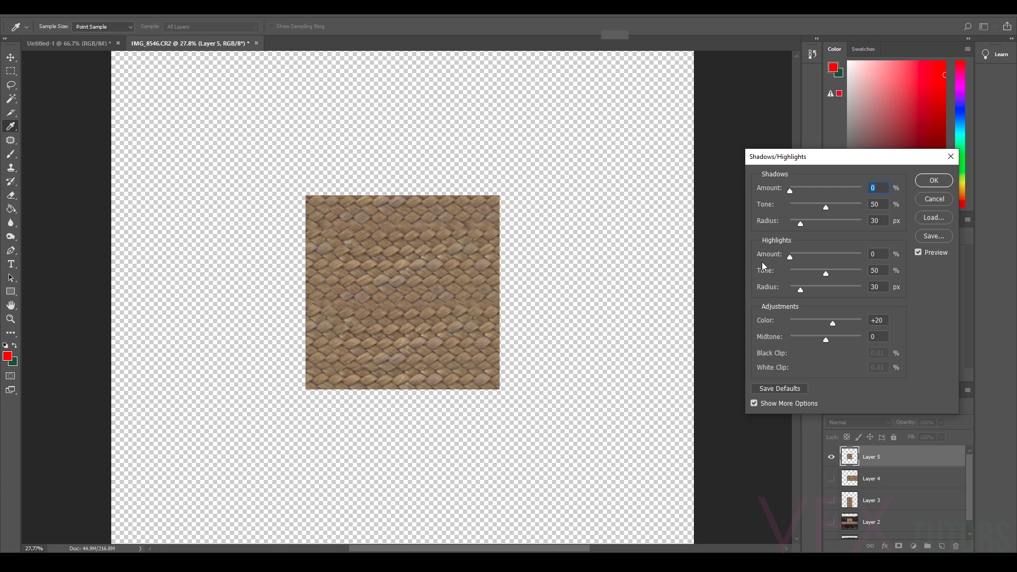
drag(803, 256, 737, 259)
click(925, 199)
Undo the deletion of the tile copies and re-examine the repeating pattern across the grid.
scroll(335, 255, up, 7)
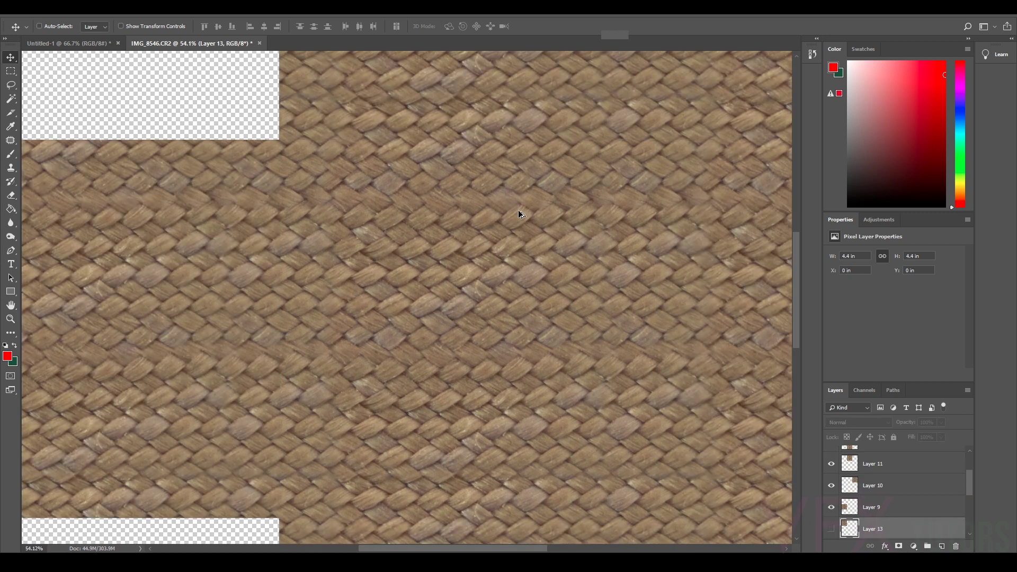
scroll(518, 209, down, 3)
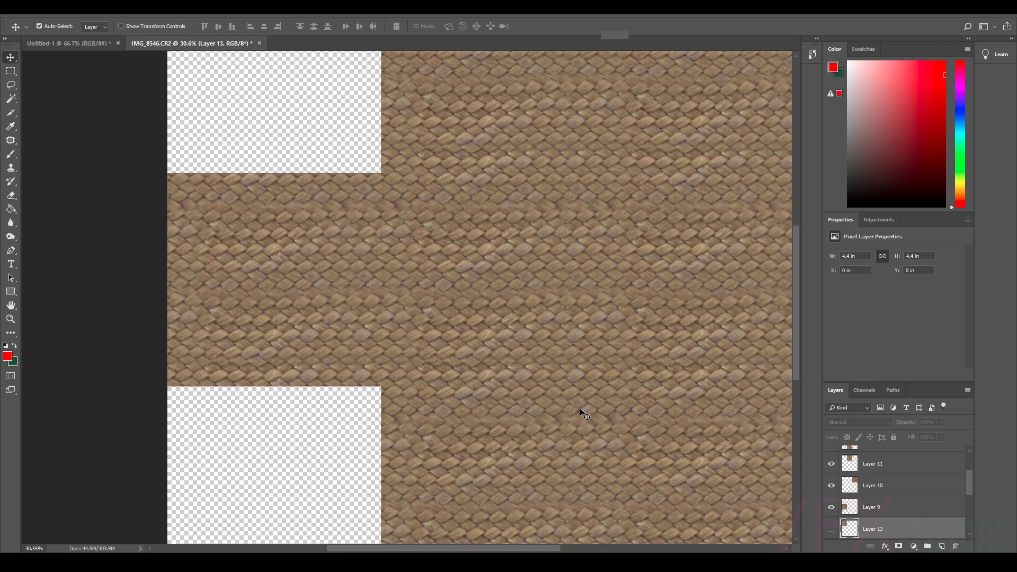
scroll(581, 412, down, 2)
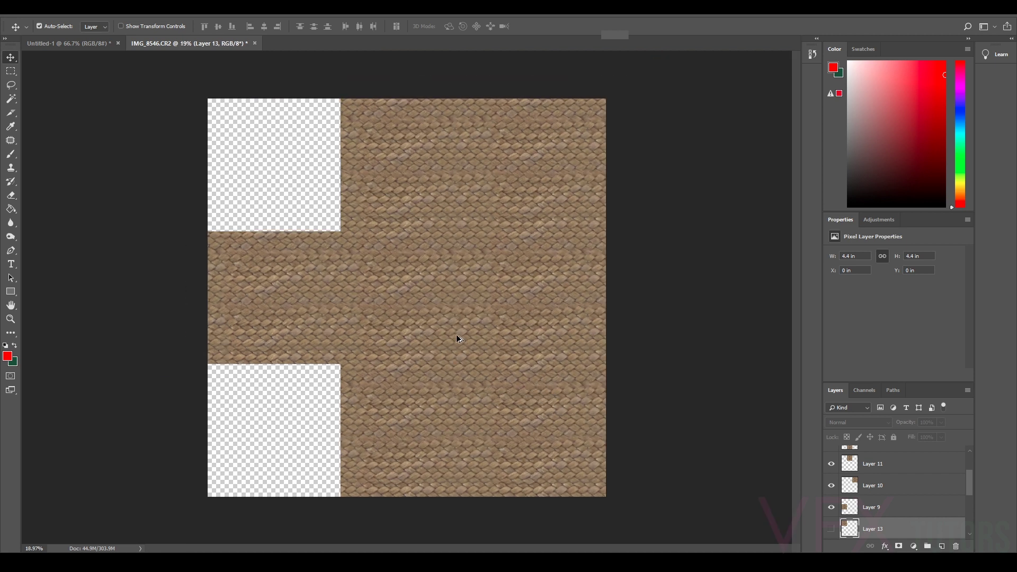
scroll(458, 339, down, 3)
scroll(427, 339, up, 2)
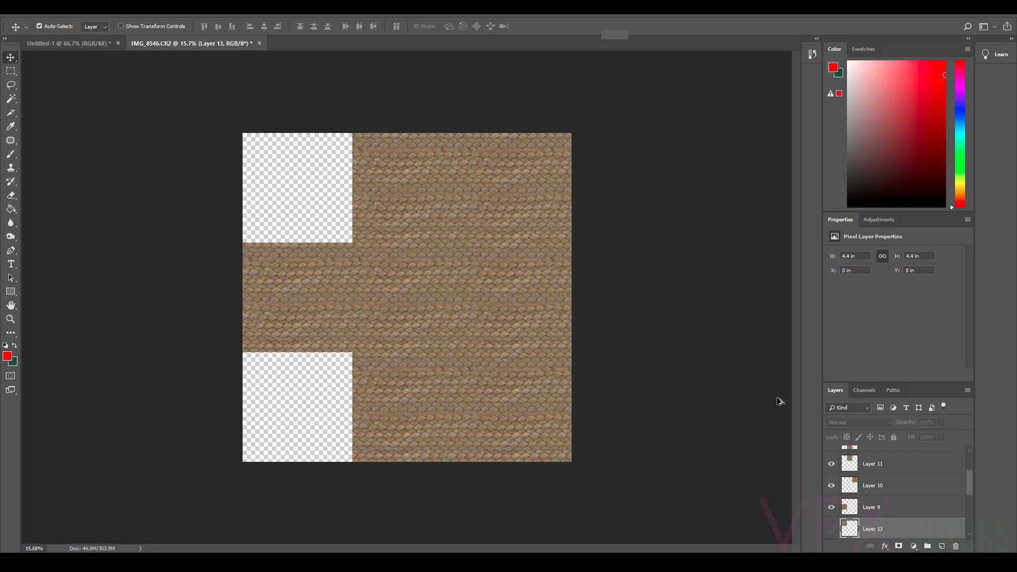
Delete every tile copy from Layer 12 up to Layer 7 and inspect the weave of the remaining centre tile.
click(879, 508)
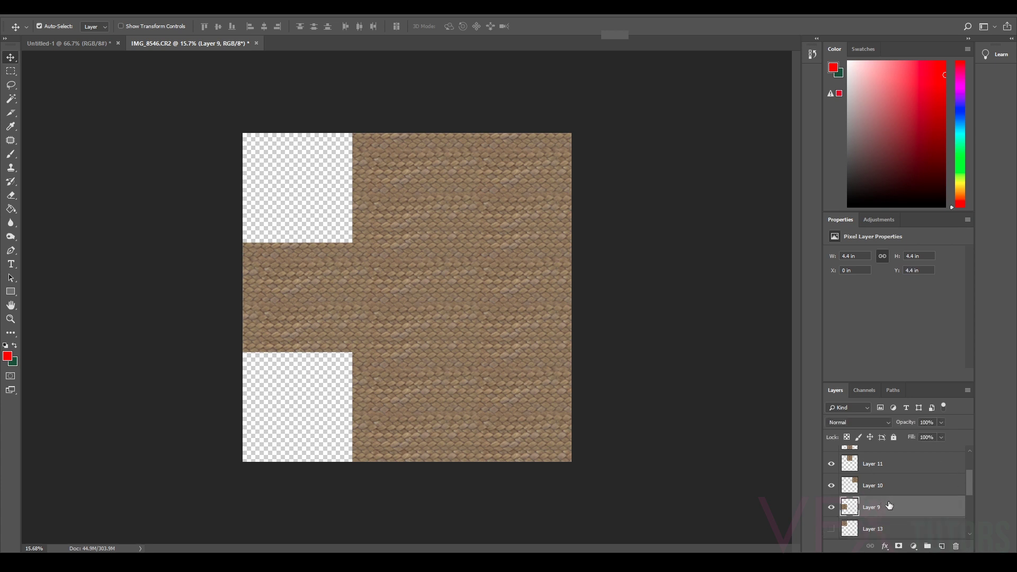
scroll(890, 506, down, 3)
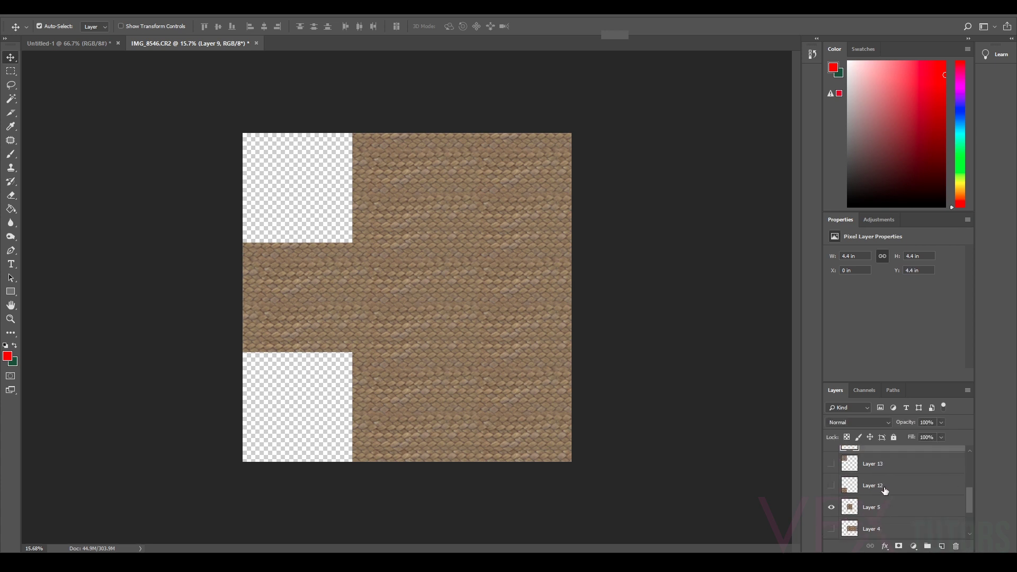
scroll(885, 490, up, 5)
shift+click(894, 457)
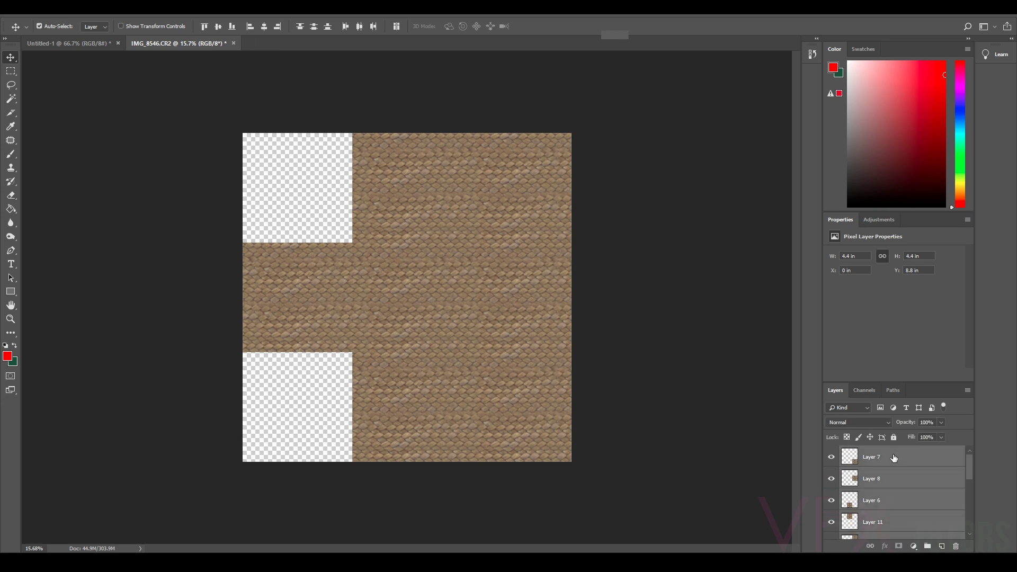
key(Delete)
scroll(419, 280, up, 12)
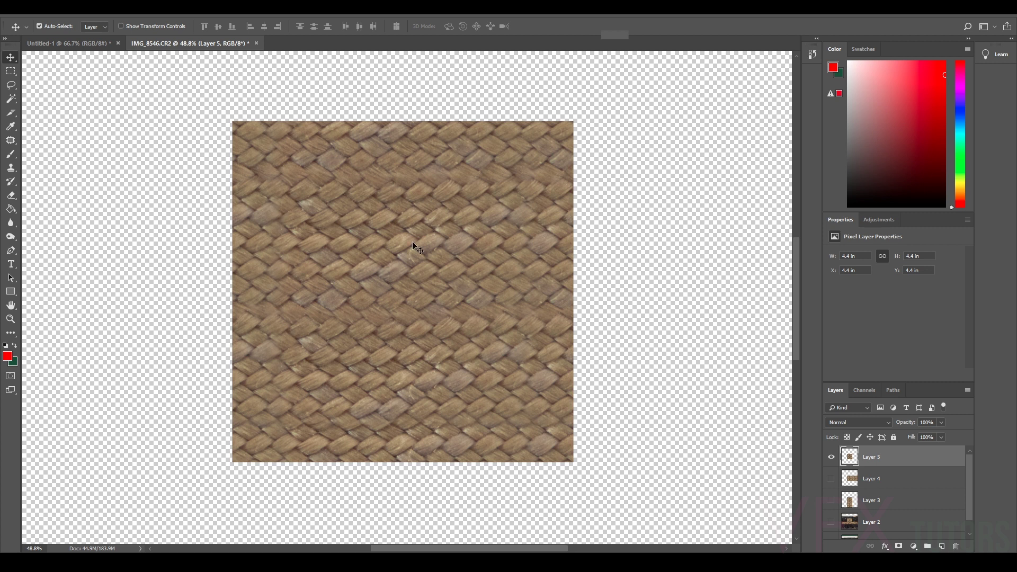
scroll(395, 267, up, 6)
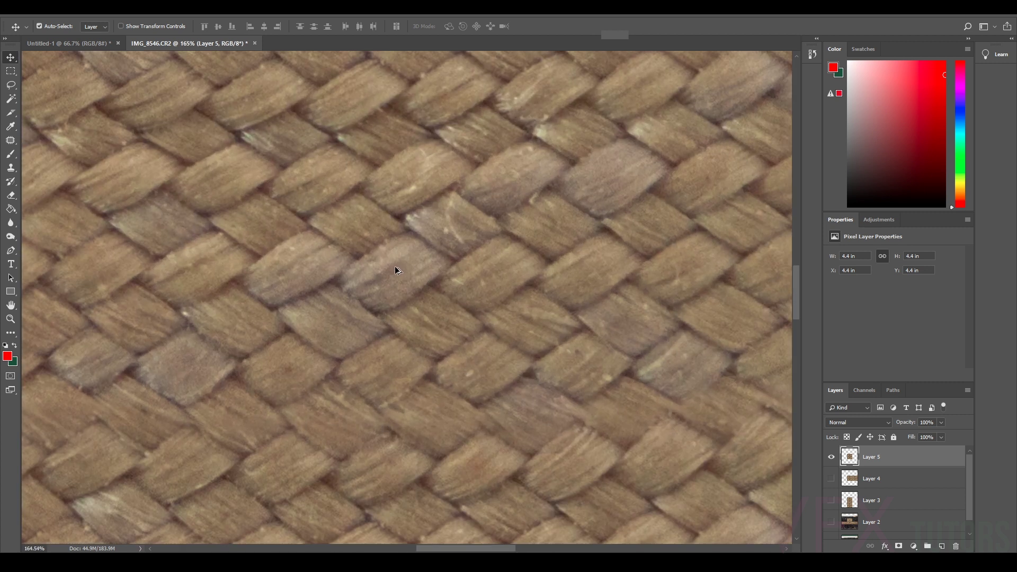
Try darkening a pale strand near the tile's centre with the Burn tool, using a 77 px brush and the Highlights range, and undo it.
scroll(395, 266, down, 3)
scroll(395, 267, down, 2)
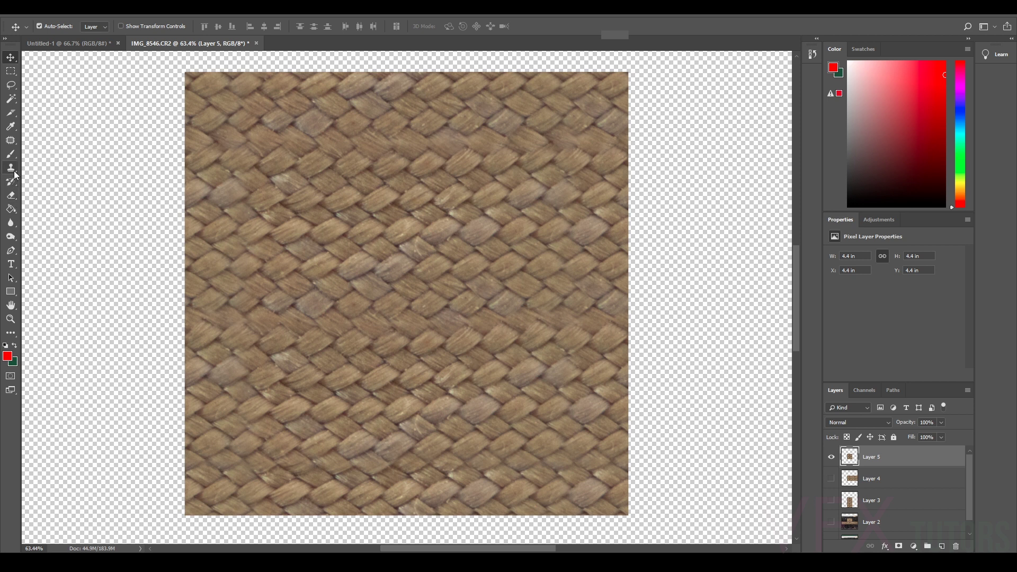
click(14, 221)
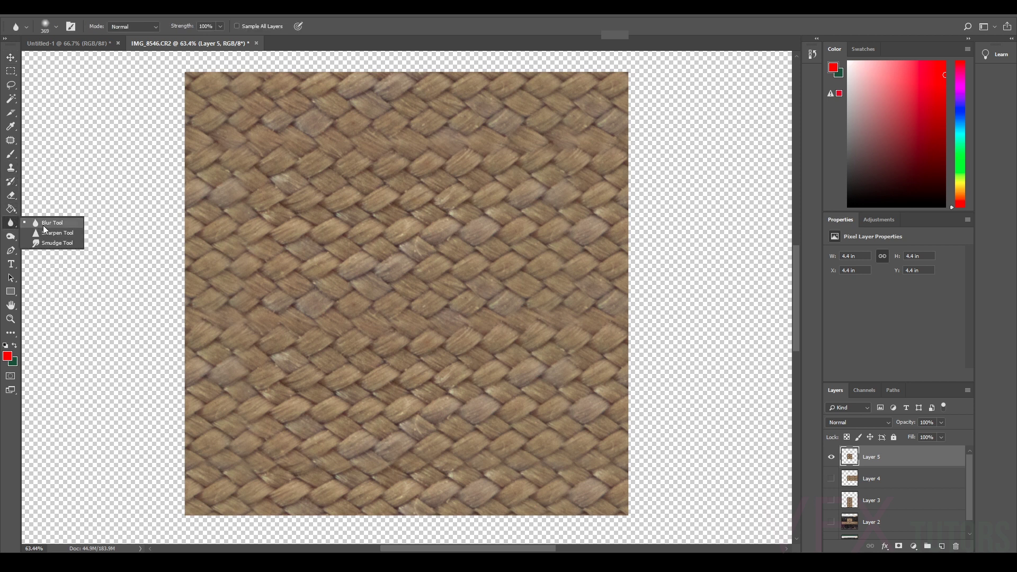
click(11, 237)
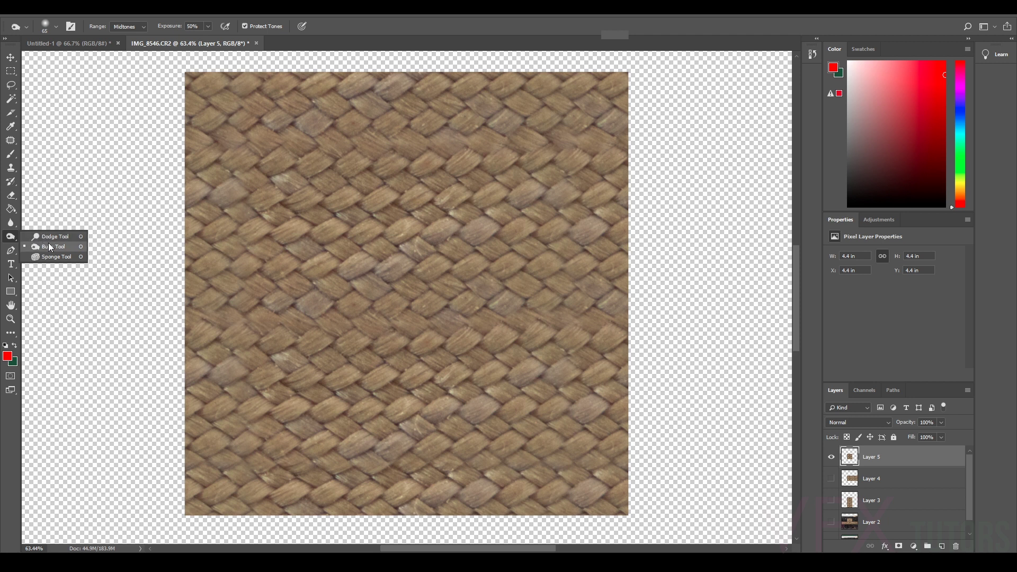
click(49, 243)
click(46, 29)
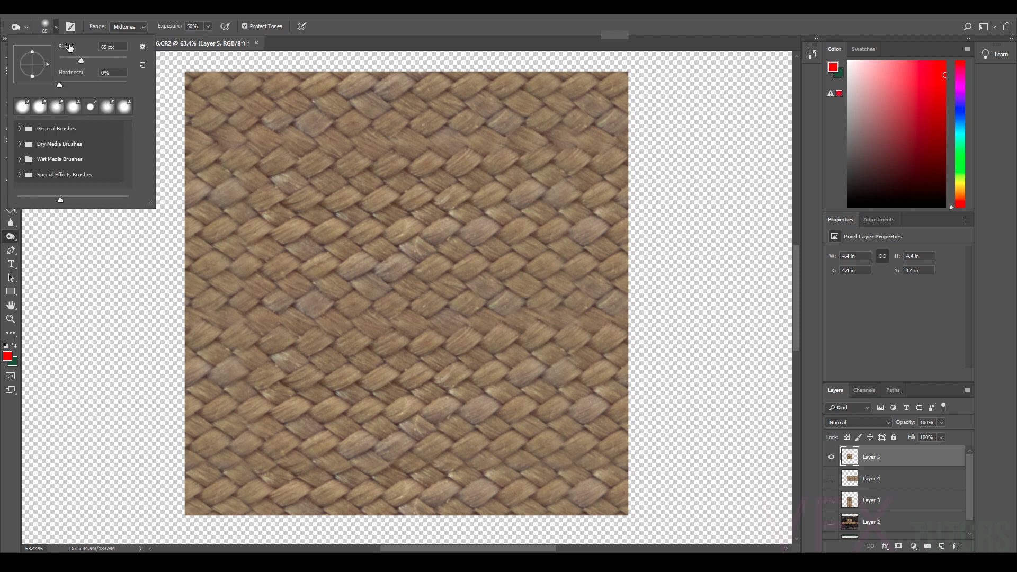
drag(58, 85, 84, 60)
click(144, 29)
click(127, 48)
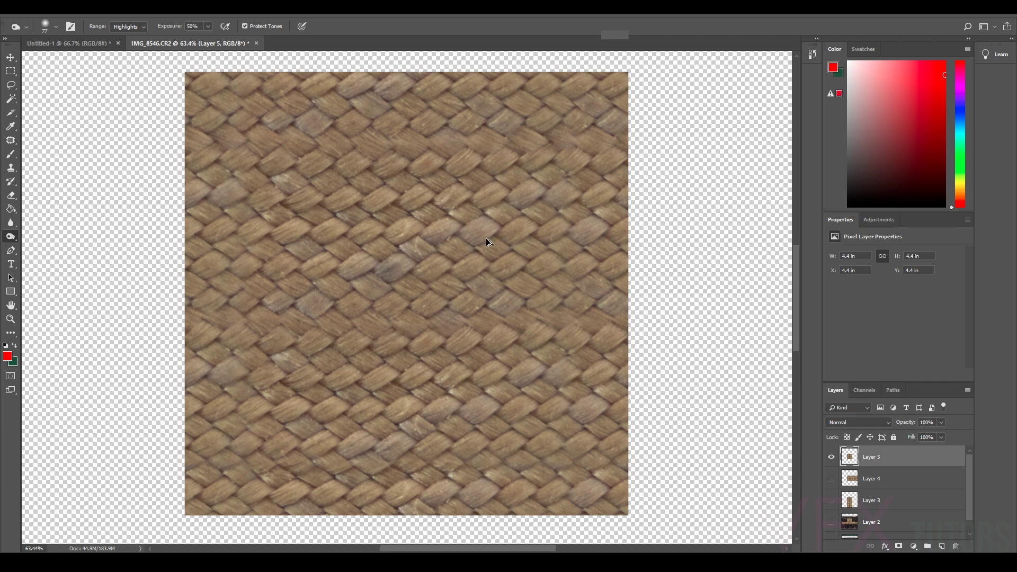
key(alt+z)
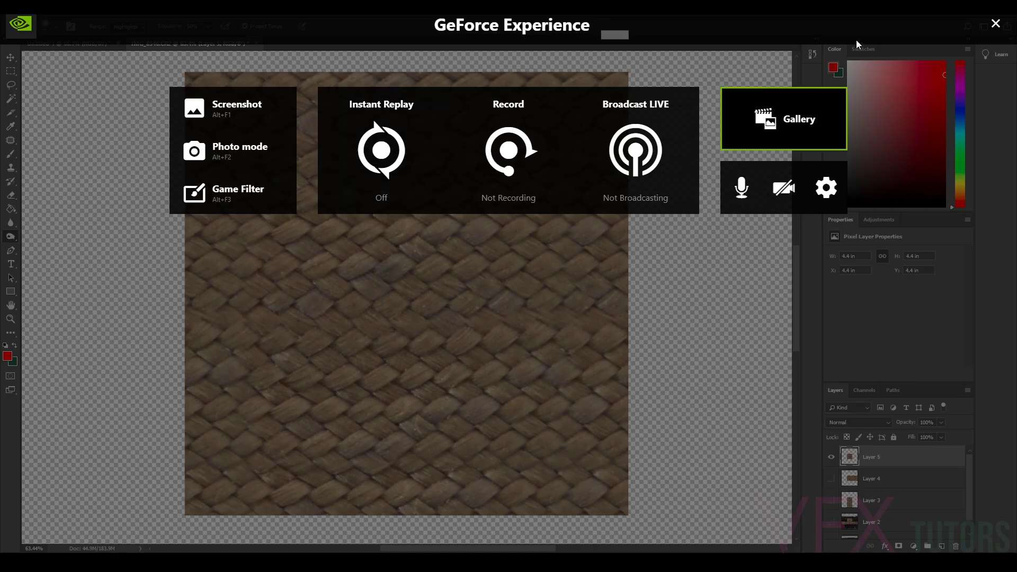
click(997, 23)
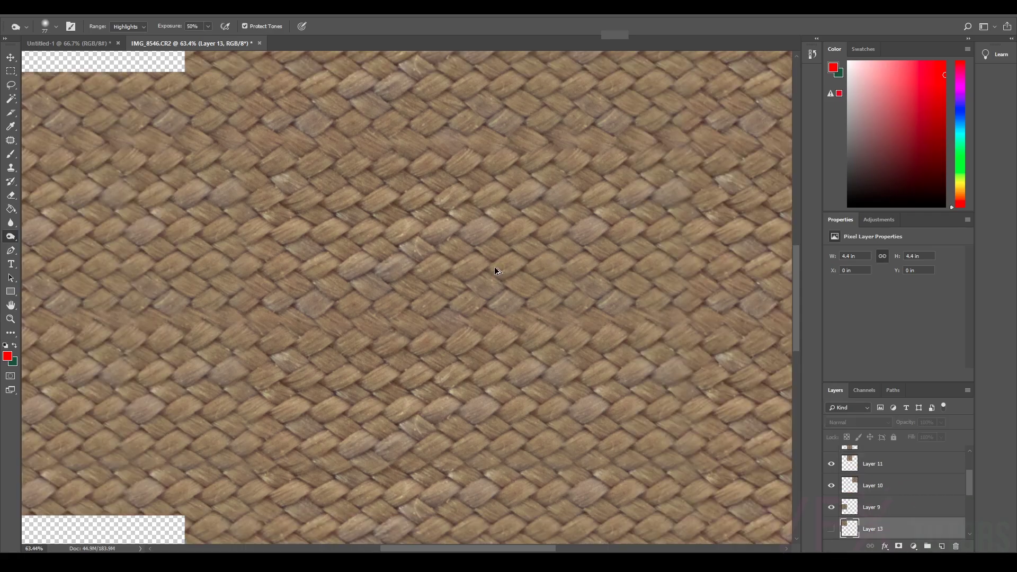
Delete the restored tile copies from Layer 12 up to the topmost copy, keeping only the centre tile on Layer 5.
scroll(492, 262, down, 3)
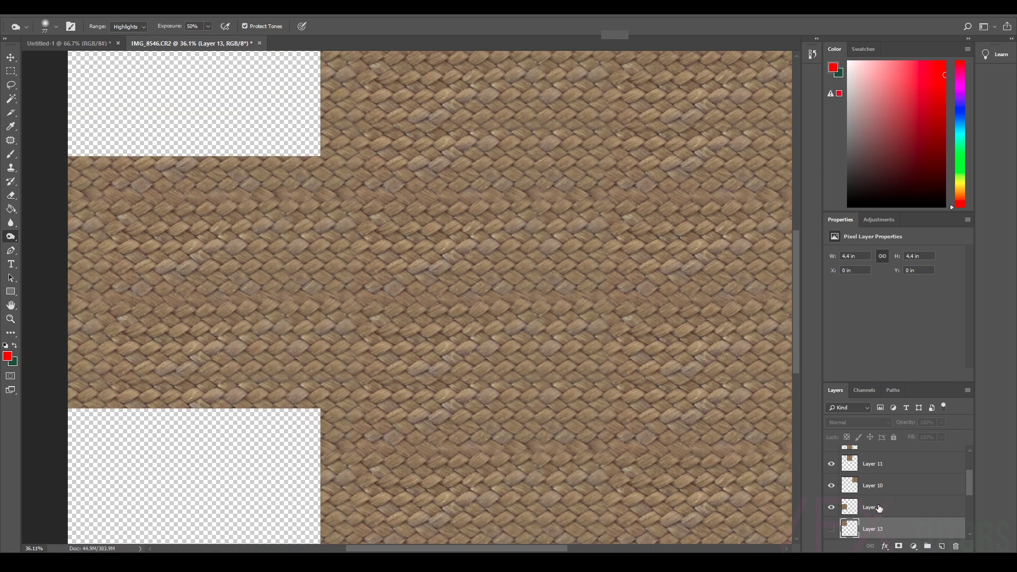
scroll(875, 501, down, 3)
click(885, 464)
scroll(889, 472, up, 5)
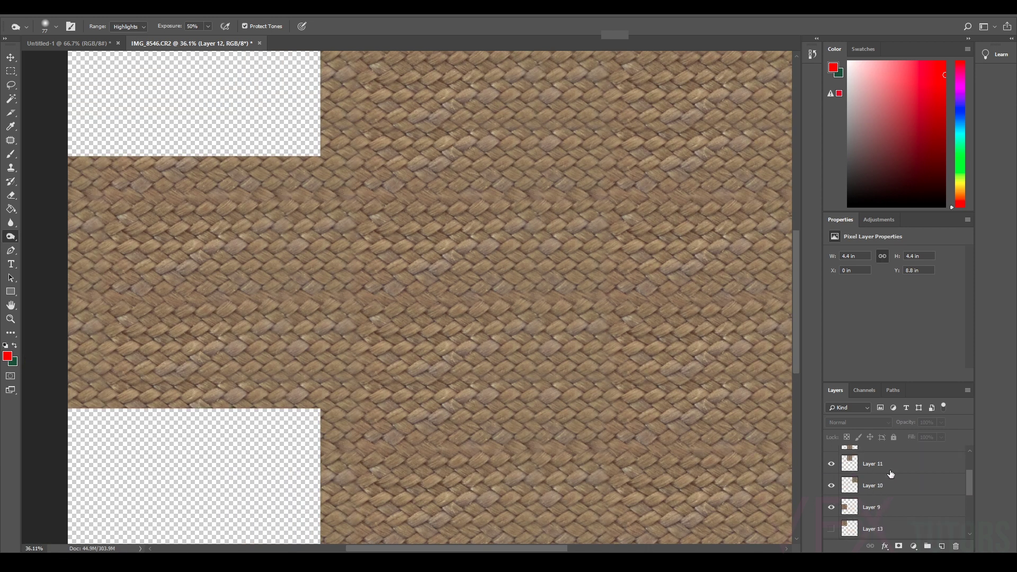
shift+click(881, 461)
key(Delete)
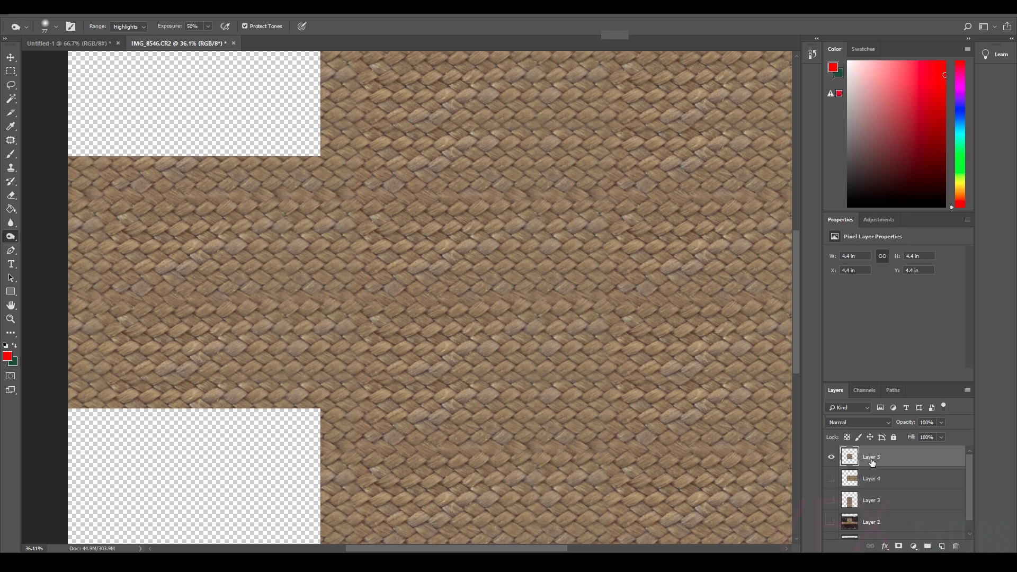
scroll(509, 229, down, 2)
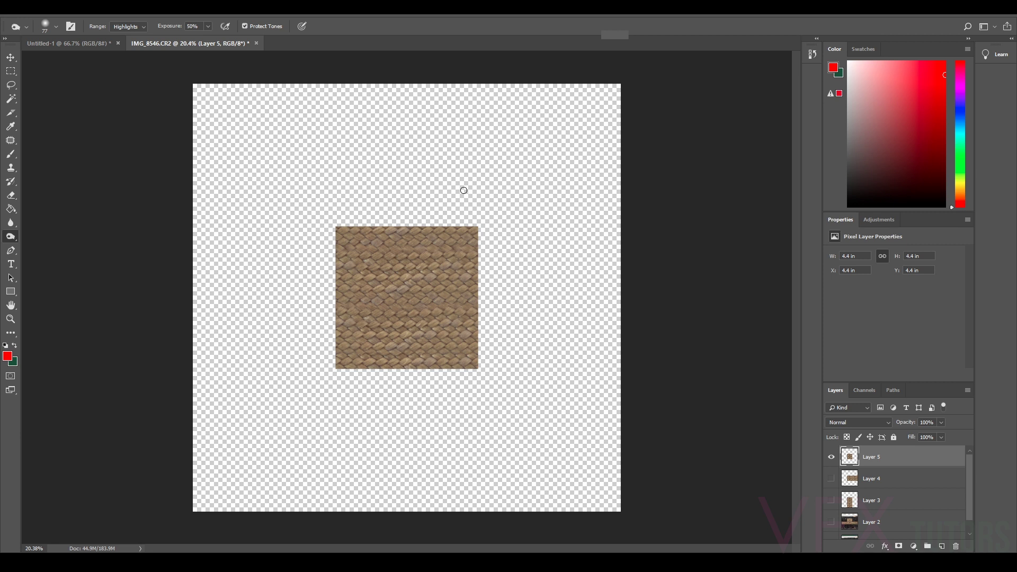
Add a guide layout of 3 columns and 3 rows and select the centre cell with the Rectangular Marquee.
click(14, 71)
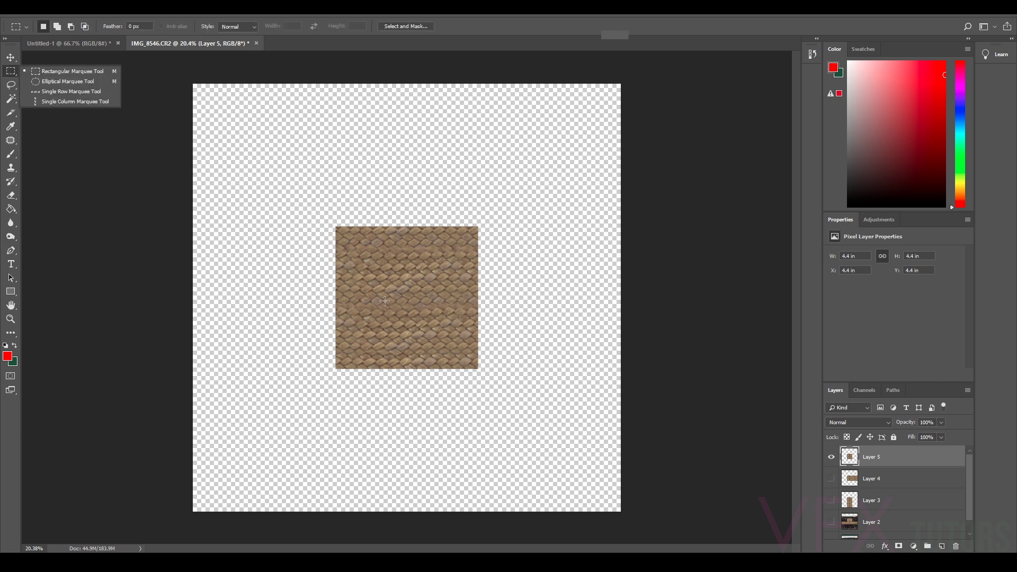
scroll(405, 282, up, 3)
click(197, 9)
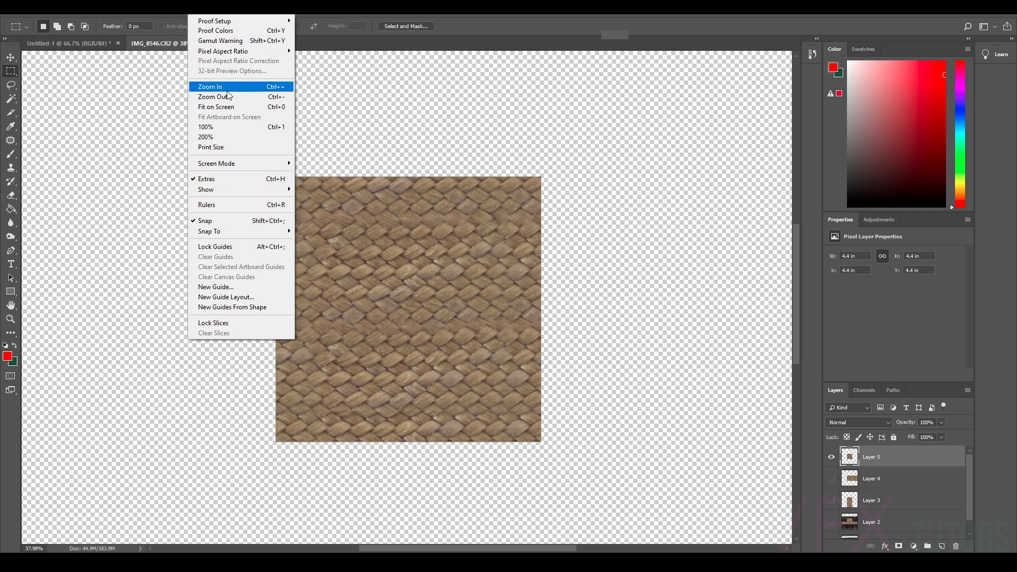
click(250, 301)
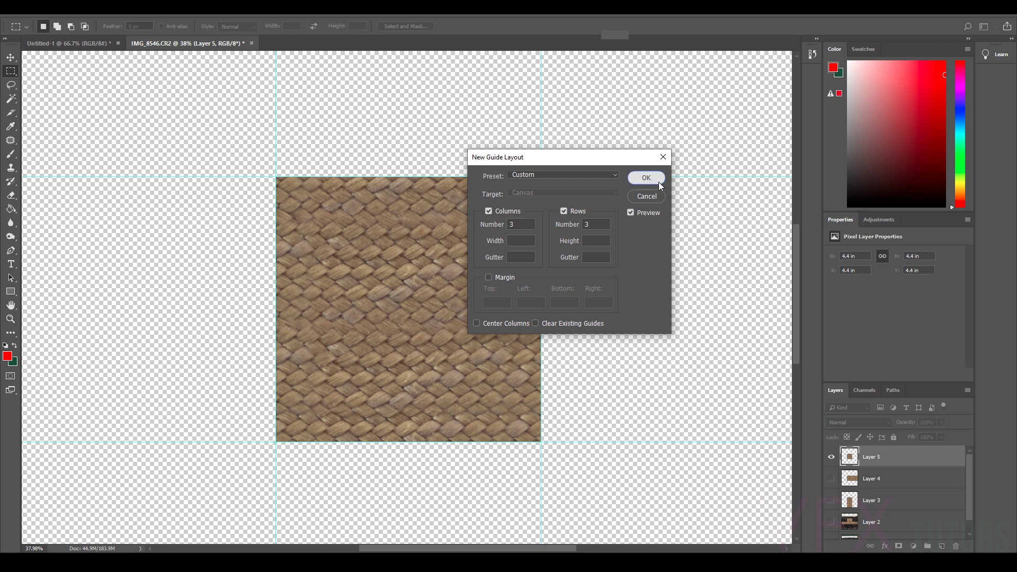
click(659, 182)
drag(277, 175, 541, 441)
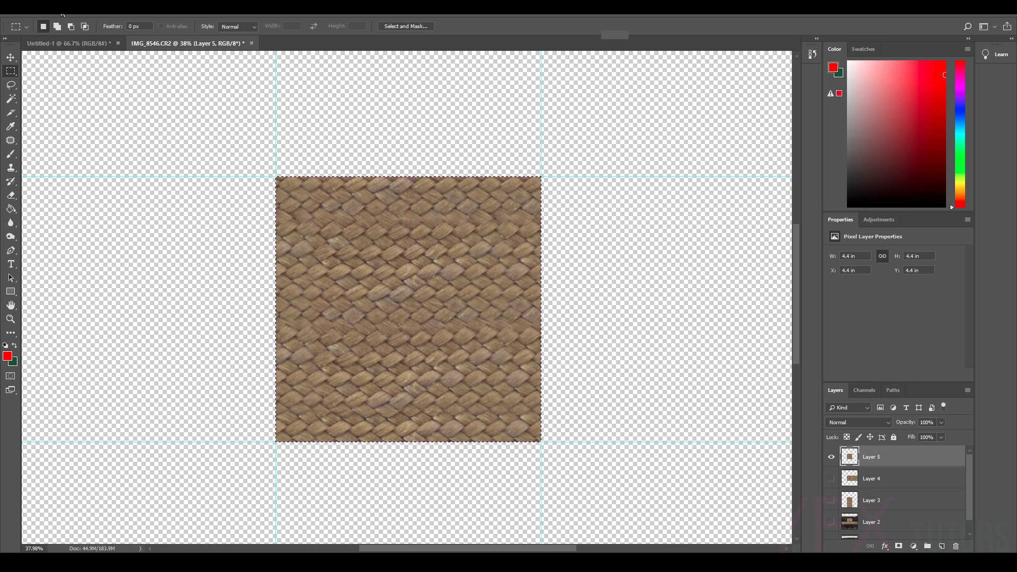
Reduce the canvas size to 4.4 by 4.4 inches around the centre tile, accept the clipping, and check the cropped weave.
click(68, 9)
click(129, 98)
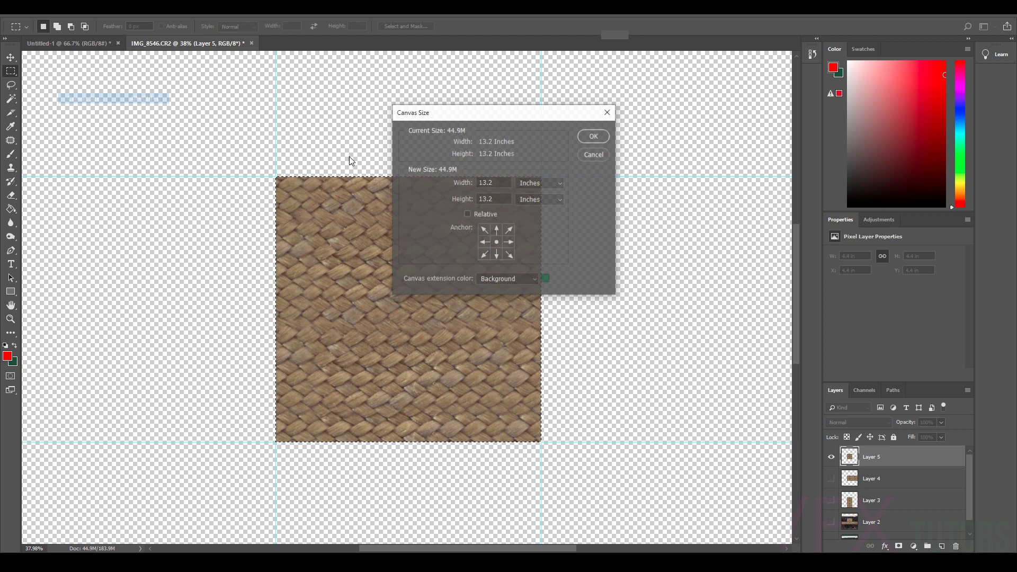
text(4.4)
key(Tab)
text(4.4)
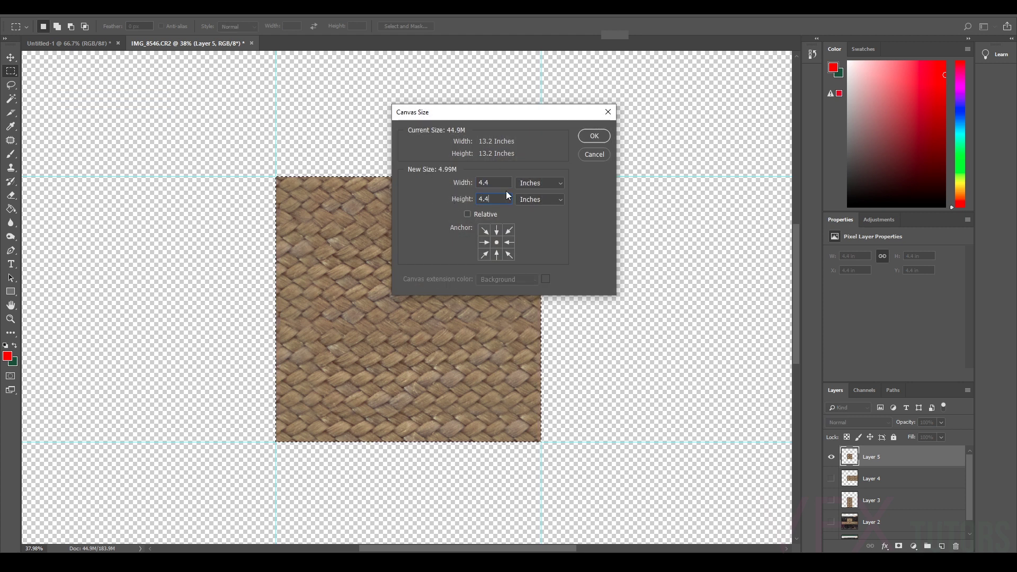
click(595, 137)
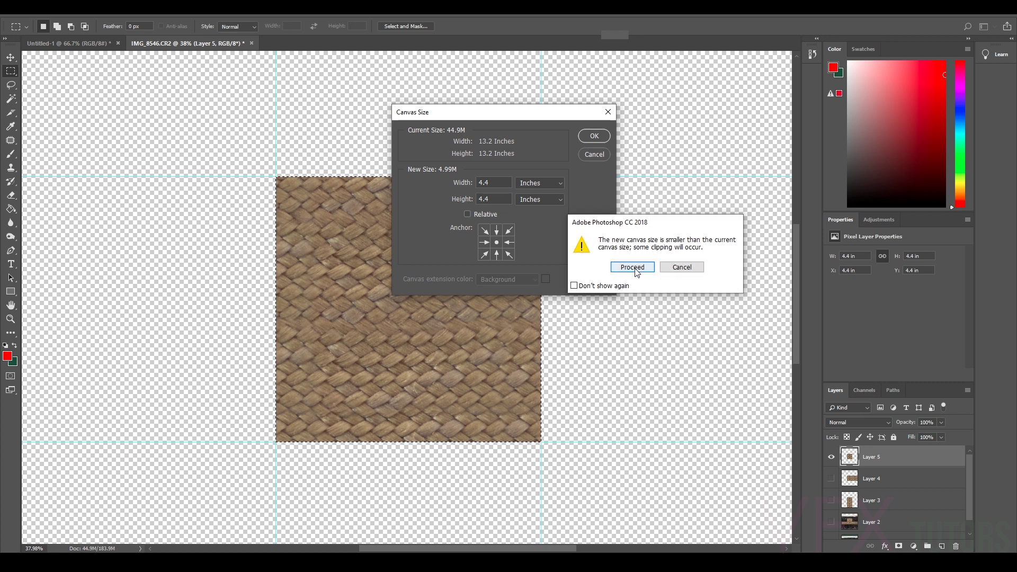
click(615, 270)
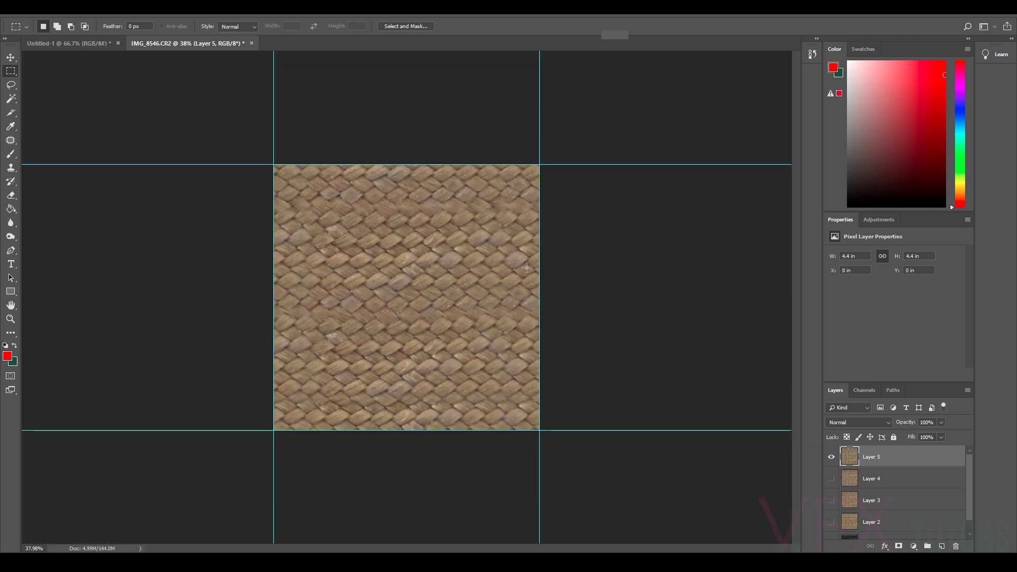
scroll(517, 285, down, 1)
scroll(517, 285, up, 10)
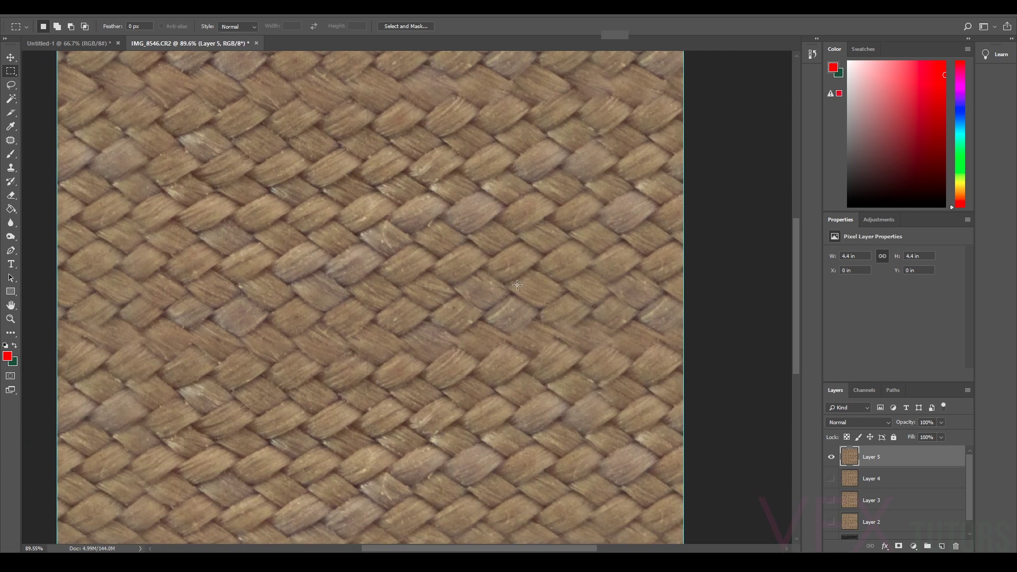
scroll(517, 285, down, 5)
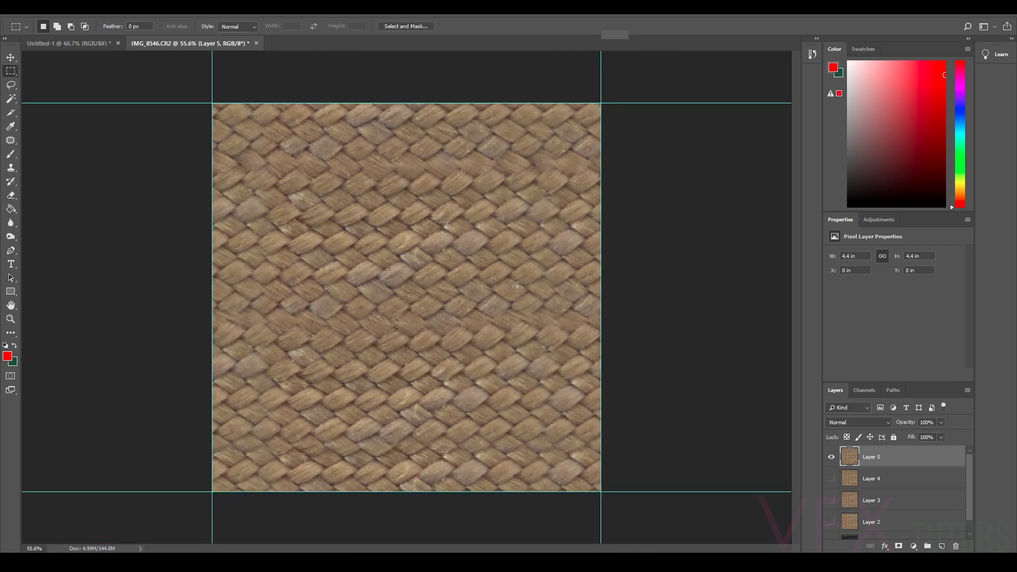
scroll(518, 287, down, 1)
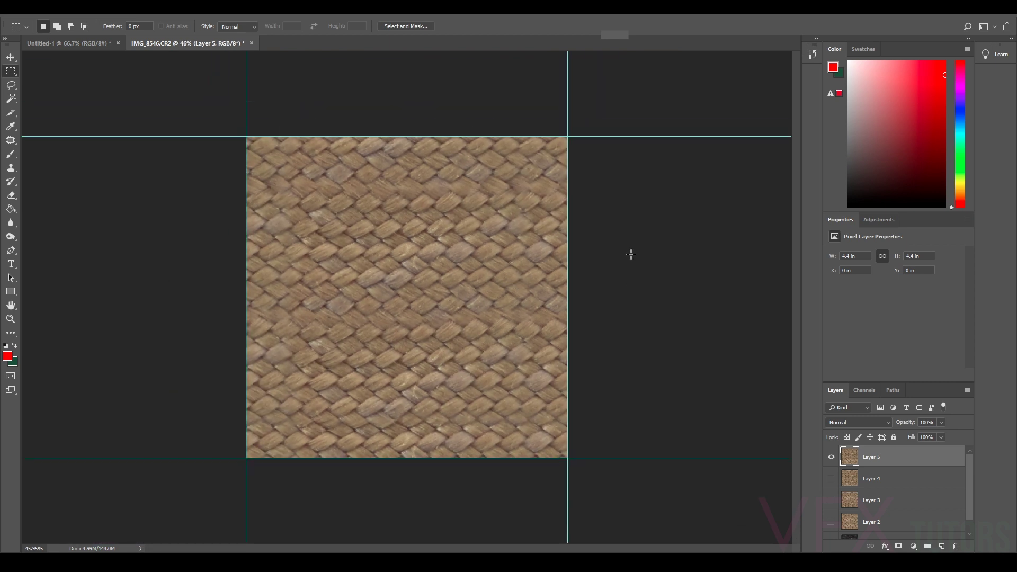
Start saving the image under a new name in the Tiles > Sword folder and create a subfolder there named TiledComplete.
click(73, 14)
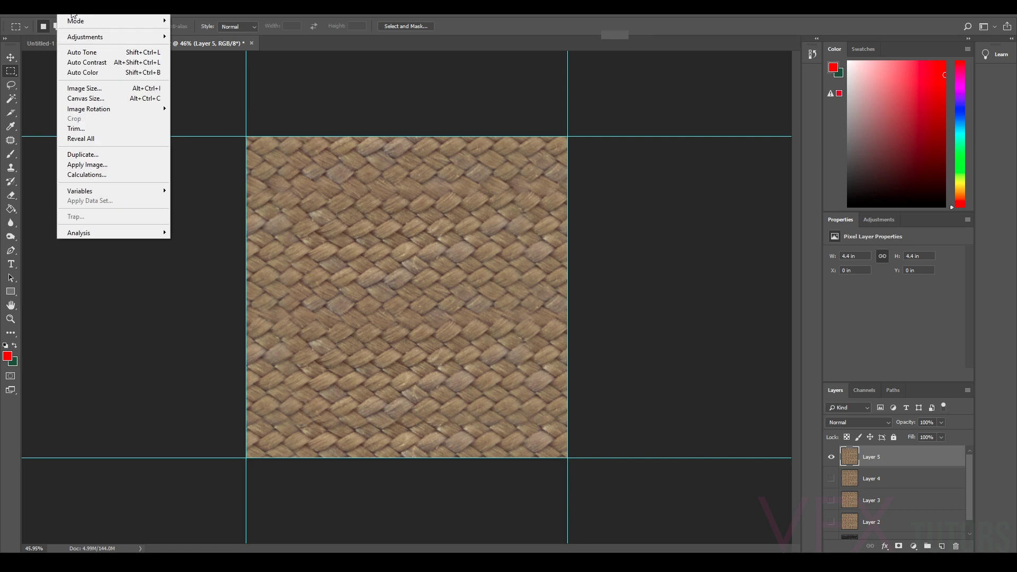
mouse_move(31, 16)
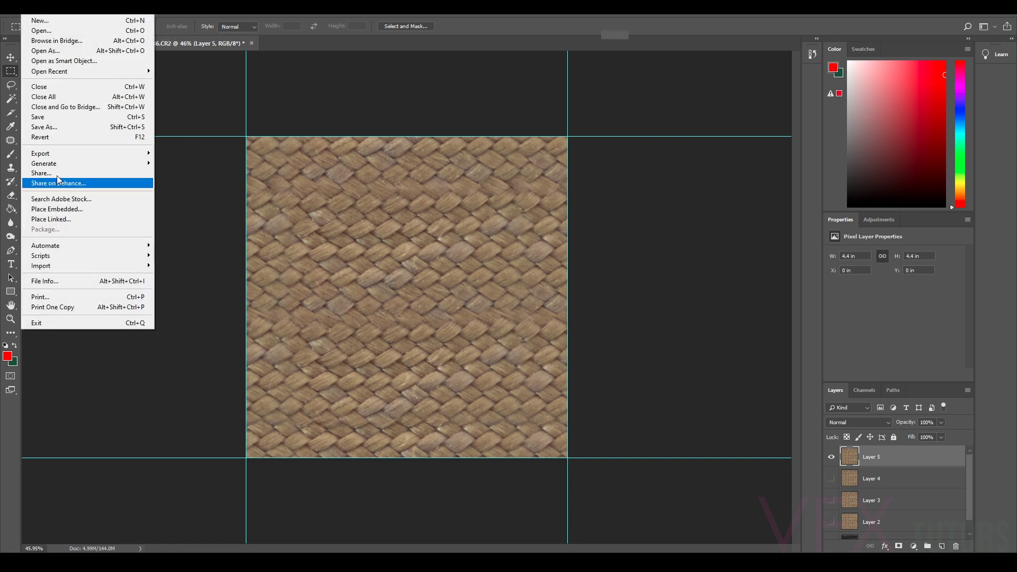
click(61, 127)
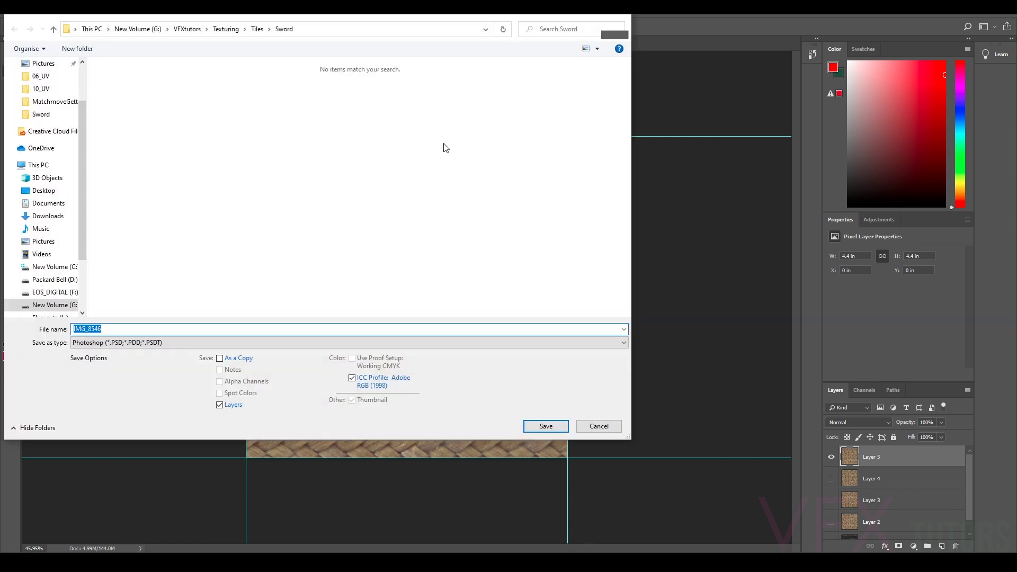
click(259, 31)
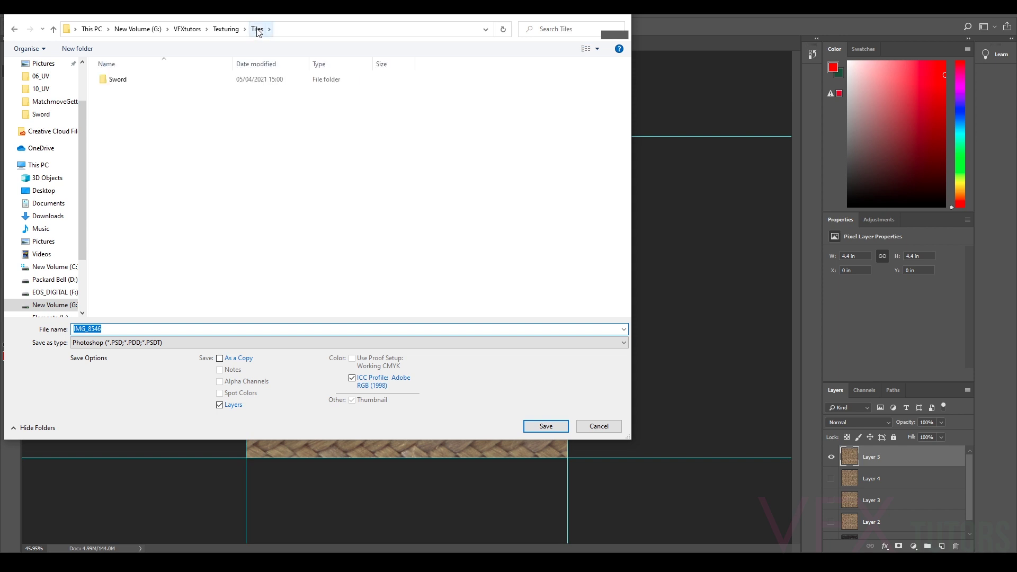
click(126, 88)
double_click(125, 84)
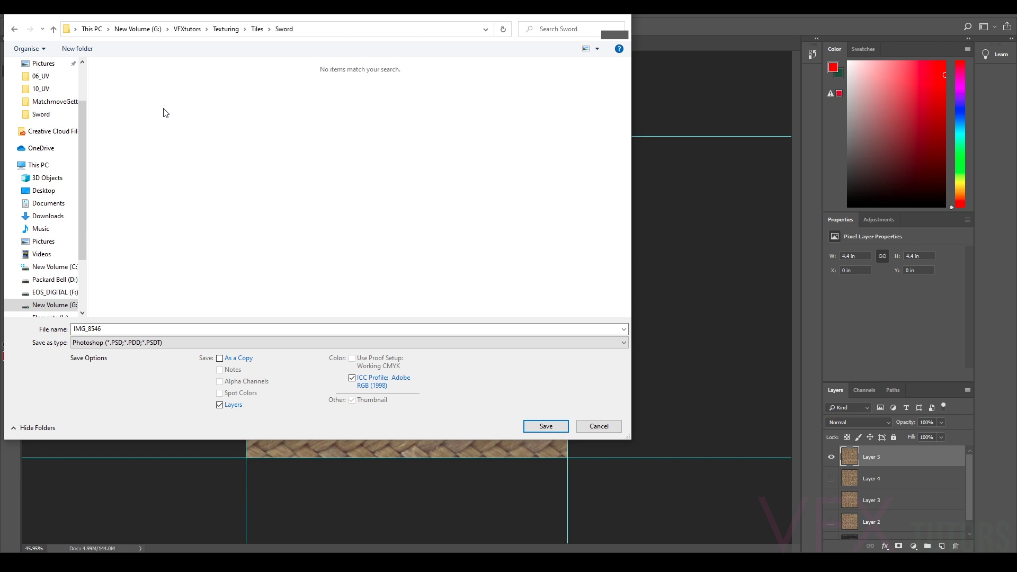
right_click(162, 110)
mouse_move(126, 223)
click(201, 223)
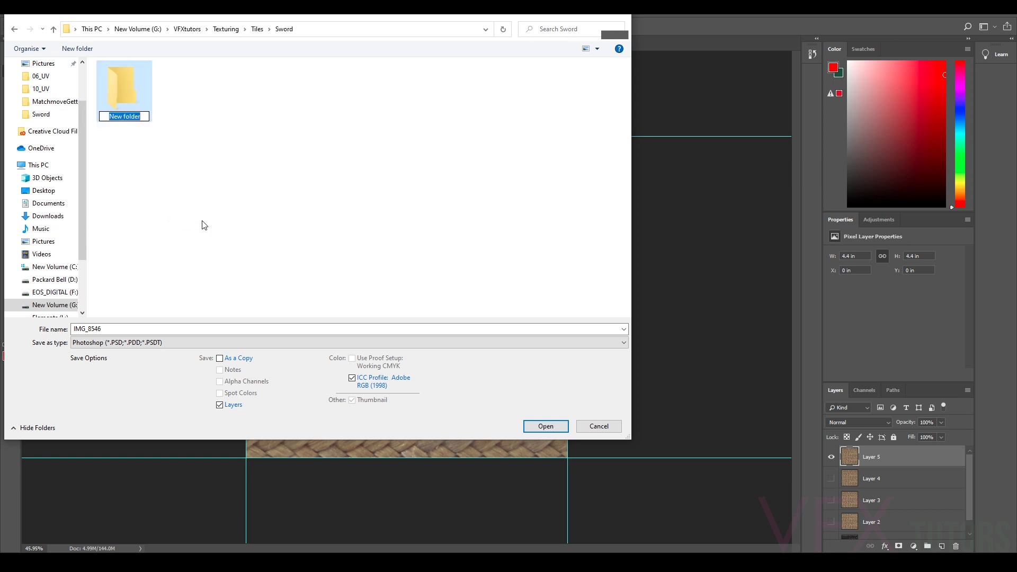
text(TiledComplete)
key(Return)
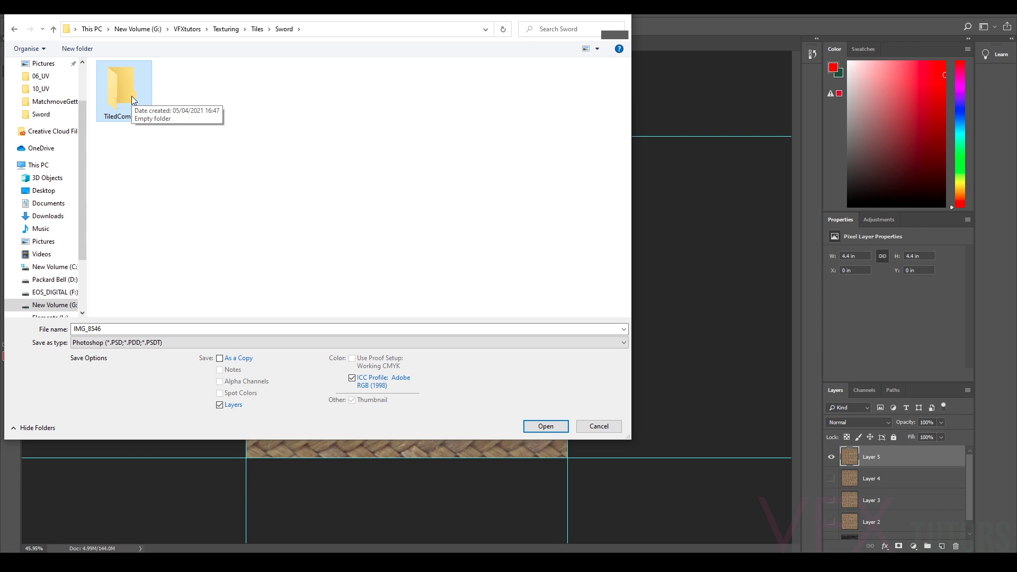
Save the tile in the Sword folder as a TIFF named SwordWrapTile_DIFF_v001 with layers excluded, accepting the TIFF options.
click(122, 327)
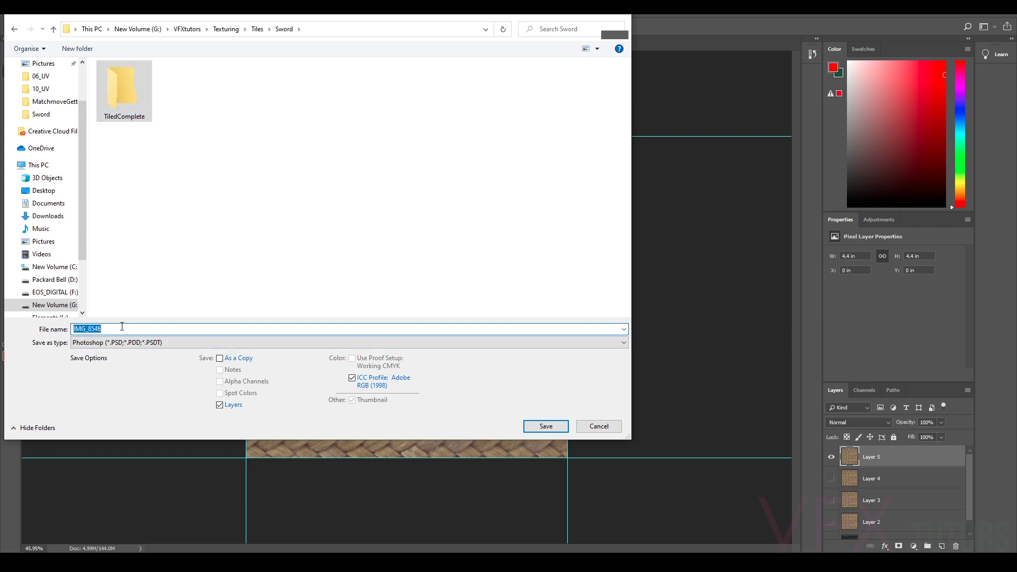
text(SwordWrapTile_DIFF_v001)
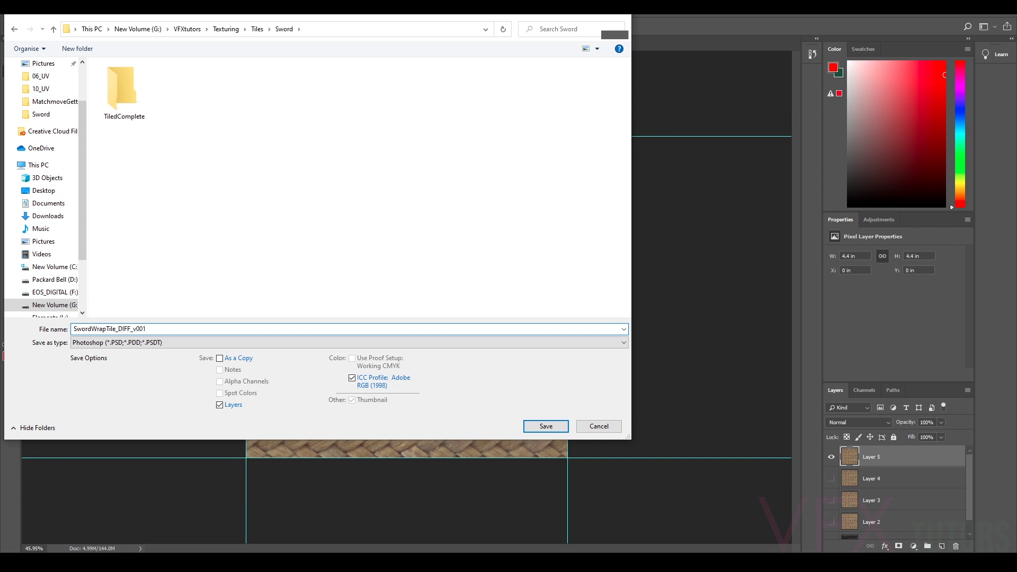
click(141, 343)
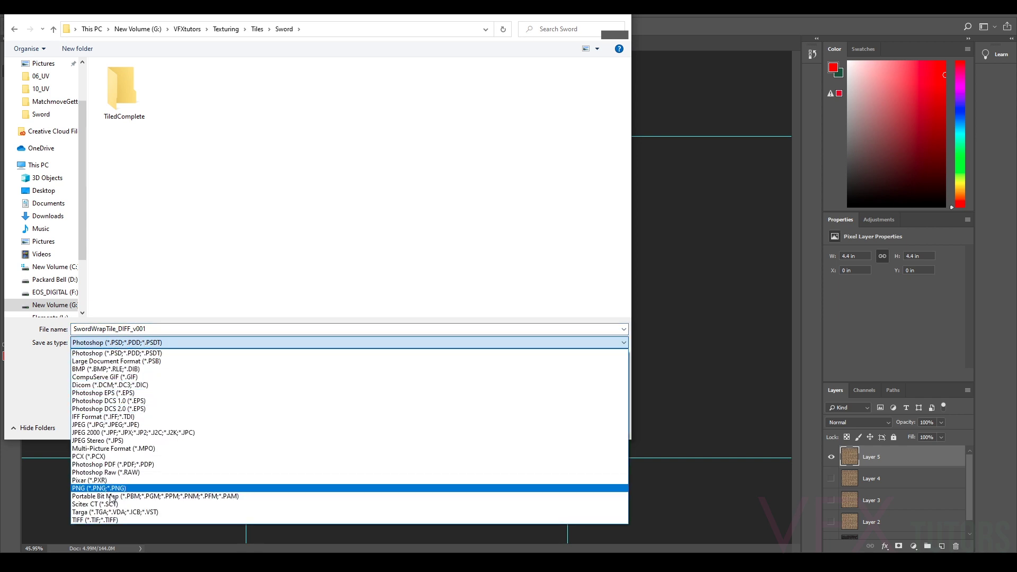
click(113, 521)
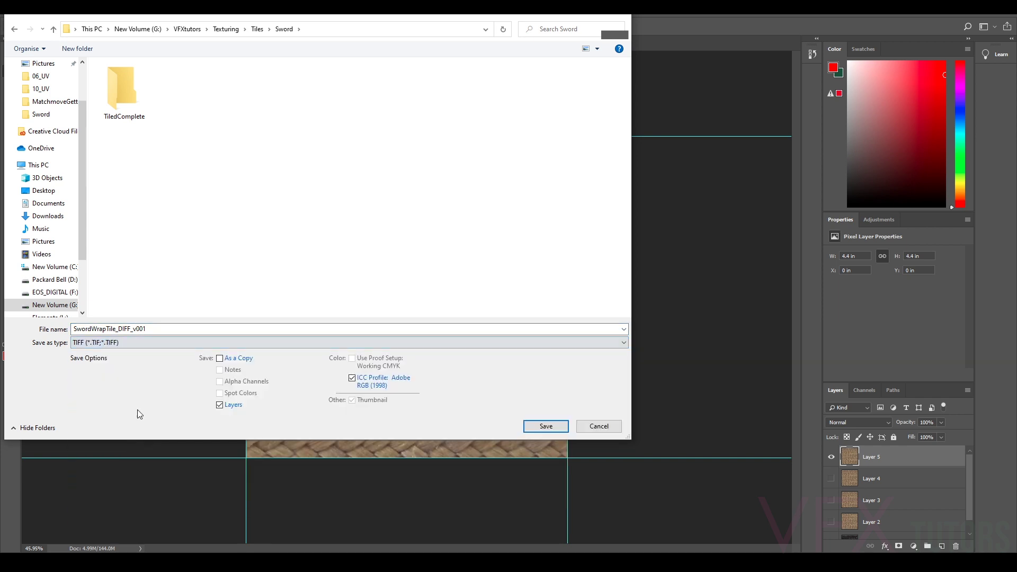
click(222, 406)
click(543, 431)
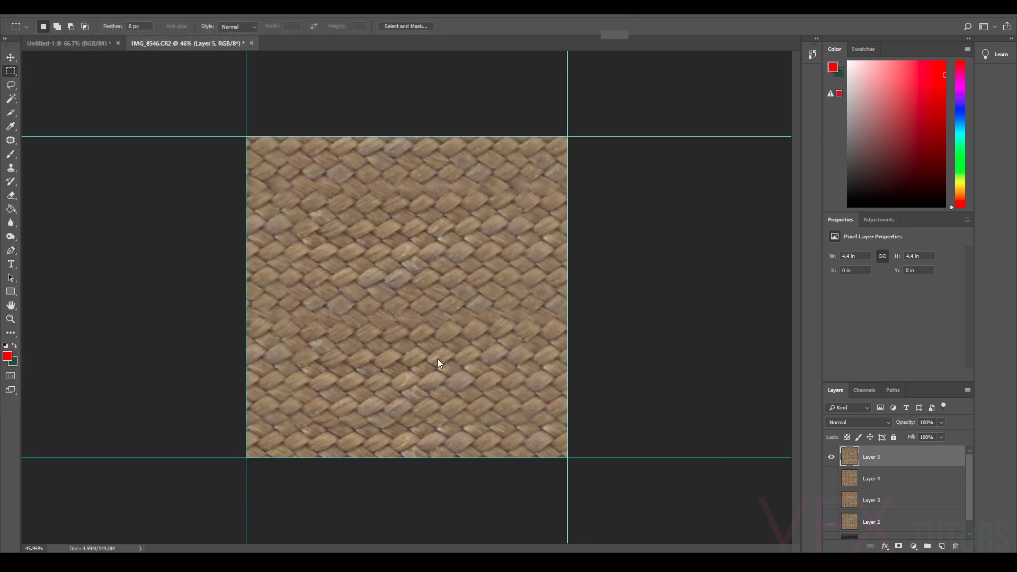
click(637, 142)
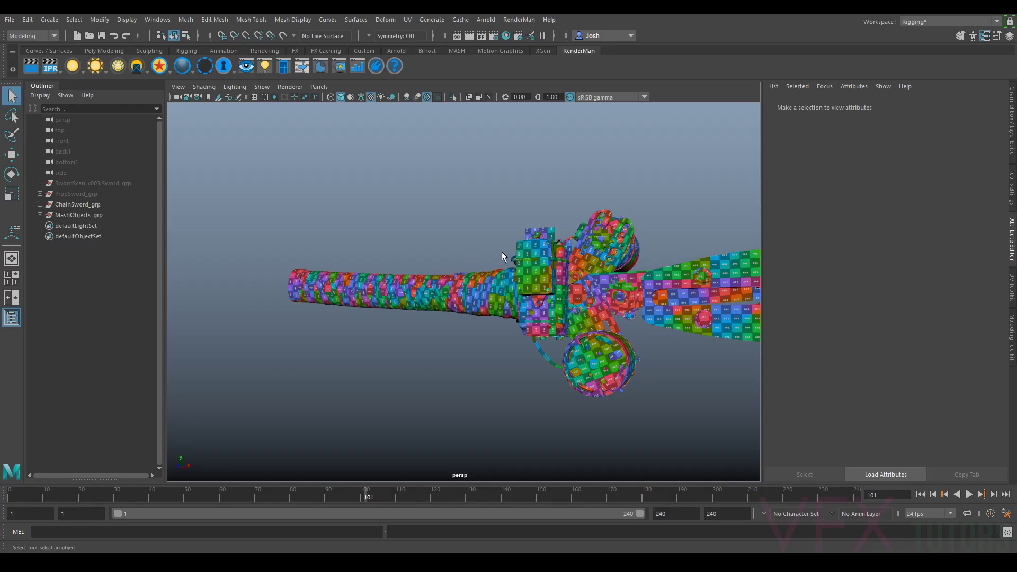
Select the sword's handle wrap mesh and assign a new Lambert material to it.
scroll(391, 293, up, 5)
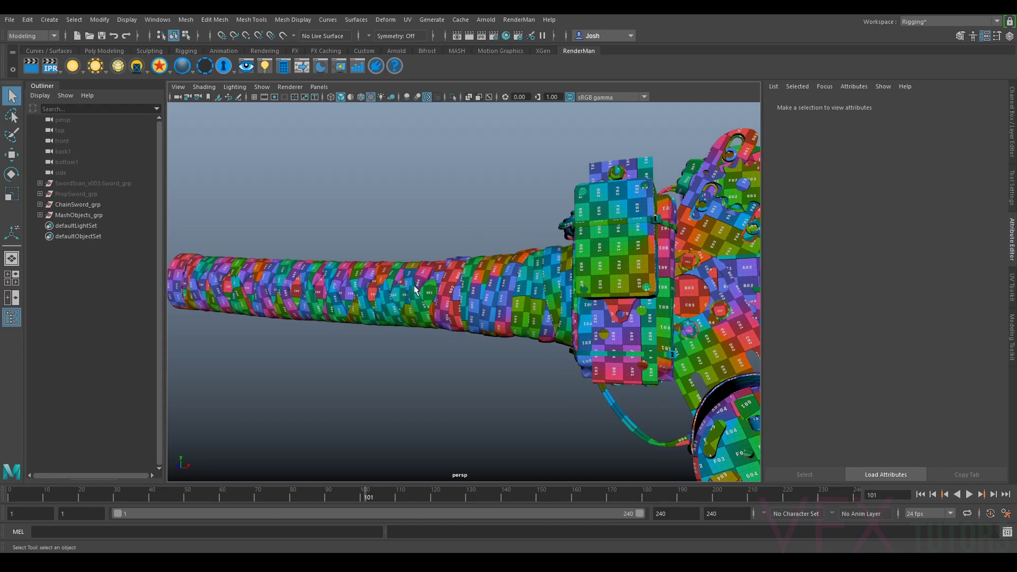
drag(504, 281, 530, 286)
click(536, 287)
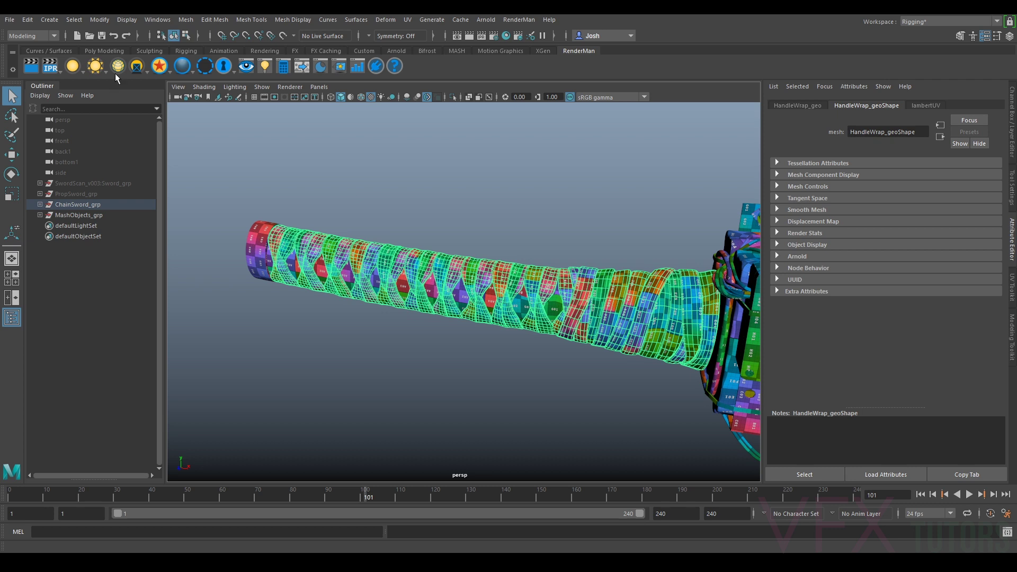
right_click(650, 259)
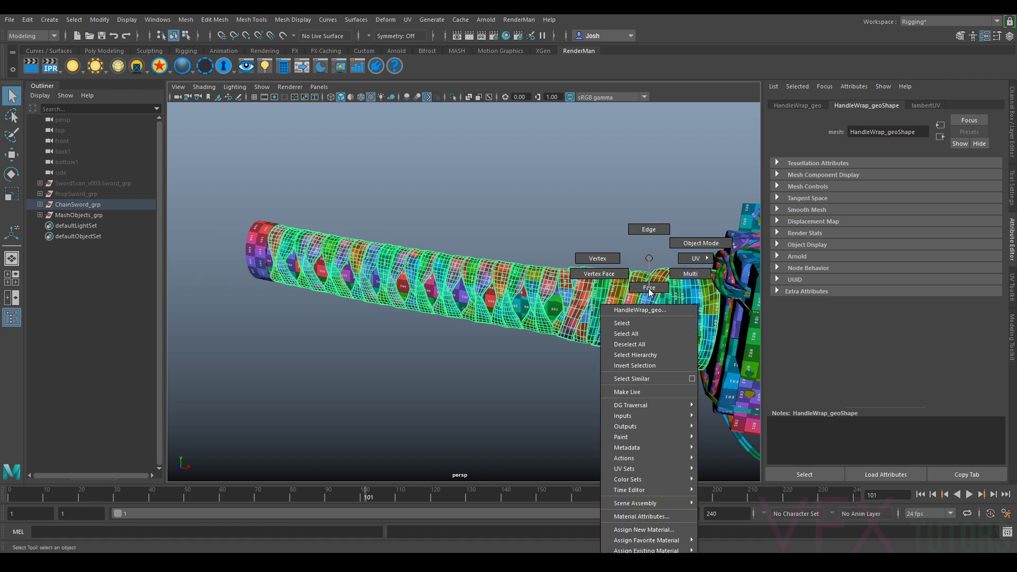
click(657, 530)
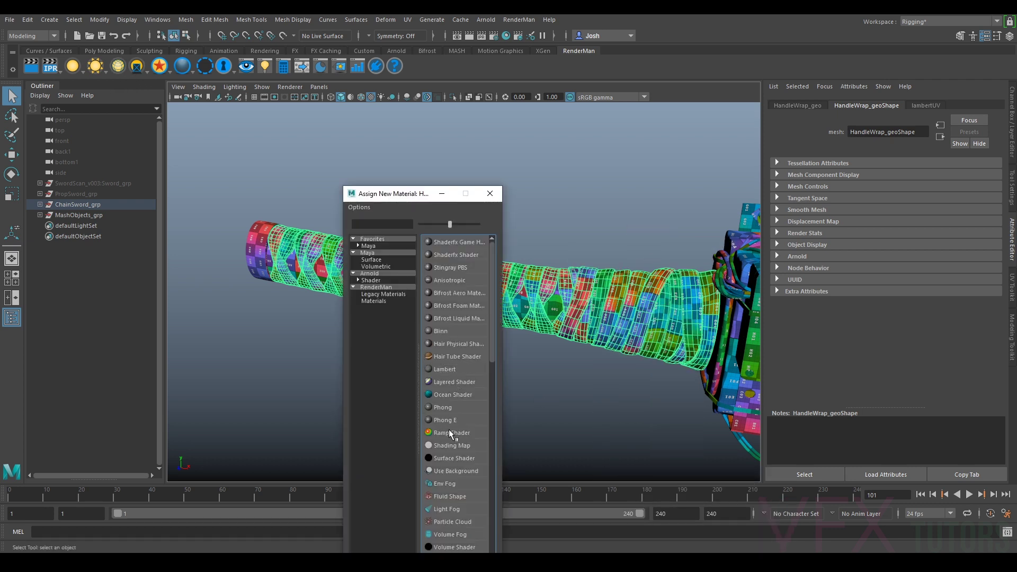
click(452, 368)
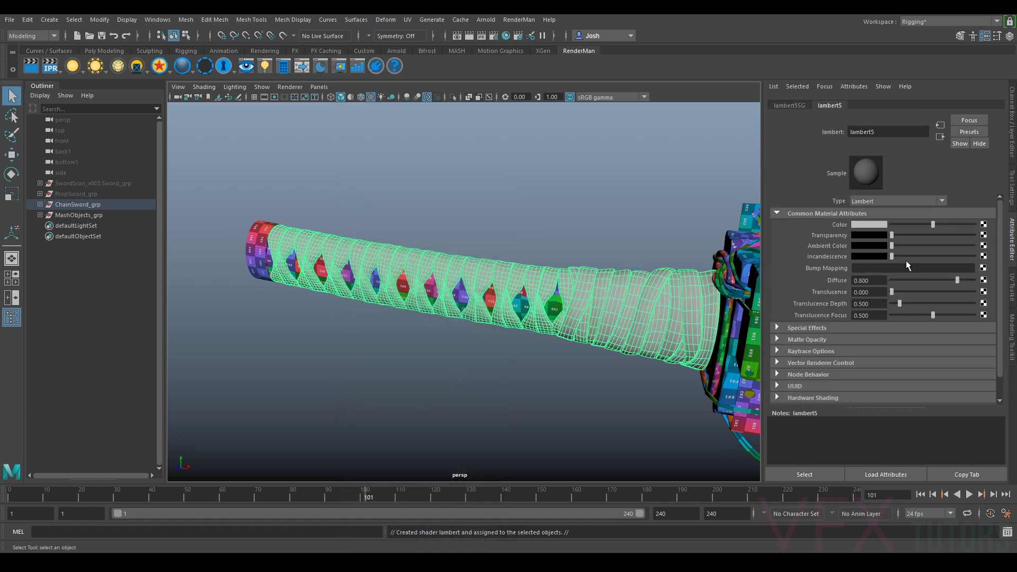
Connect a File texture to the Lambert's color and load SwordWrapTile_DIFF_v001.tif from the Tiles > Sword folder.
click(984, 226)
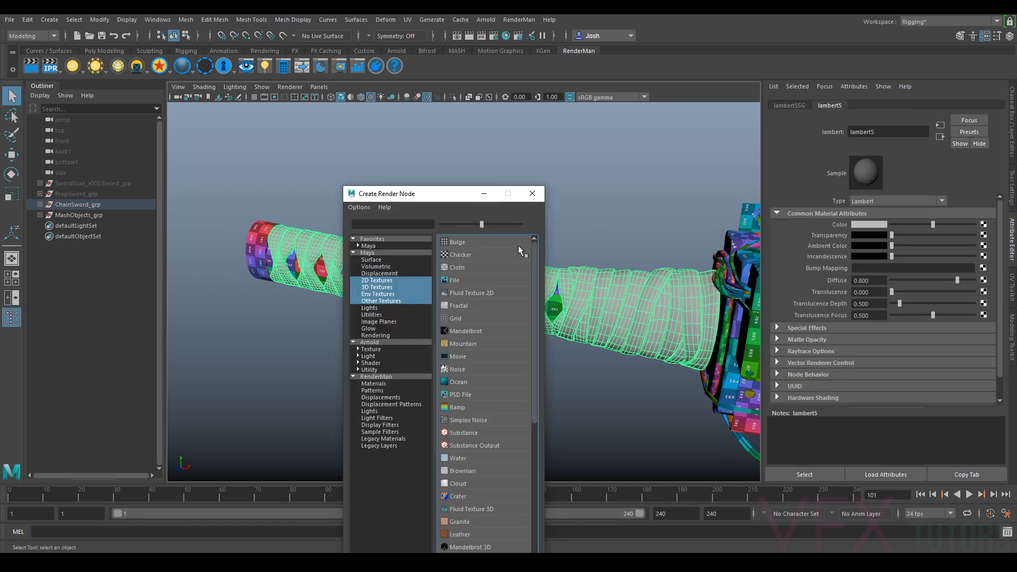
click(455, 281)
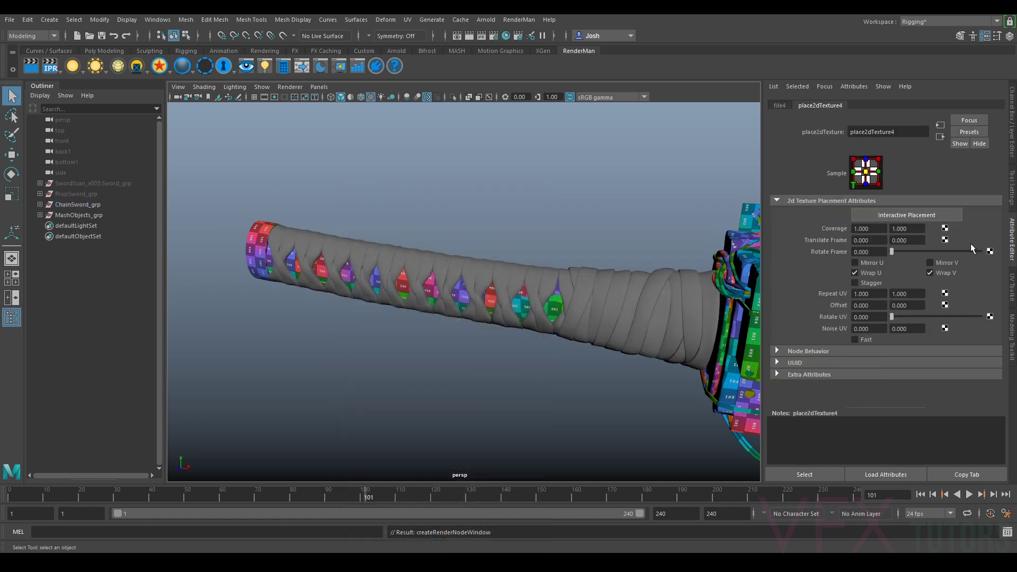
click(781, 105)
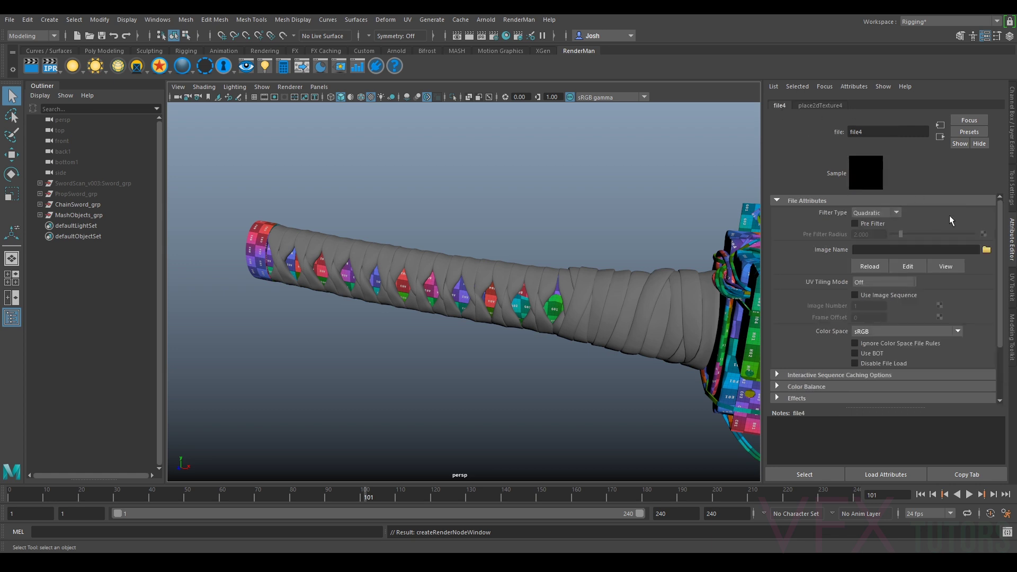
click(987, 251)
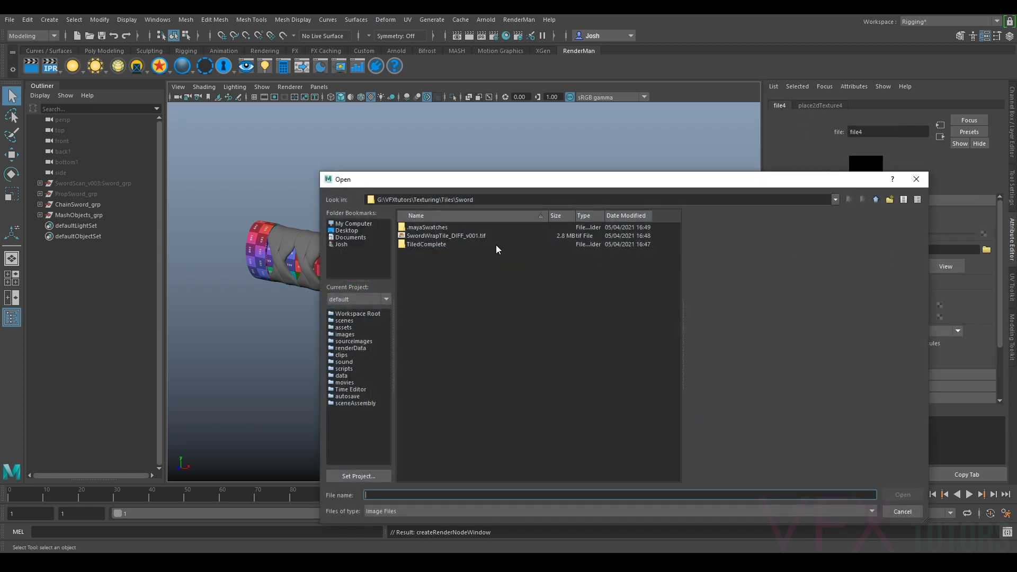
click(435, 235)
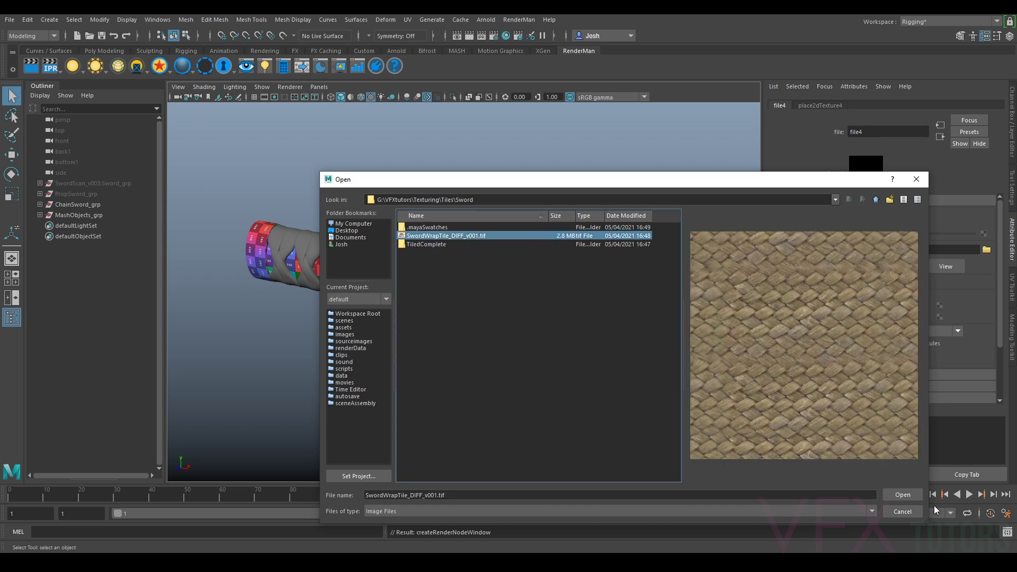
click(911, 494)
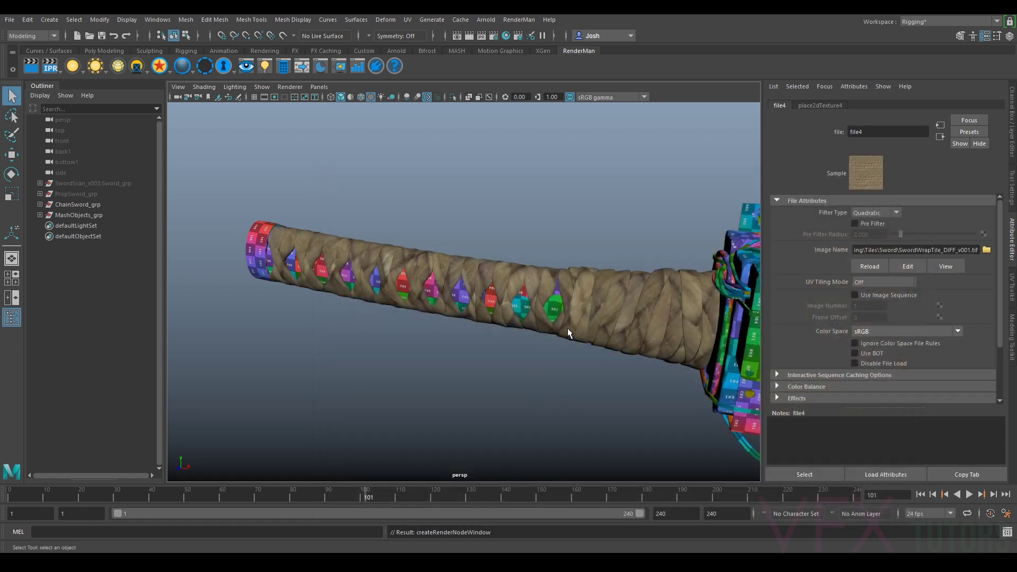
drag(479, 312, 508, 292)
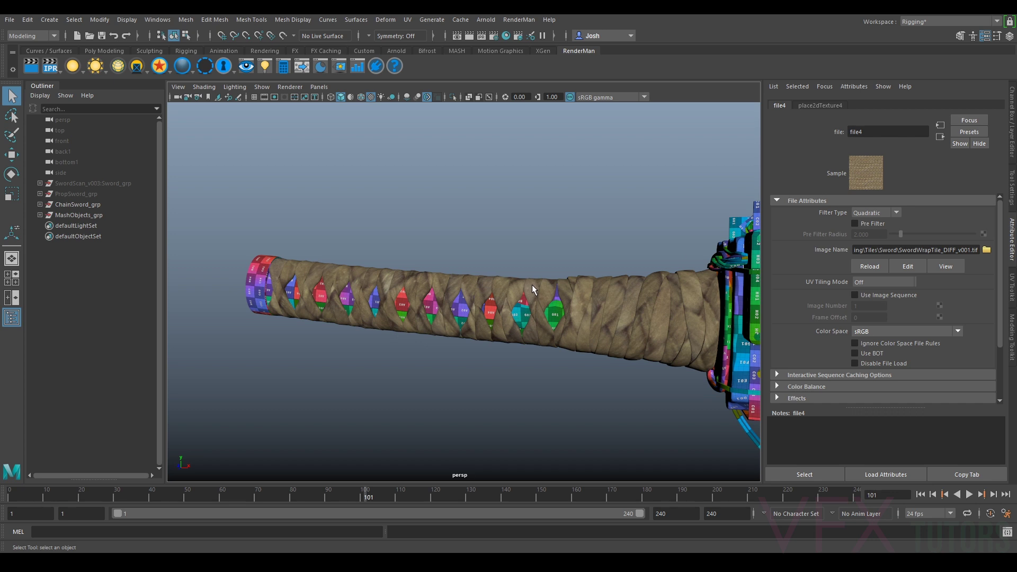
drag(564, 192, 606, 204)
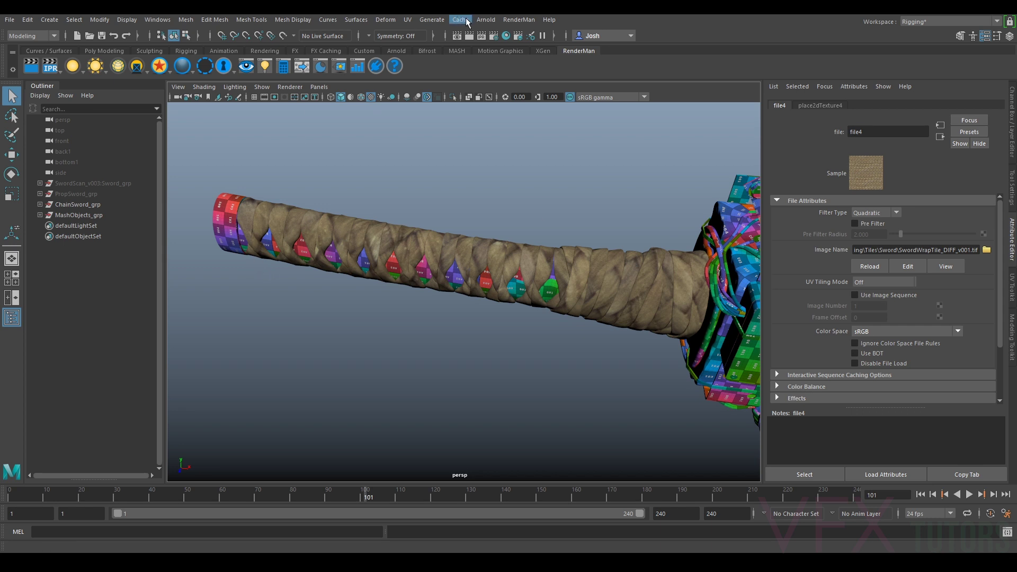
Open the UV Editor with the handle wrap selected, examine its texture tile, and minimize the editor.
click(407, 19)
click(424, 40)
drag(721, 152, 768, 266)
scroll(768, 267, up, 2)
click(403, 241)
scroll(678, 273, up, 1)
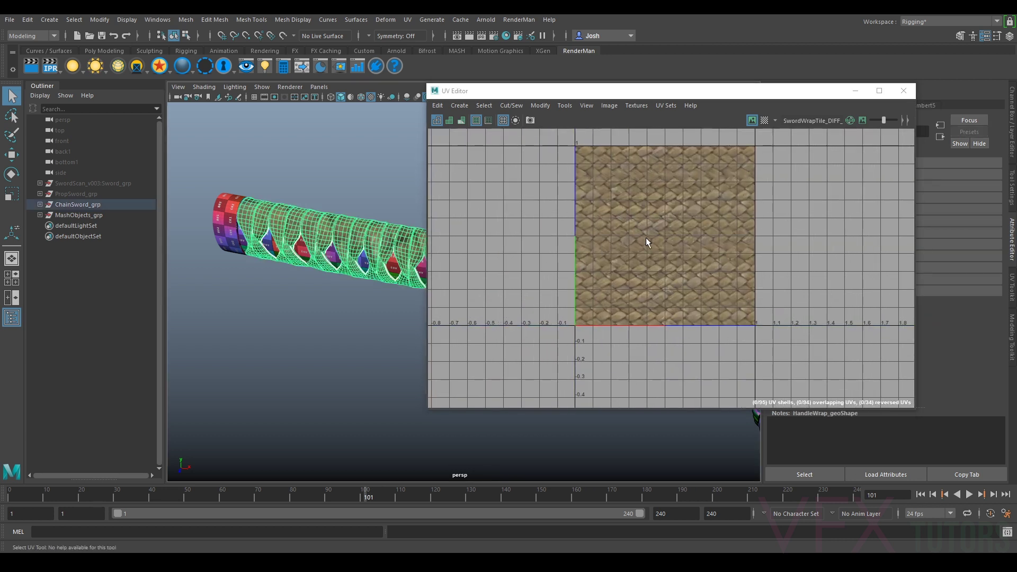
drag(733, 98, 761, 142)
click(884, 134)
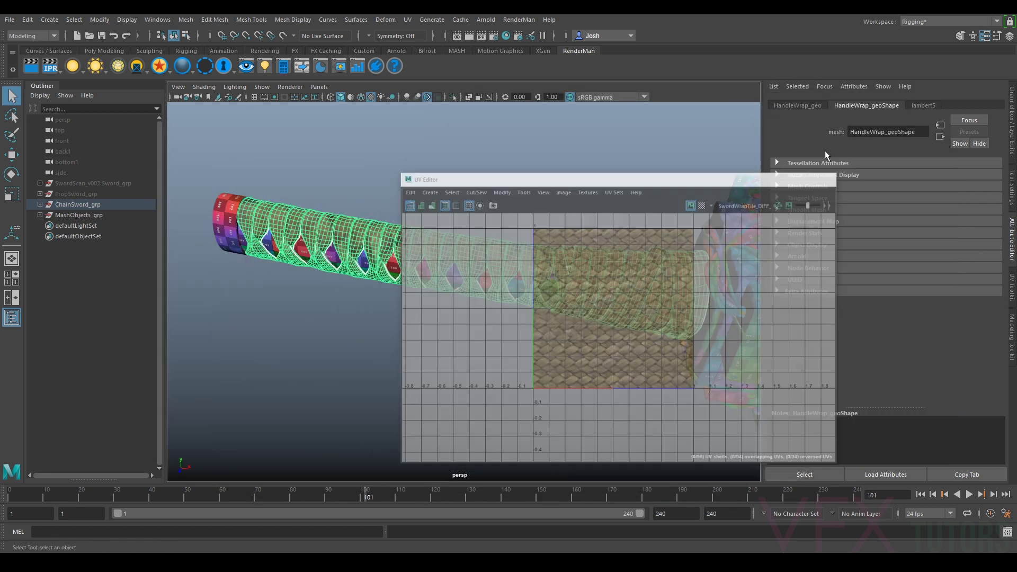
Open the 2D placement settings of the wrap's color texture and turn off selection highlighting in the viewport.
scroll(554, 267, up, 4)
click(624, 198)
click(625, 203)
key(f)
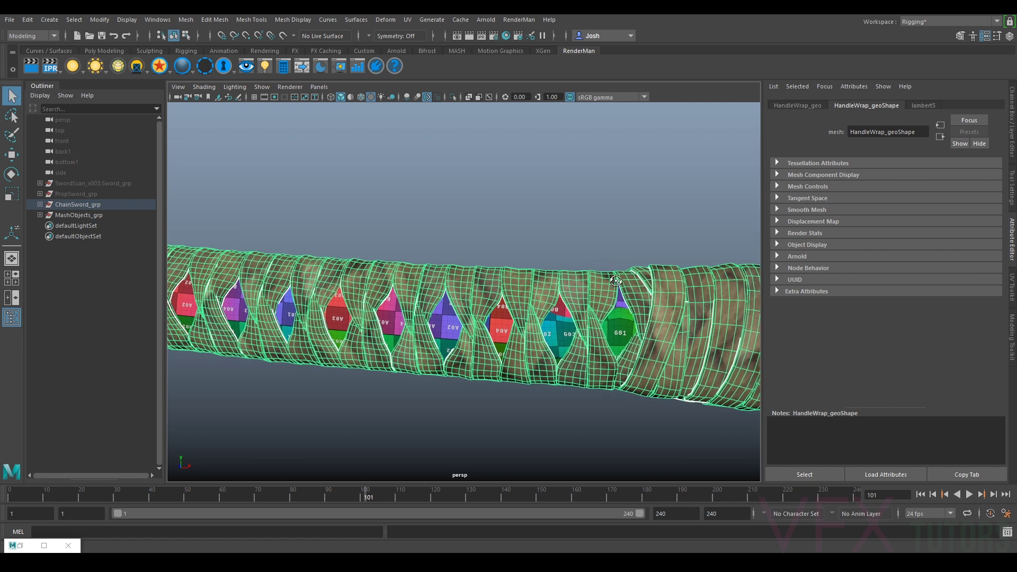
click(913, 106)
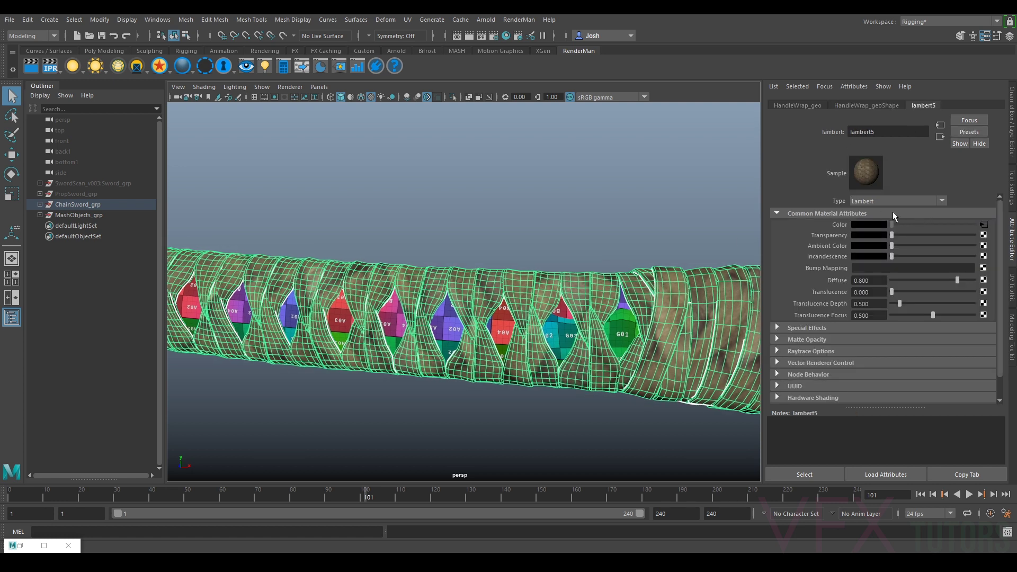
click(984, 225)
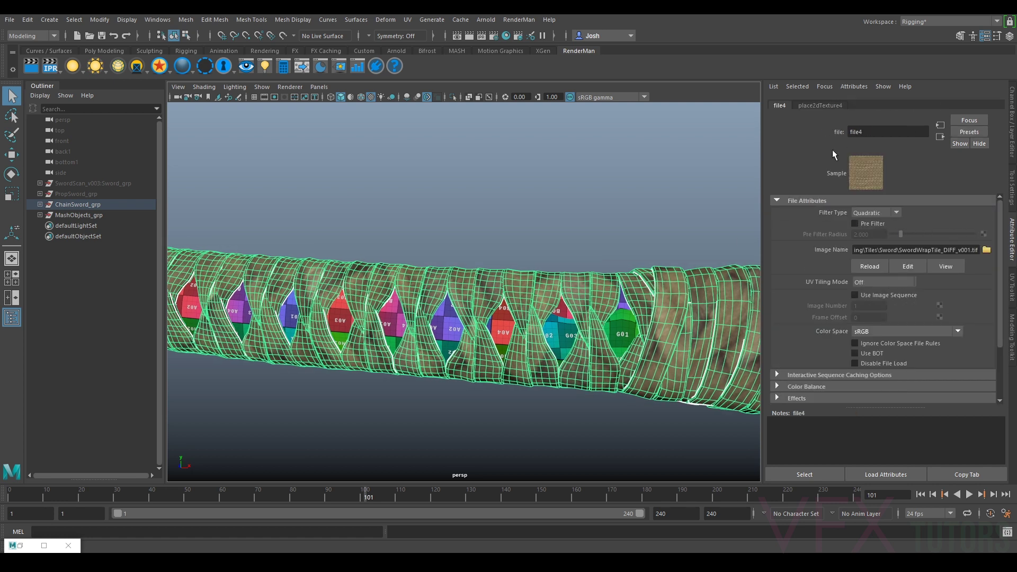
click(821, 106)
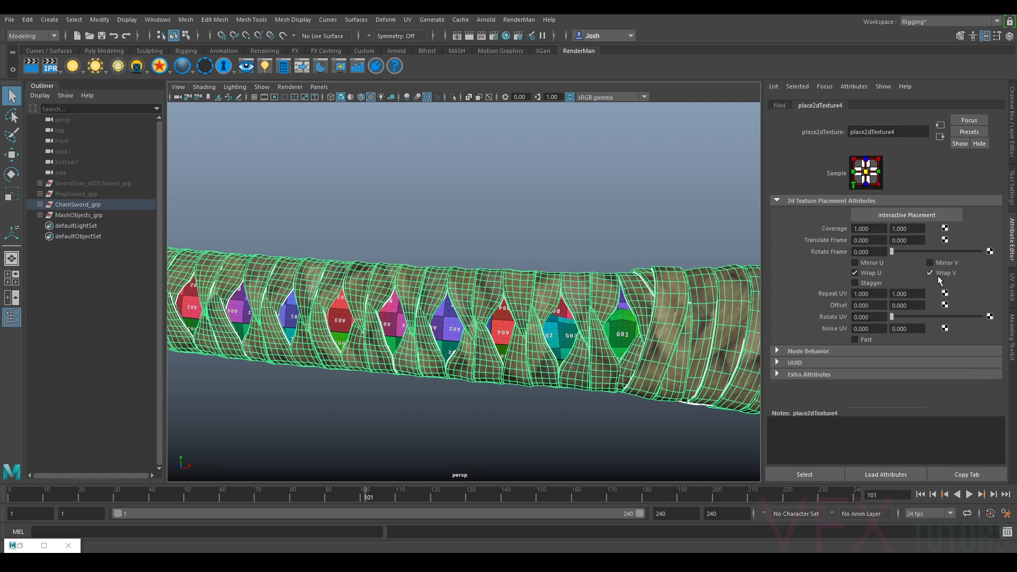
click(881, 294)
click(262, 87)
click(321, 549)
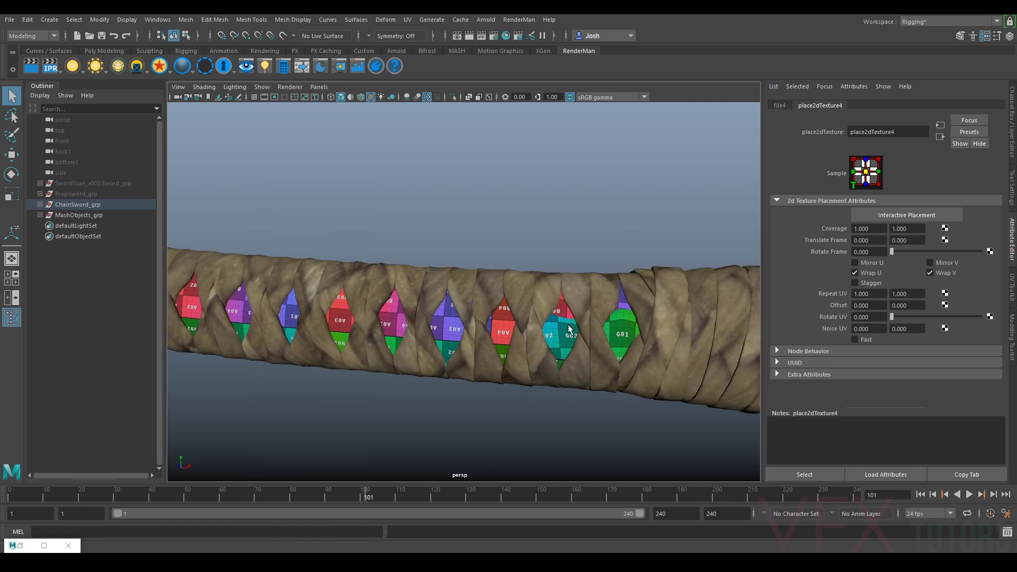
Set the wrap texture's Repeat UV to 10 in both directions.
click(880, 295)
text(10)
key(Tab)
text(10)
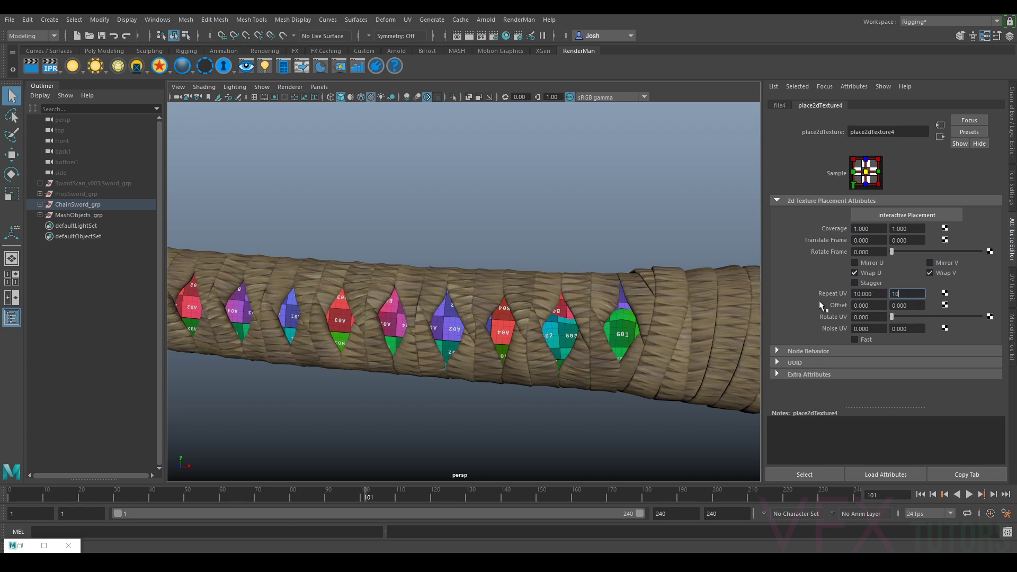
key(Return)
drag(473, 346, 422, 370)
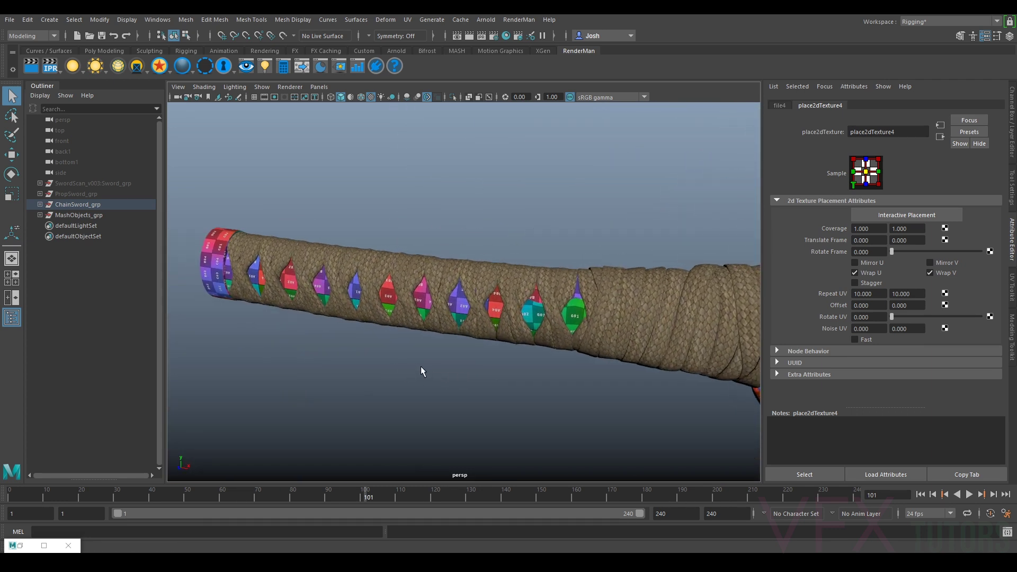
Set the wrap texture's Repeat UV to 15 in both directions.
double_click(878, 297)
text(15)
drag(916, 293, 753, 296)
text(15)
key(Return)
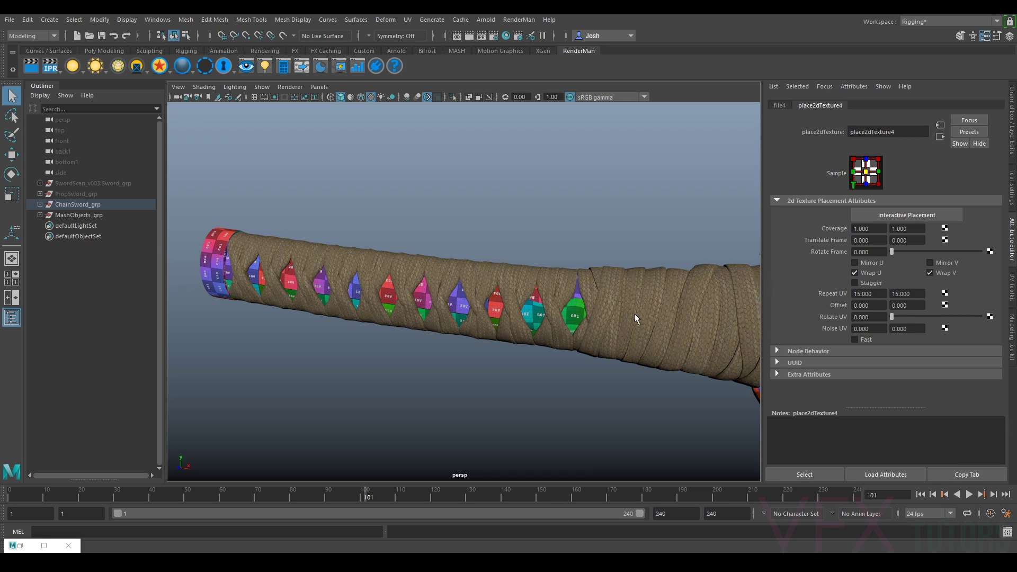
Examine the weave's scale and continuity along both sides of the wrapped handle.
drag(522, 254, 722, 216)
drag(531, 301, 235, 348)
scroll(434, 317, down, 3)
drag(610, 319, 552, 313)
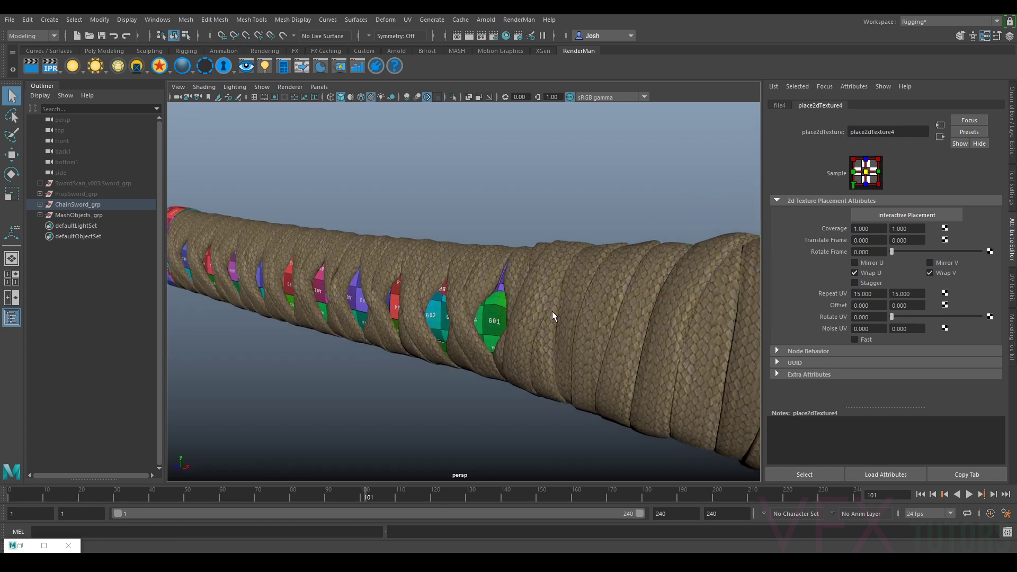
drag(599, 367, 679, 366)
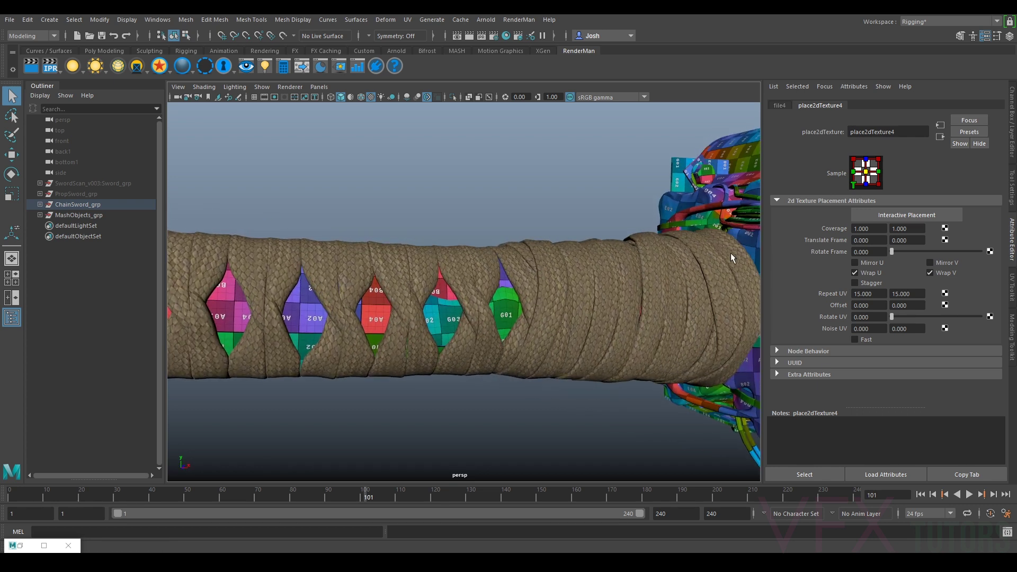
drag(730, 253, 684, 271)
drag(420, 329, 321, 307)
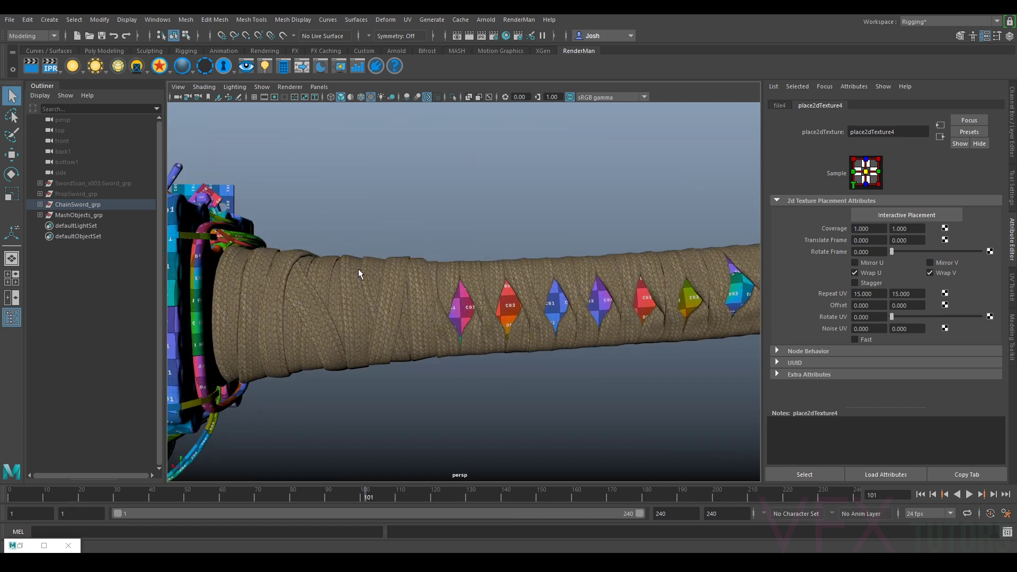
Try a texture Offset of 5 in U and V on the wrap, and reset both values to 0.
click(880, 306)
text(5)
key(Return)
click(913, 305)
text(5)
key(Return)
double_click(911, 303)
text(0)
key(Return)
double_click(864, 307)
text(0)
key(Return)
Try a Rotate Frame value of about 4.3 on the wrap texture and reset it to 0.
drag(893, 251, 893, 251)
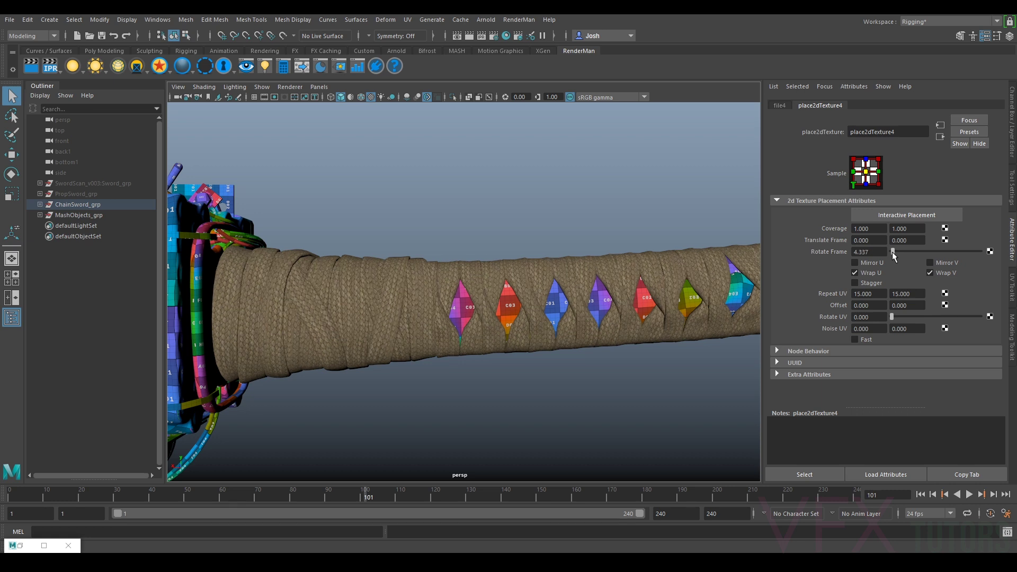
double_click(879, 251)
text(0)
key(Return)
Try a Translate Frame value of 10 in U on the wrap texture and reset it to 0.
click(865, 241)
drag(864, 242, 774, 255)
text(10)
key(Return)
drag(875, 241, 770, 243)
text(0)
key(Return)
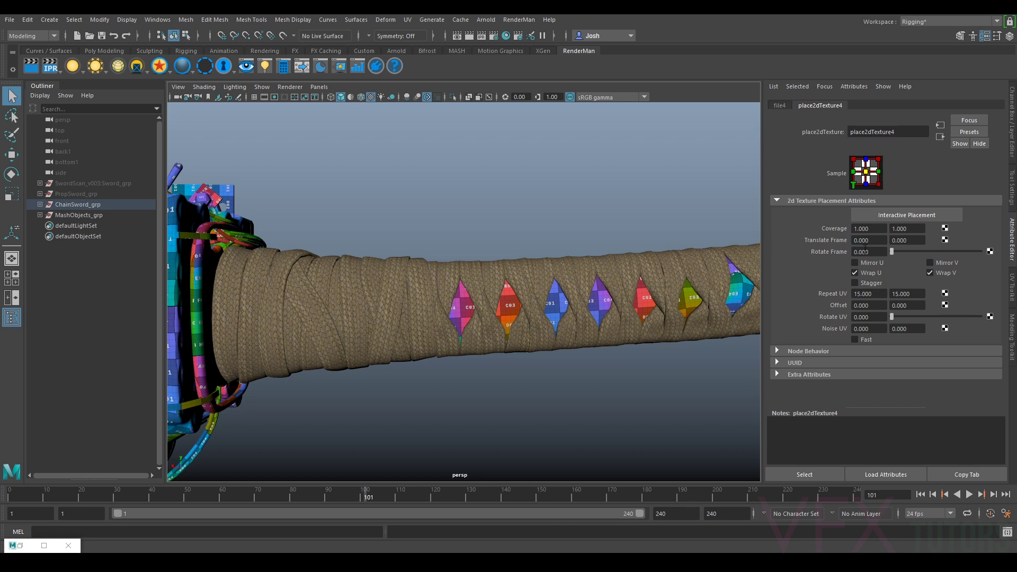
Try a different Rotate UV value on the wrap texture and reset it to 0.
drag(893, 317, 737, 316)
text(50.000)
drag(878, 308, 670, 308)
text(0)
key(Return)
drag(403, 281, 358, 291)
drag(548, 297, 607, 335)
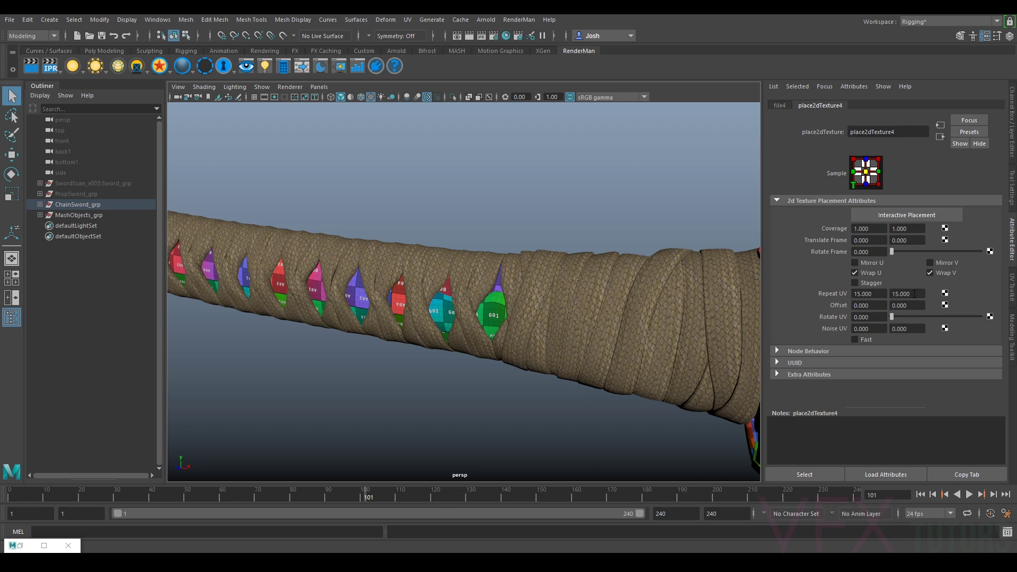
Set the wrap texture's Repeat UV to 18 in both directions.
double_click(886, 295)
text(18)
key(Return)
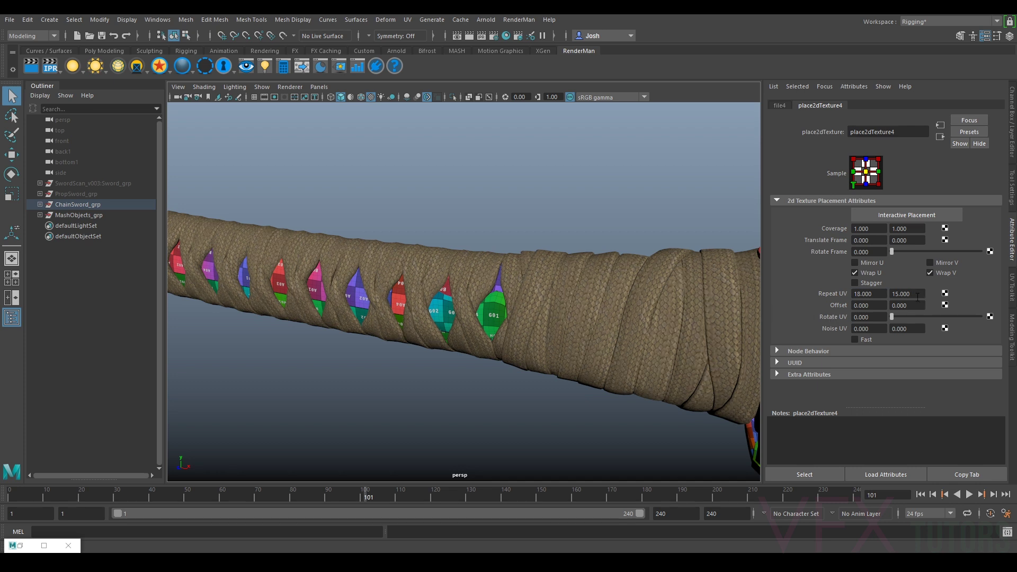
double_click(912, 294)
text(18)
key(Return)
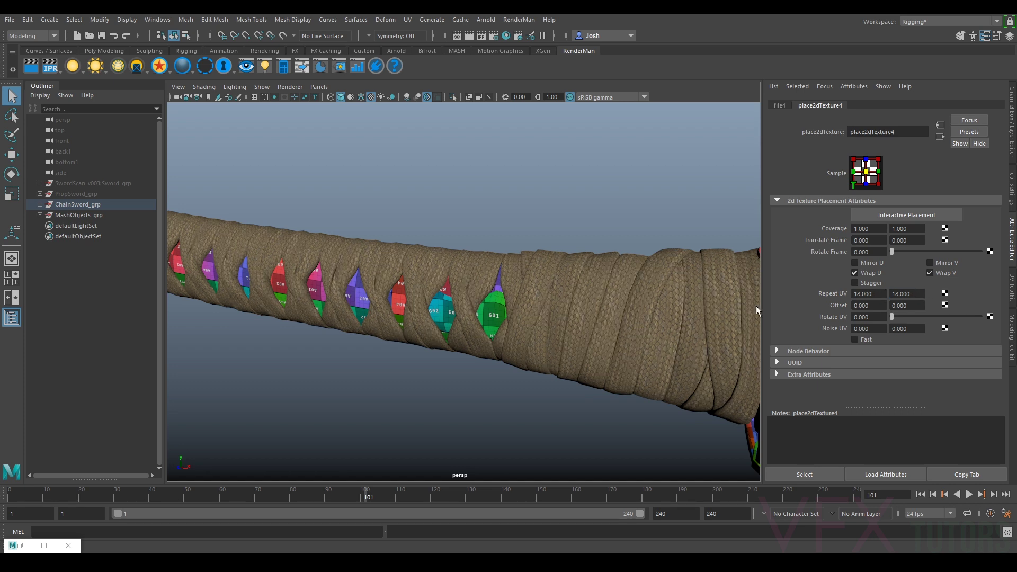
Deselect the handle wrap and examine the tiled weave up close and from a distance.
click(596, 196)
drag(590, 211, 697, 314)
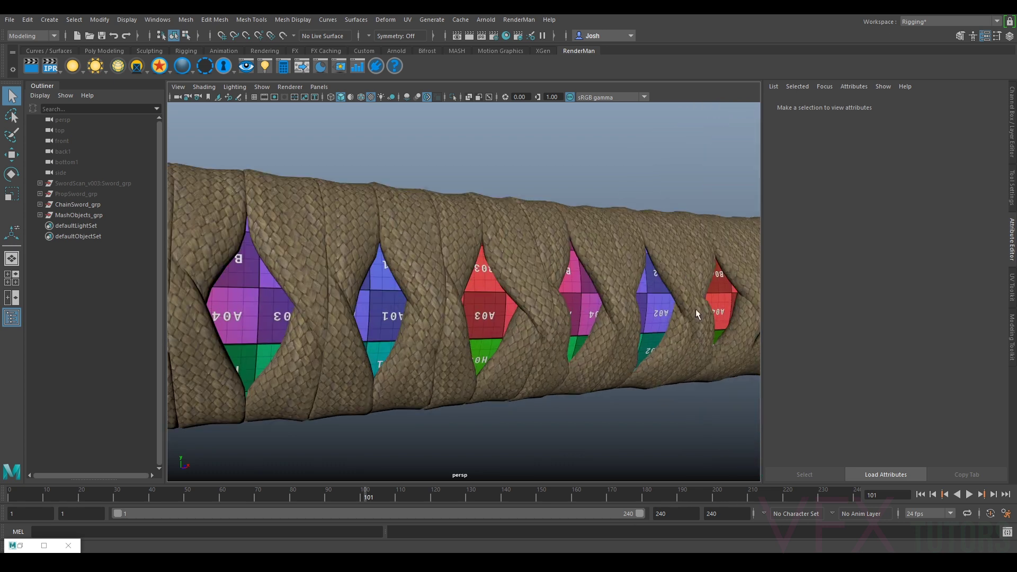
drag(370, 315, 351, 270)
scroll(436, 286, down, 5)
drag(480, 290, 457, 305)
scroll(700, 242, up, 5)
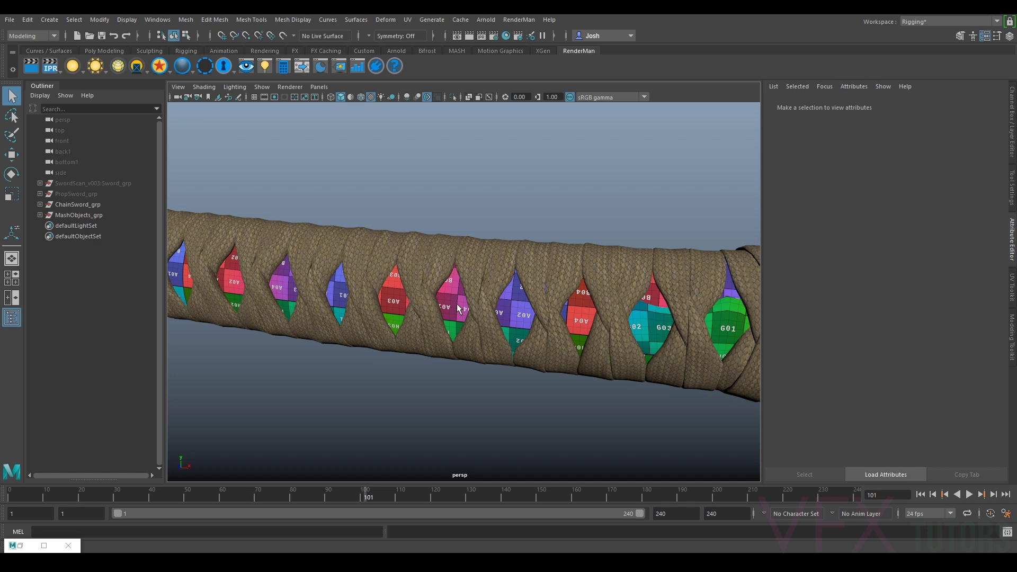
scroll(458, 309, down, 8)
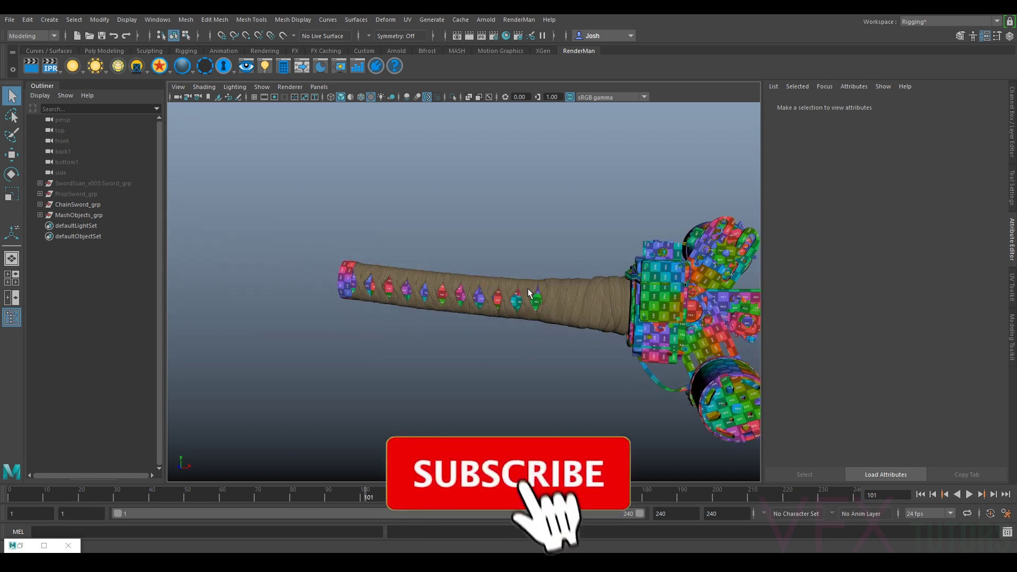